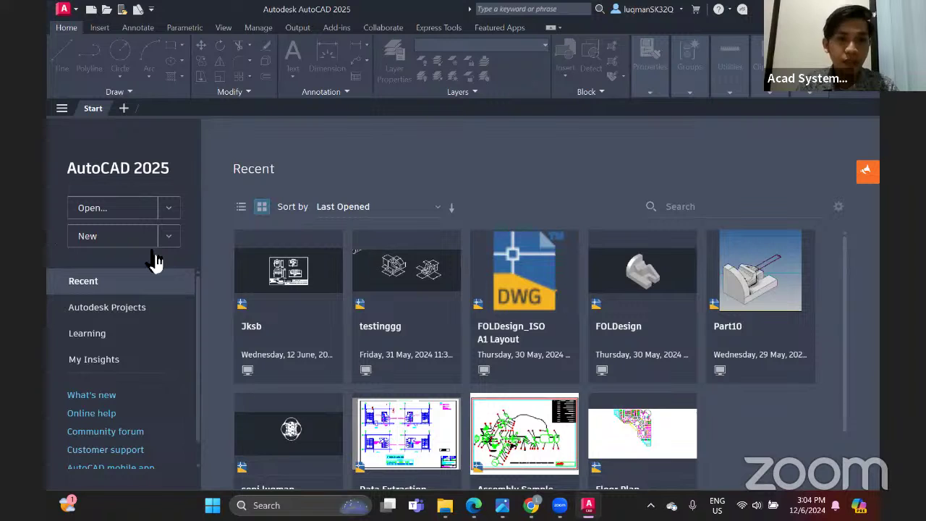
# Create a new blank drawing
pyautogui.click(153, 245)
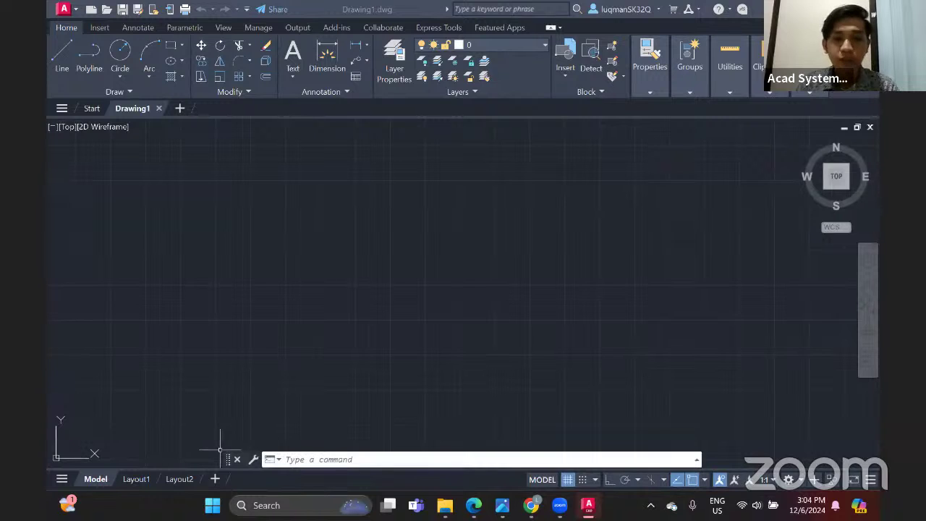
pyautogui.click(456, 230)
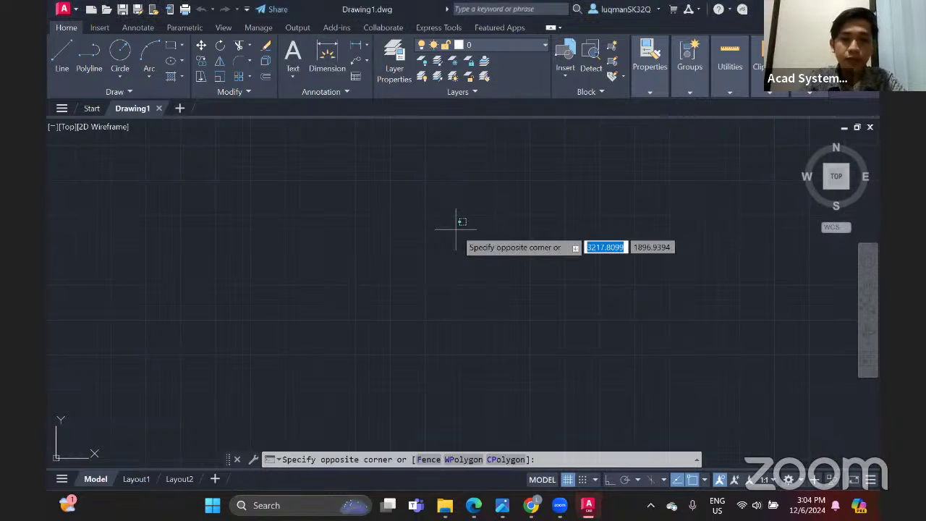
pyautogui.press('Escape')
# Check the drawing units settings and accept decimal lengths with Millimeters as the insertion scale
pyautogui.write('uni')
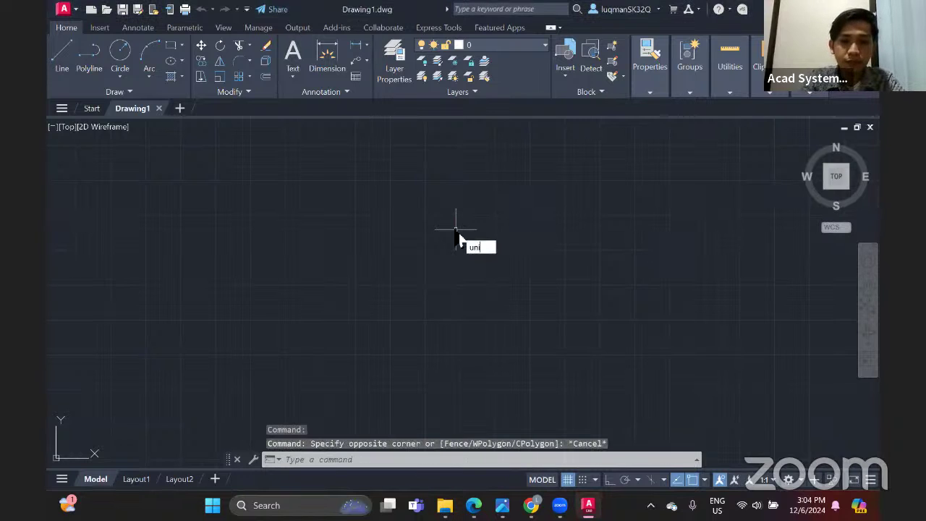
pyautogui.write('t')
pyautogui.press('Return')
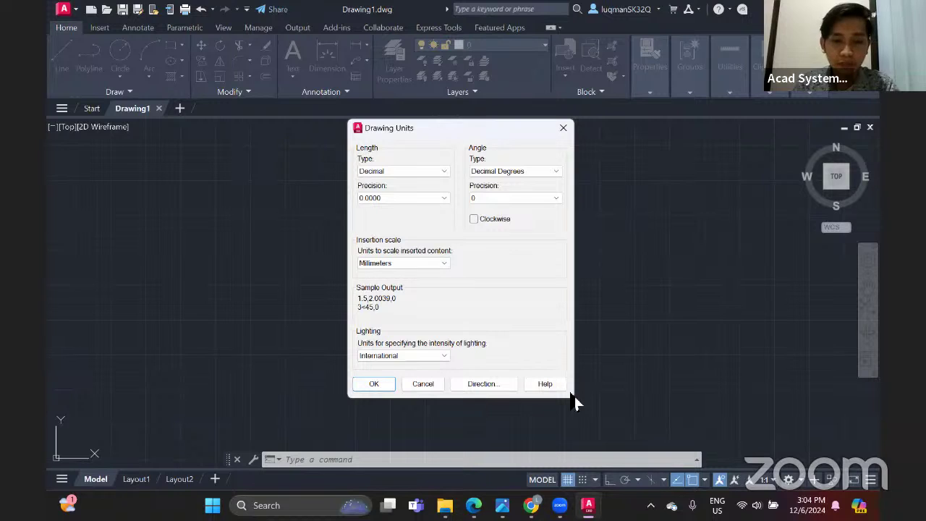
pyautogui.click(374, 385)
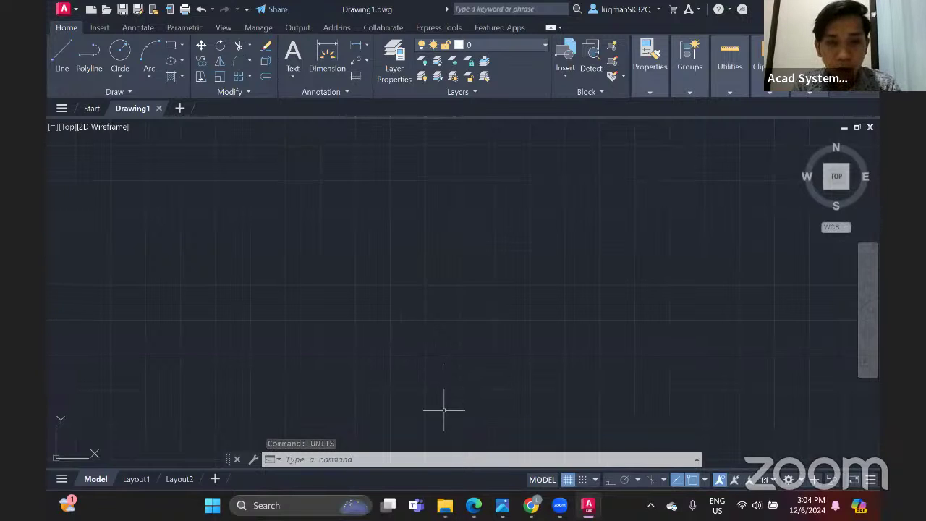
# Arrange the drawing window side by side with the FOL session.png reference image, enlarged on the notched block with two rounded lugs
pyautogui.moveTo(503, 505)
pyautogui.click(483, 433)
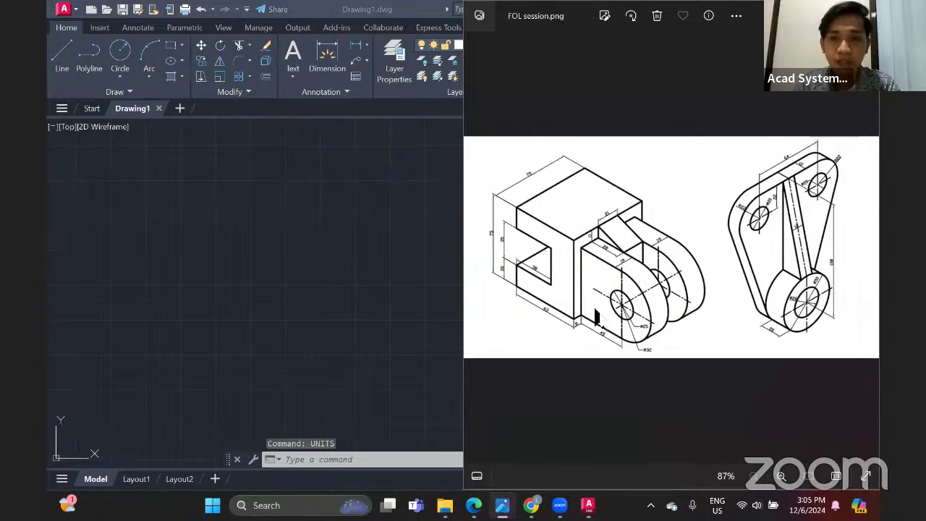
pyautogui.click(379, 287)
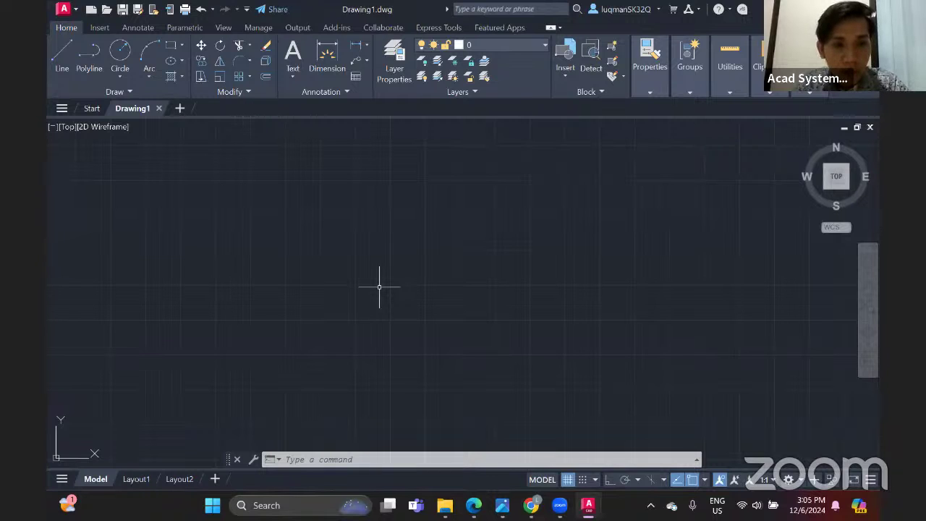
pyautogui.press('super')
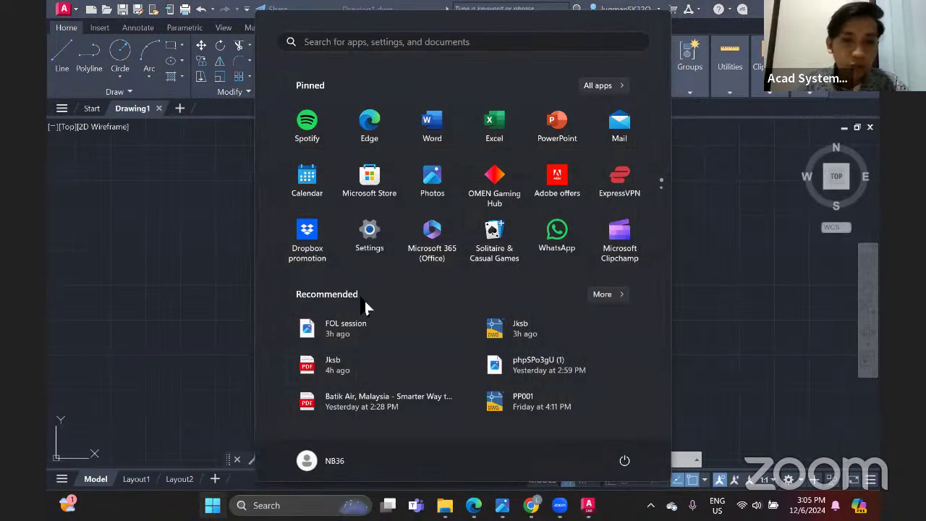
pyautogui.click(199, 315)
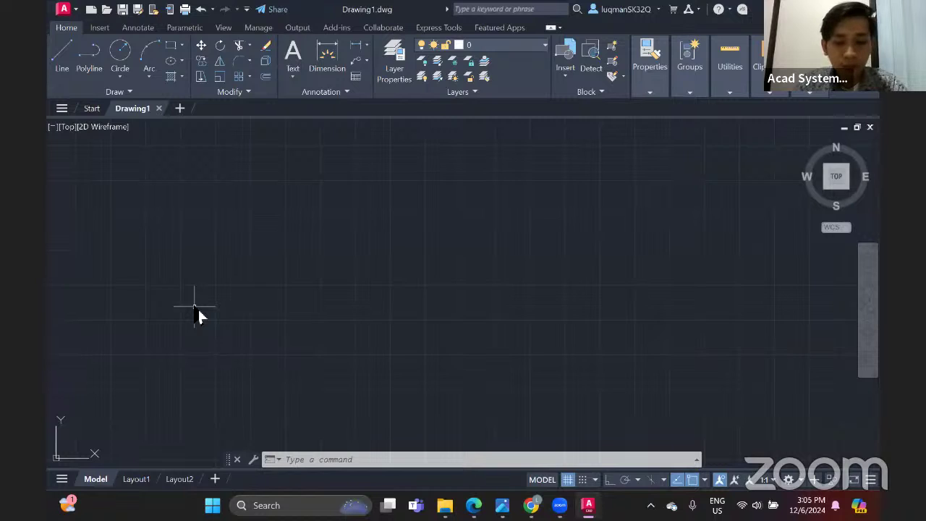
pyautogui.press('super+Left')
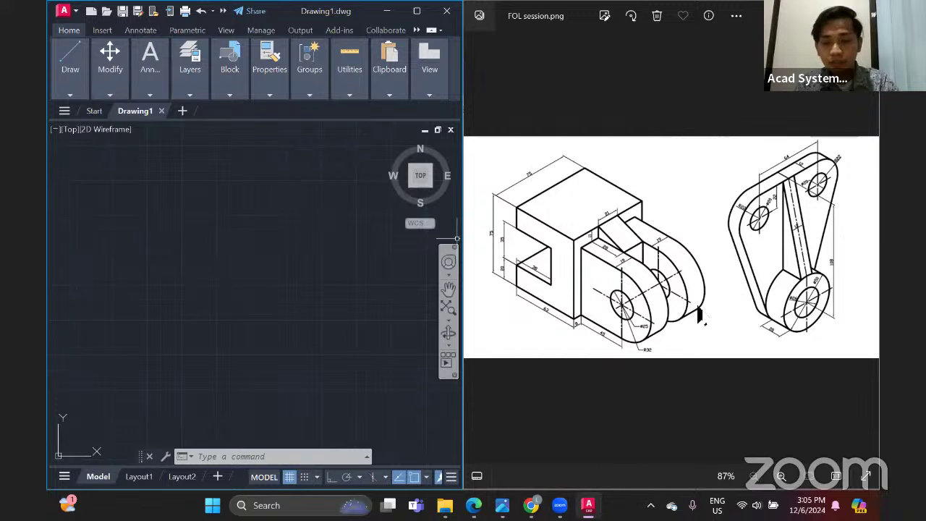
pyautogui.click(561, 287)
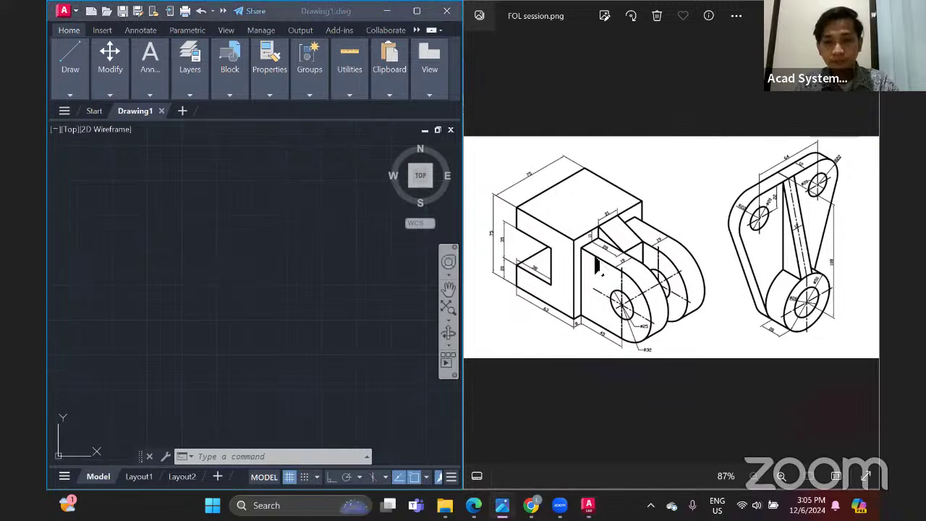
pyautogui.scroll(5, 591, 262)
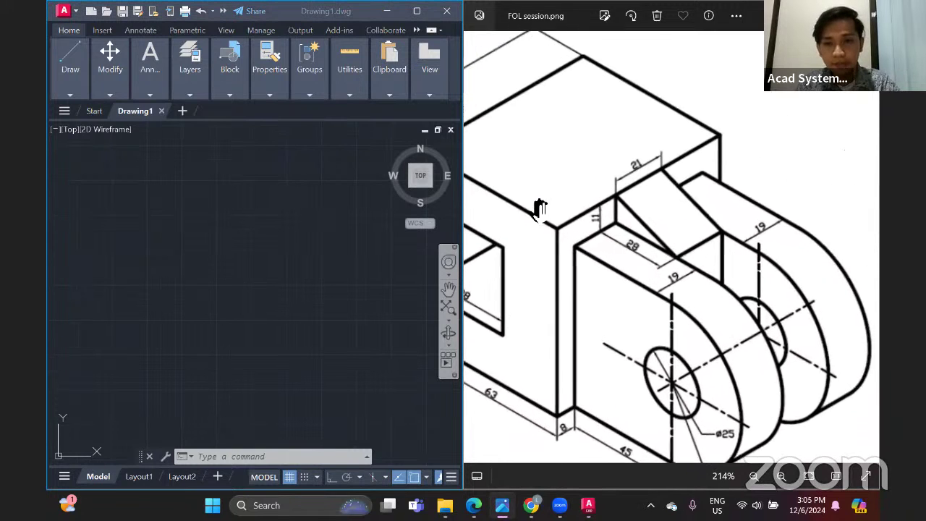
pyautogui.moveTo(618, 255)
pyautogui.mouseDown()
pyautogui.moveTo(509, 201)
pyautogui.moveTo(666, 207)
pyautogui.moveTo(634, 215)
pyautogui.moveTo(647, 252)
pyautogui.mouseUp()
pyautogui.scroll(-2, 647, 252)
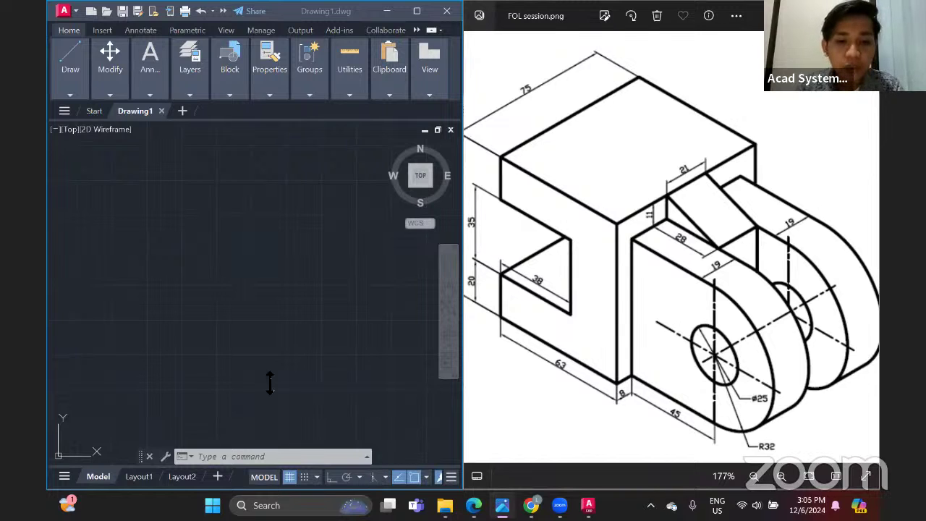
# Turn on Ortho mode in the drawing
pyautogui.click(332, 481)
pyautogui.click(332, 480)
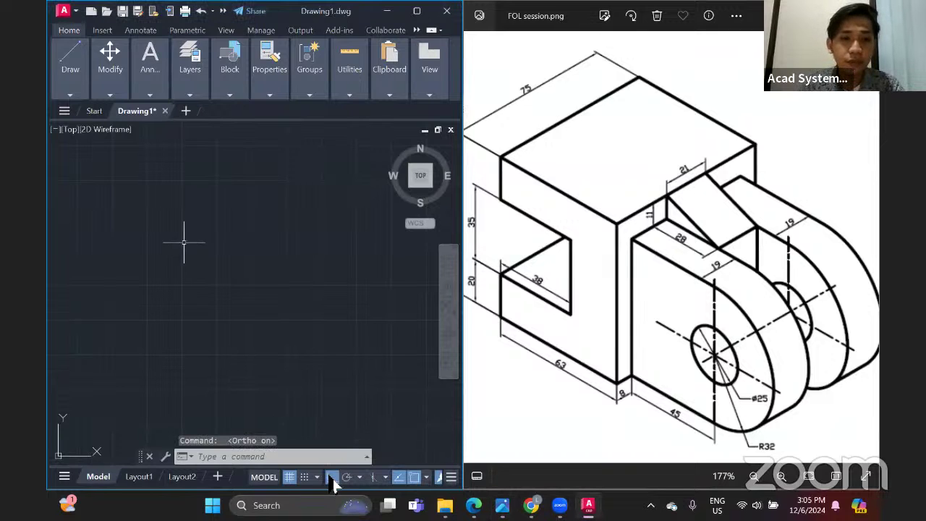
pyautogui.click(70, 95)
pyautogui.click(65, 118)
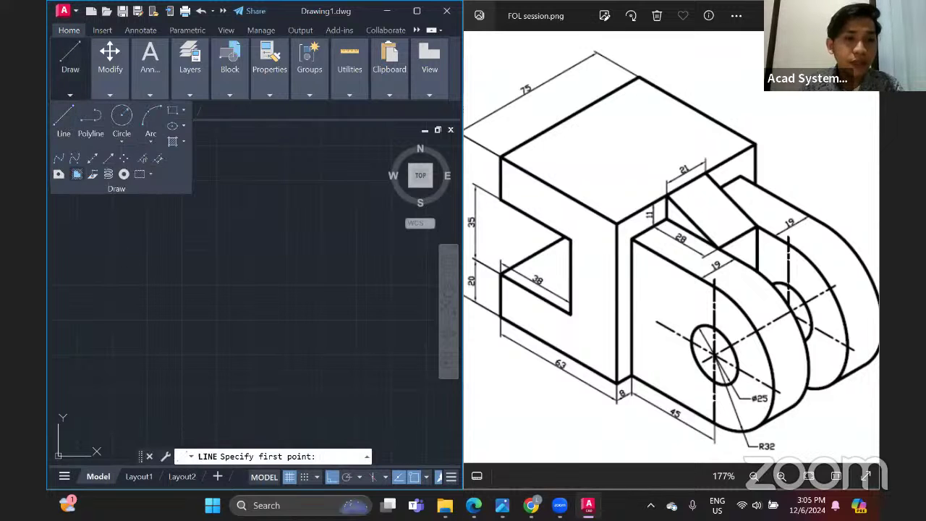
pyautogui.click(141, 254)
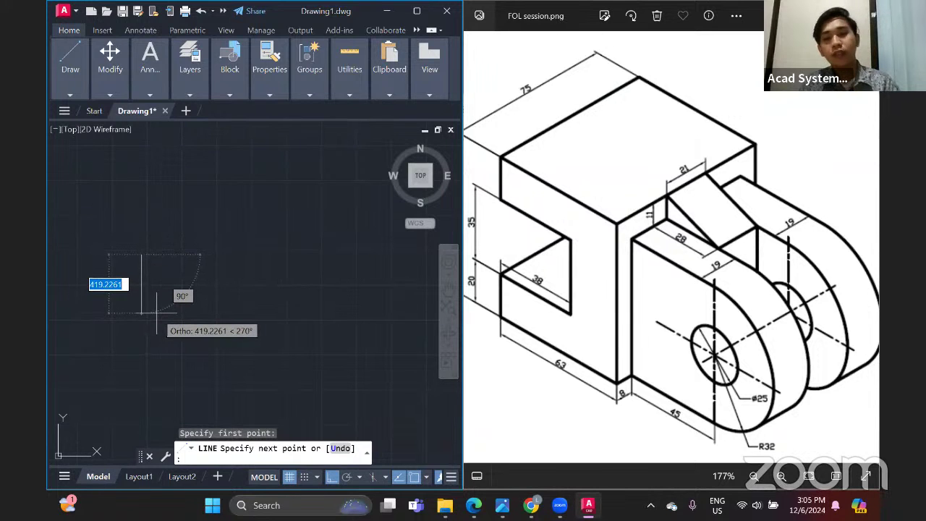
pyautogui.press('Escape')
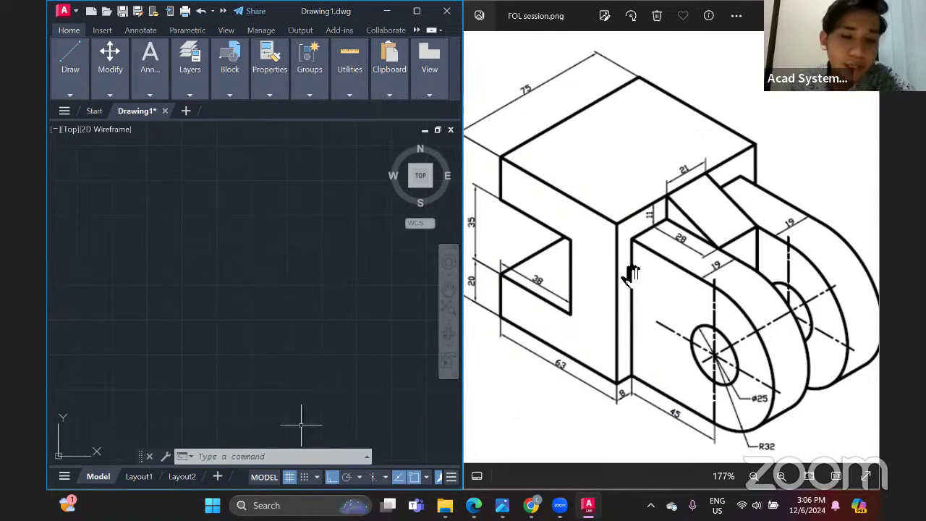
# Turn on isometric drafting and set the active drawing plane to isoplane Right
pyautogui.click(374, 479)
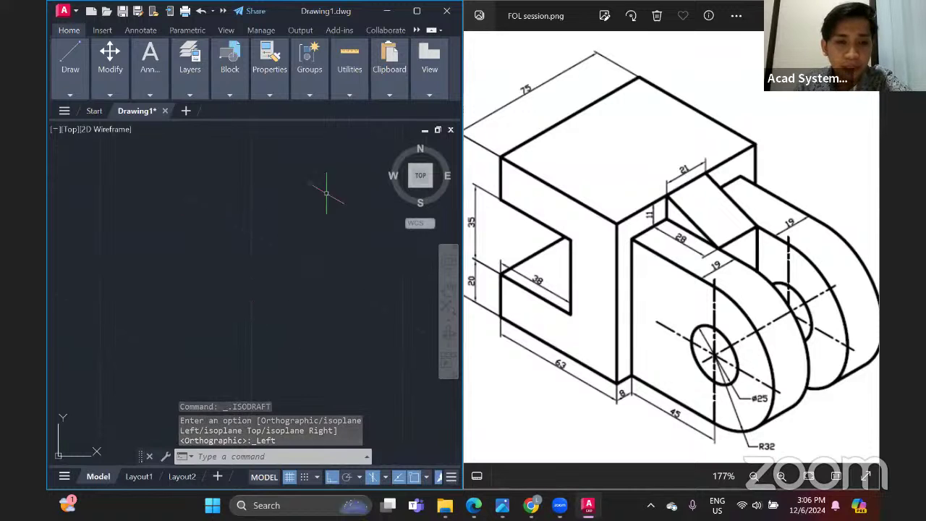
pyautogui.click(385, 477)
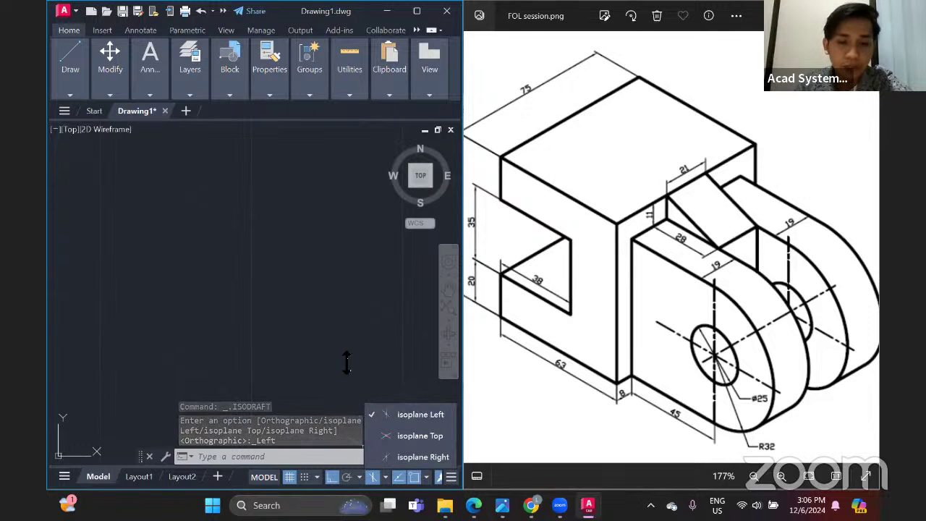
pyautogui.click(423, 456)
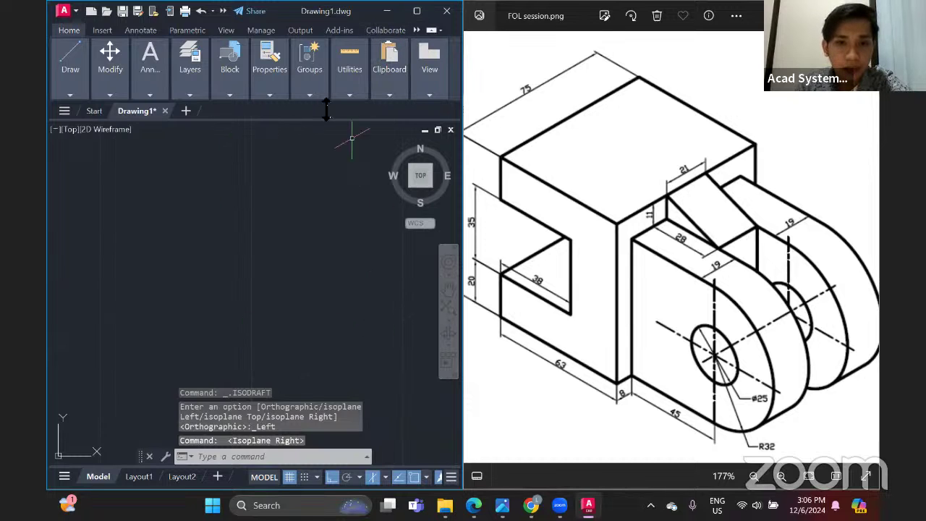
# Maximize the drawing window and switch the active drawing plane to isoplane Left
pyautogui.click(349, 64)
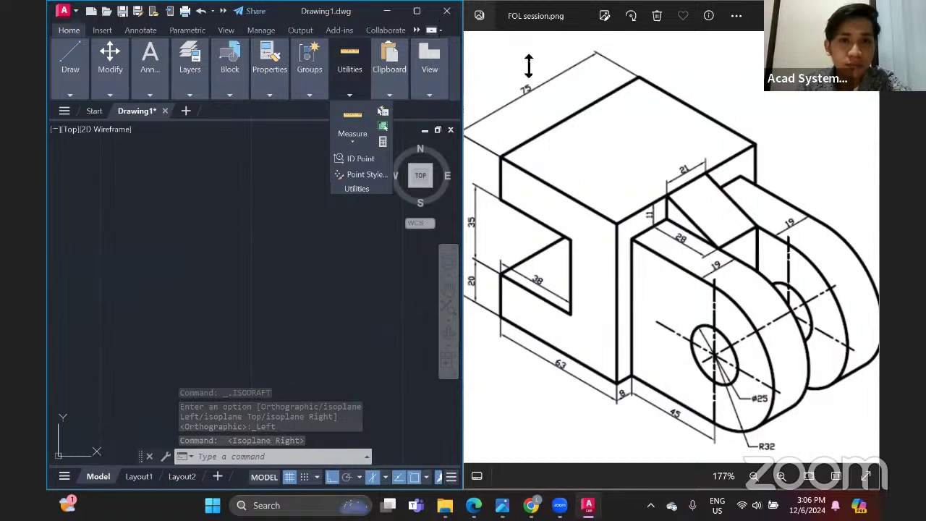
pyautogui.click(417, 12)
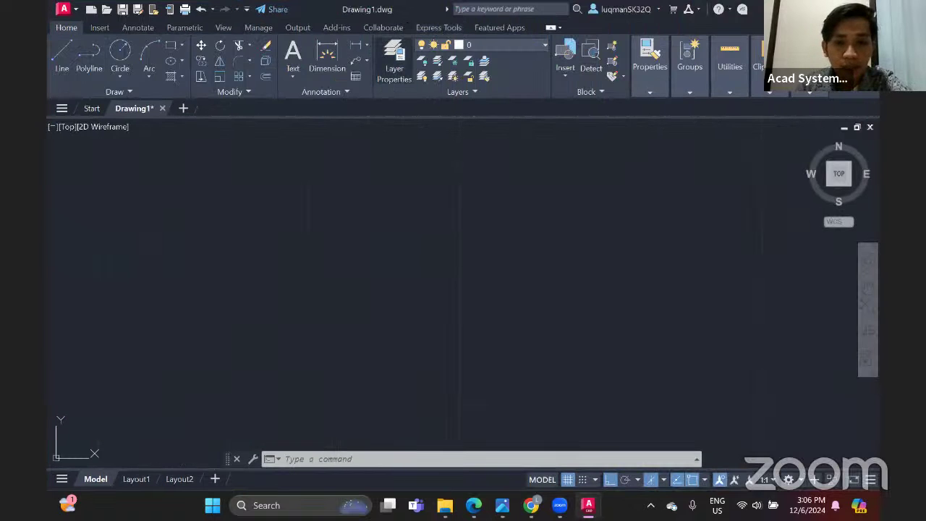
pyautogui.click(664, 481)
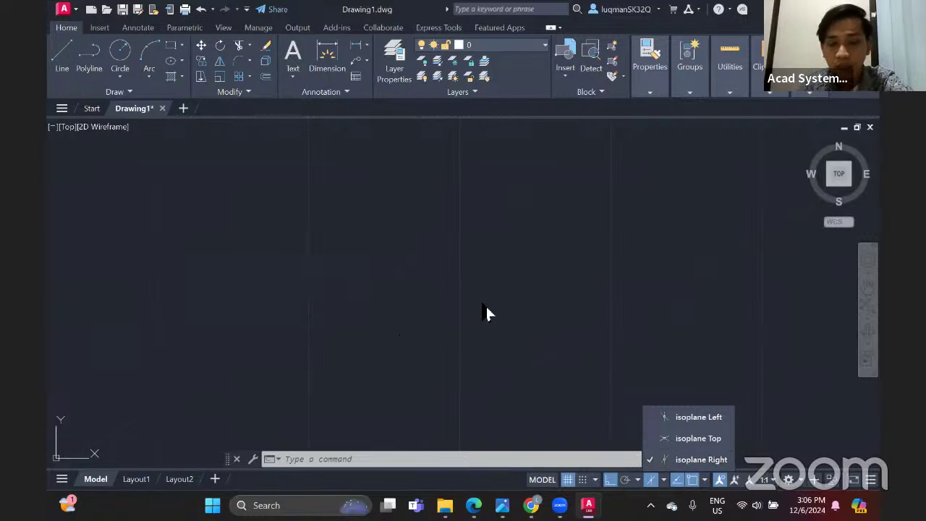
pyautogui.click(666, 420)
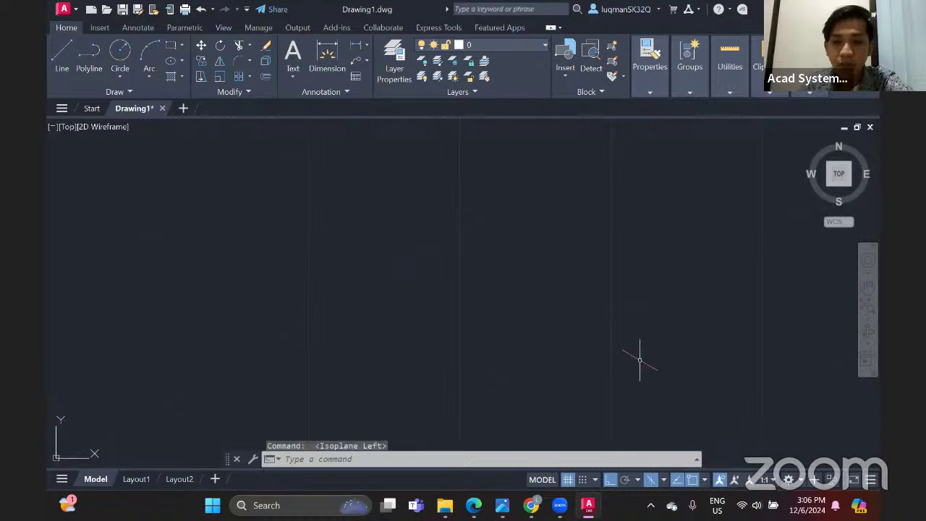
# Switch the active drawing plane to isoplane Top, and return it to isoplane Left
pyautogui.click(706, 481)
pyautogui.click(664, 481)
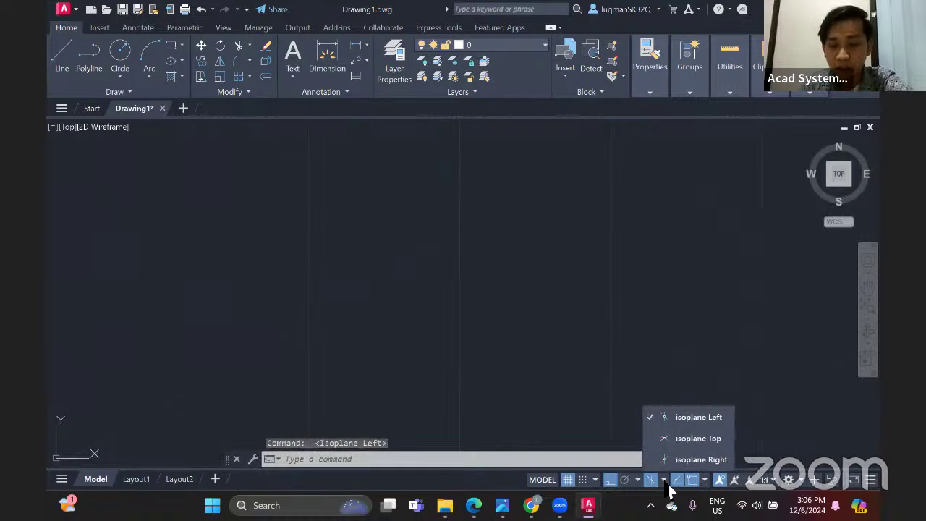
pyautogui.click(674, 438)
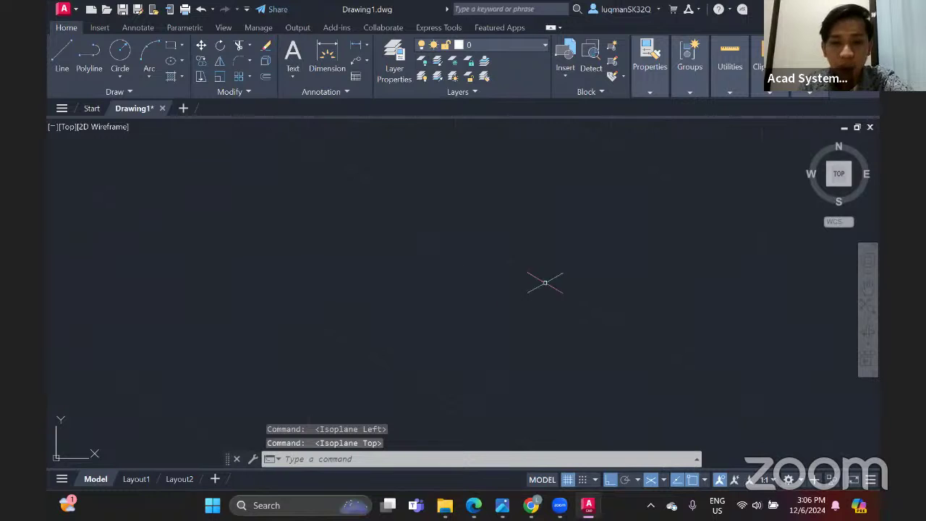
pyautogui.click(668, 480)
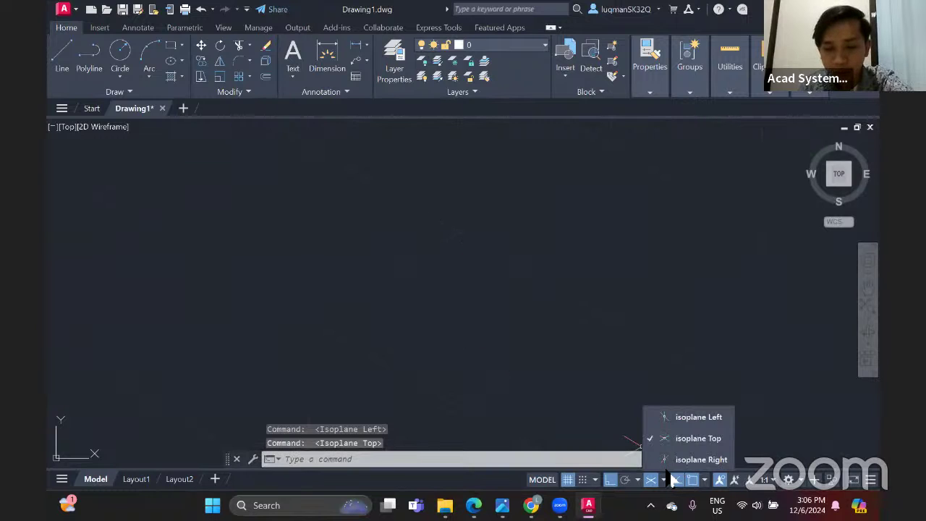
pyautogui.click(673, 418)
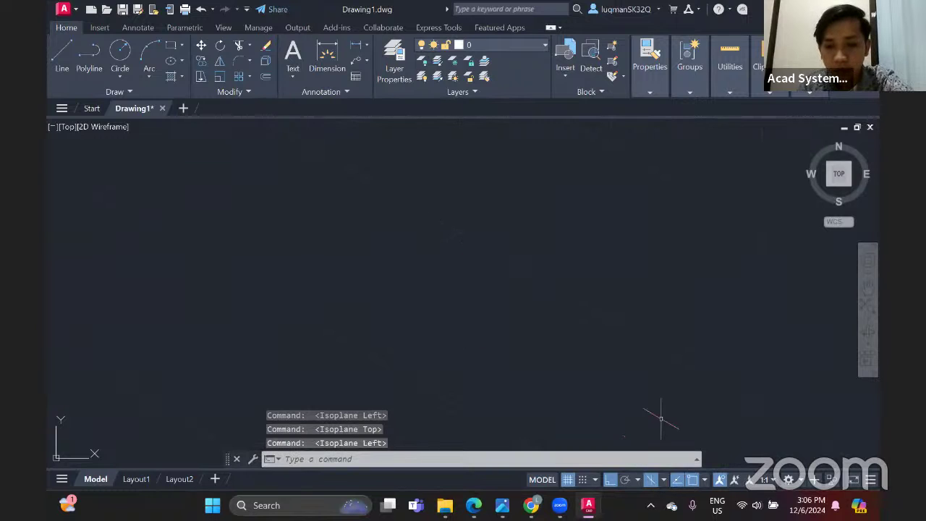
# Toggle isometric drafting off and back on with isoplane Left, and place the drawing window beside the reference image again
pyautogui.click(664, 482)
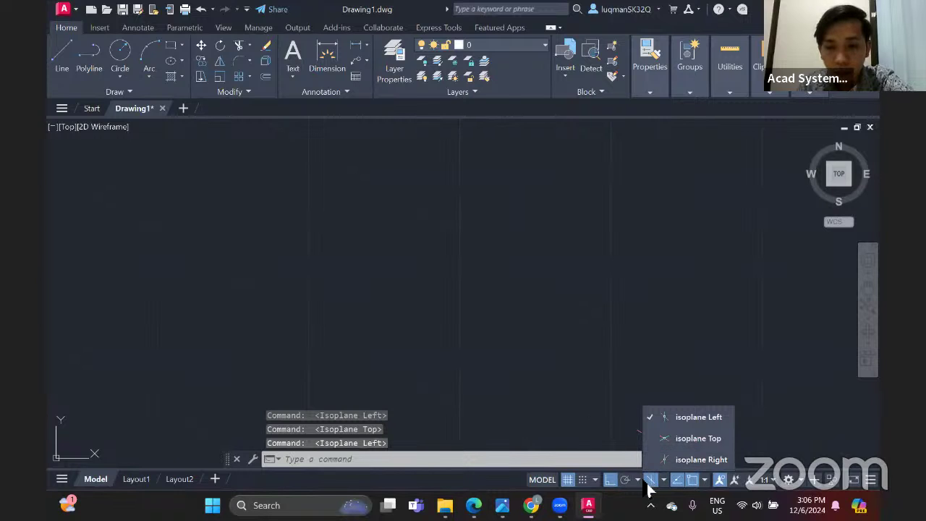
pyautogui.click(649, 480)
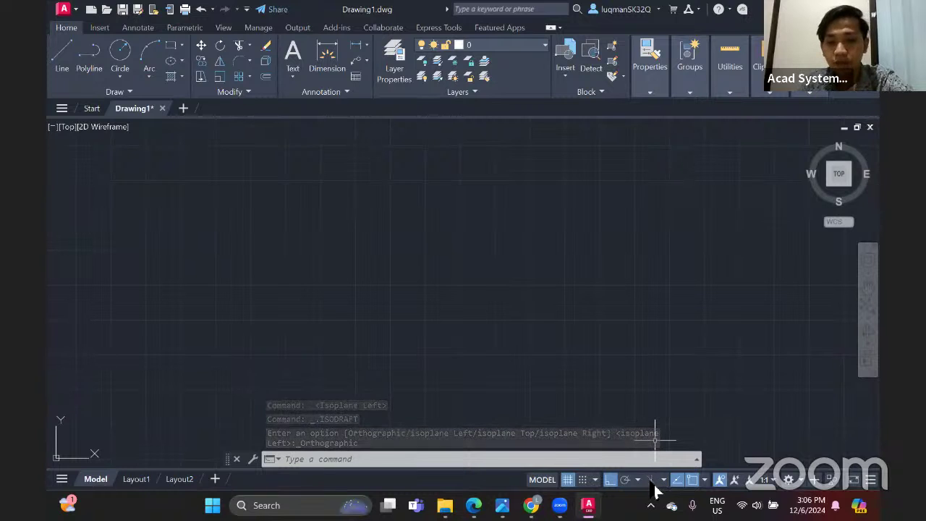
pyautogui.click(651, 483)
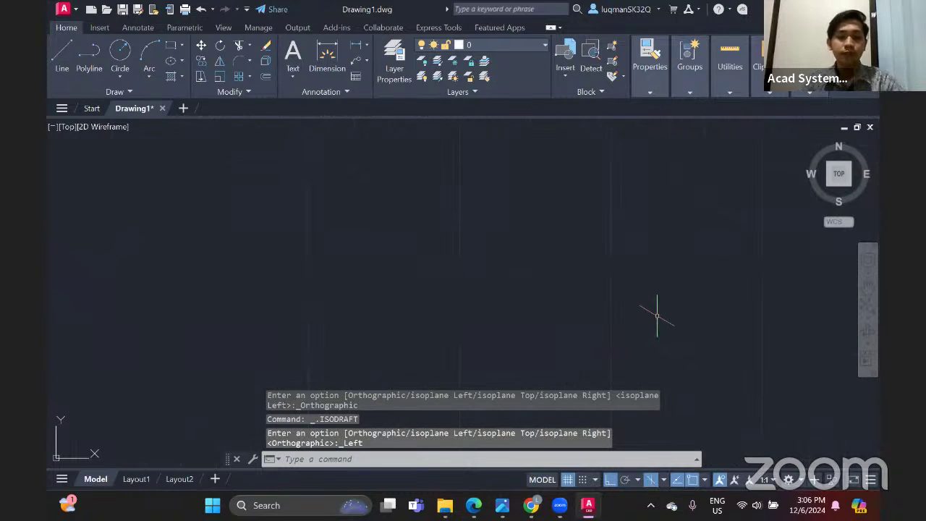
pyautogui.press('super+Left')
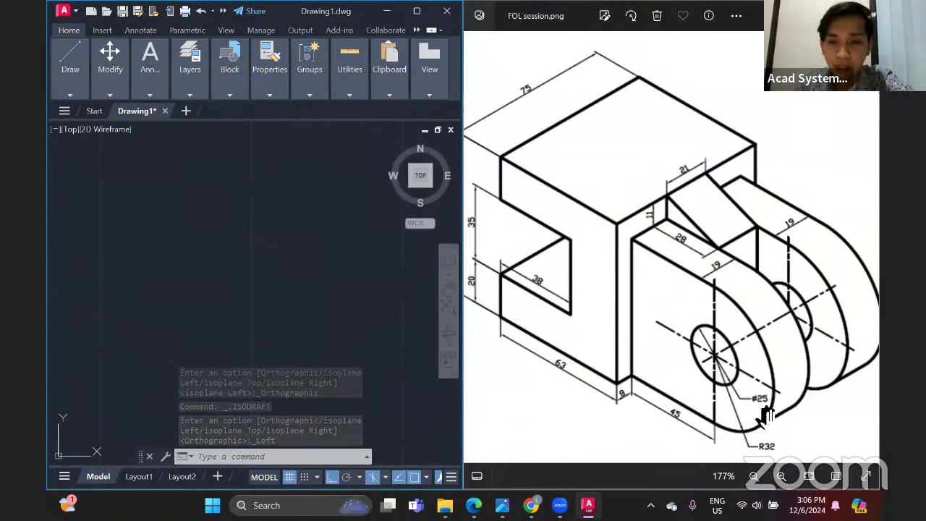
# Start a line in open space and draw the front face's bottom edge 63 units long, sloping down at 330°
pyautogui.click(70, 91)
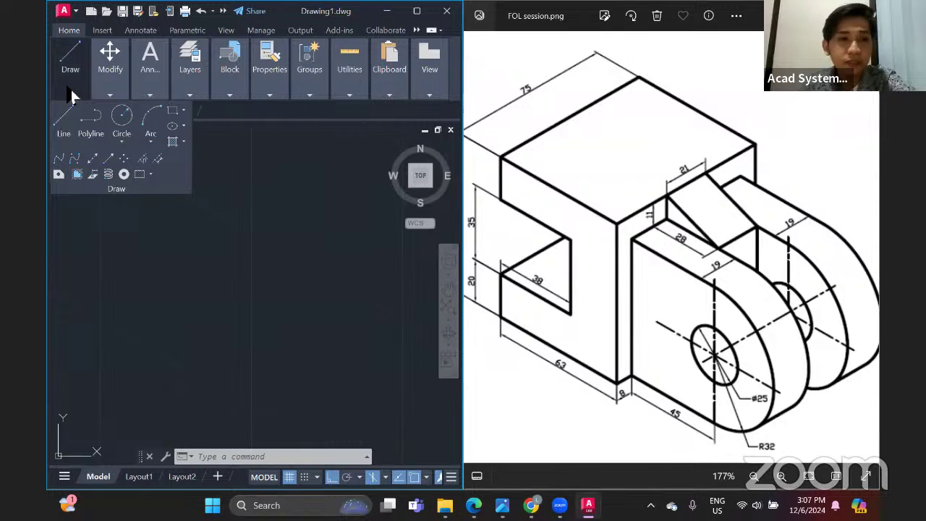
pyautogui.click(65, 117)
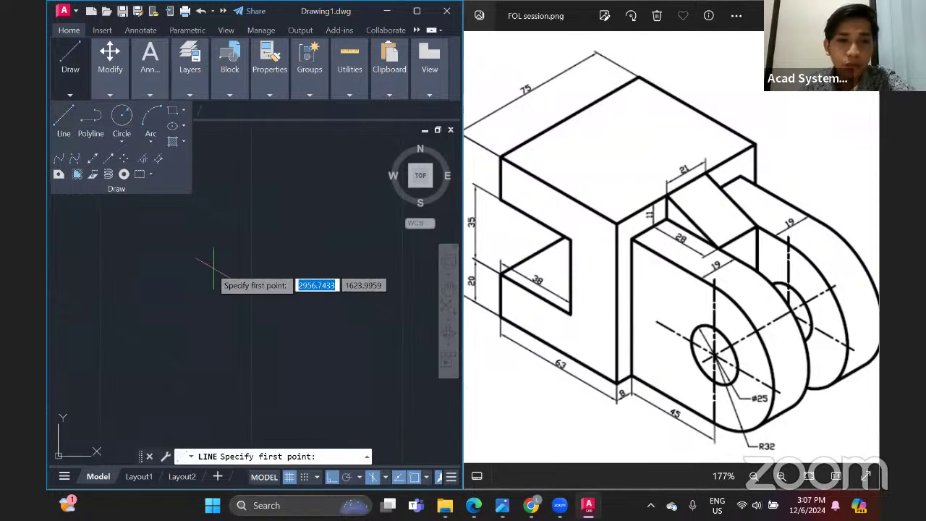
pyautogui.moveTo(265, 251); pyautogui.dragTo(209, 263, button='middle')
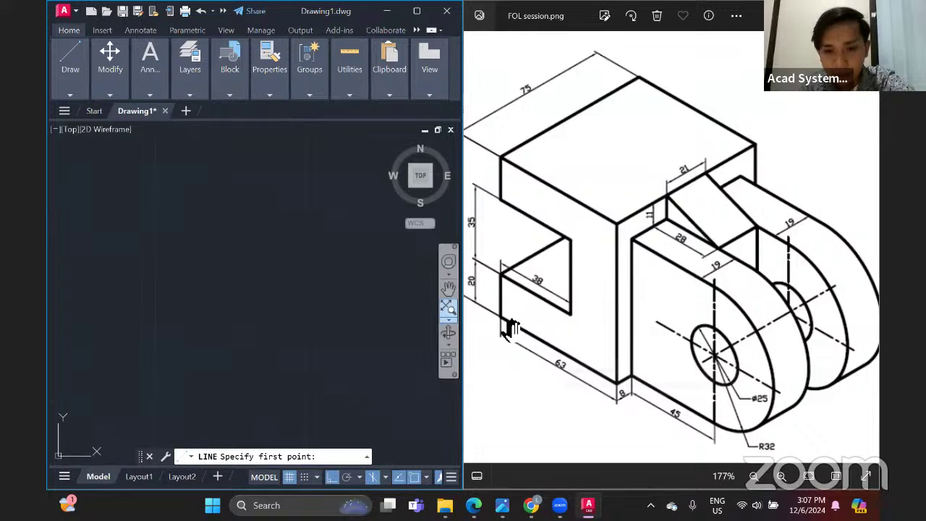
pyautogui.click(153, 286)
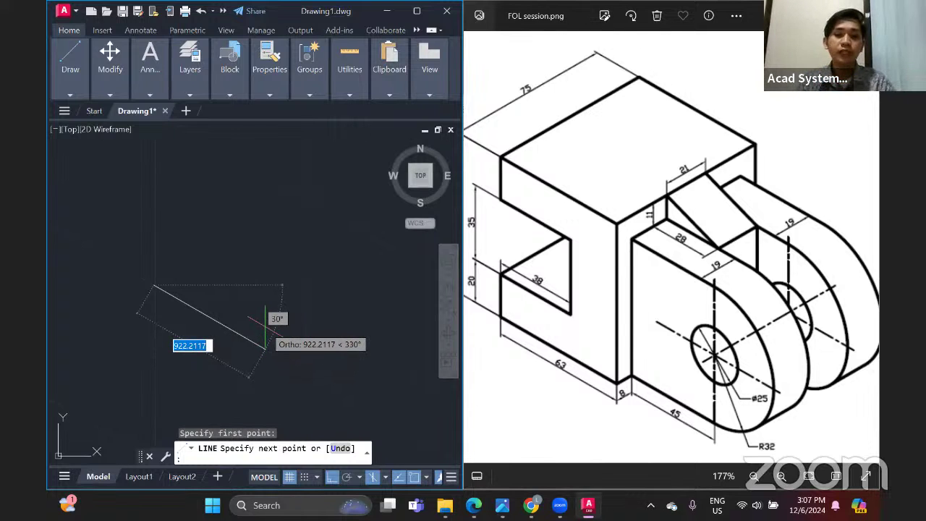
pyautogui.write('6')
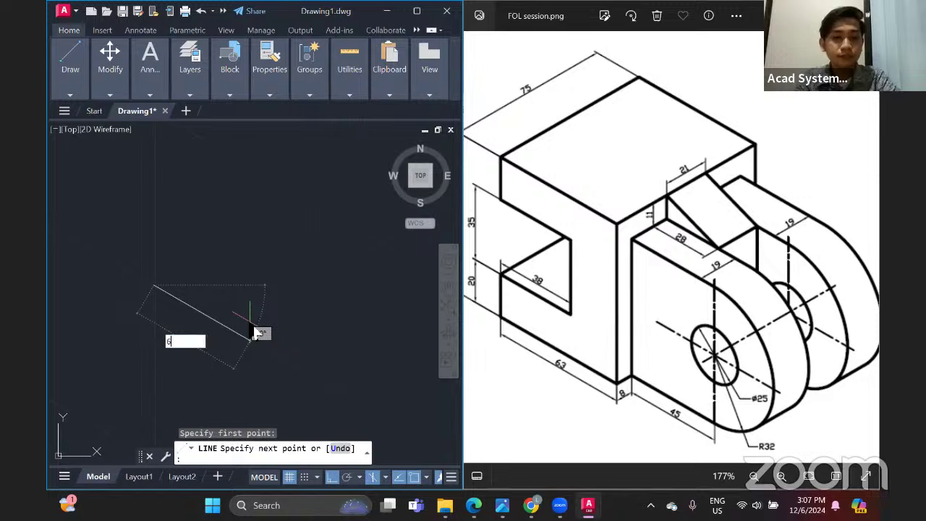
pyautogui.write('3')
pyautogui.press('Return')
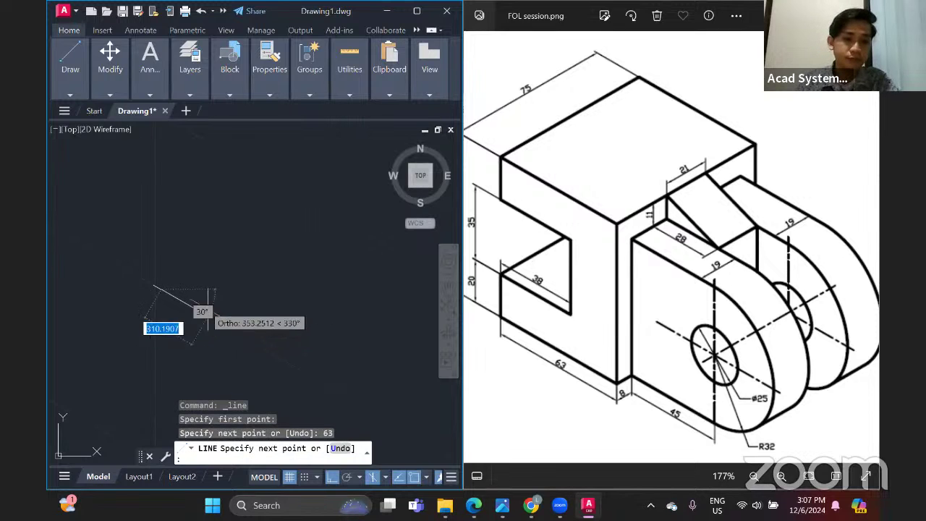
# Continue the line straight up 75 units from the bottom edge's lower end to form the face's vertical edge
pyautogui.scroll(5, 181, 300)
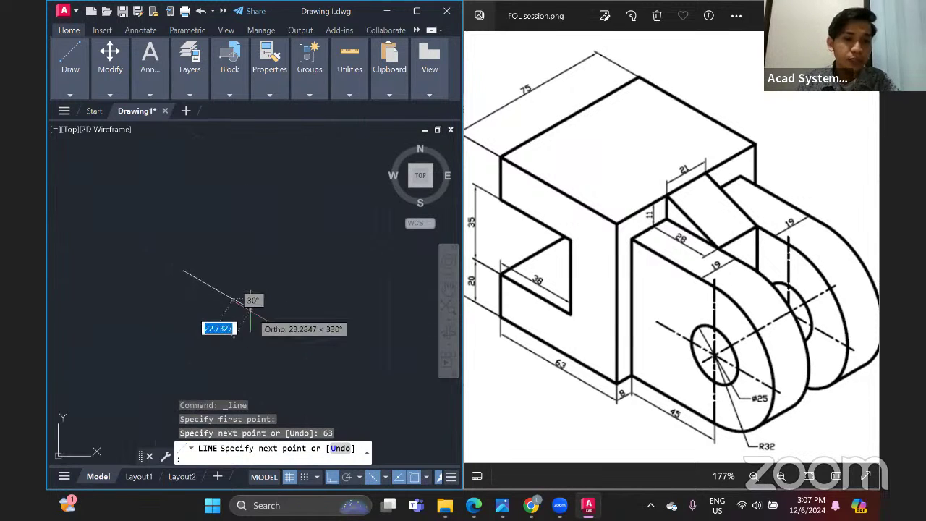
pyautogui.moveTo(241, 269); pyautogui.dragTo(259, 281, button='middle')
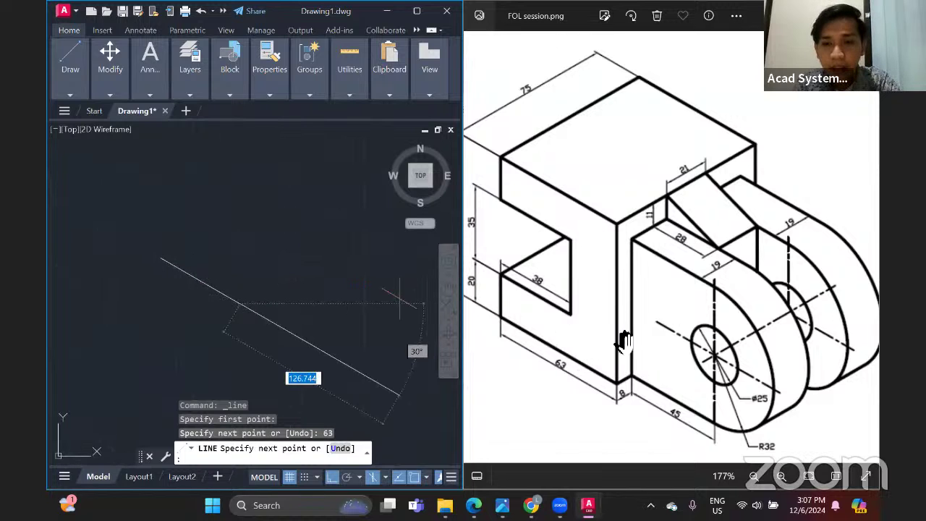
pyautogui.moveTo(610, 250); pyautogui.dragTo(642, 264)
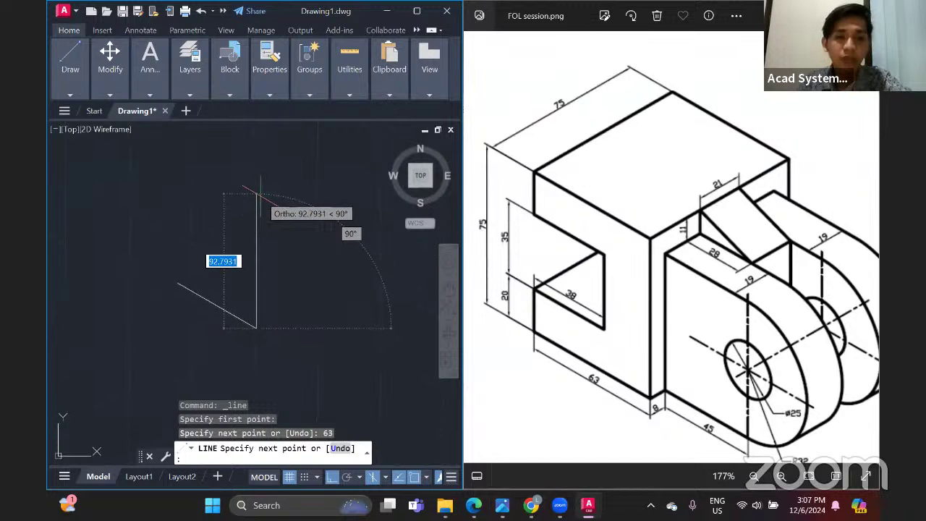
pyautogui.write('75')
pyautogui.press('Return')
# Continue the outline 63 units at 150° from the vertical edge's upper end to form the face's top edge
pyautogui.moveTo(261, 190); pyautogui.dragTo(298, 223, button='middle')
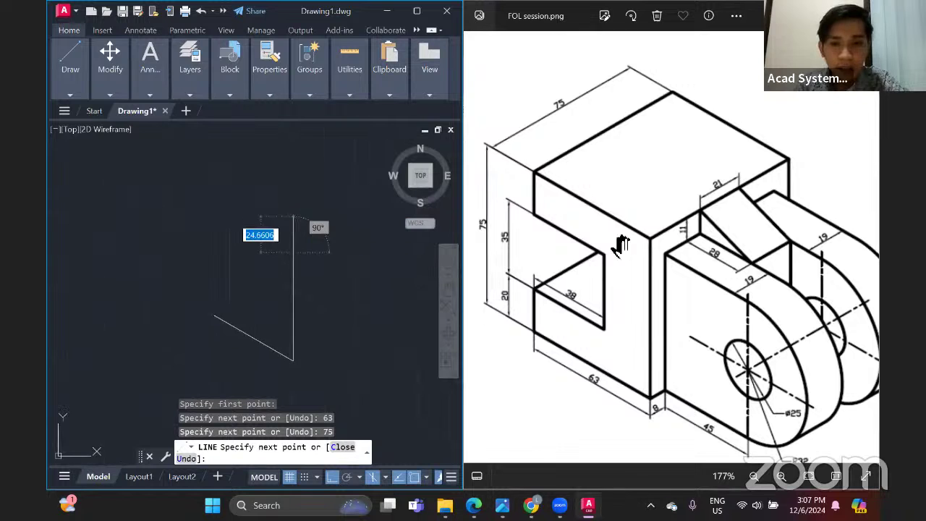
pyautogui.moveTo(236, 242)
pyautogui.mouseDown(button='middle')
pyautogui.moveTo(275, 261)
pyautogui.moveTo(293, 225)
pyautogui.mouseUp(button='middle')
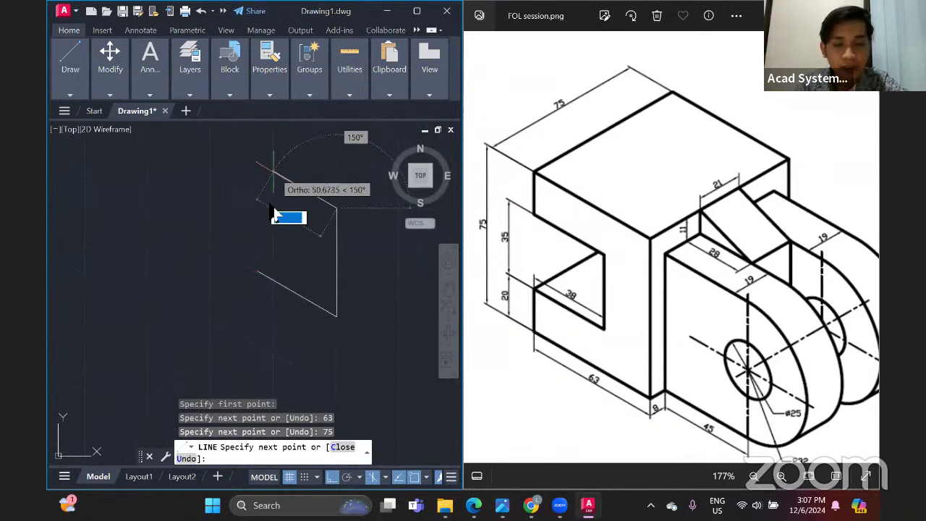
pyautogui.scroll(2, 274, 213)
pyautogui.write('63')
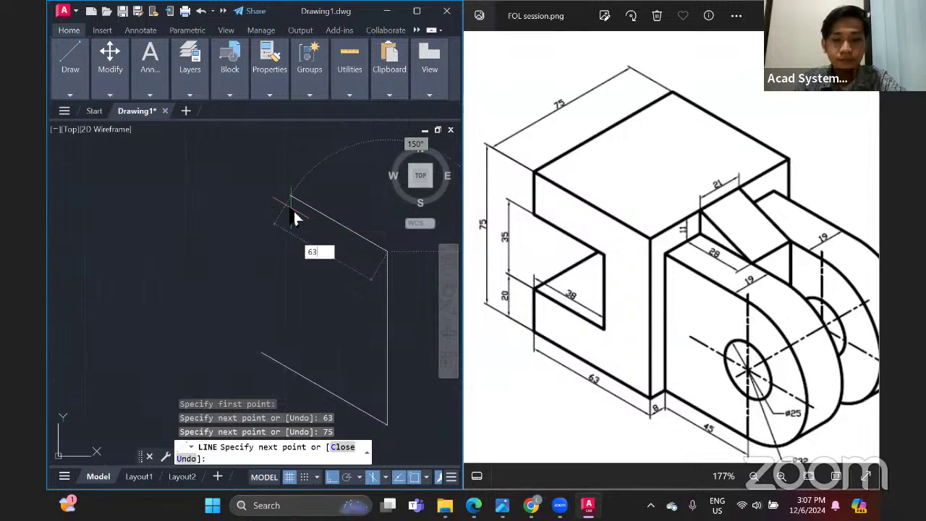
pyautogui.press('Return')
# Continue the outline 20 units straight down, then 38 units at 330° to form the upper edge of the slot
pyautogui.moveTo(286, 207)
pyautogui.mouseDown(button='middle')
pyautogui.moveTo(204, 158)
pyautogui.moveTo(227, 147)
pyautogui.mouseUp(button='middle')
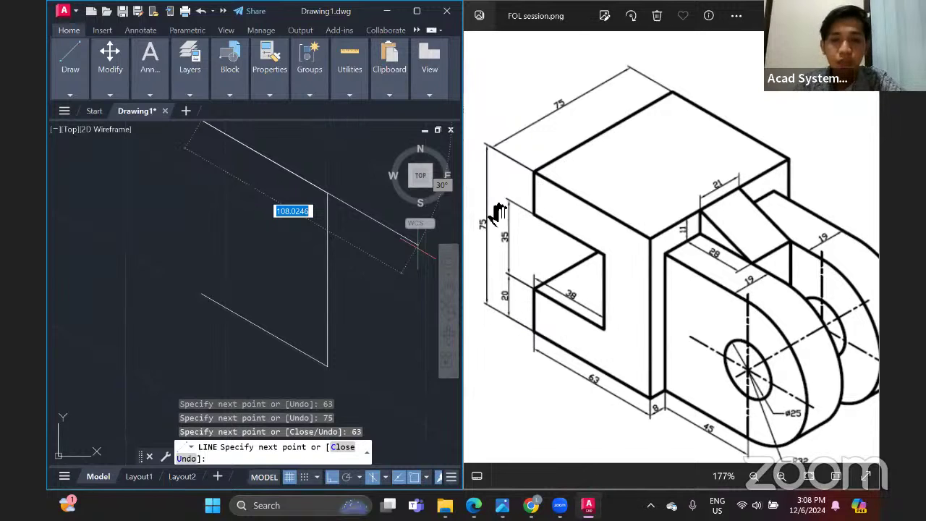
pyautogui.moveTo(210, 210); pyautogui.dragTo(257, 255, button='middle')
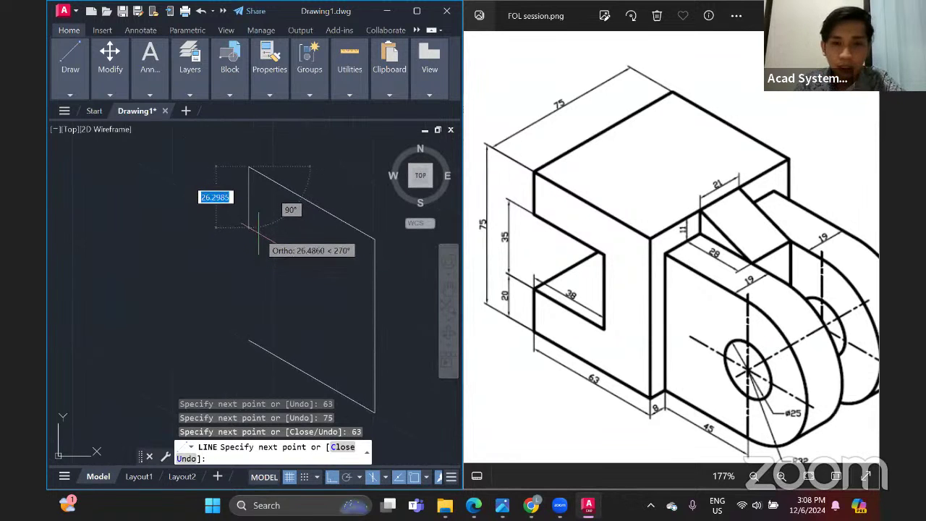
pyautogui.write('2')
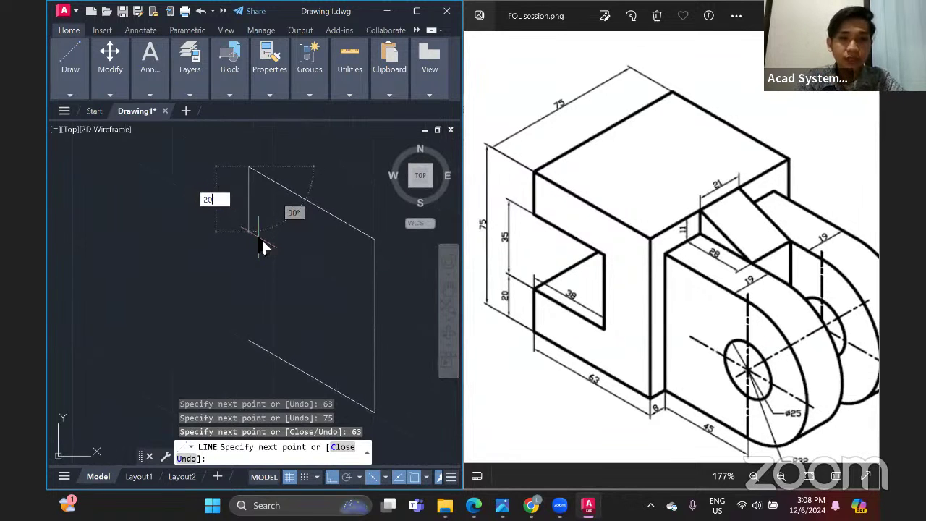
pyautogui.write('0')
pyautogui.press('Return')
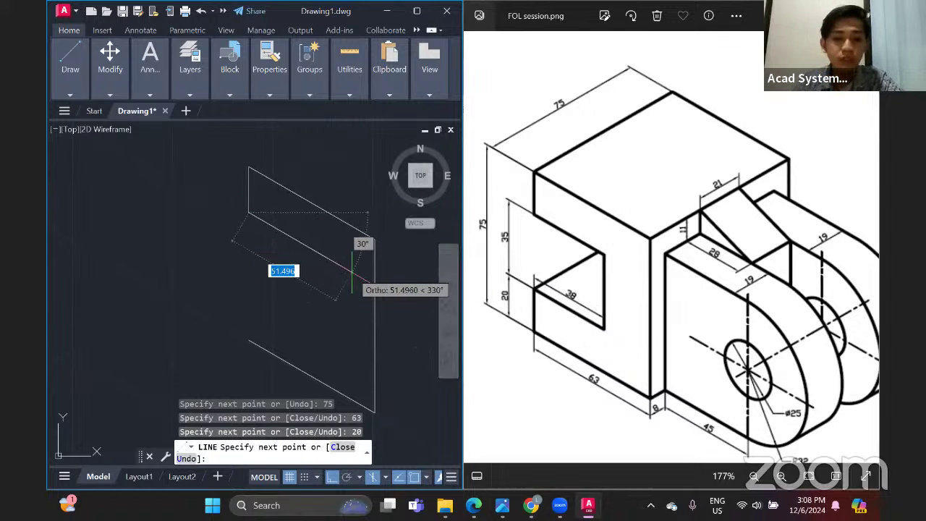
pyautogui.write('38')
pyautogui.press('Return')
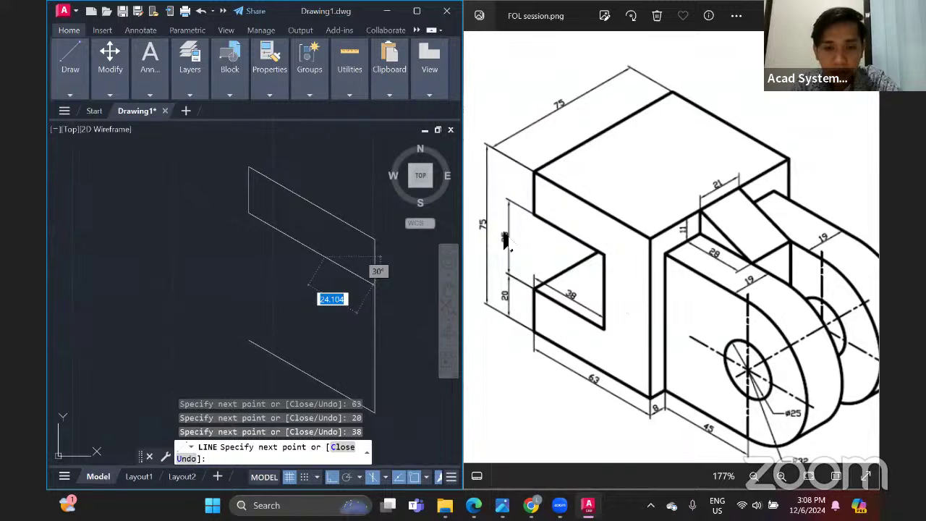
# Continue the outline 35 units straight down for the slot's inner edge, then 38 units at 150° for its lower edge
pyautogui.moveTo(325, 301); pyautogui.dragTo(328, 270, button='middle')
pyautogui.write('35')
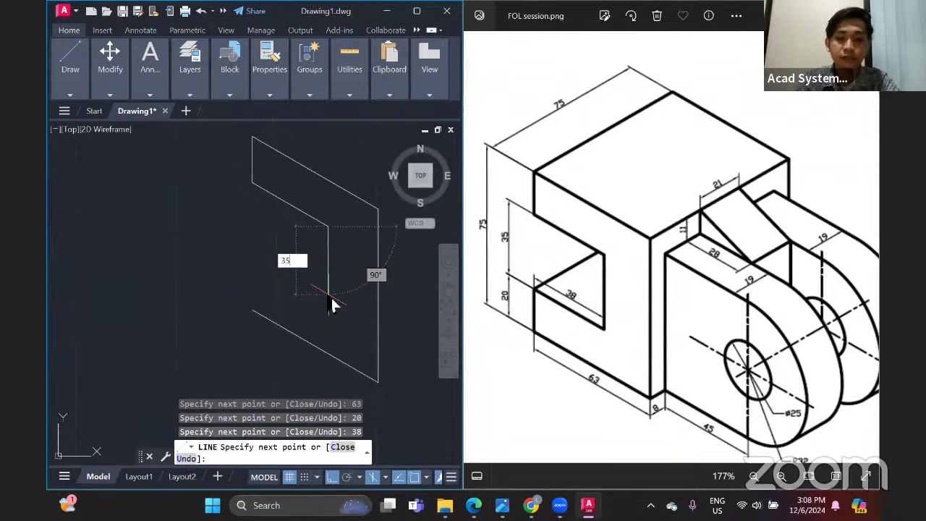
pyautogui.press('Return')
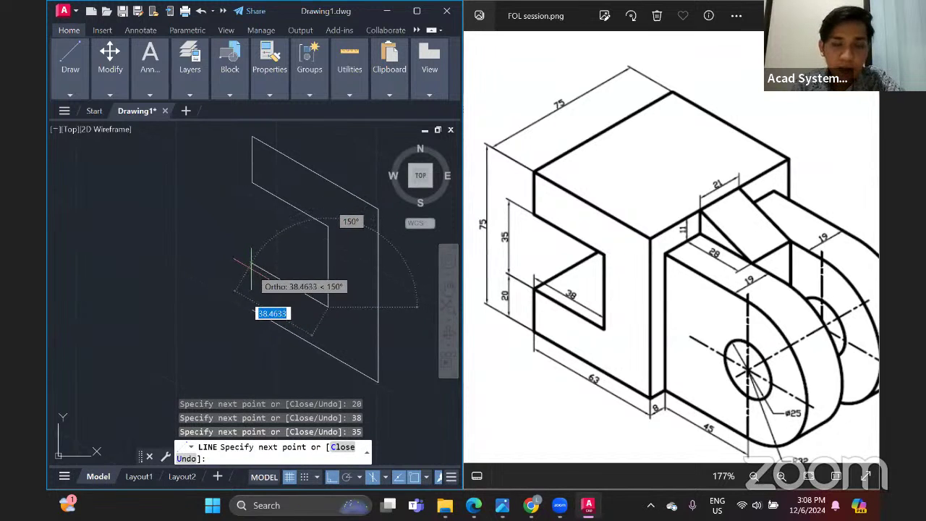
pyautogui.write('38')
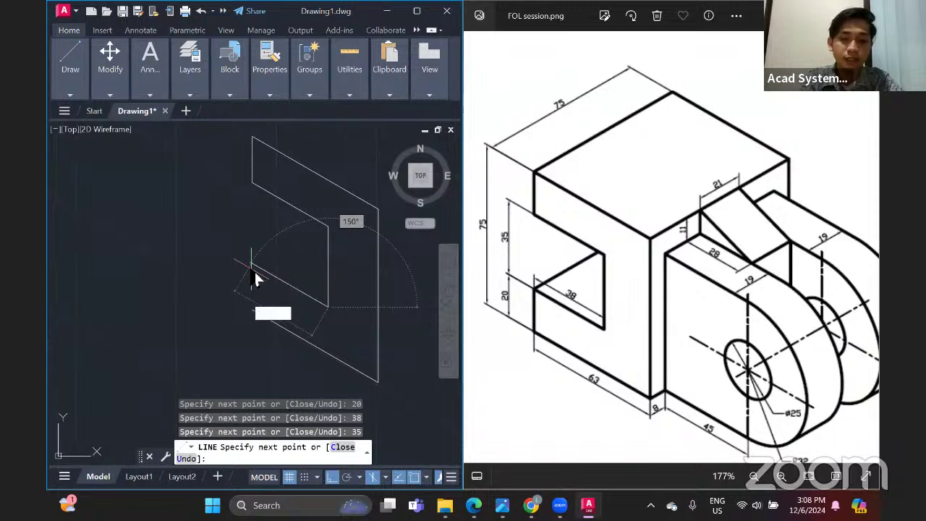
pyautogui.press('Return')
# Close the C-shaped face outline back to its starting point with the Line command's Close option
pyautogui.moveTo(226, 298)
pyautogui.mouseDown(button='middle')
pyautogui.moveTo(245, 217)
pyautogui.moveTo(257, 250)
pyautogui.moveTo(249, 221)
pyautogui.mouseUp(button='middle')
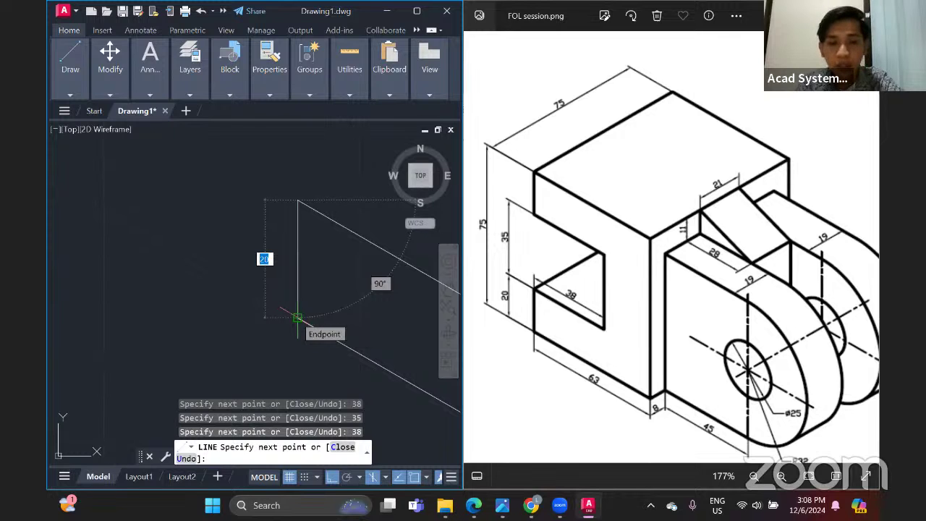
pyautogui.rightClick(219, 208)
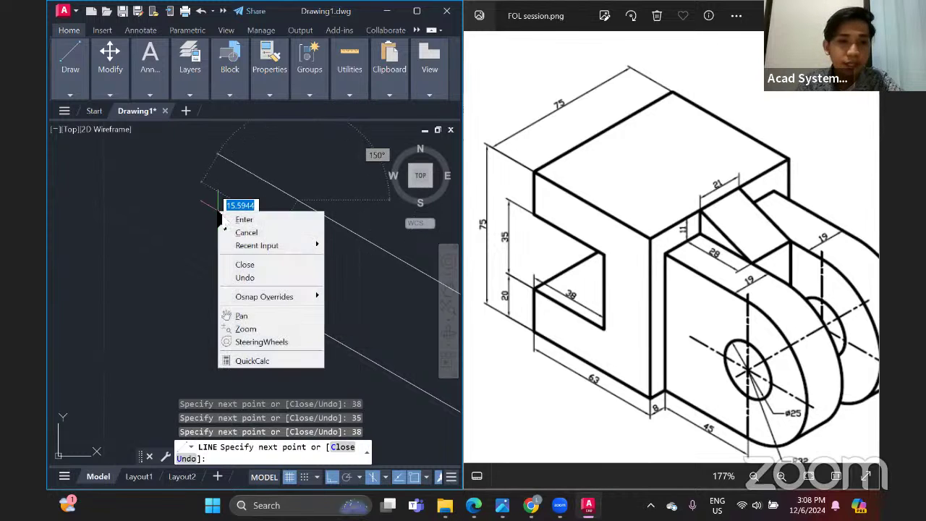
pyautogui.click(243, 264)
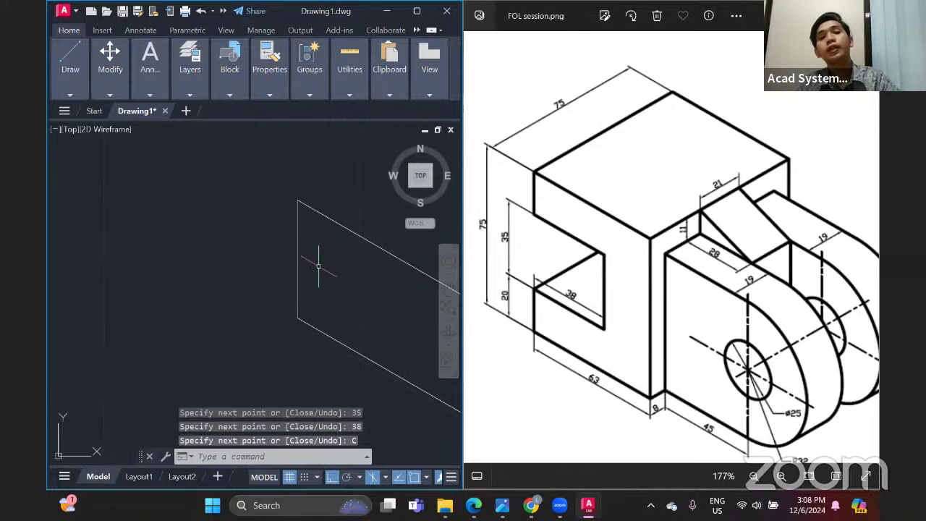
# Draw a line from the slot's lower outer corner on isoplane Right, receding upward past the slot's upper edge, and end the command
pyautogui.moveTo(308, 250); pyautogui.dragTo(252, 251, button='middle')
pyautogui.scroll(-3, 265, 235)
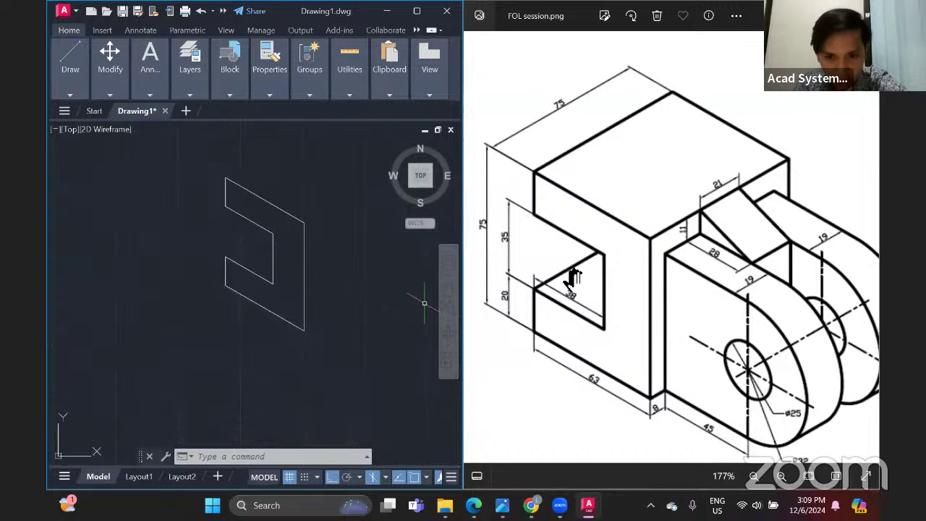
pyautogui.click(71, 61)
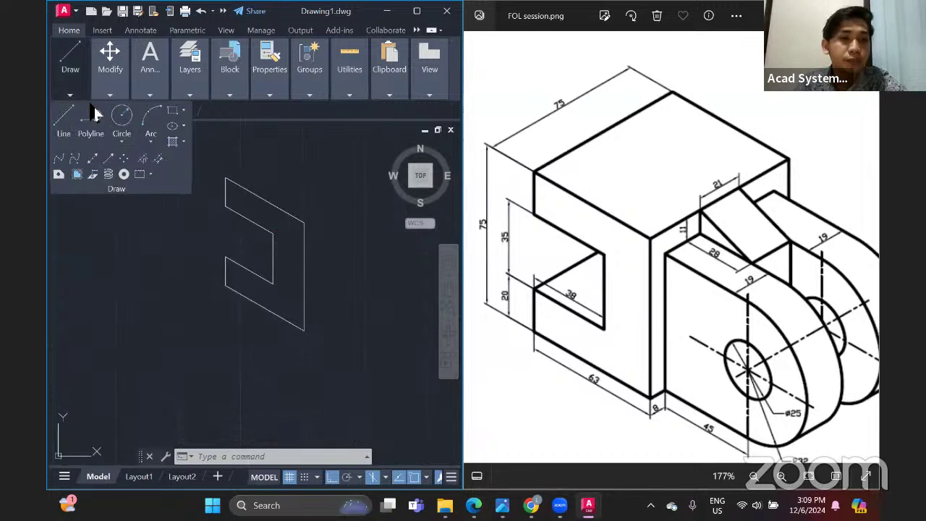
pyautogui.click(64, 123)
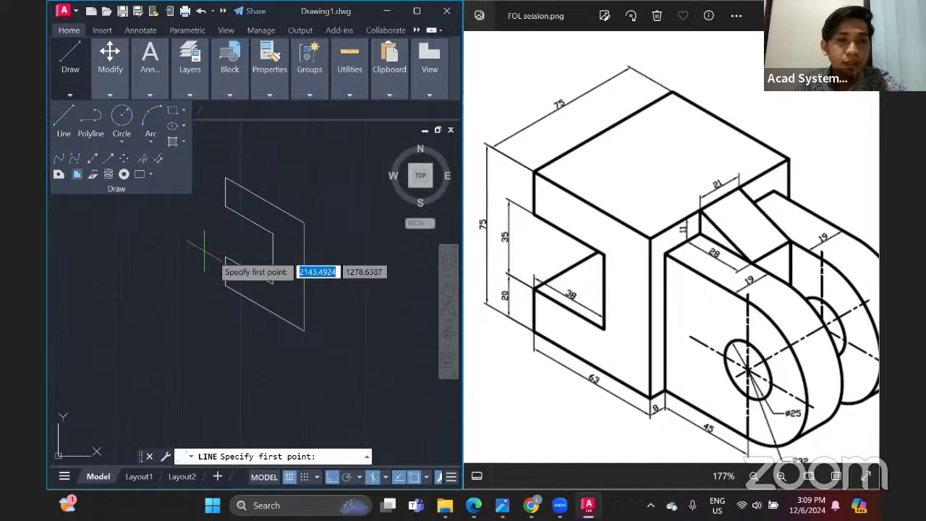
pyautogui.click(225, 257)
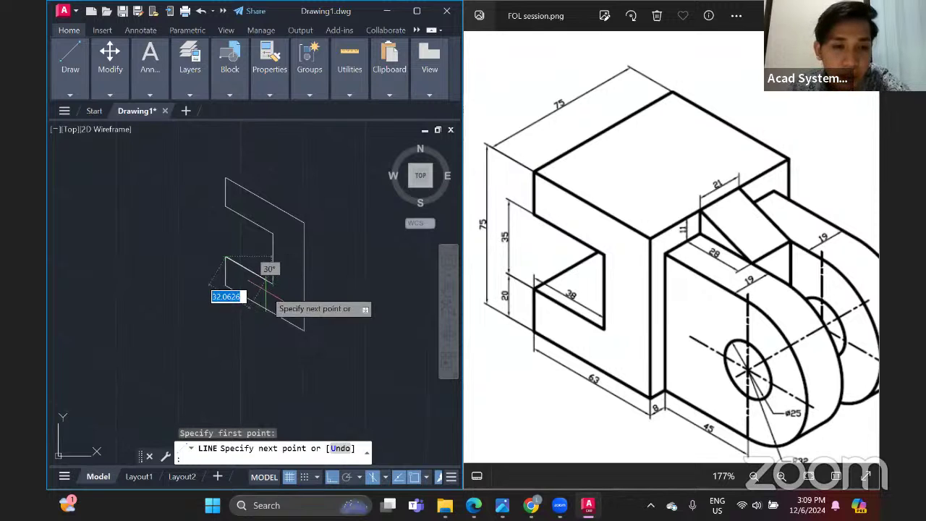
pyautogui.click(304, 329)
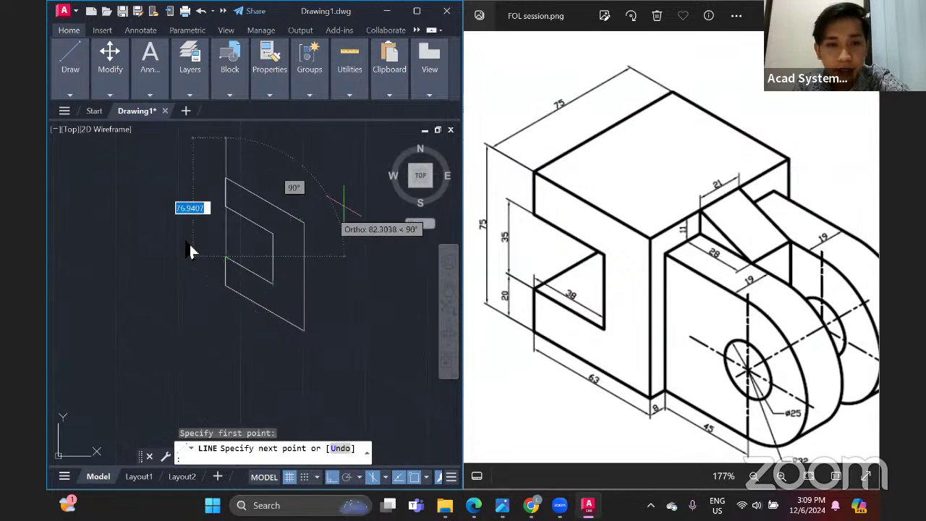
pyautogui.moveTo(224, 252); pyautogui.dragTo(248, 261, button='middle')
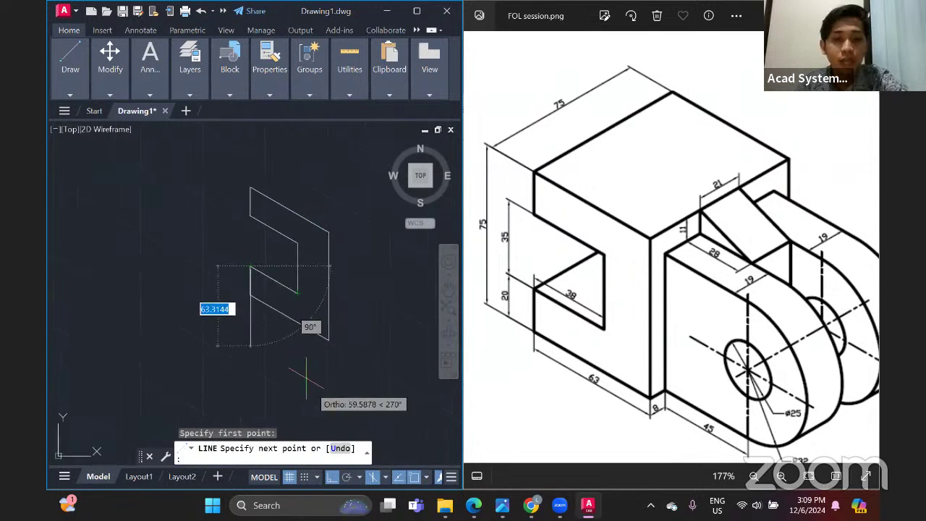
pyautogui.click(386, 477)
pyautogui.click(394, 459)
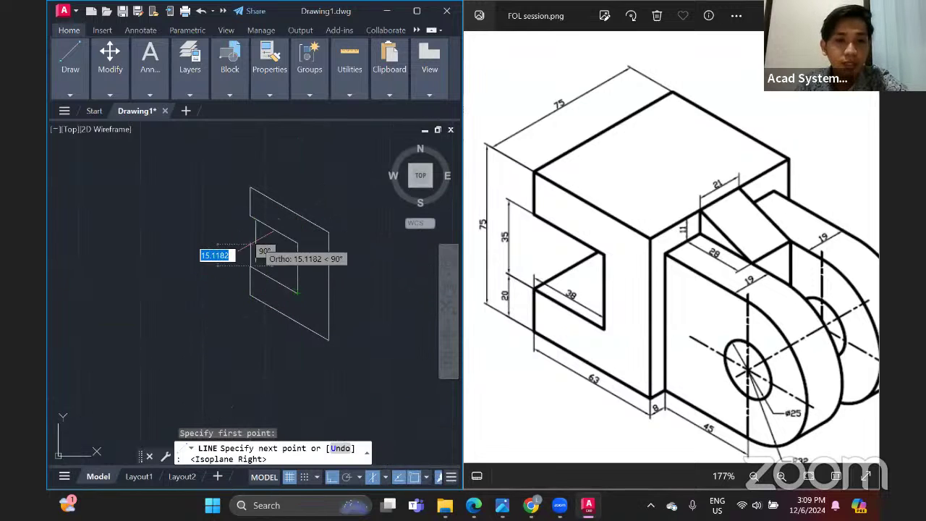
pyautogui.click(311, 211)
pyautogui.press('Return')
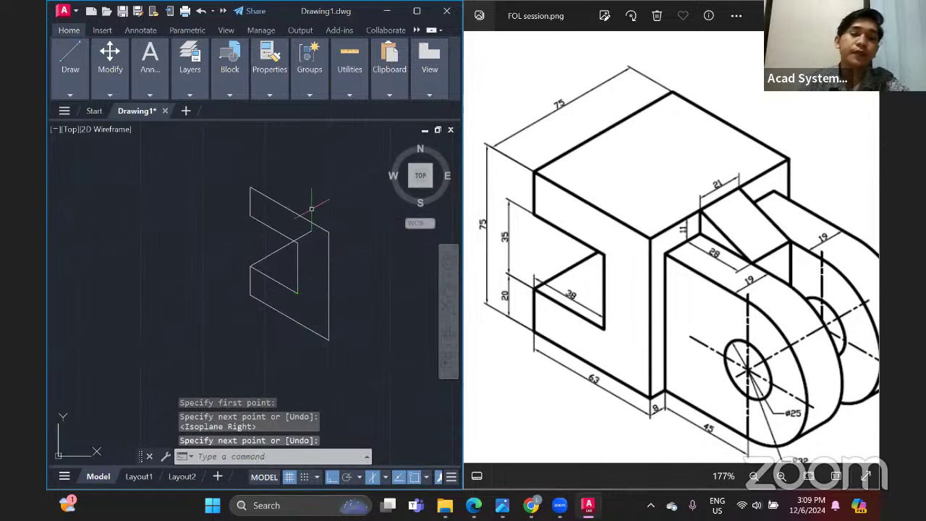
# Trim the overhanging end of the receding slot line where it passes beyond the slot's upper edge
pyautogui.scroll(3, 307, 224)
pyautogui.moveTo(303, 241); pyautogui.dragTo(301, 255, button='middle')
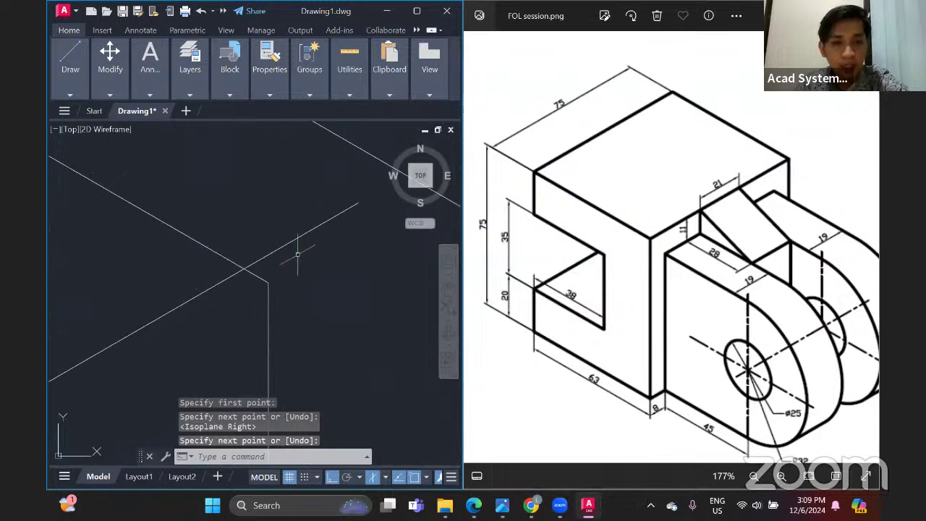
pyautogui.scroll(-2, 276, 246)
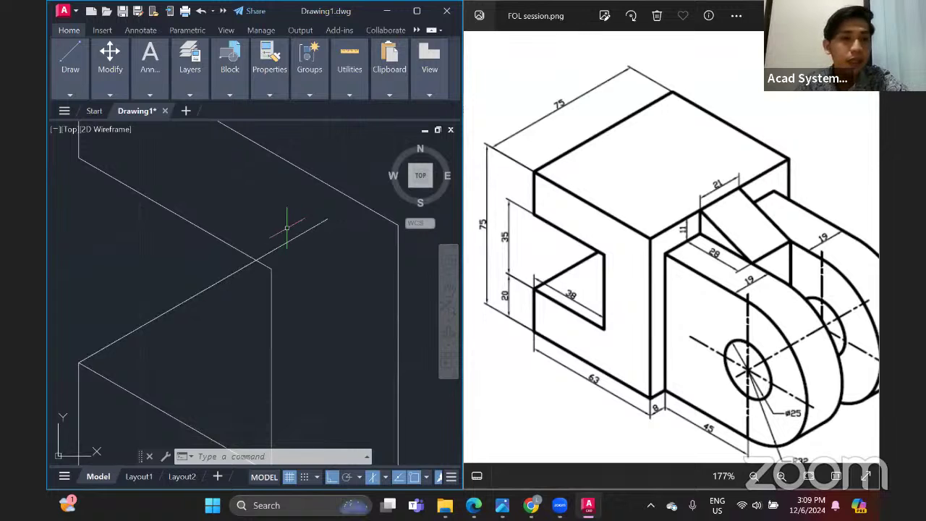
pyautogui.click(110, 95)
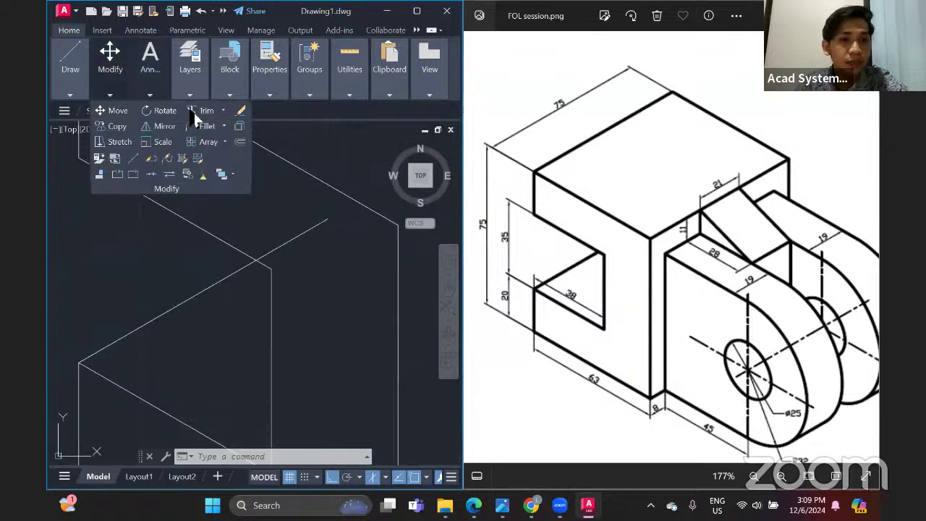
pyautogui.click(195, 110)
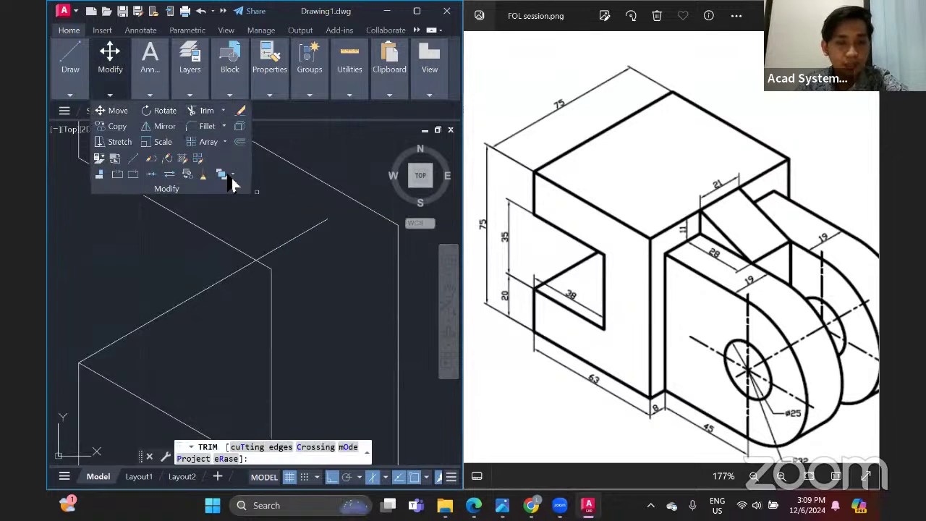
pyautogui.click(298, 235)
pyautogui.scroll(-2, 232, 184)
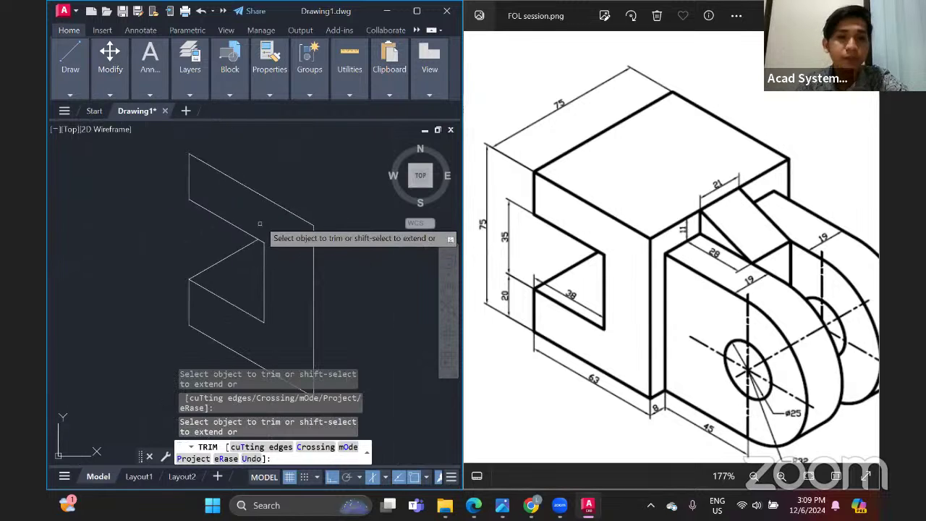
pyautogui.press('Escape')
pyautogui.moveTo(258, 222); pyautogui.dragTo(281, 216, button='middle')
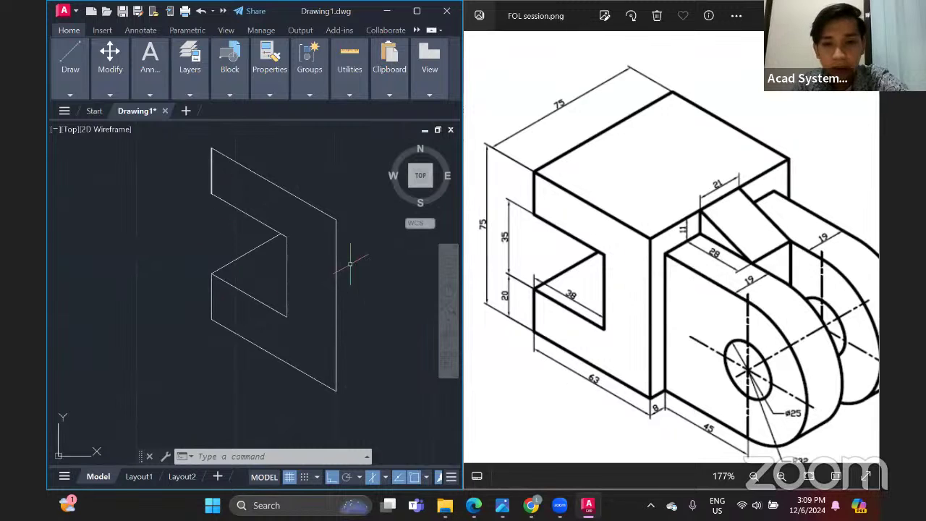
# Draw a line 75 units long at 30° from the left face's upper back corner for the top face
pyautogui.moveTo(328, 255); pyautogui.dragTo(237, 246, button='middle')
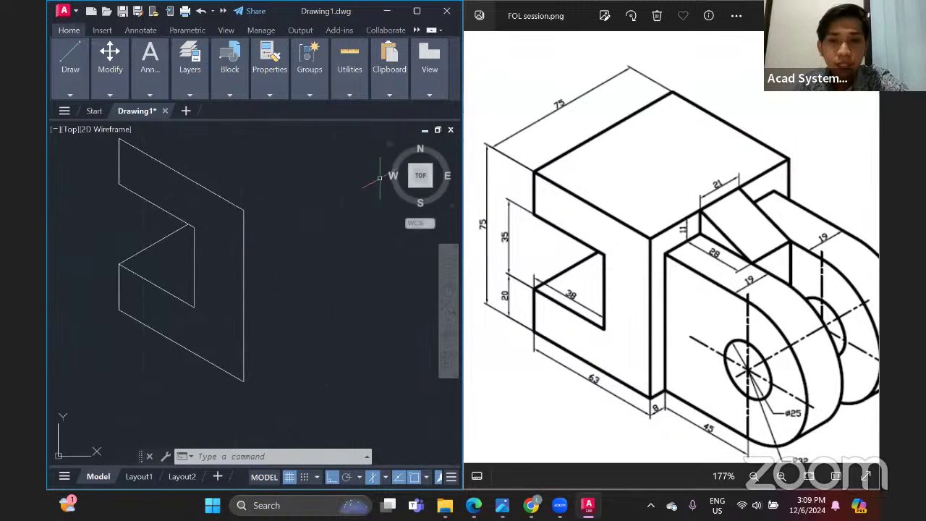
pyautogui.moveTo(207, 174); pyautogui.dragTo(247, 221, button='middle')
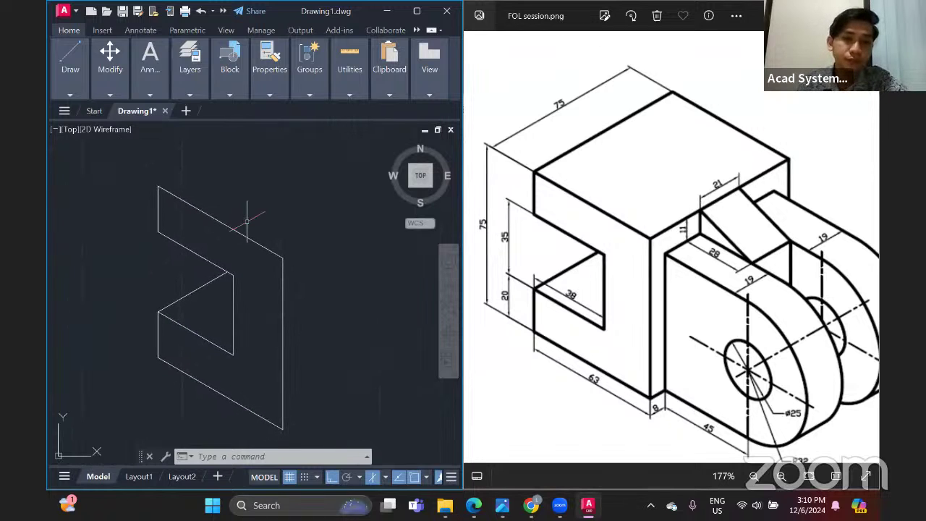
pyautogui.click(70, 95)
pyautogui.click(64, 118)
pyautogui.moveTo(301, 214); pyautogui.dragTo(365, 296, button='middle')
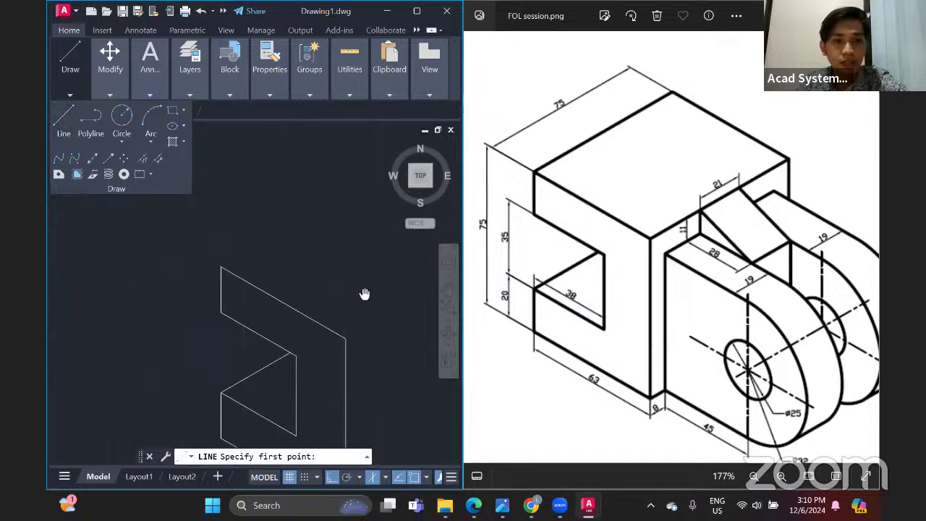
pyautogui.click(221, 276)
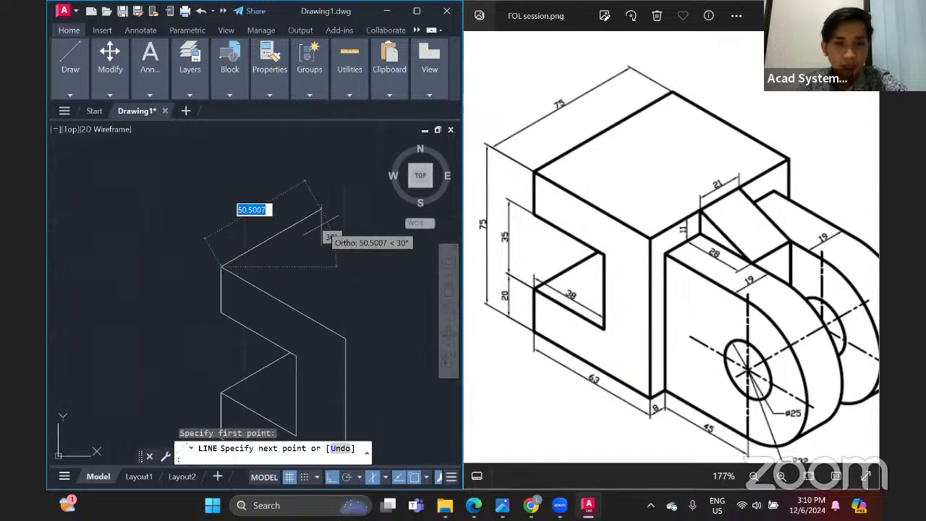
pyautogui.moveTo(564, 235); pyautogui.dragTo(583, 238)
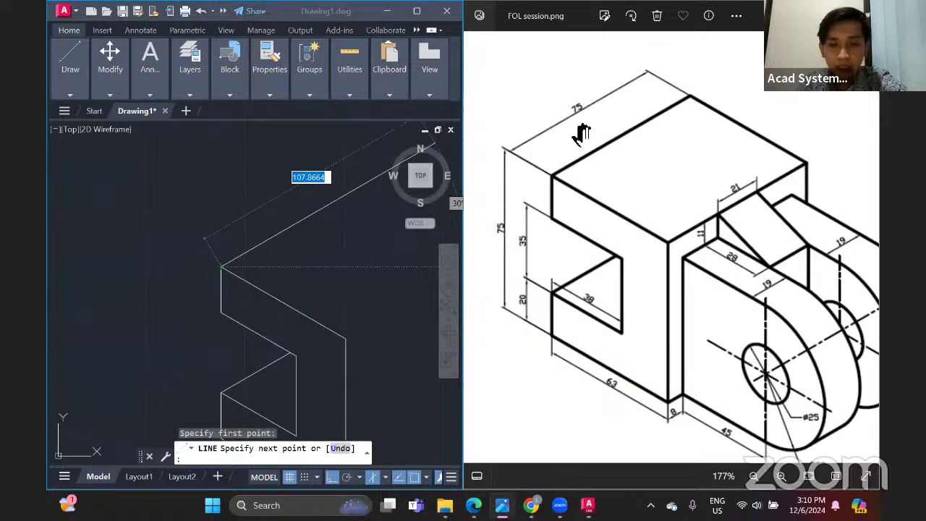
pyautogui.click(304, 229)
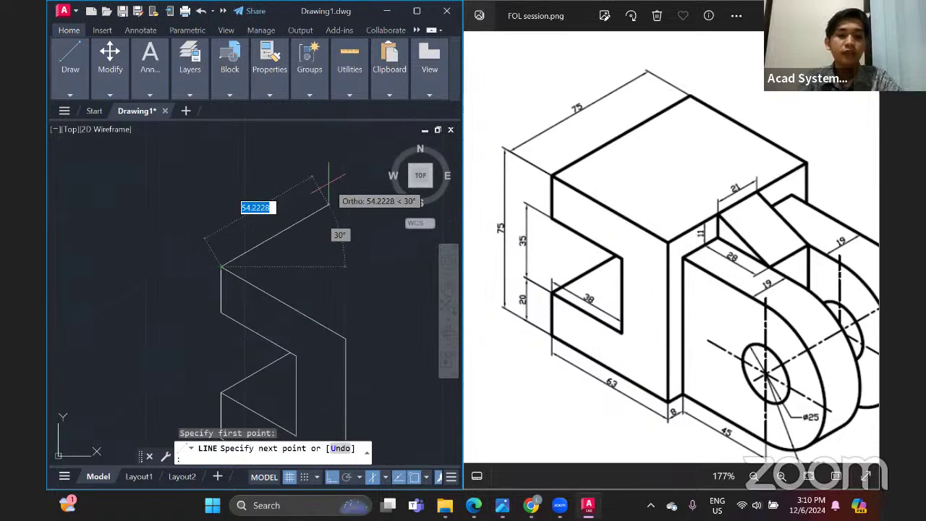
pyautogui.write('75')
pyautogui.press('Return')
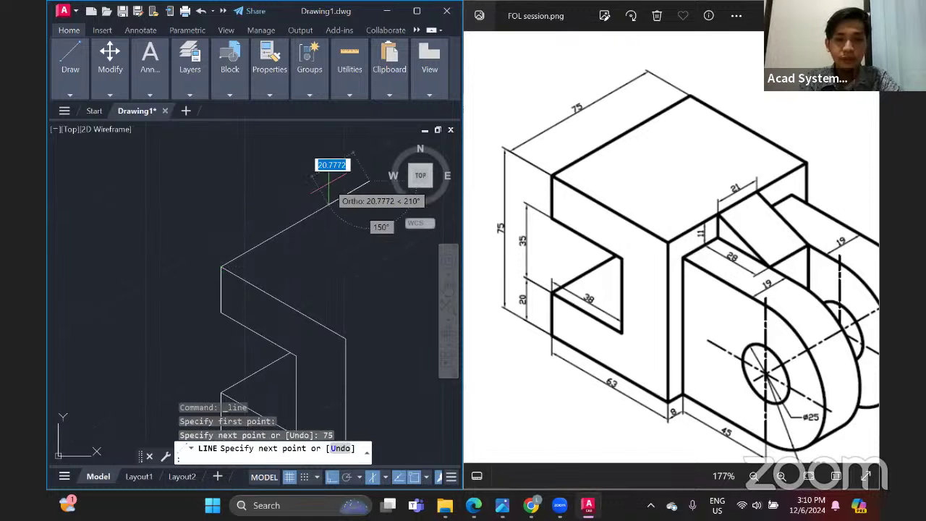
# Switch to isoplane Left and continue the top face outline 63 units down along the 330° direction
pyautogui.moveTo(306, 217); pyautogui.dragTo(214, 131, button='middle')
pyautogui.moveTo(291, 181)
pyautogui.mouseDown(button='middle')
pyautogui.moveTo(292, 196)
pyautogui.moveTo(271, 200)
pyautogui.moveTo(275, 265)
pyautogui.mouseUp(button='middle')
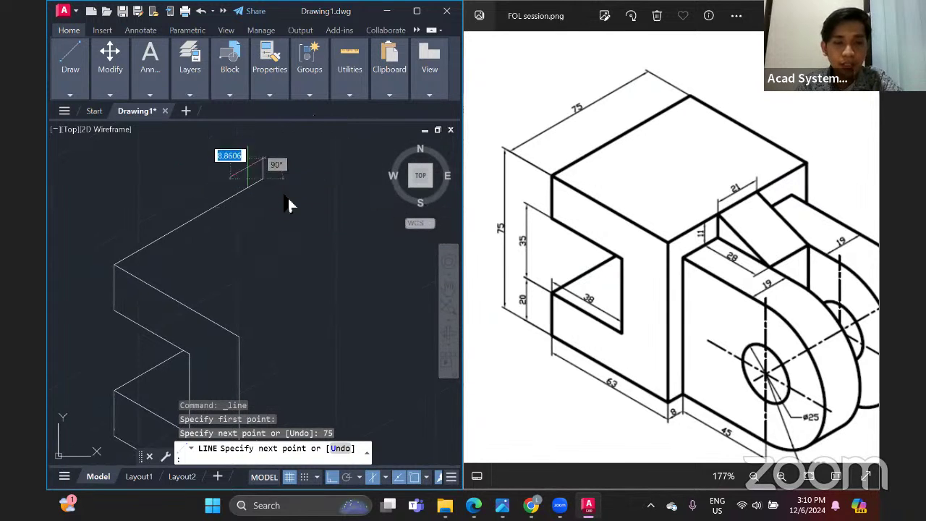
pyautogui.click(388, 479)
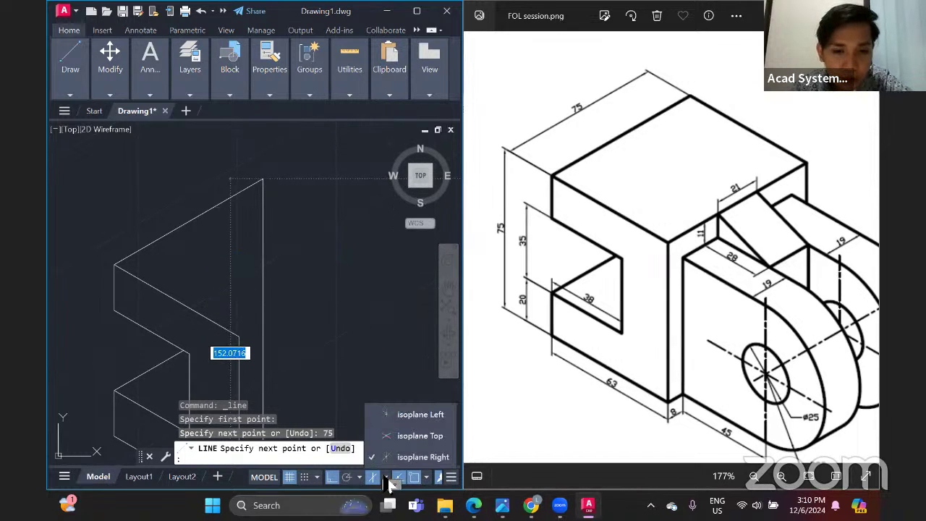
pyautogui.click(396, 414)
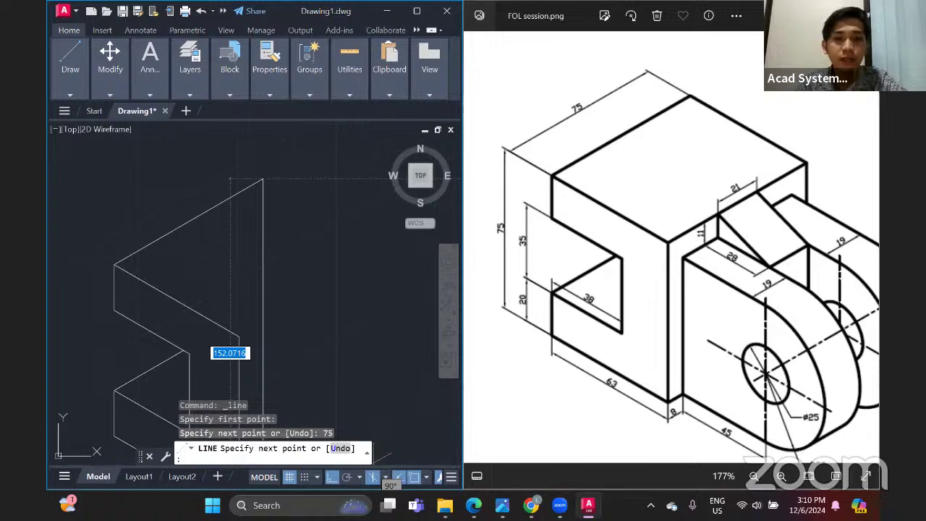
pyautogui.moveTo(304, 194); pyautogui.dragTo(286, 155, button='middle')
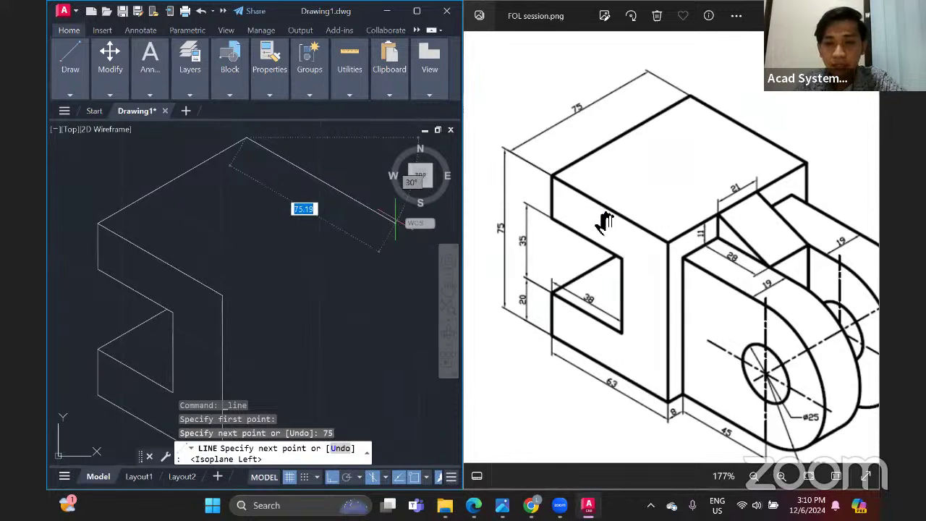
pyautogui.moveTo(297, 210); pyautogui.dragTo(246, 161, button='middle')
pyautogui.write('6')
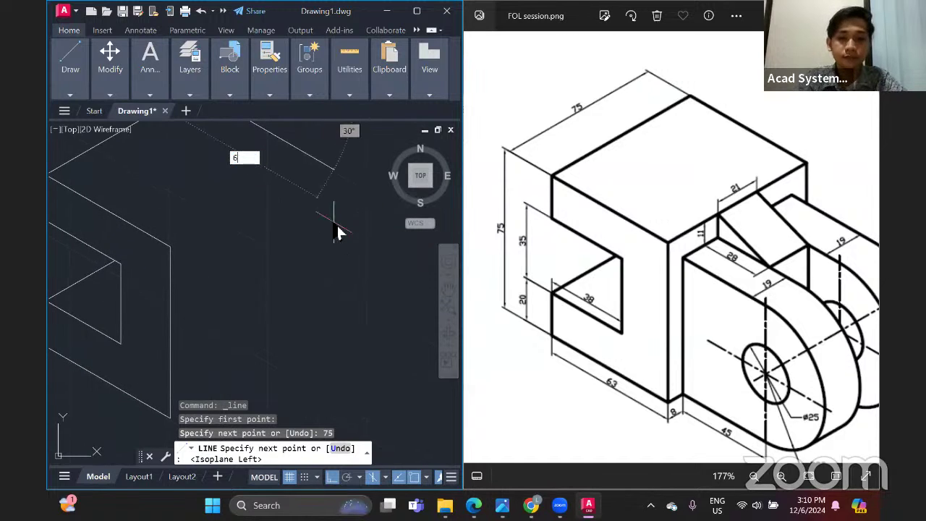
pyautogui.write('3')
pyautogui.press('Return')
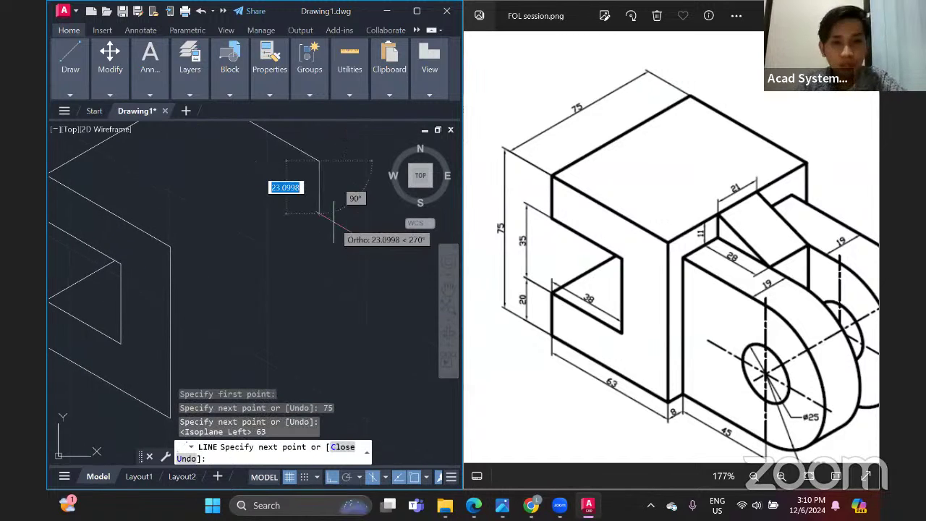
# Switch to isoplane Right and complete the top face with an edge to the left face's upper front corner, ending the command
pyautogui.moveTo(295, 209); pyautogui.dragTo(378, 201, button='middle')
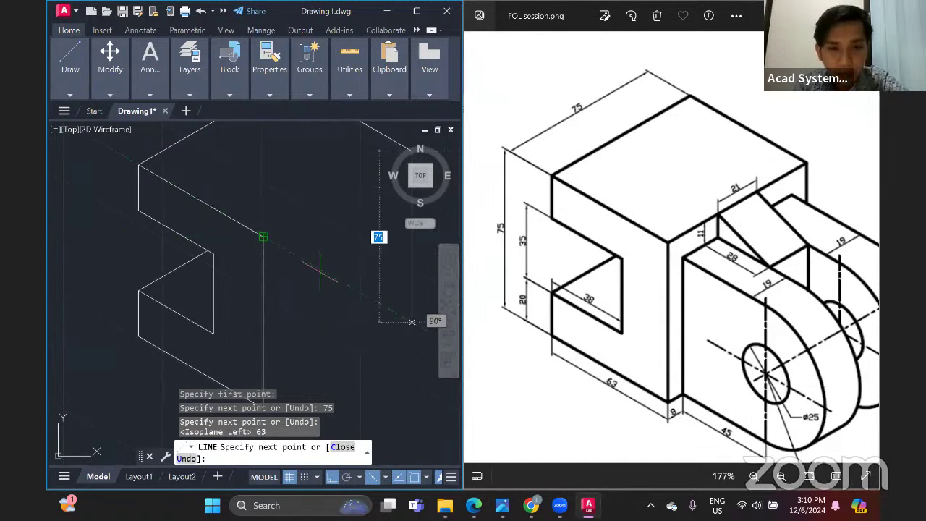
pyautogui.moveTo(351, 271)
pyautogui.mouseDown(button='middle')
pyautogui.moveTo(314, 267)
pyautogui.moveTo(309, 290)
pyautogui.moveTo(278, 286)
pyautogui.mouseUp(button='middle')
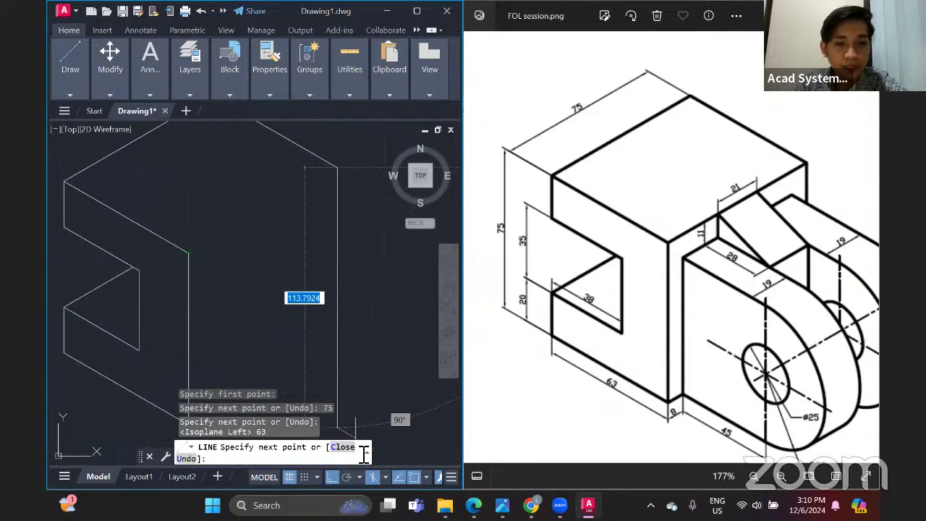
pyautogui.click(387, 479)
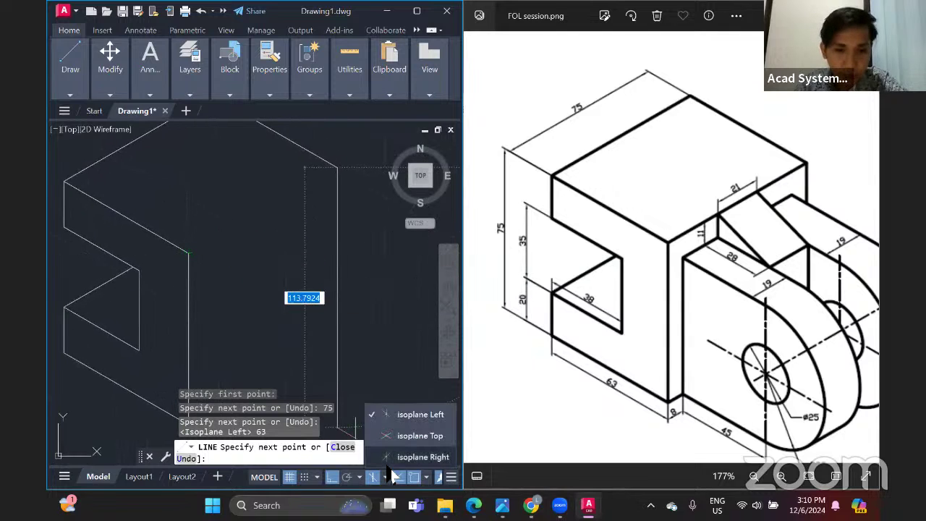
pyautogui.click(406, 458)
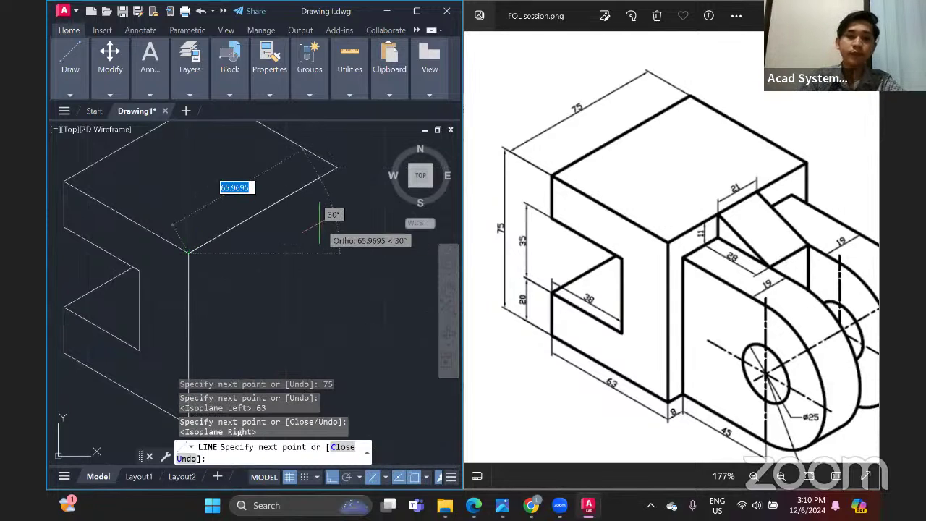
pyautogui.press('Return')
pyautogui.moveTo(169, 233); pyautogui.dragTo(192, 266, button='middle')
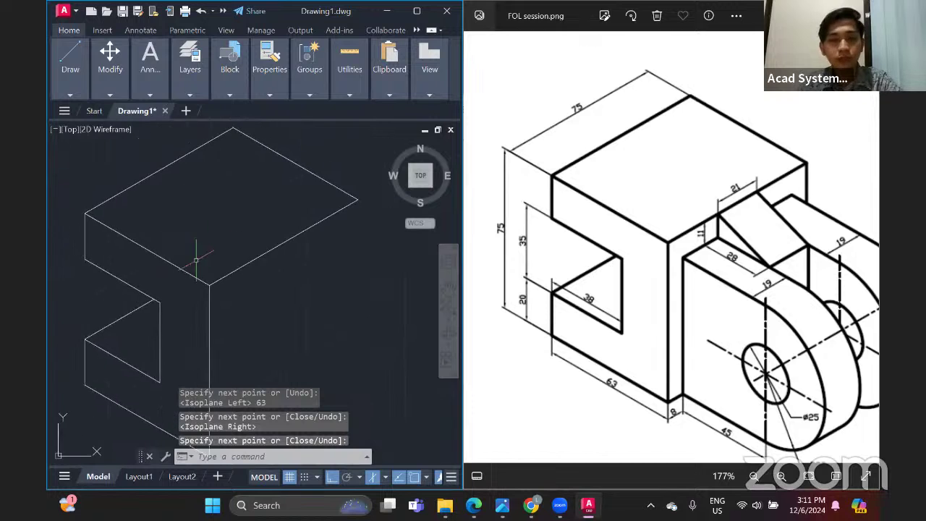
# Draw a line 8 units at 30° from the block's bottom front corner, continuing 64 units straight up
pyautogui.moveTo(214, 218); pyautogui.dragTo(281, 218, button='middle')
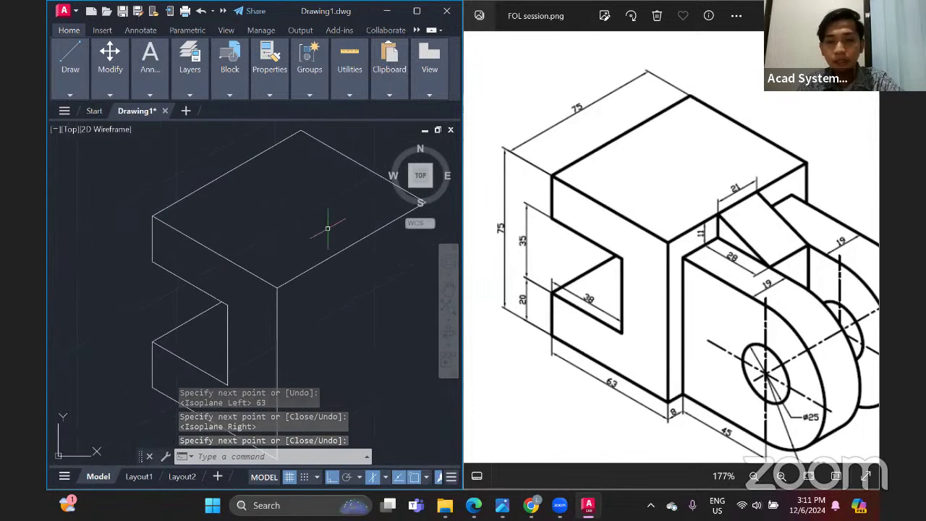
pyautogui.moveTo(266, 263); pyautogui.dragTo(257, 189, button='middle')
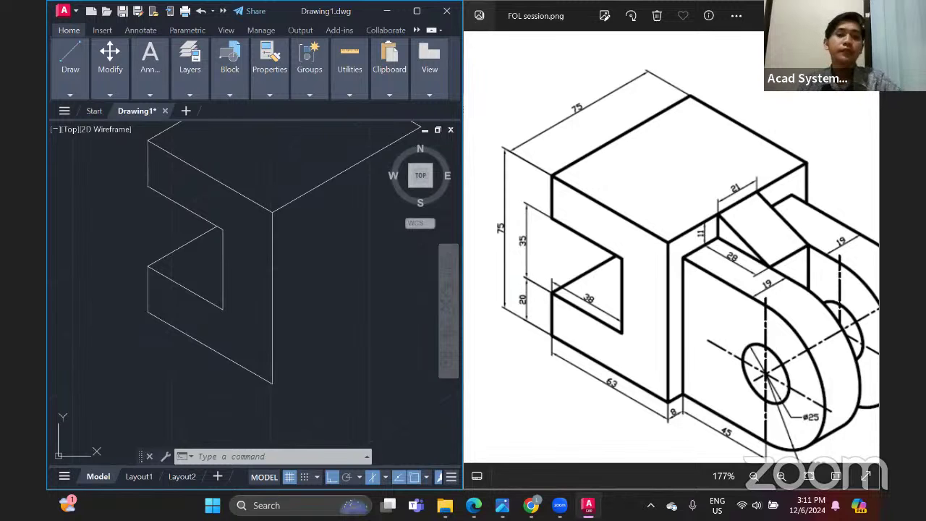
pyautogui.moveTo(72, 91)
pyautogui.click(67, 122)
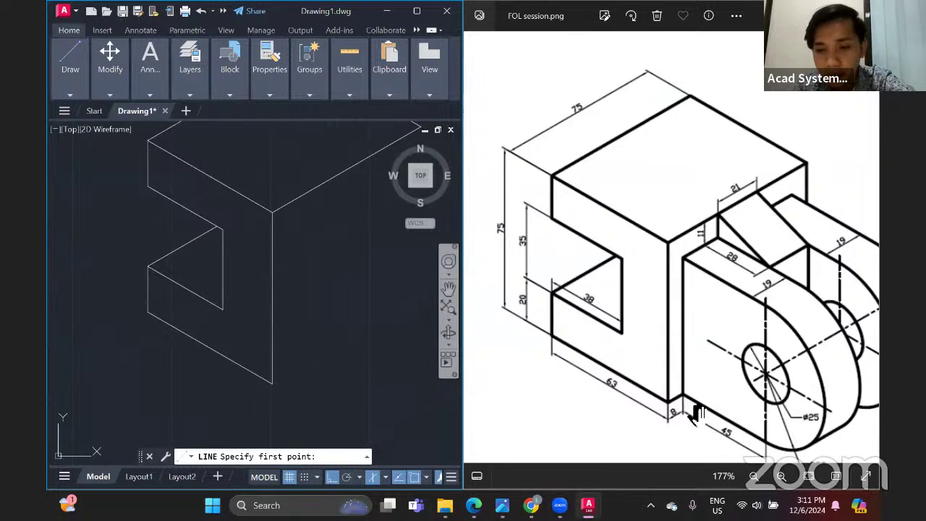
pyautogui.click(272, 382)
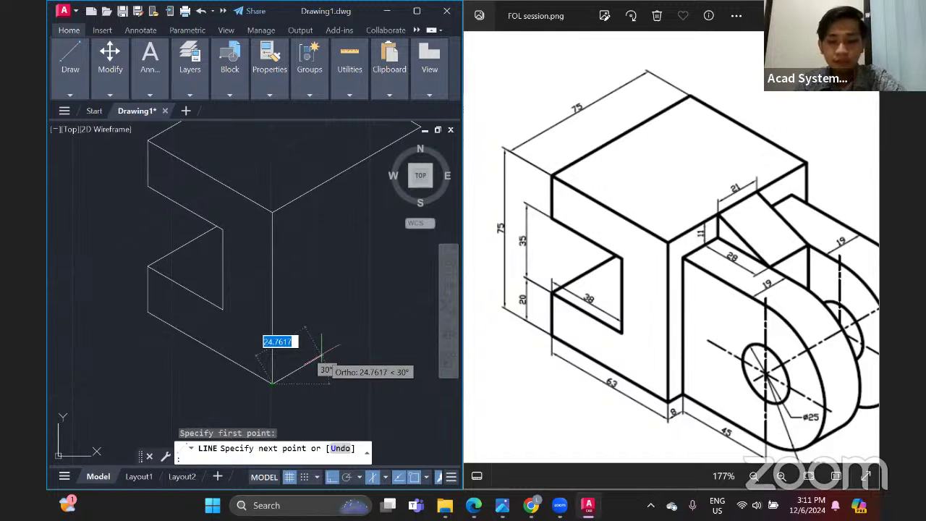
pyautogui.write('8')
pyautogui.press('Return')
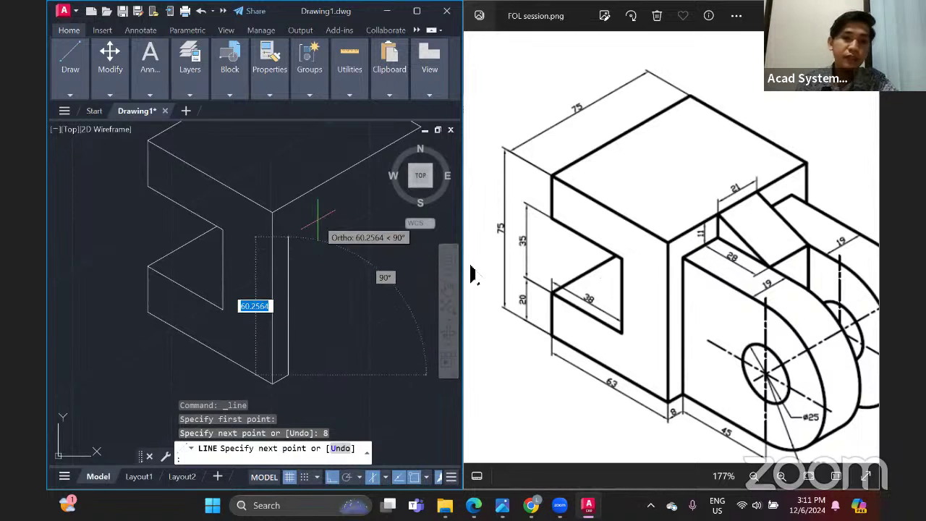
pyautogui.write('64')
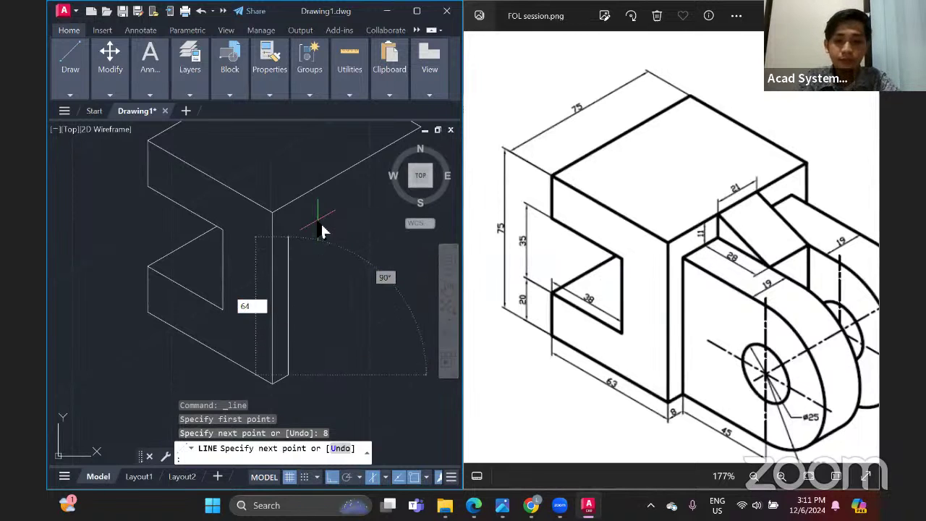
pyautogui.press('Return')
# Continue the line 19 units at 30°, parallel to the block's top edge, and end the command
pyautogui.moveTo(324, 246); pyautogui.dragTo(299, 250, button='middle')
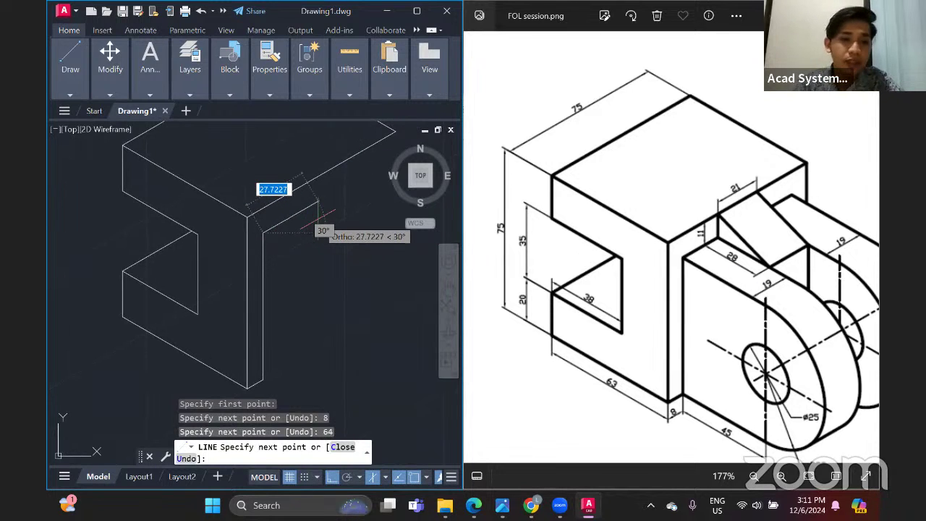
pyautogui.write('19')
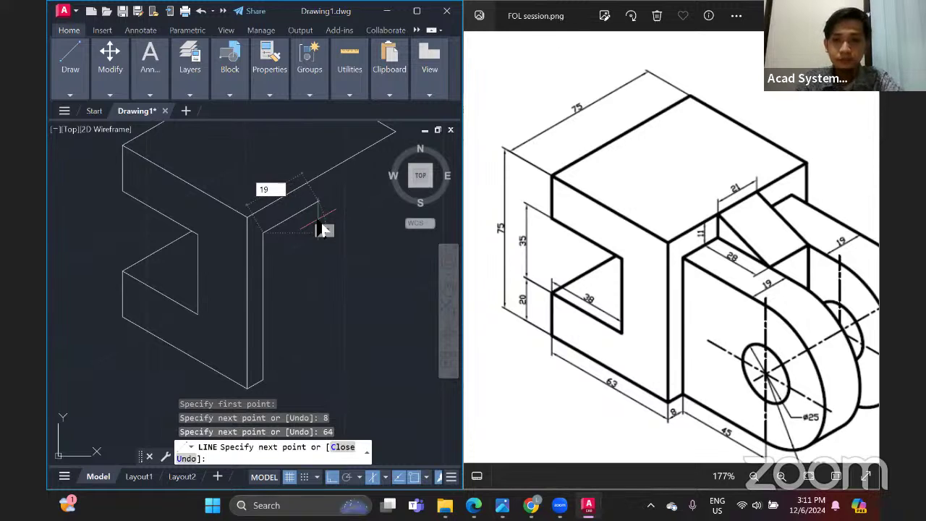
pyautogui.press('Return')
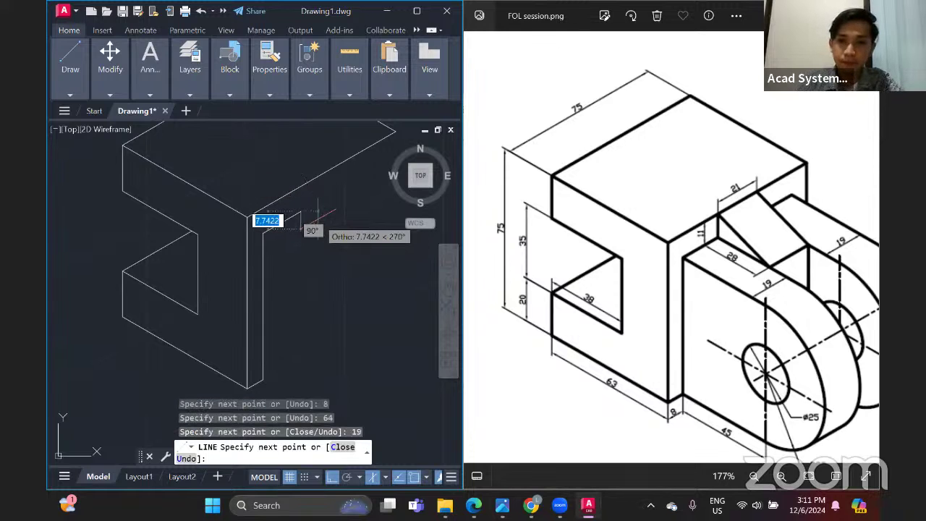
pyautogui.moveTo(678, 279); pyautogui.dragTo(629, 263)
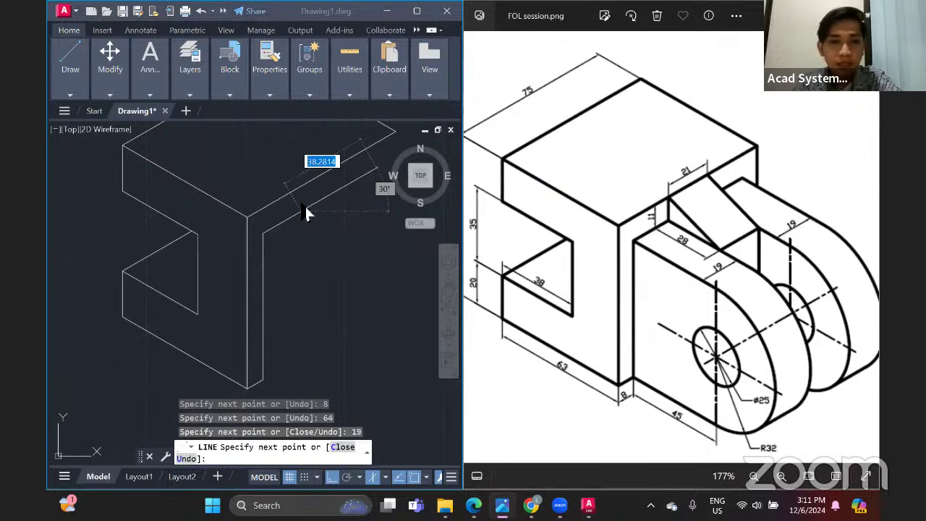
pyautogui.click(311, 228)
pyautogui.press('Escape')
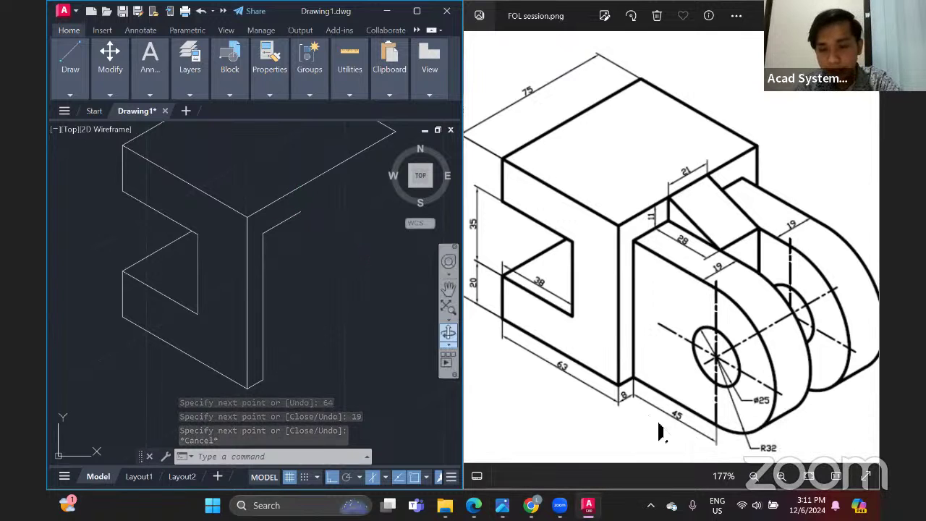
# Draw a line from the end of the 19-unit lug edge in isoplane Left, 45 units at 330°
pyautogui.moveTo(68, 98)
pyautogui.click(64, 117)
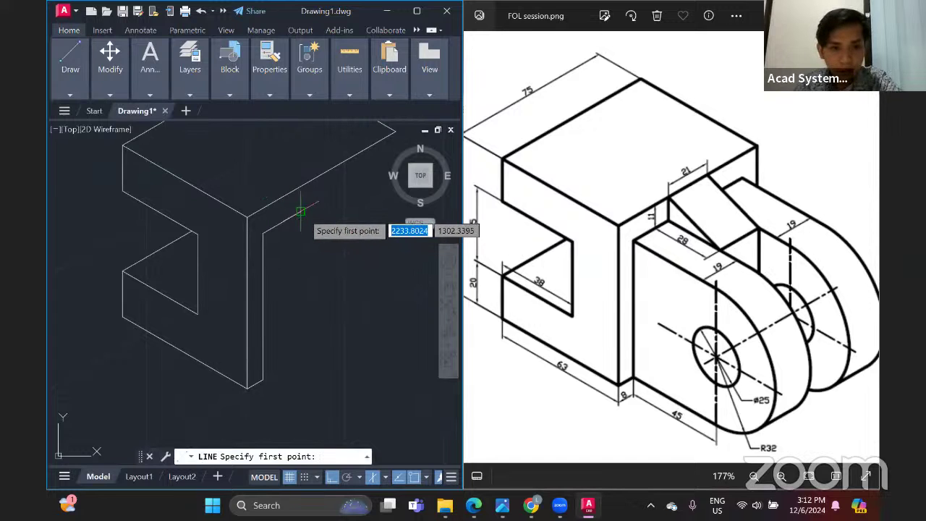
pyautogui.click(300, 212)
pyautogui.click(394, 477)
pyautogui.click(419, 412)
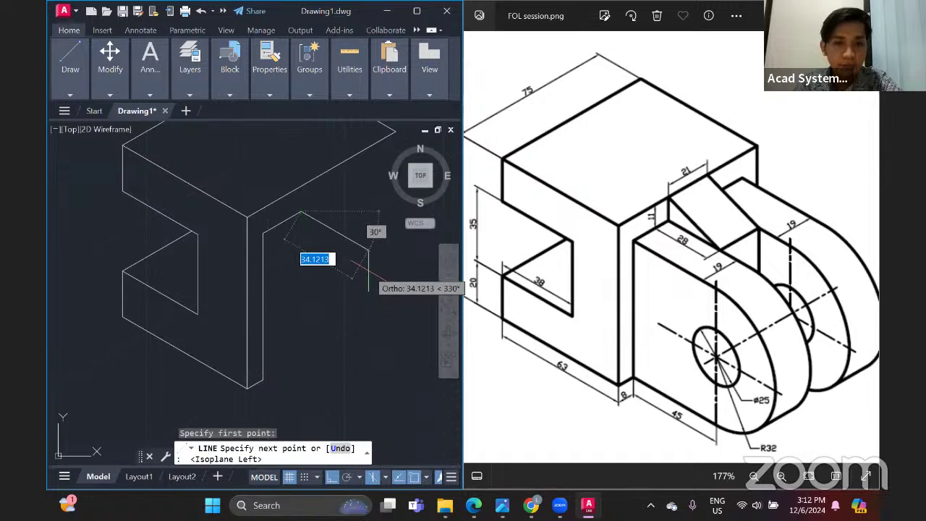
pyautogui.write('45')
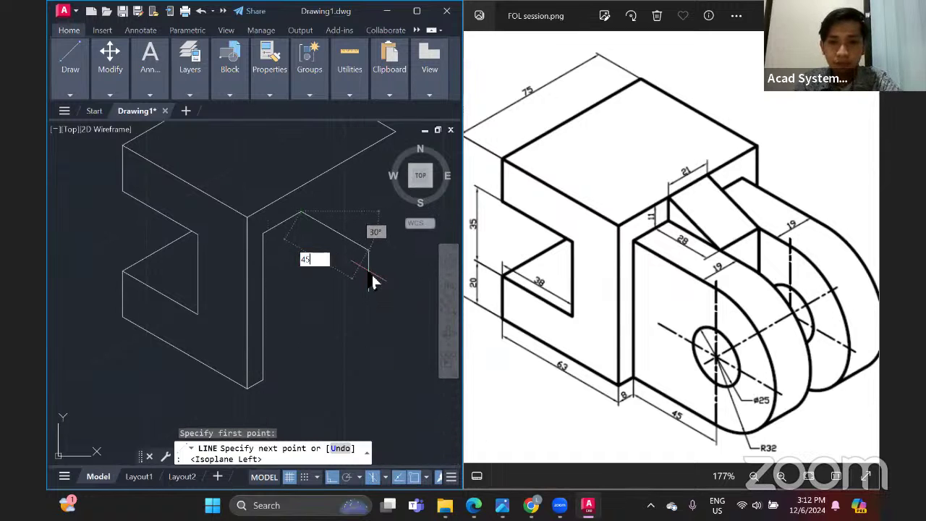
pyautogui.press('Return')
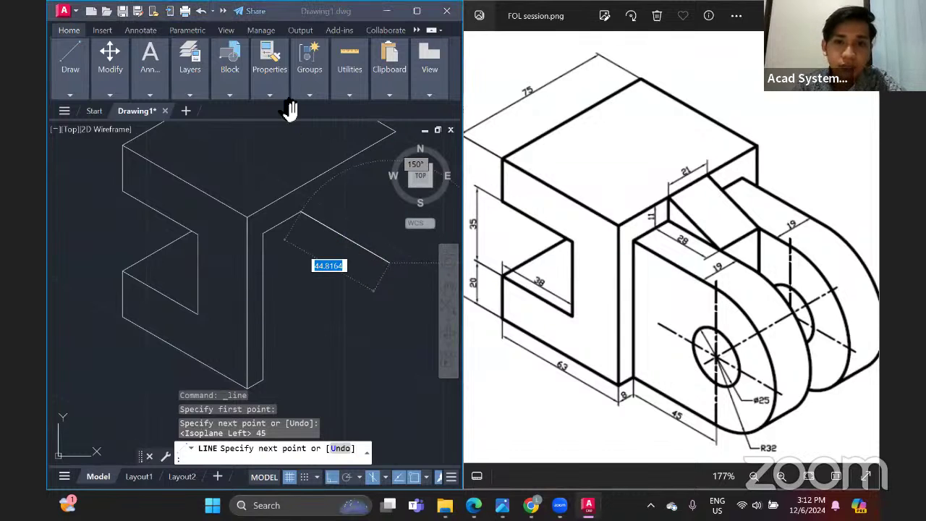
# Continue the line 32 units straight down from the end of the lug's rear top edge and end the command
pyautogui.click(378, 258)
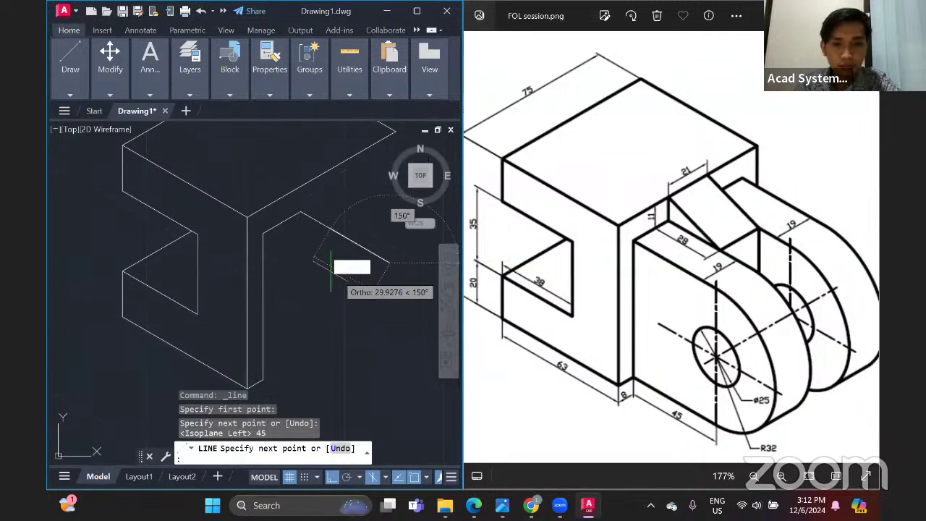
pyautogui.moveTo(365, 288); pyautogui.dragTo(318, 229, button='middle')
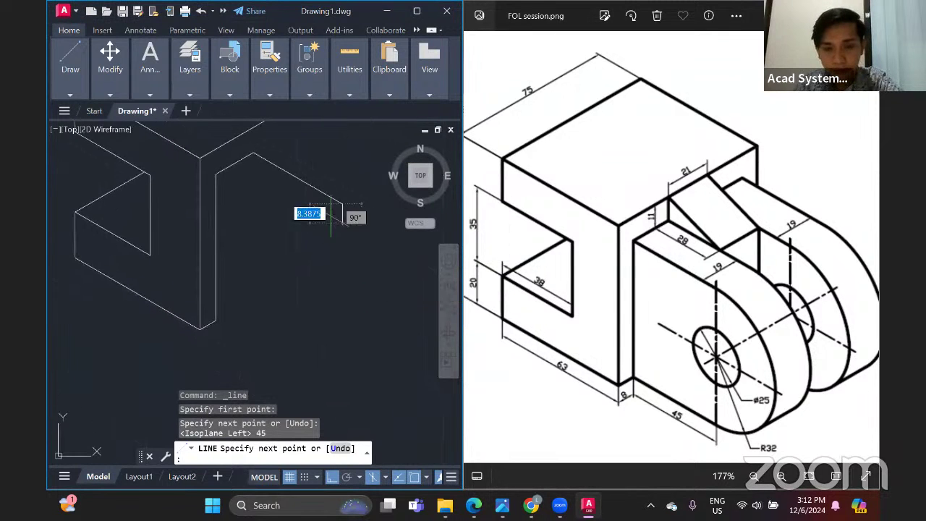
pyautogui.moveTo(723, 335); pyautogui.dragTo(683, 332)
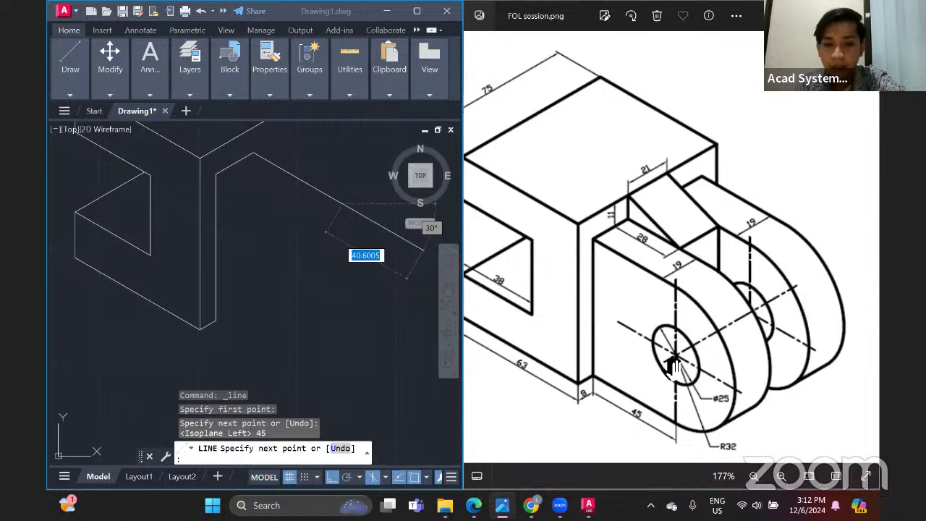
pyautogui.click(464, 293)
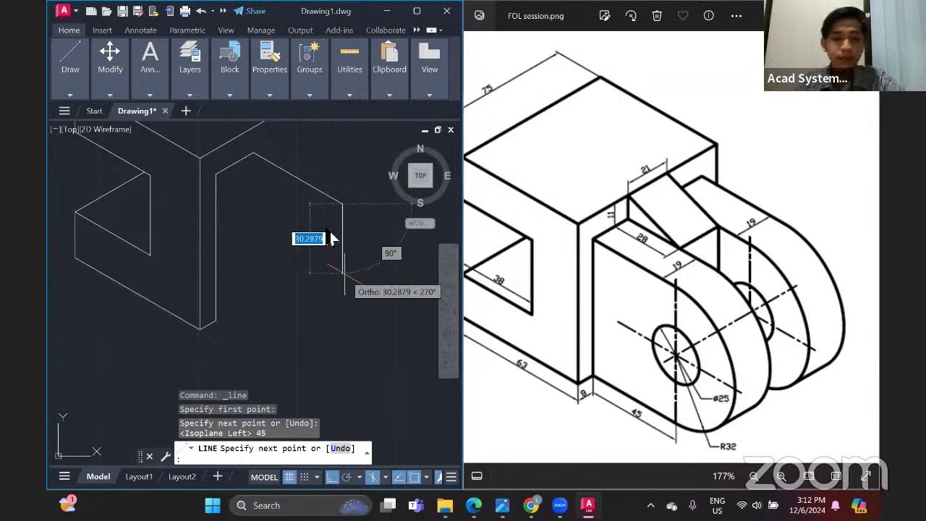
pyautogui.write('32')
pyautogui.press('Return')
pyautogui.press('Return')
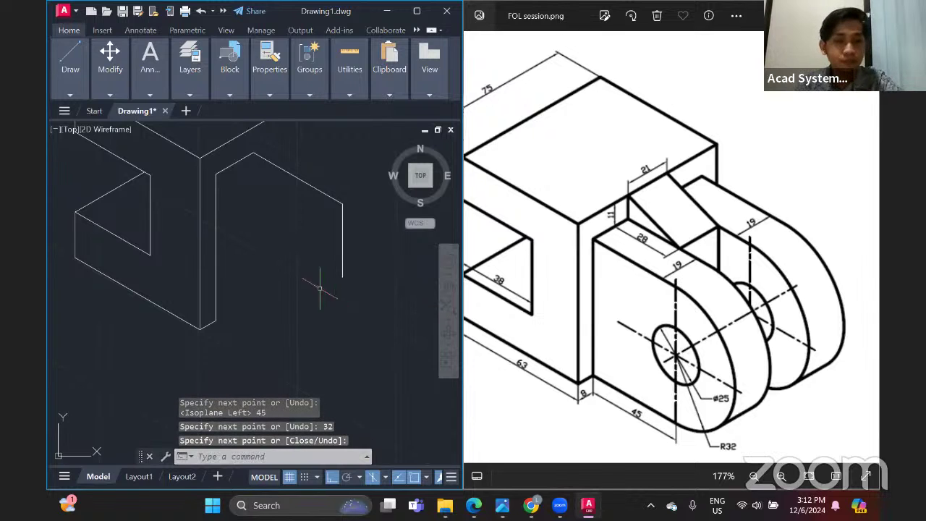
# Draw the lug's front edges from its upper front corner, 45 units at 330° and 32 units straight down
pyautogui.click(71, 69)
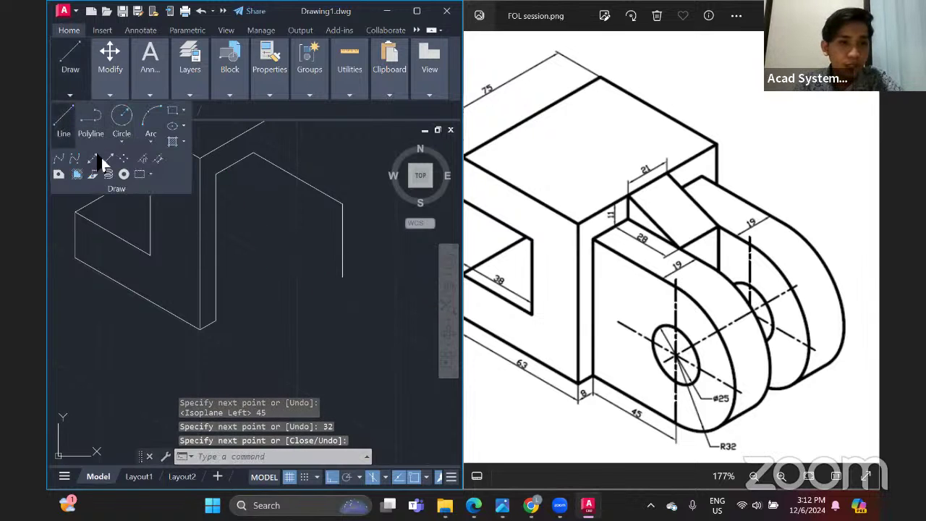
pyautogui.click(70, 123)
pyautogui.click(215, 174)
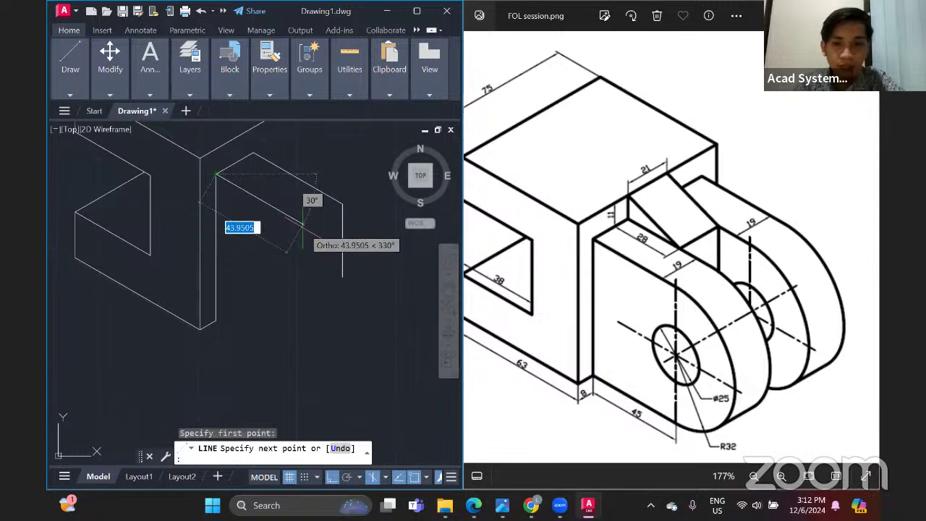
pyautogui.write('45')
pyautogui.press('Return')
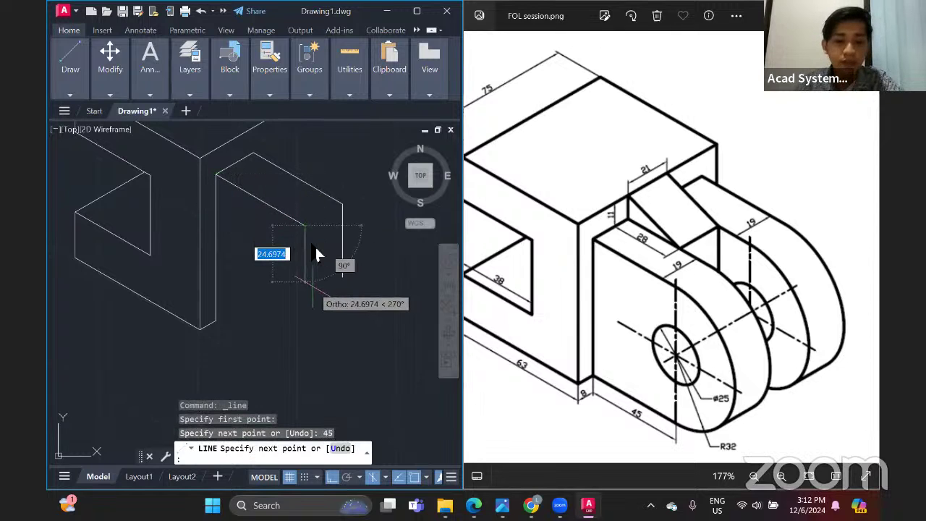
pyautogui.write('32')
pyautogui.press('Return')
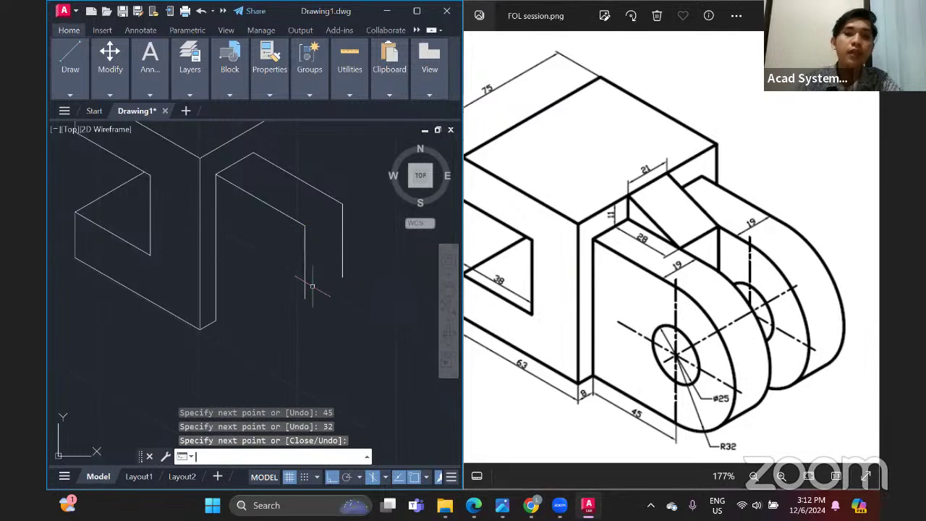
pyautogui.press('Return')
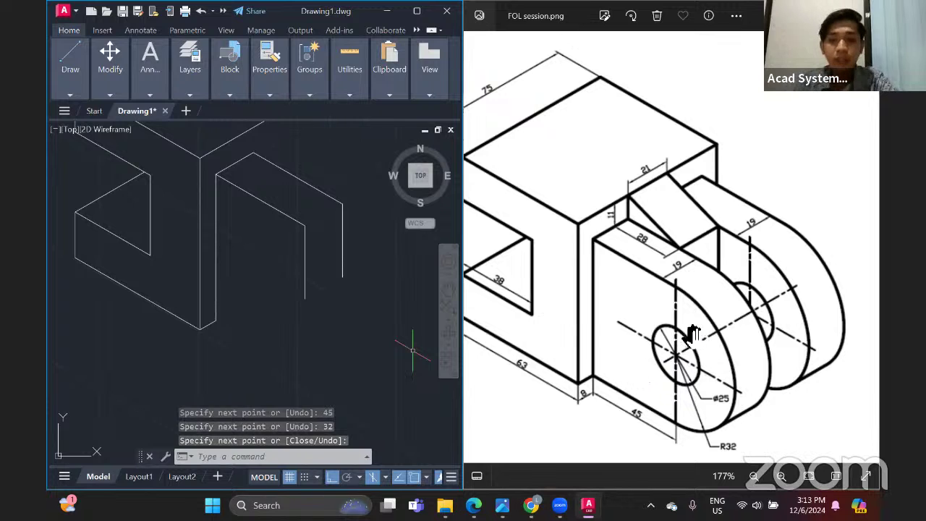
# Draw an isocircle with a radius of 12.5 centred on the lower end of the lug's front 32-unit vertical line
pyautogui.scroll(-2, 283, 275)
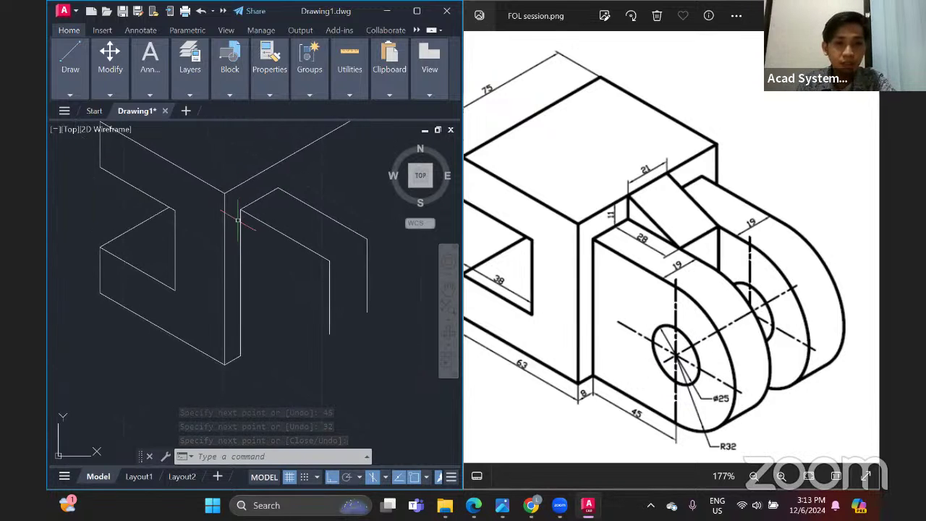
pyautogui.scroll(2, 263, 252)
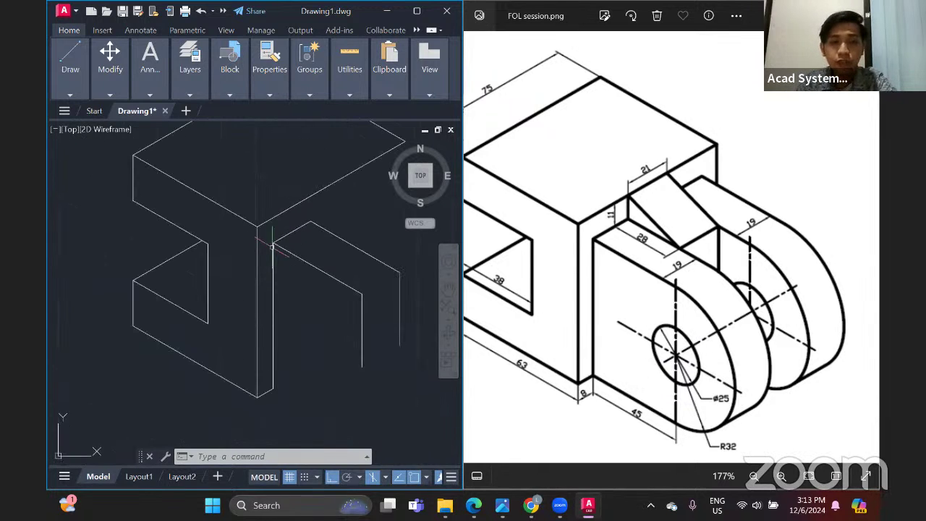
pyautogui.click(70, 95)
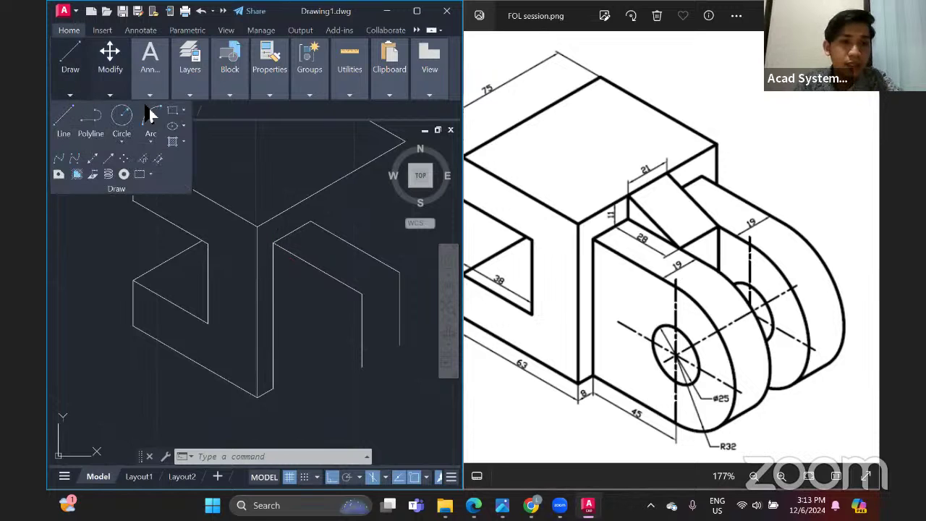
pyautogui.click(181, 126)
pyautogui.click(181, 127)
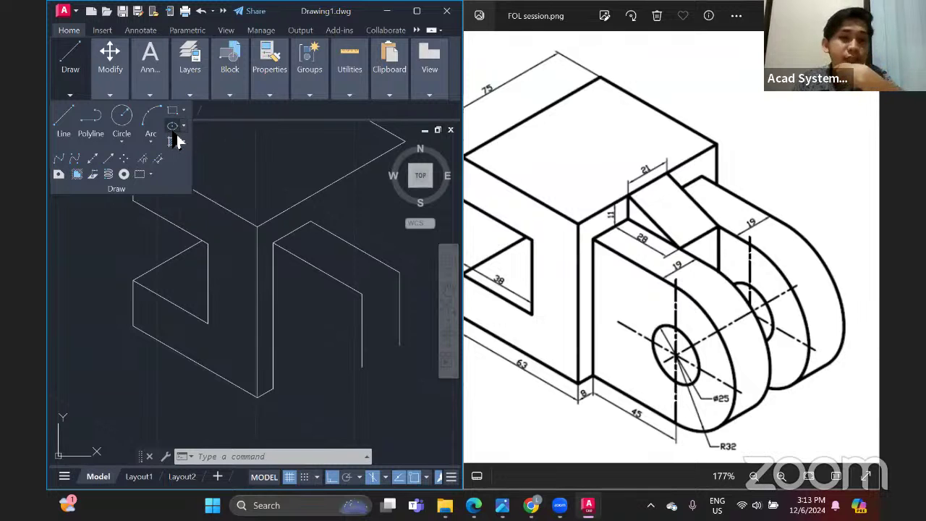
pyautogui.click(184, 129)
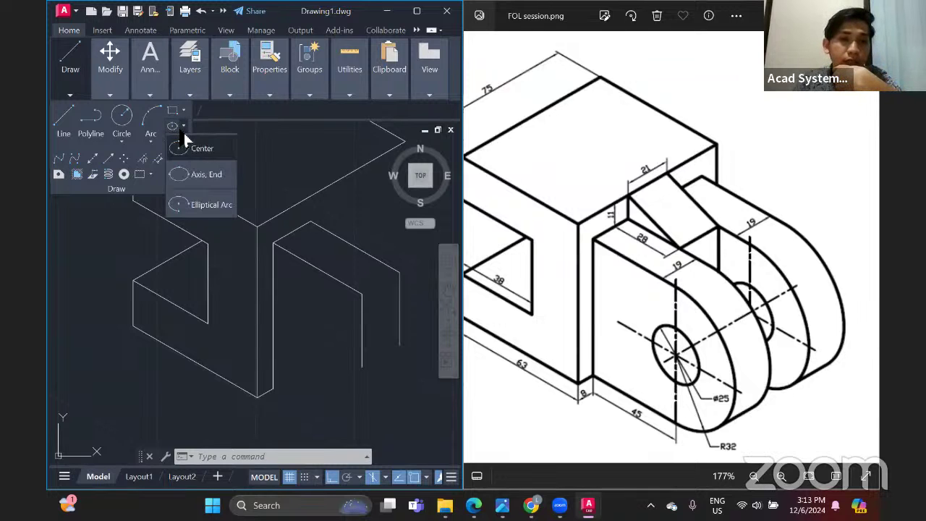
pyautogui.click(199, 180)
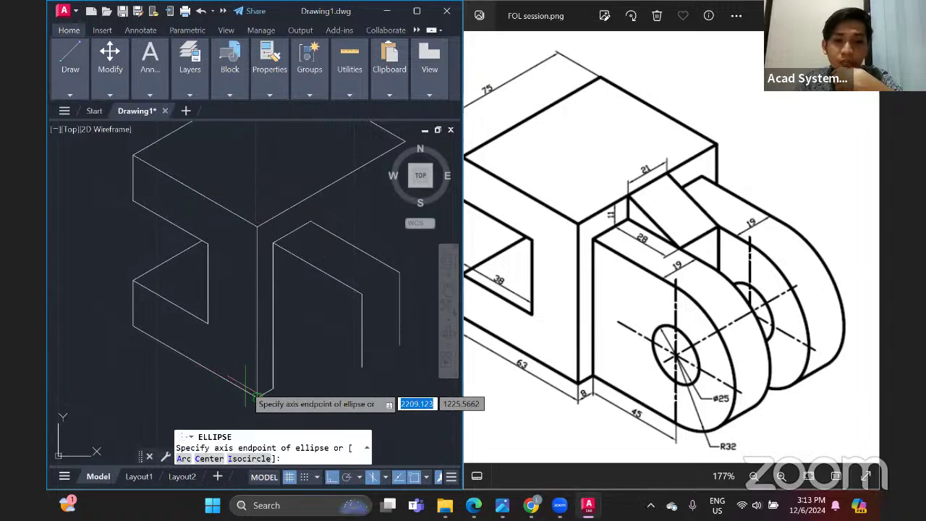
pyautogui.click(250, 459)
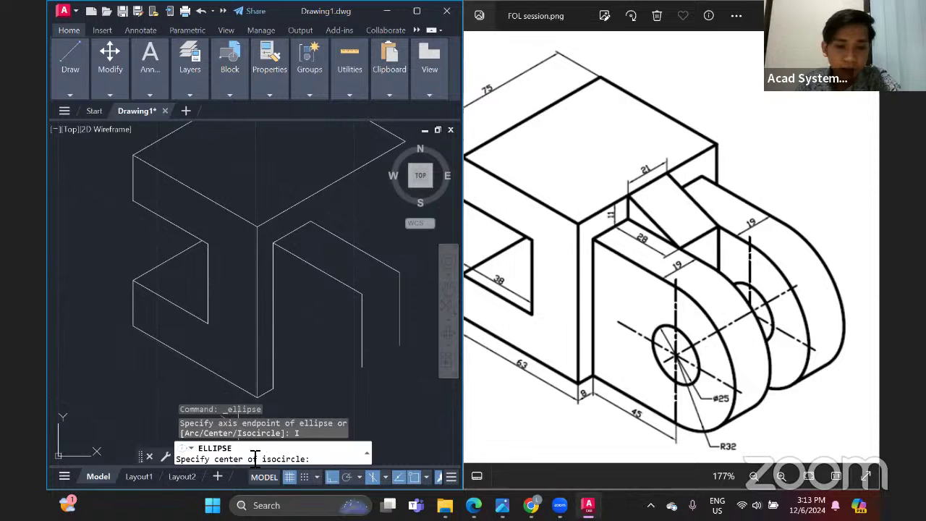
pyautogui.moveTo(294, 355); pyautogui.dragTo(253, 325, button='middle')
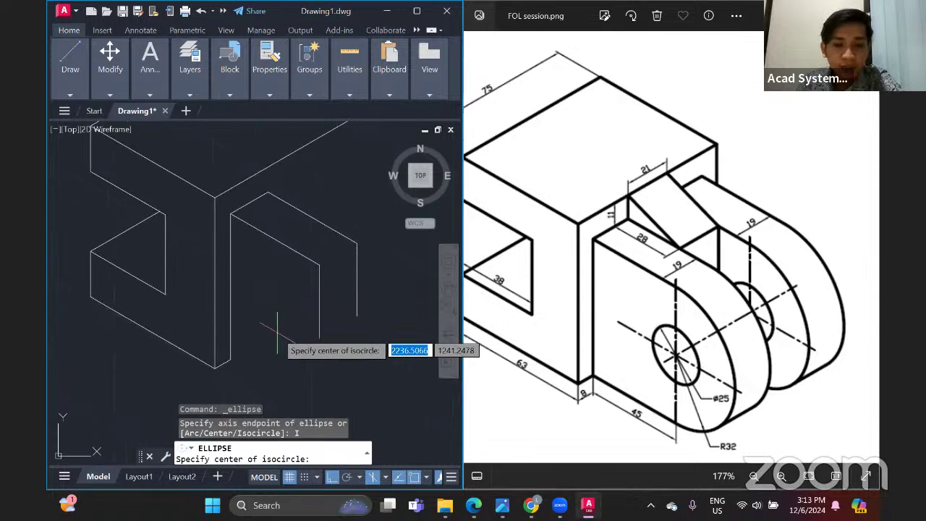
pyautogui.click(319, 337)
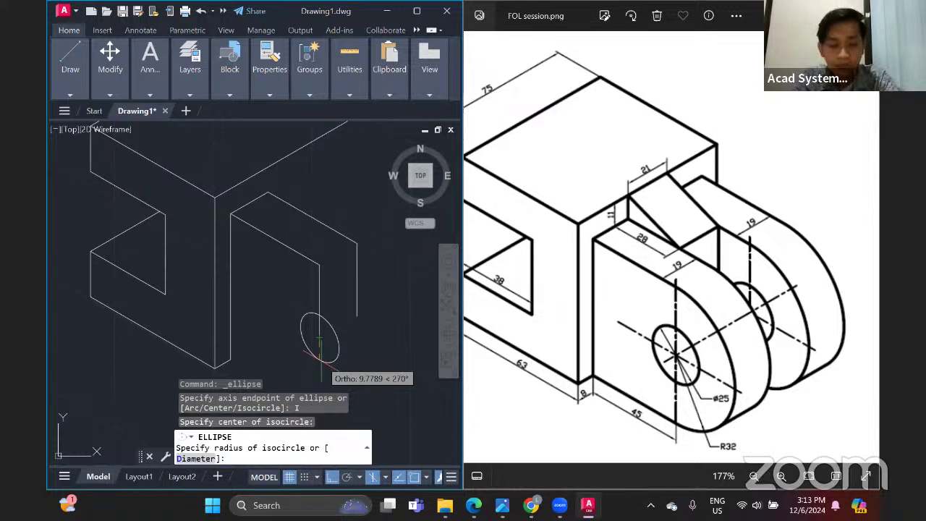
pyautogui.write('12.5')
pyautogui.press('Return')
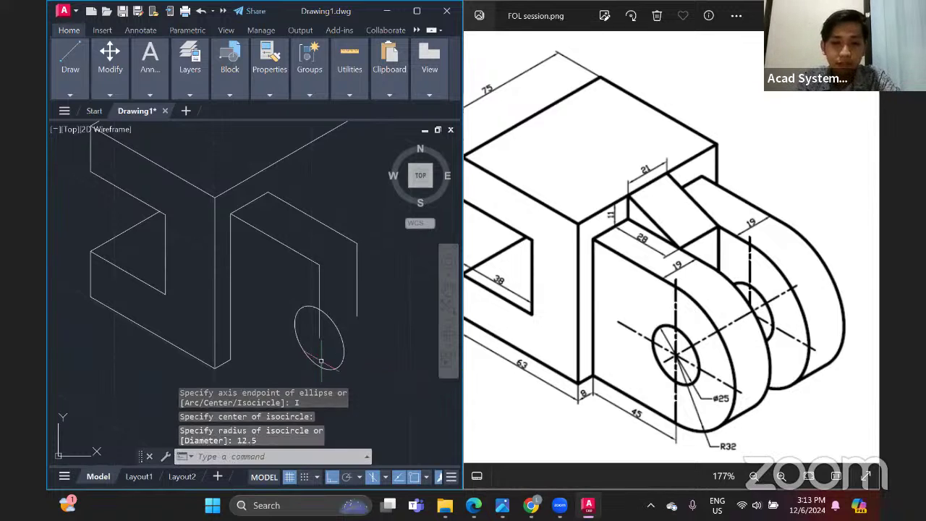
# Draw a concentric isocircle with a radius of 32 around the lug's hole
pyautogui.click(70, 92)
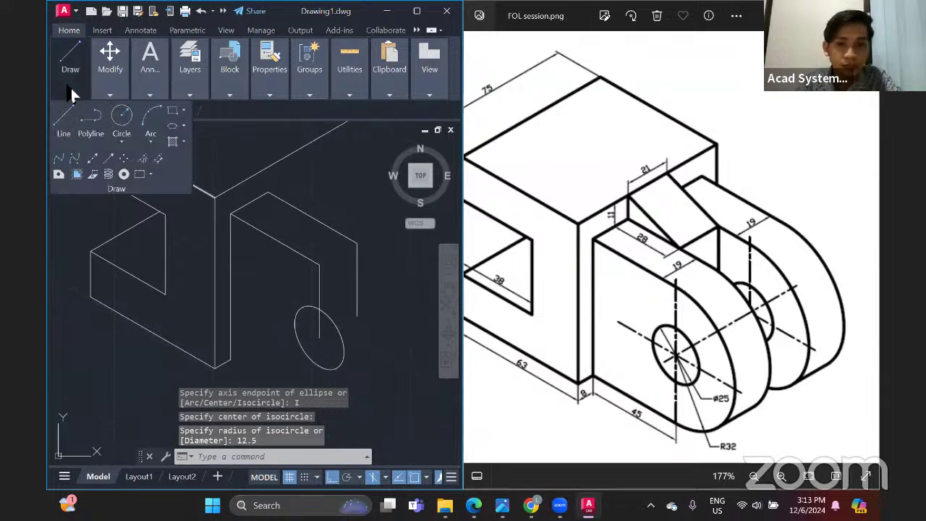
pyautogui.click(183, 126)
pyautogui.click(203, 176)
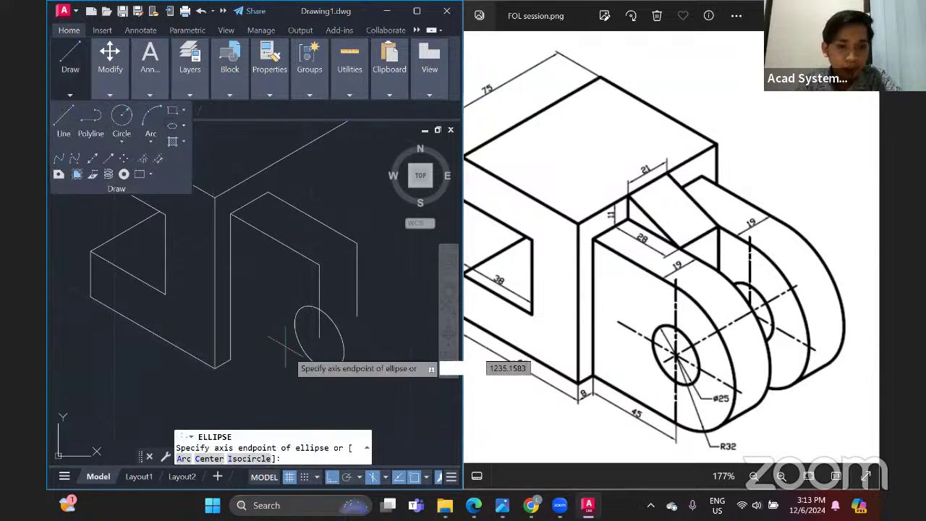
pyautogui.click(247, 459)
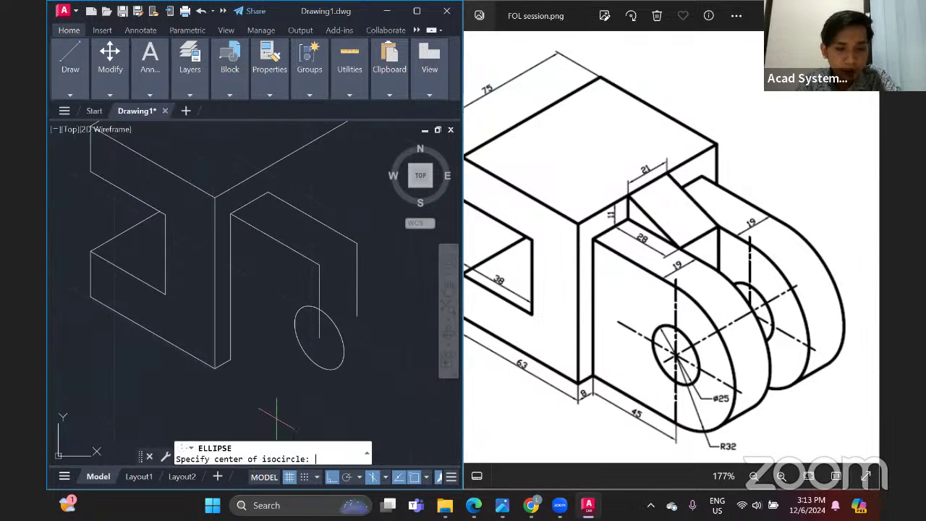
pyautogui.click(319, 335)
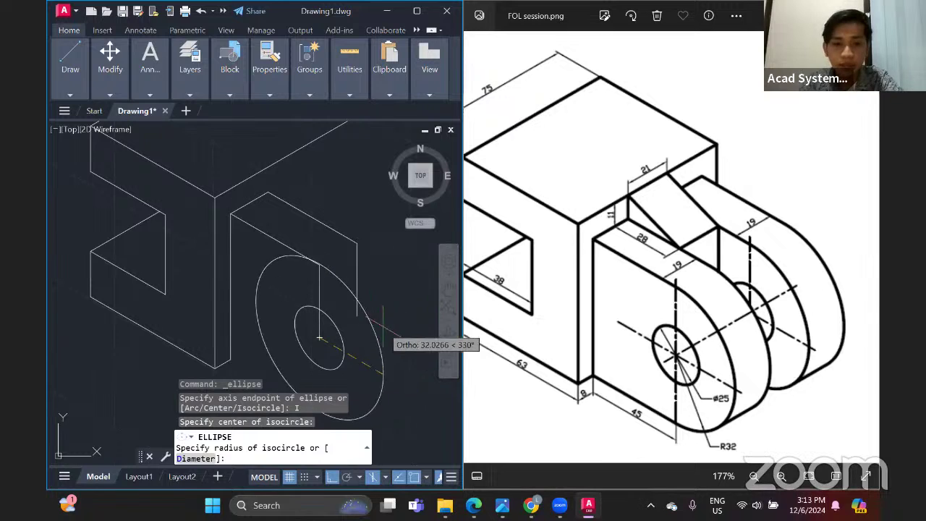
pyautogui.write('32')
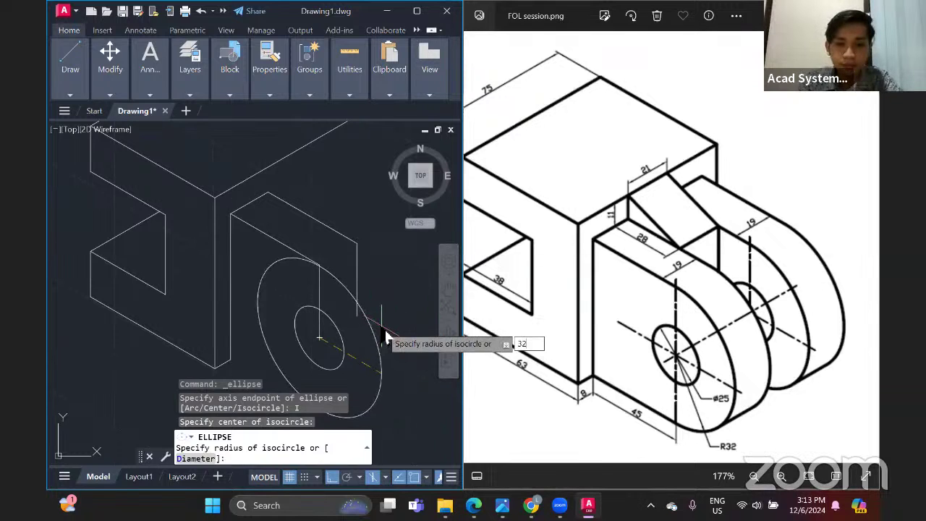
pyautogui.press('Return')
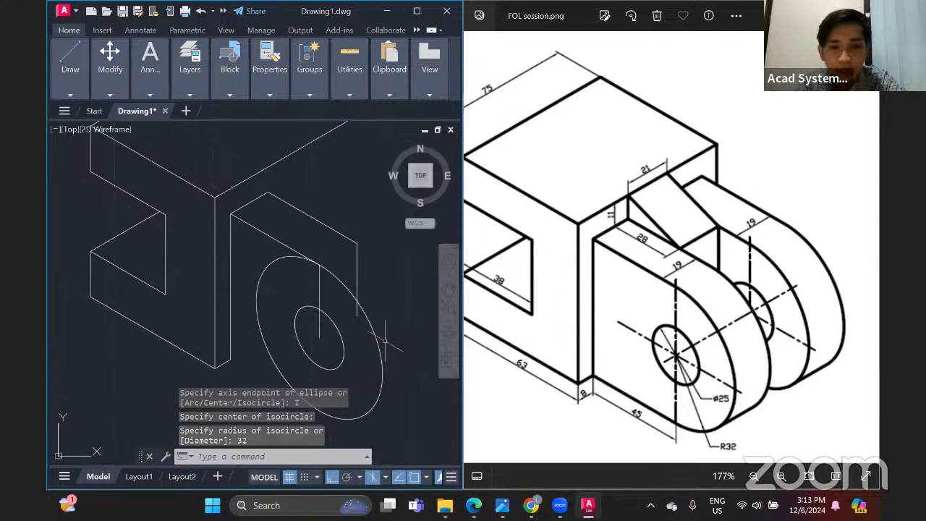
# Draw an isocircle with a radius of 32 centred on the lower end of the lug's rear vertical line
pyautogui.moveTo(70, 69)
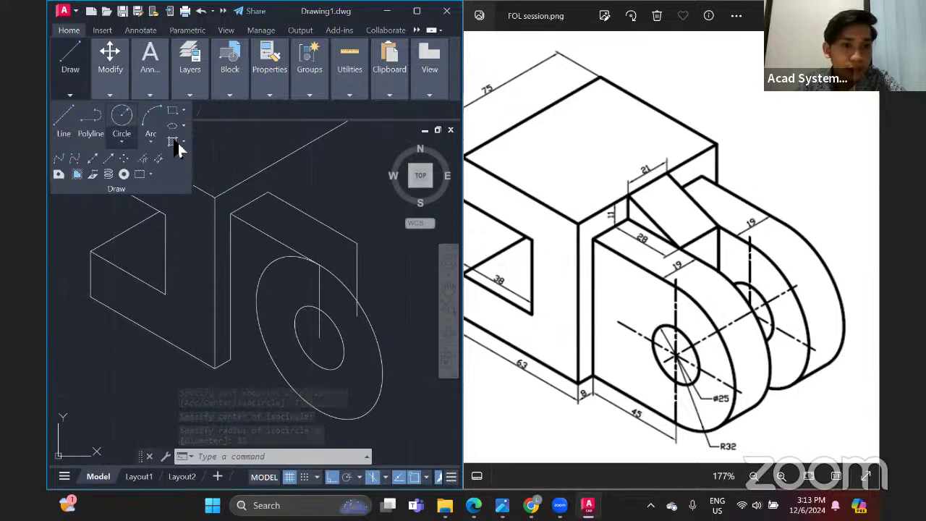
pyautogui.click(185, 128)
pyautogui.click(195, 177)
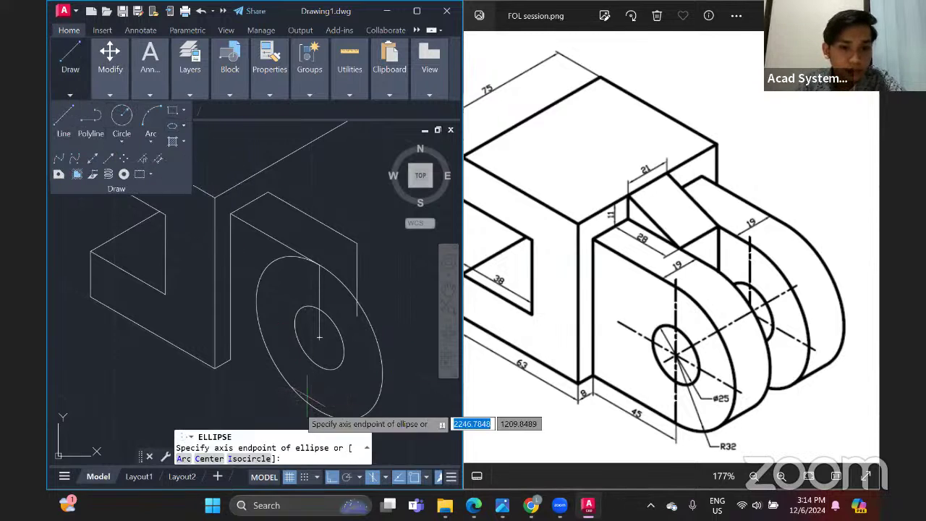
pyautogui.click(257, 457)
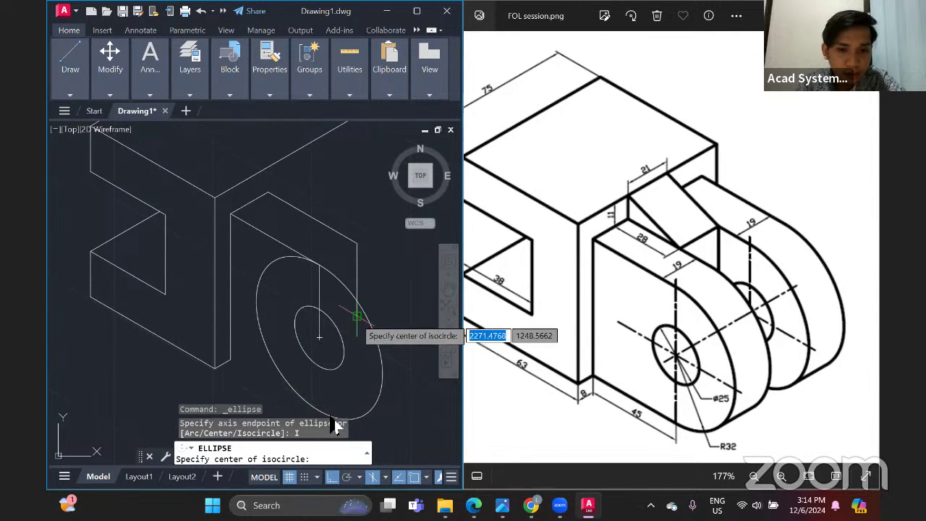
pyautogui.click(357, 316)
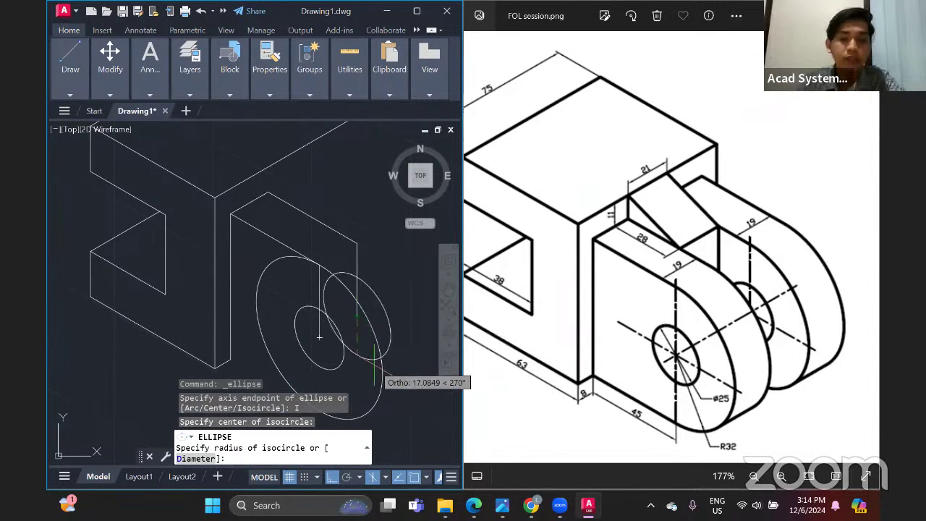
pyautogui.write('32')
pyautogui.press('Return')
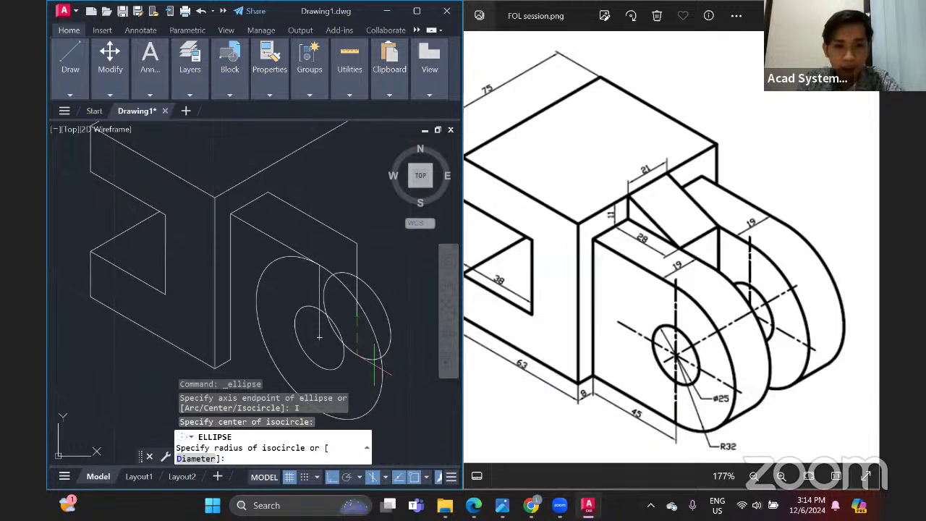
# Draw the front lug's lower edge, a 45-unit line at 330° starting from its lower front corner beside the block
pyautogui.moveTo(296, 230); pyautogui.dragTo(238, 181, button='middle')
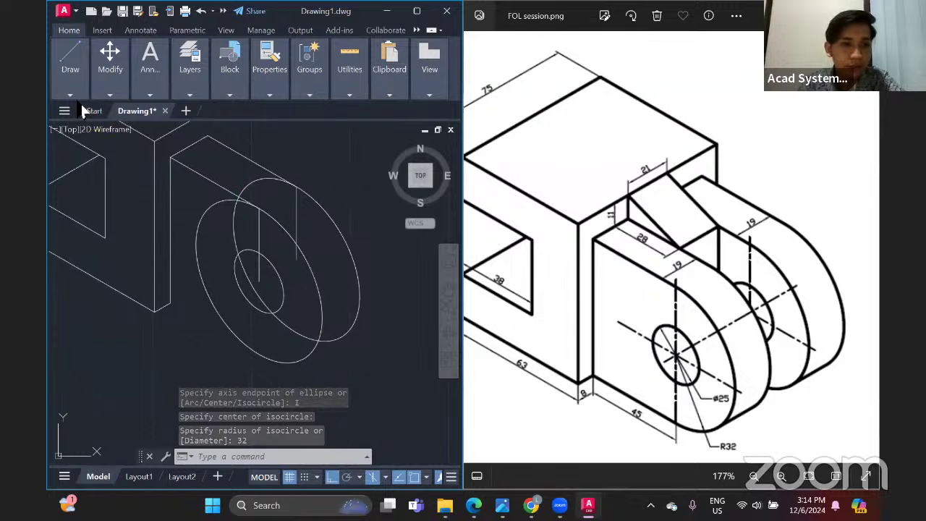
pyautogui.moveTo(69, 90)
pyautogui.click(63, 120)
pyautogui.moveTo(304, 267); pyautogui.dragTo(346, 255, button='middle')
pyautogui.moveTo(228, 302); pyautogui.dragTo(242, 323, button='middle')
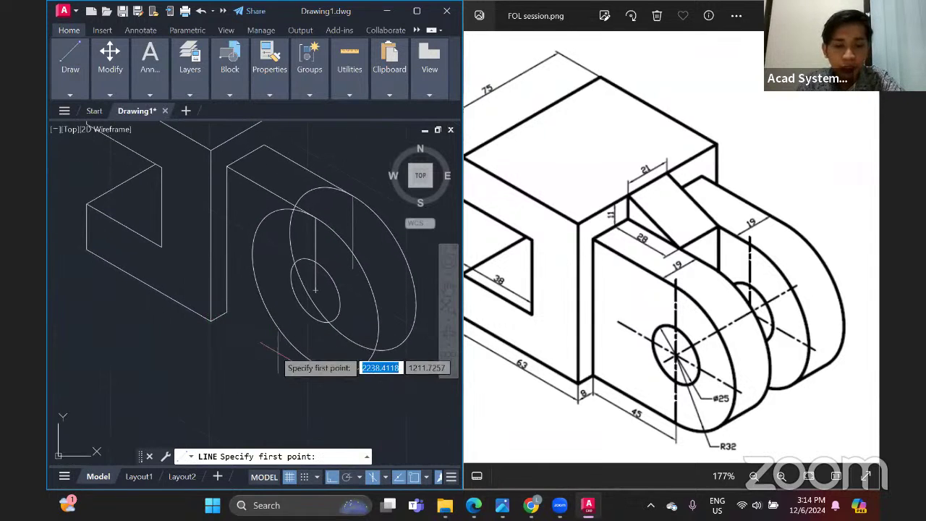
pyautogui.click(212, 318)
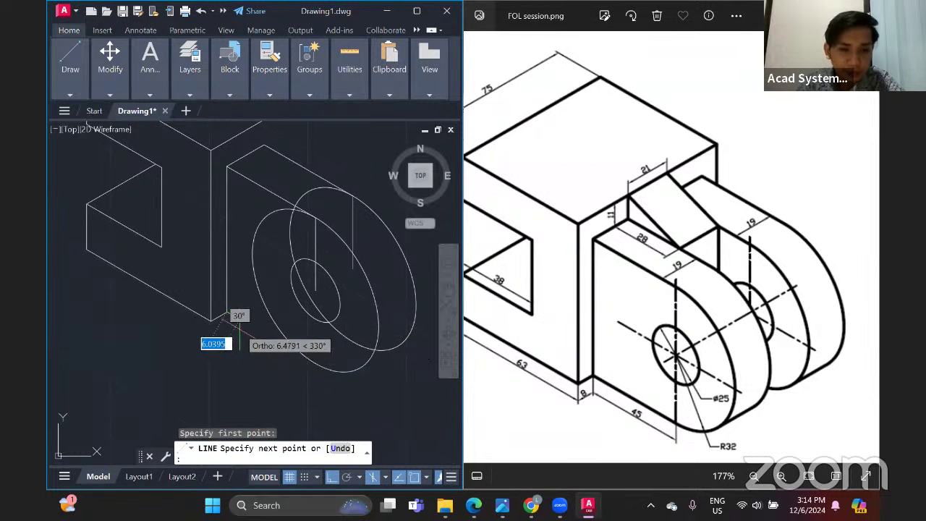
pyautogui.scroll(5, 275, 355)
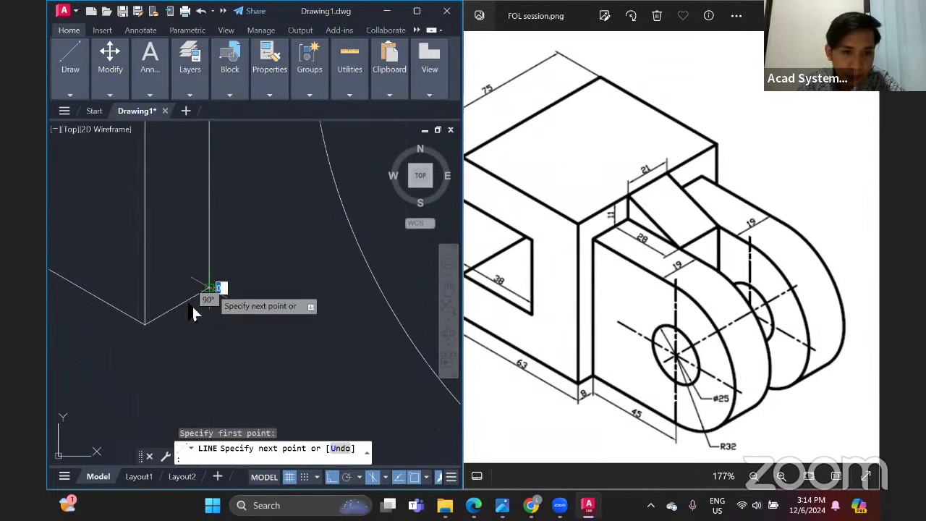
pyautogui.moveTo(328, 338); pyautogui.dragTo(269, 313, button='middle')
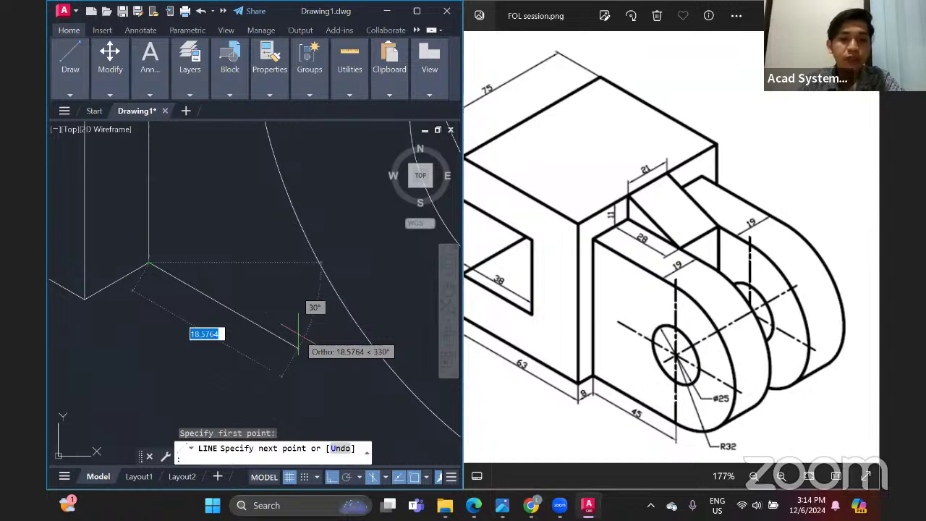
pyautogui.press('Return')
pyautogui.scroll(-3, 318, 325)
pyautogui.press('Return')
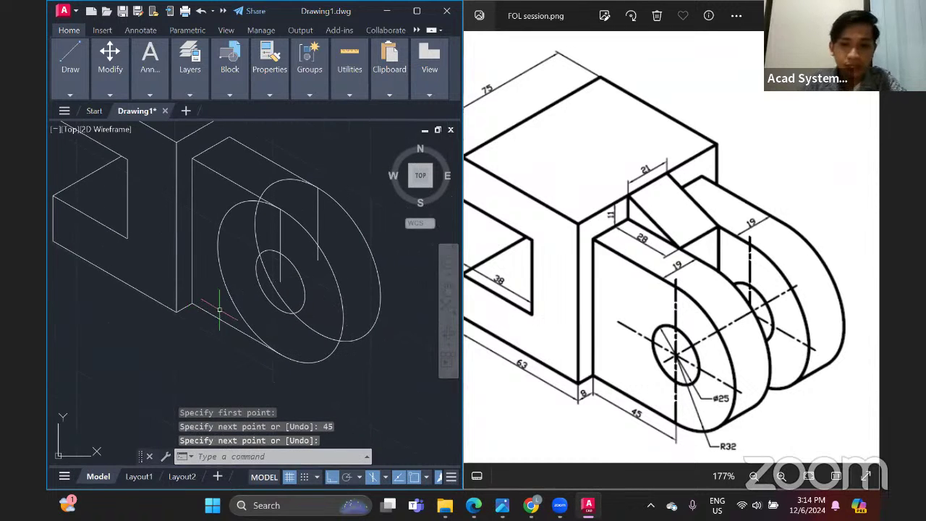
# Draw a line joining the lower quadrant points of the front and rear isocircles of radius 32, using quadrant snaps
pyautogui.click(70, 85)
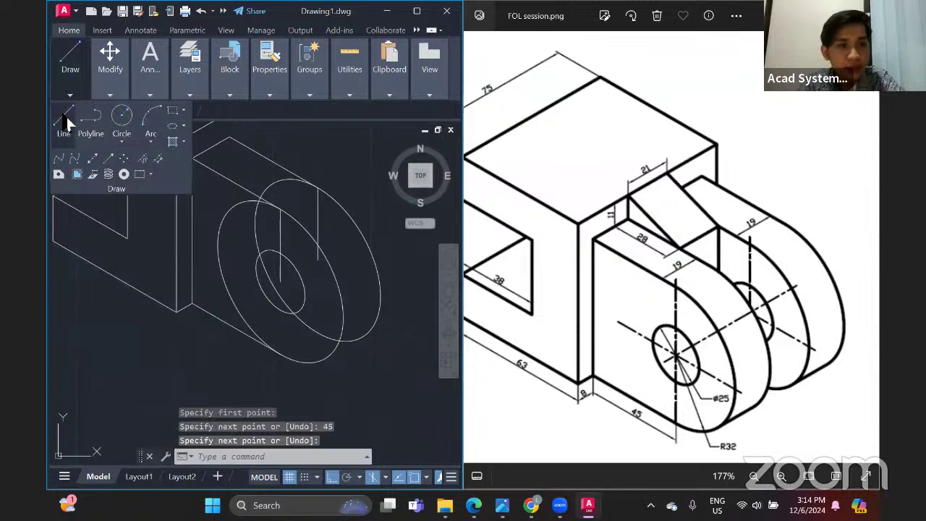
pyautogui.click(63, 119)
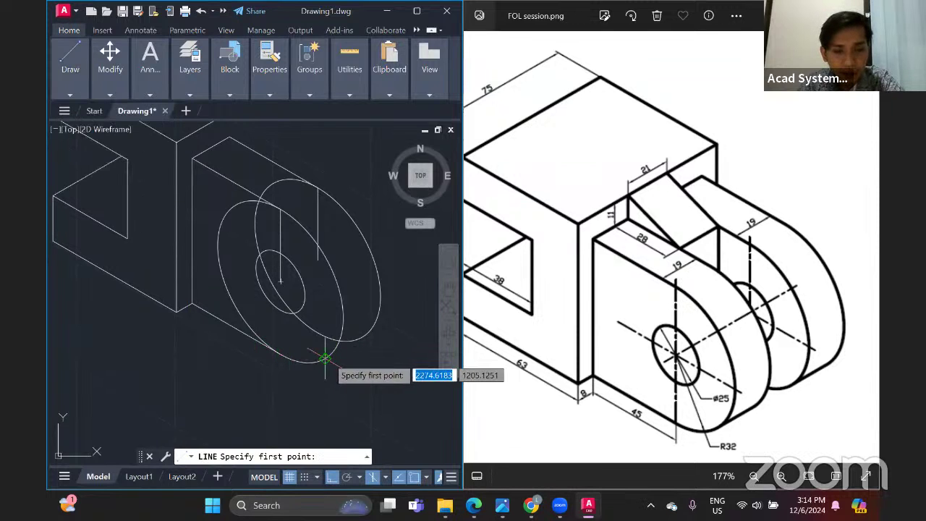
pyautogui.scroll(4, 325, 358)
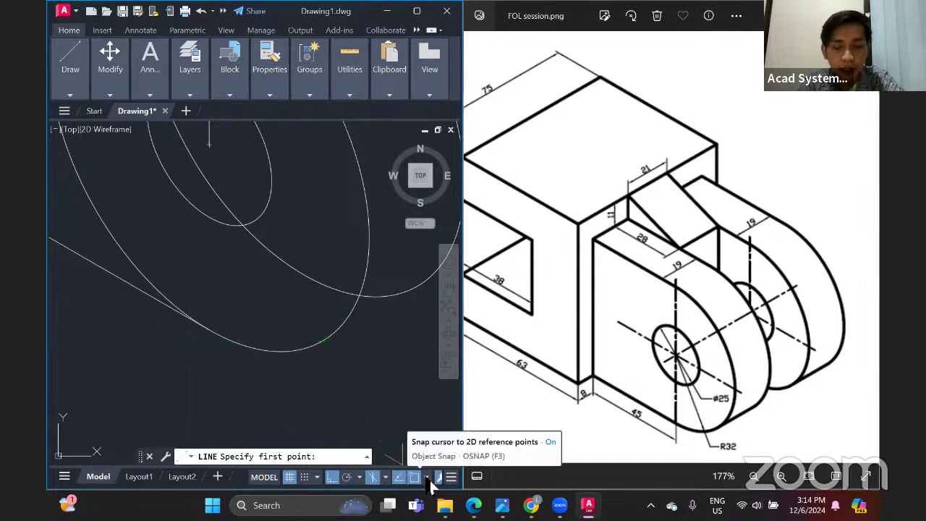
pyautogui.click(428, 478)
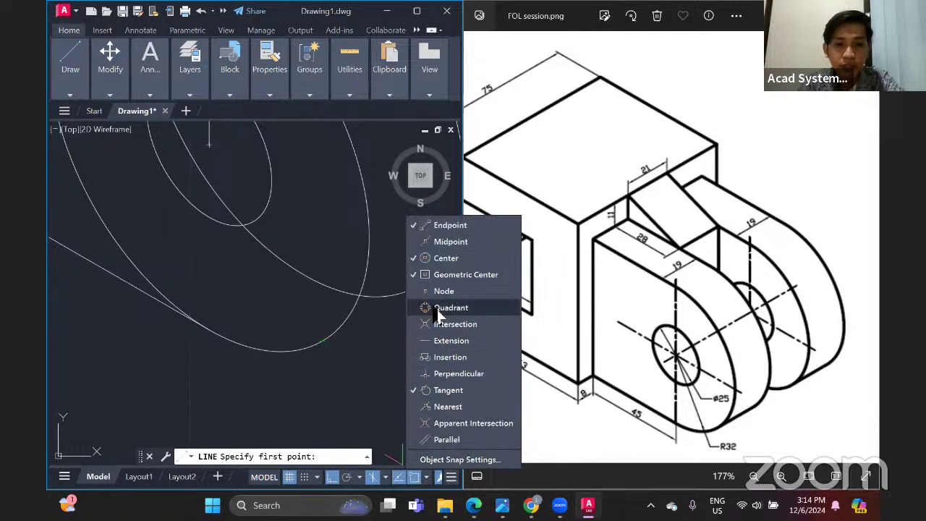
pyautogui.click(70, 65)
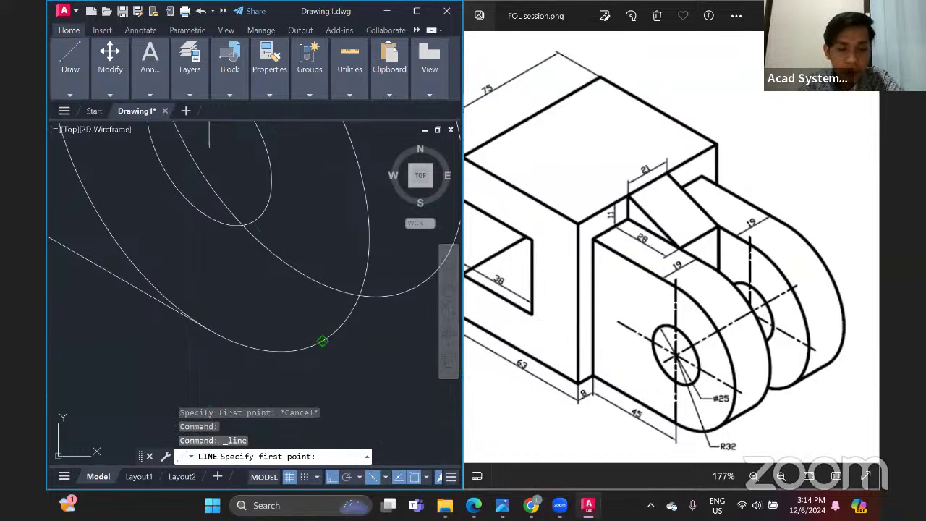
pyautogui.click(322, 340)
pyautogui.moveTo(335, 331); pyautogui.dragTo(312, 369, button='middle')
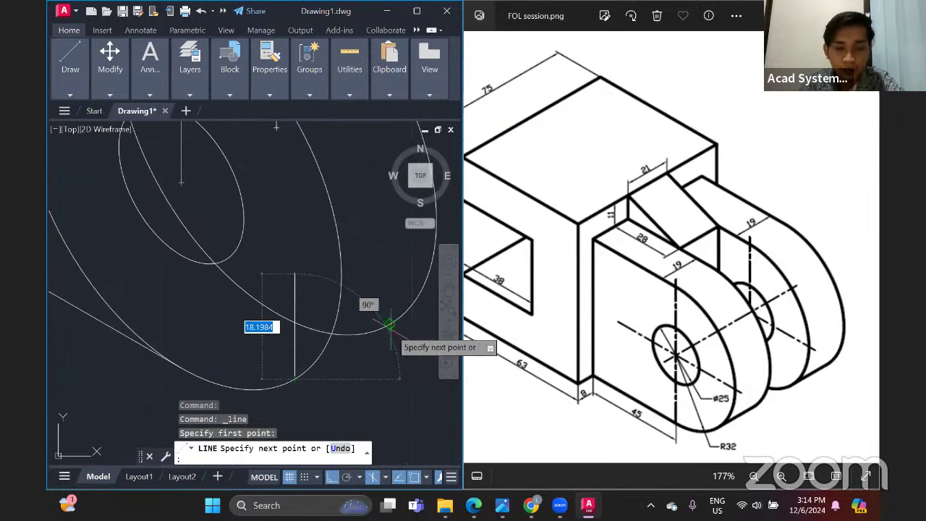
pyautogui.click(390, 325)
pyautogui.press('Escape')
pyautogui.scroll(-5, 340, 290)
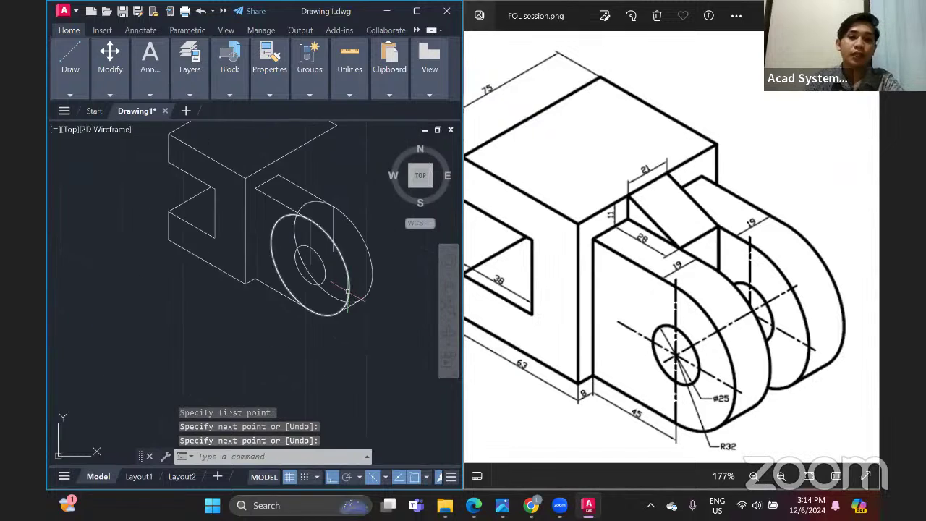
# Remove the lug's front and rear vertical centre lines with Trim
pyautogui.moveTo(314, 228); pyautogui.dragTo(330, 237, button='middle')
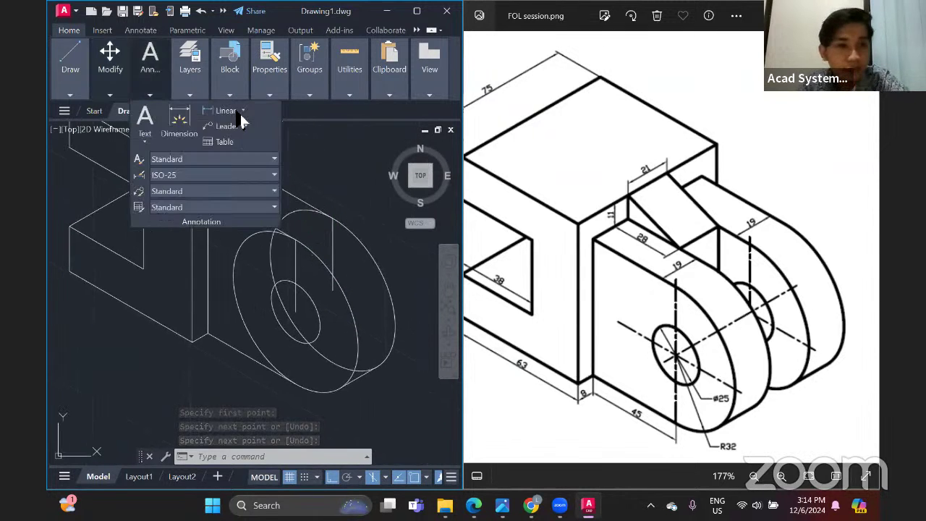
pyautogui.moveTo(126, 109)
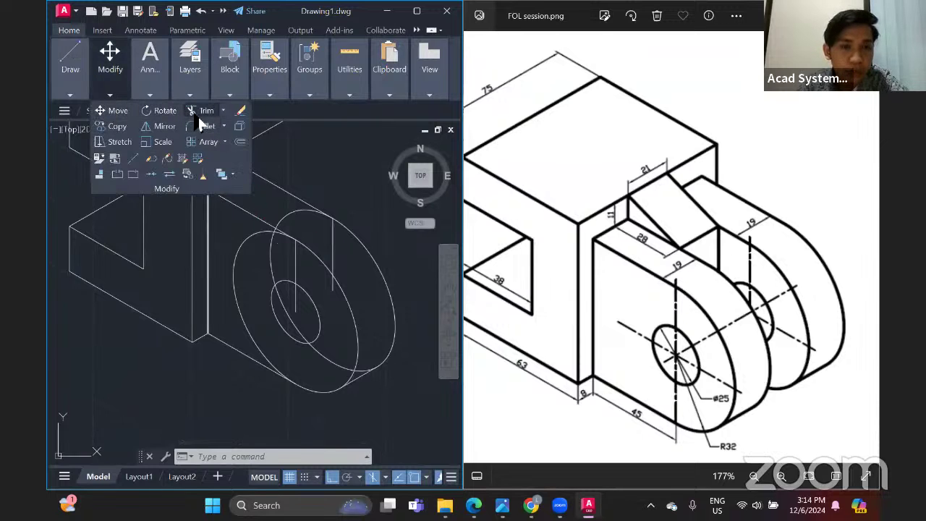
pyautogui.click(203, 110)
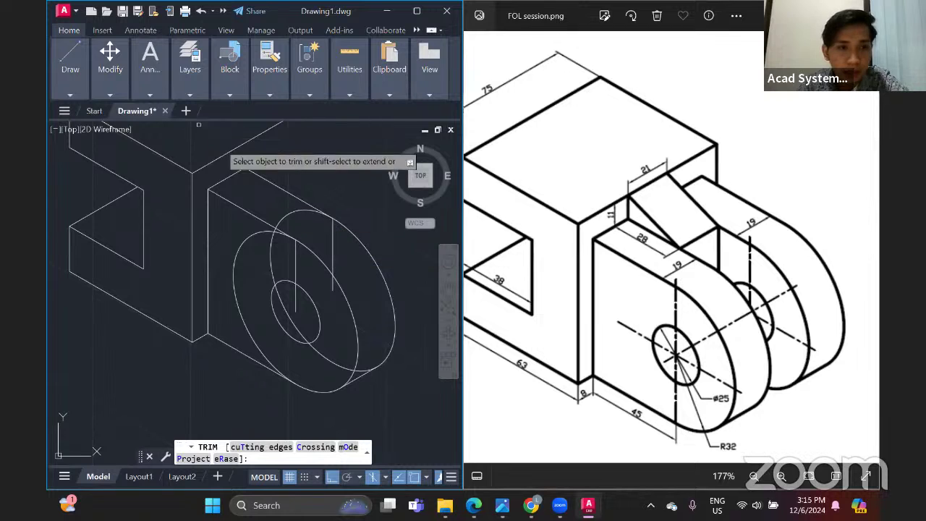
pyautogui.moveTo(336, 236); pyautogui.dragTo(338, 235)
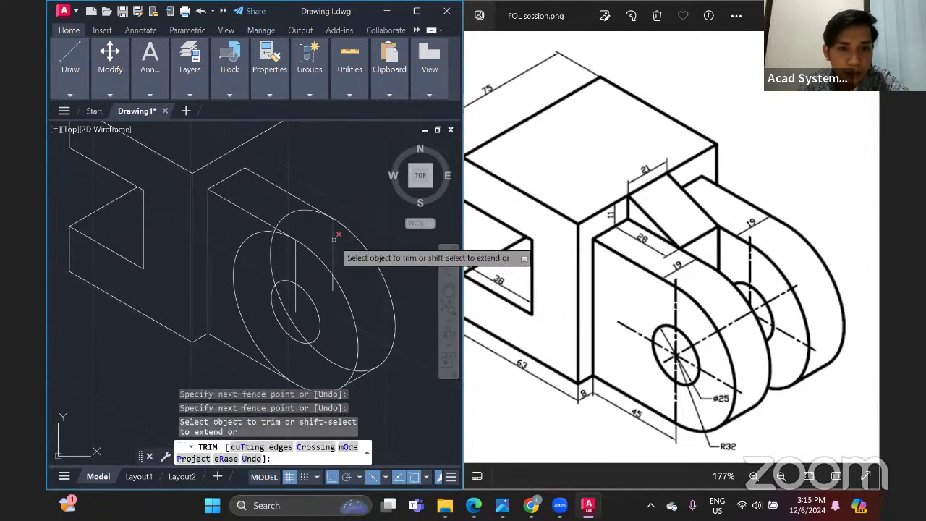
pyautogui.press('Return')
pyautogui.click(333, 248)
pyautogui.click(295, 265)
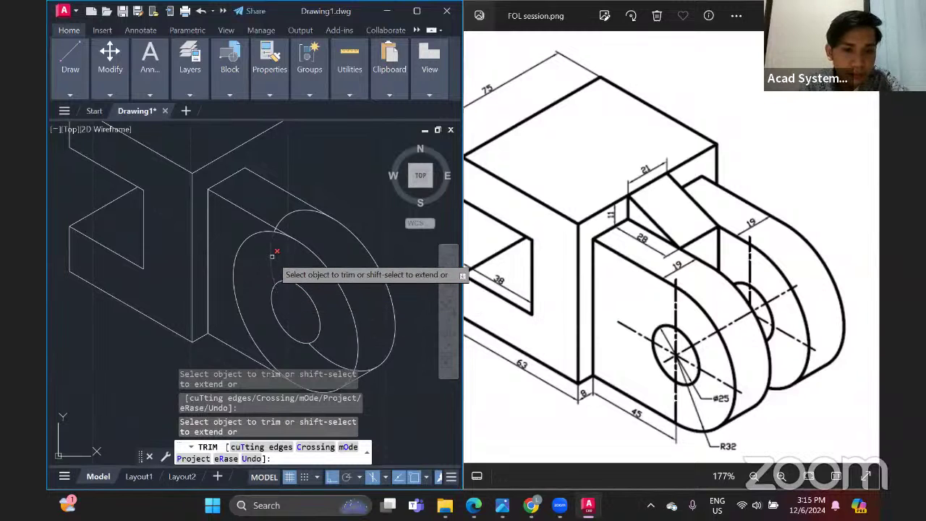
# Trim the hidden arcs off the lug's two large isocircles, leaving only the rounded outline of the lug and its hole
pyautogui.click(256, 238)
pyautogui.click(286, 214)
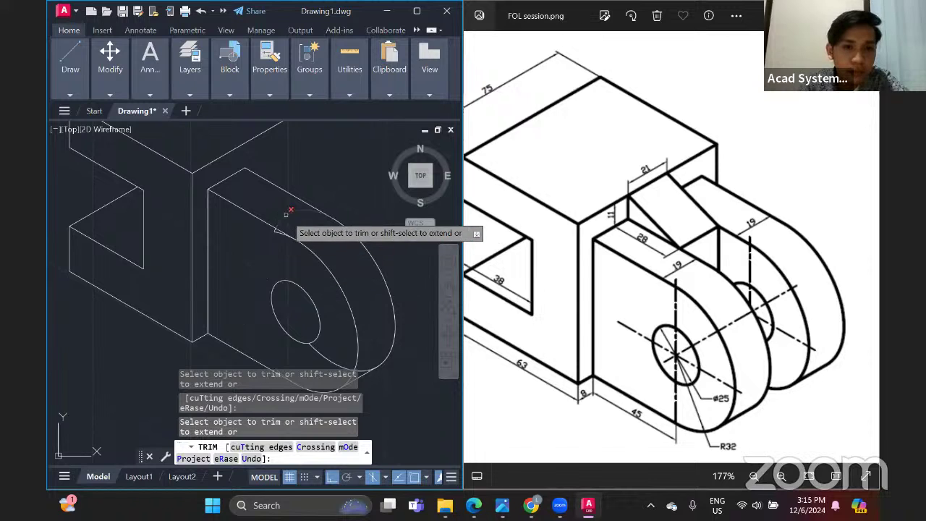
pyautogui.click(274, 234)
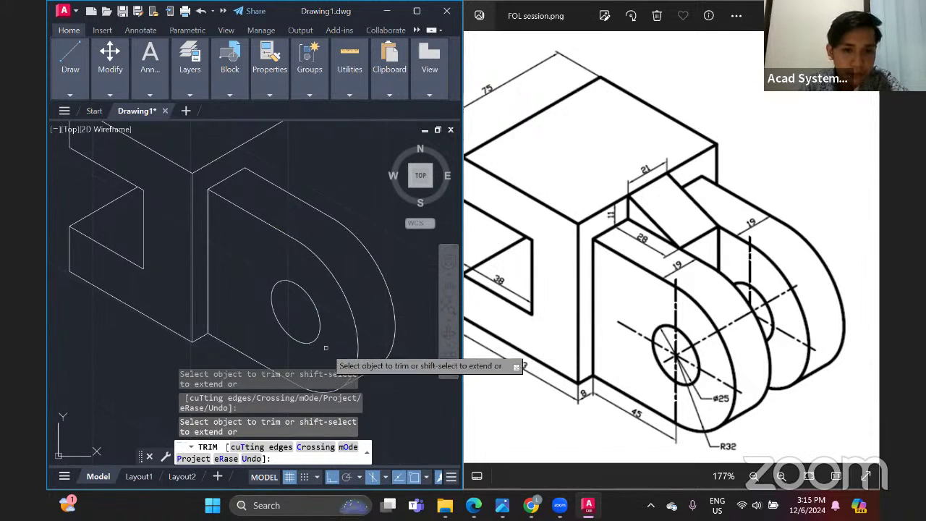
pyautogui.scroll(-5, 323, 356)
pyautogui.scroll(5, 343, 354)
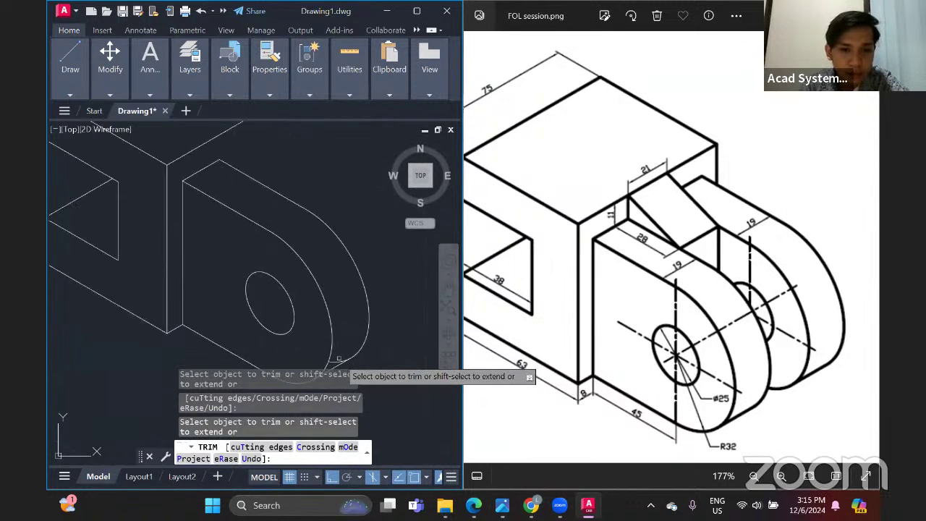
pyautogui.scroll(-5, 329, 304)
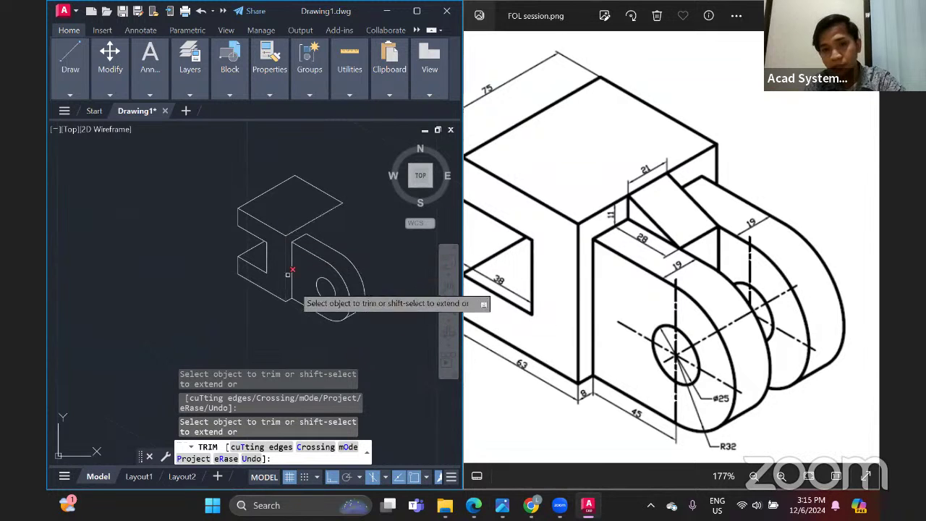
pyautogui.moveTo(338, 319); pyautogui.dragTo(353, 334, button='middle')
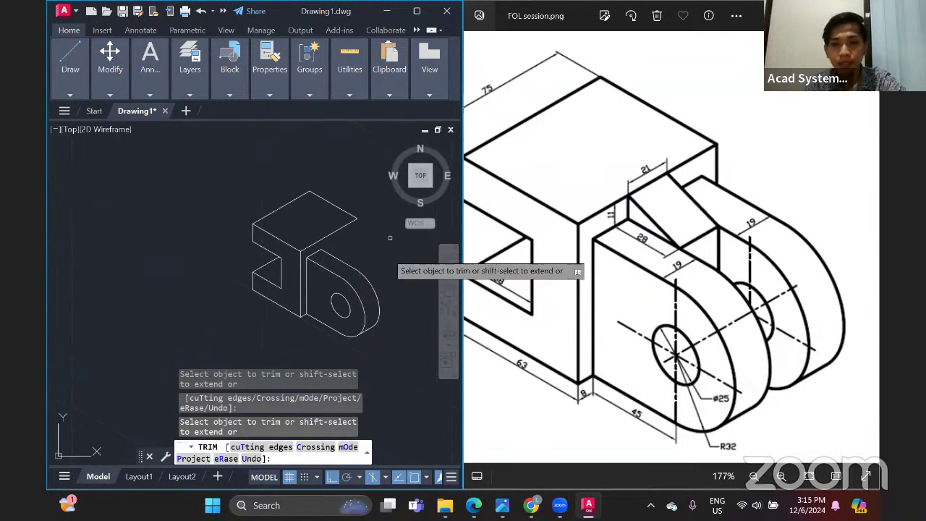
pyautogui.press('Escape')
# Switch the isometric drafting plane to isoplane Right for the lines beyond the front lug
pyautogui.scroll(5, 340, 249)
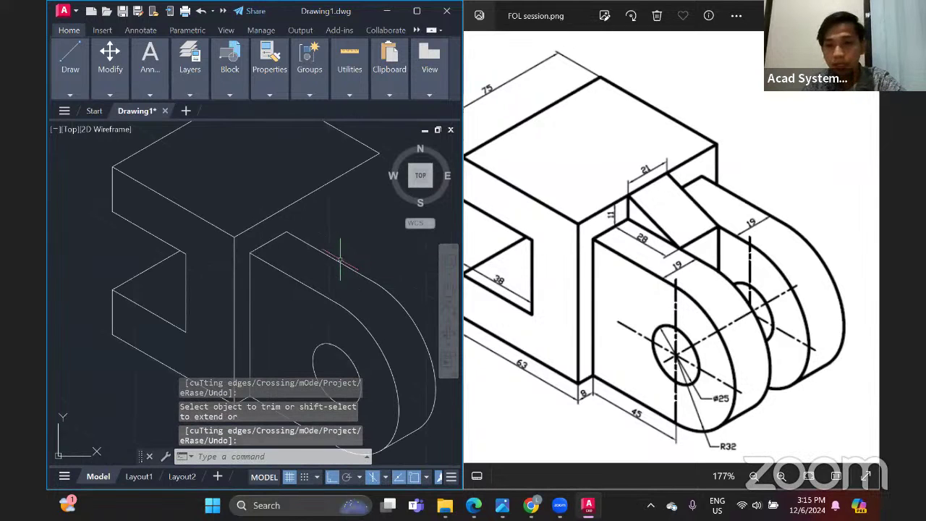
pyautogui.scroll(3, 312, 248)
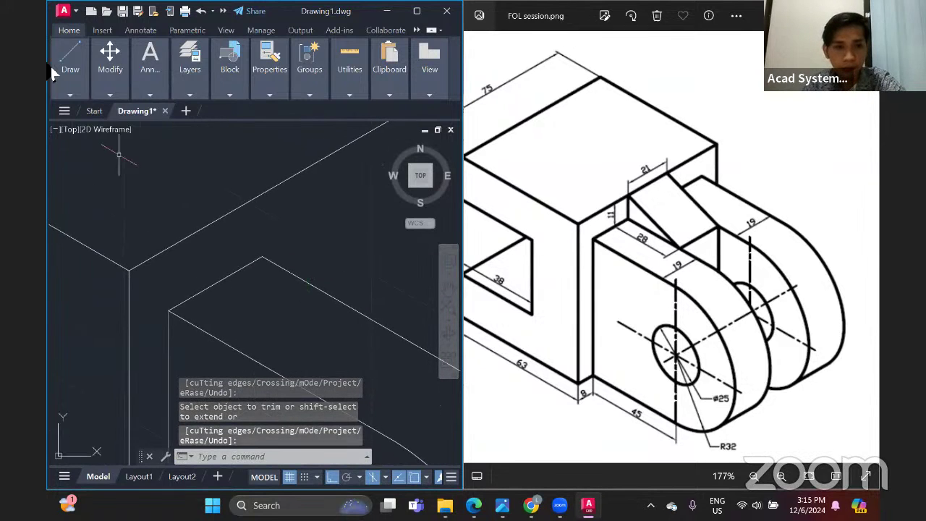
pyautogui.moveTo(71, 93)
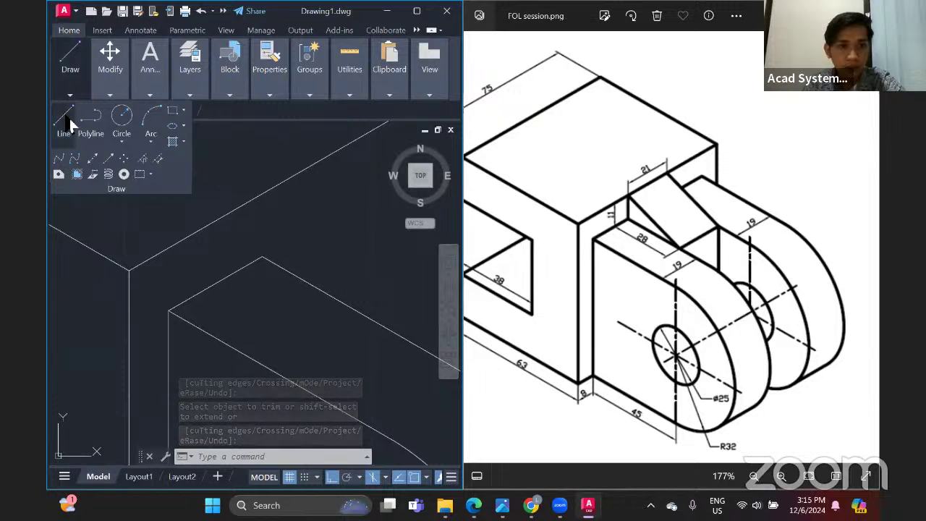
pyautogui.click(69, 122)
pyautogui.scroll(-3, 268, 254)
pyautogui.click(385, 479)
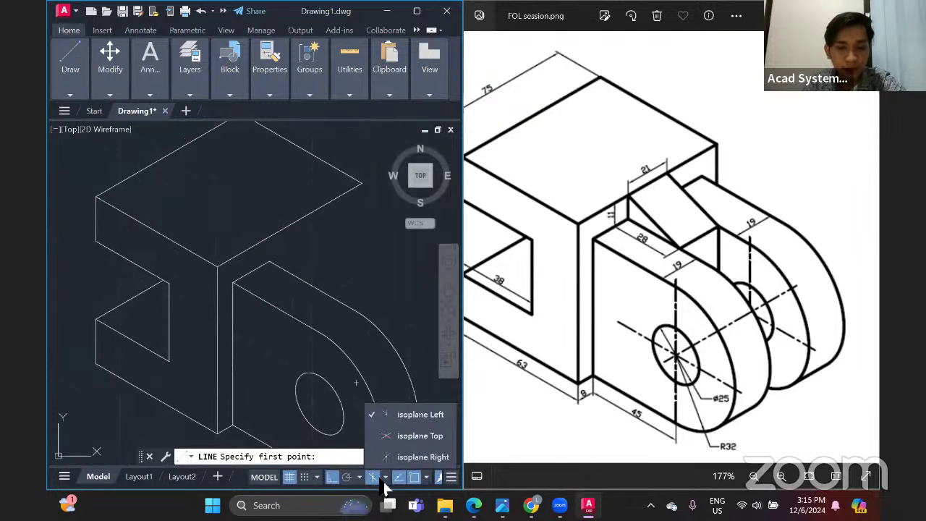
pyautogui.click(423, 457)
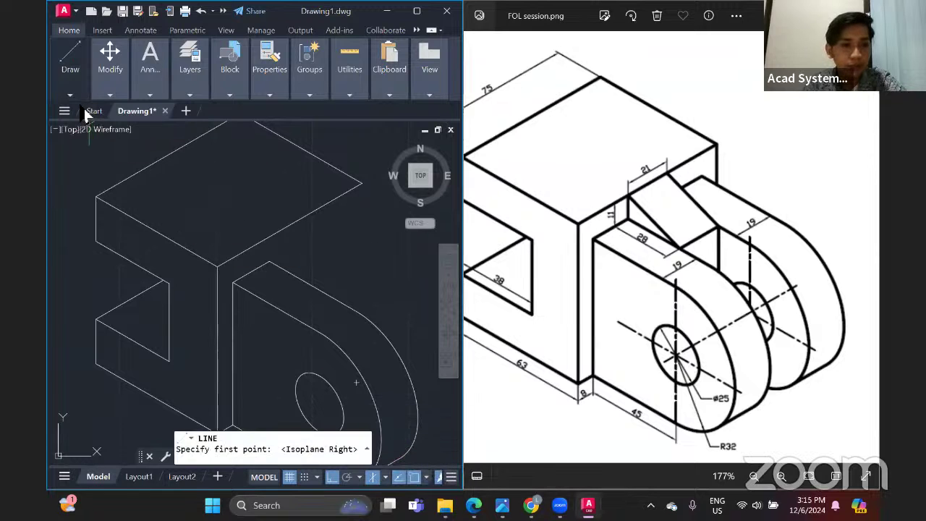
# Draw two consecutive lines at 30° from the front lug's rear upper corner, 21 units and 19 units long
pyautogui.moveTo(70, 83)
pyautogui.click(75, 134)
pyautogui.scroll(5, 266, 258)
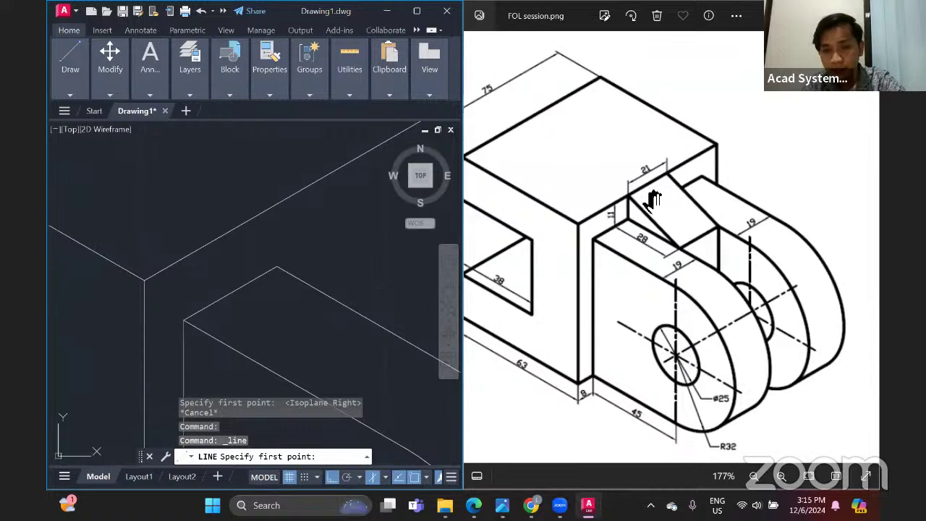
pyautogui.moveTo(72, 89)
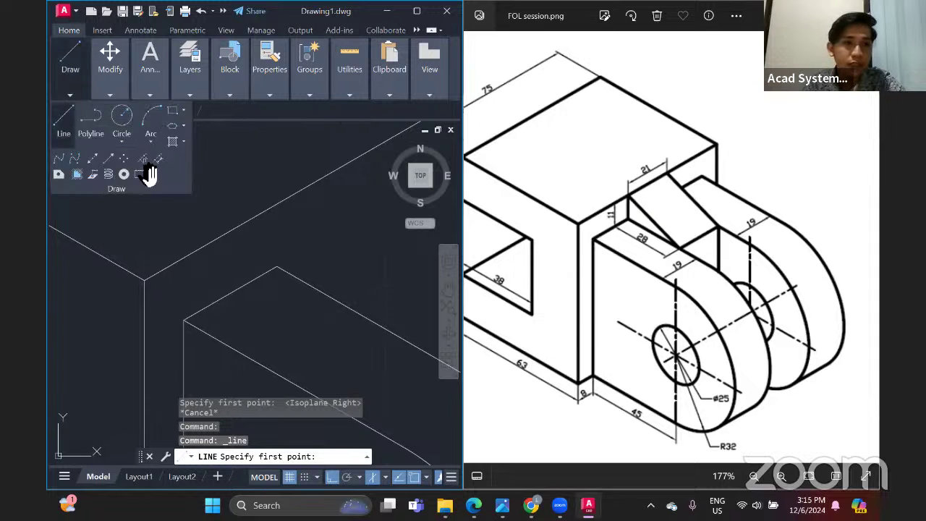
pyautogui.click(277, 267)
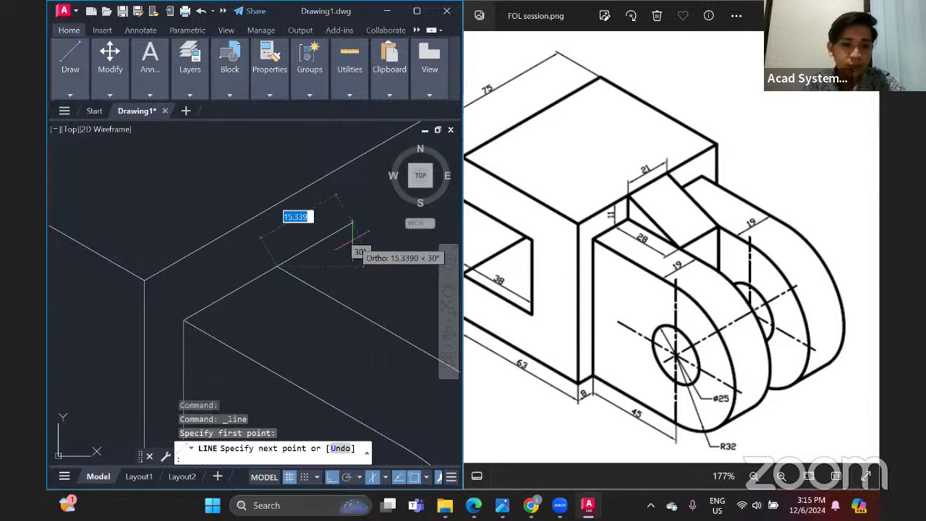
pyautogui.write('21')
pyautogui.press('Return')
pyautogui.moveTo(351, 249); pyautogui.dragTo(330, 293, button='middle')
pyautogui.moveTo(357, 245)
pyautogui.mouseDown(button='middle')
pyautogui.moveTo(374, 240)
pyautogui.moveTo(336, 259)
pyautogui.mouseUp(button='middle')
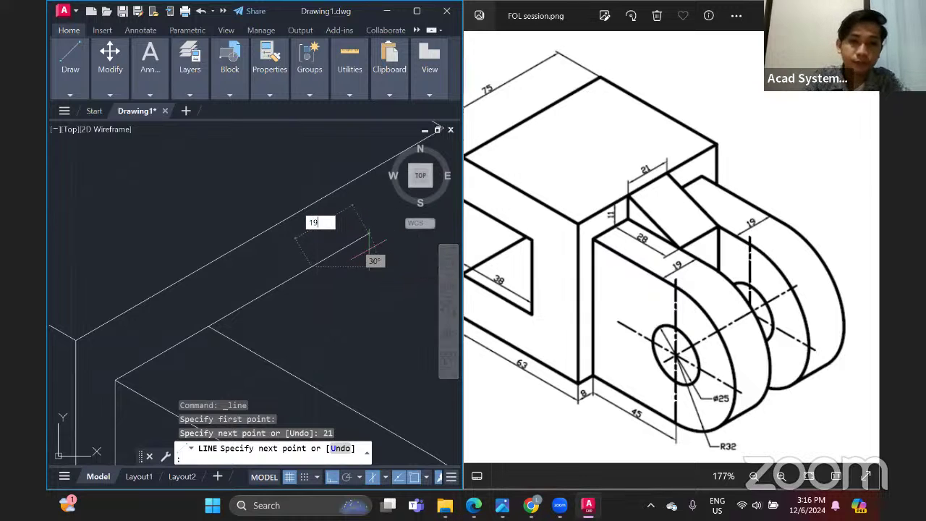
pyautogui.press('Return')
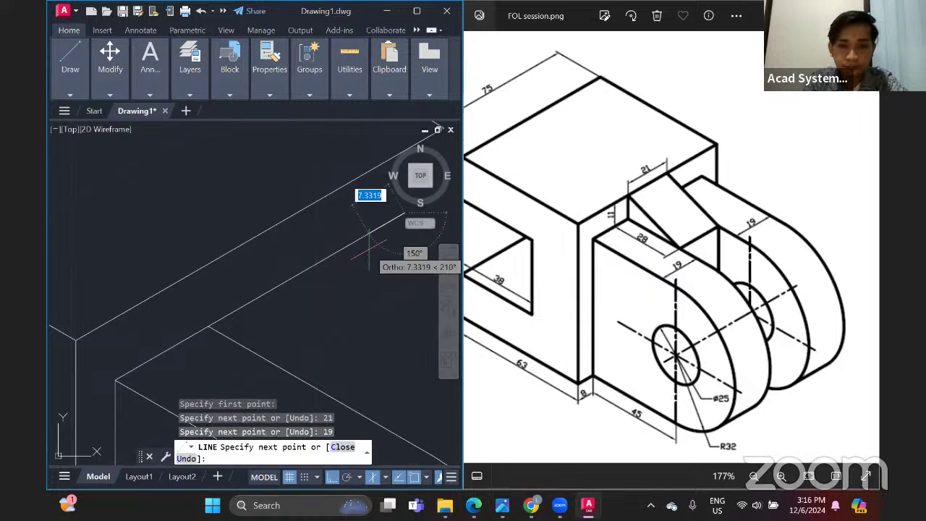
pyautogui.press('Return')
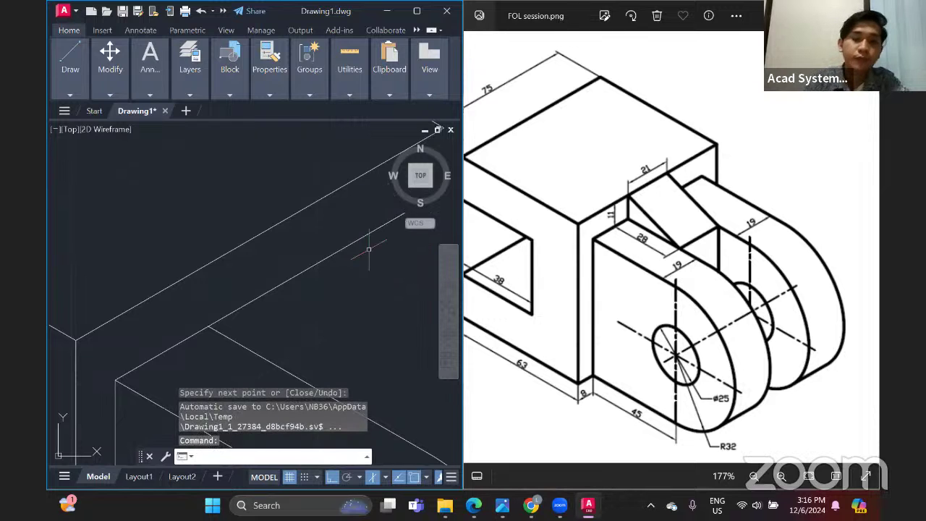
pyautogui.moveTo(368, 249)
pyautogui.mouseDown(button='middle')
pyautogui.moveTo(287, 236)
pyautogui.moveTo(313, 235)
pyautogui.mouseUp(button='middle')
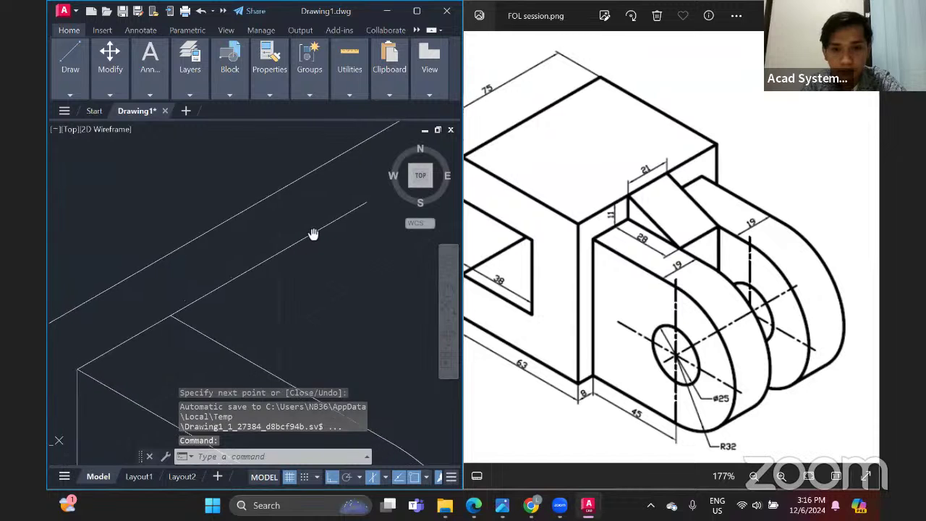
# Switch the isometric drafting plane to isoplane Left for the rear lug's back edges
pyautogui.scroll(-5, 312, 354)
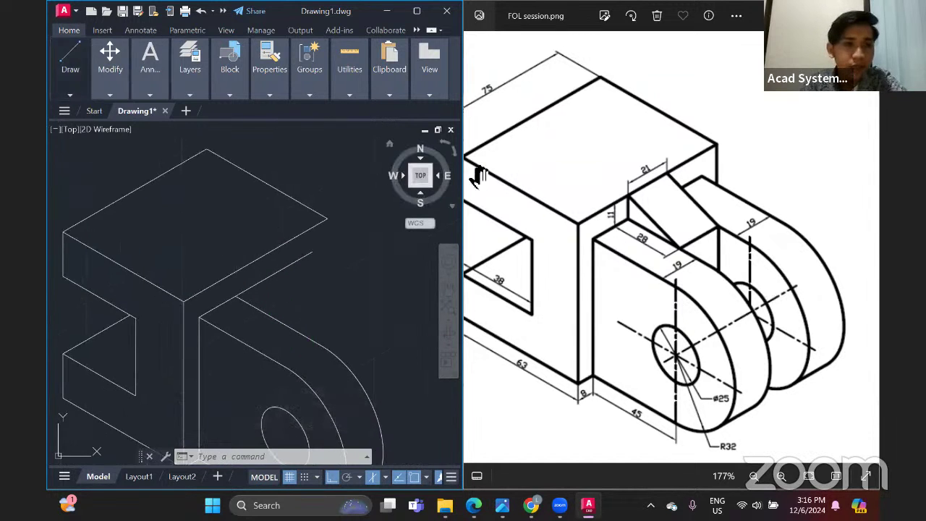
pyautogui.click(70, 65)
pyautogui.click(64, 120)
pyautogui.scroll(3, 373, 289)
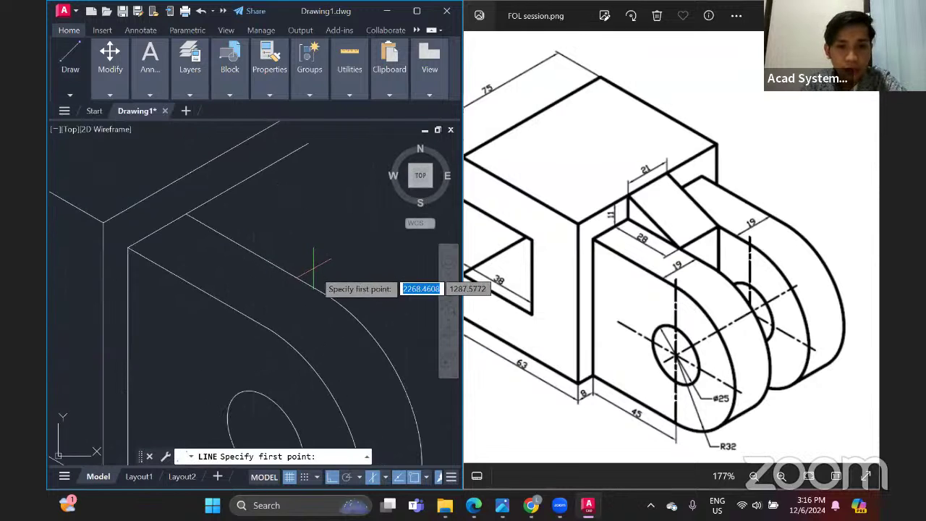
pyautogui.click(385, 477)
pyautogui.click(405, 414)
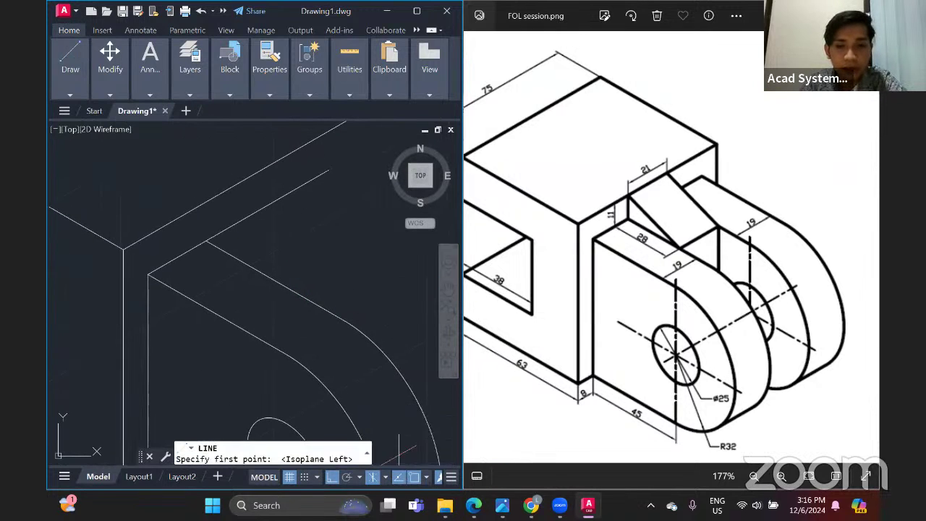
# Draw the rear lug's back edges from the far end of the 19-unit line: 45 units at 330°, followed by 32 units straight down
pyautogui.click(70, 65)
pyautogui.click(65, 120)
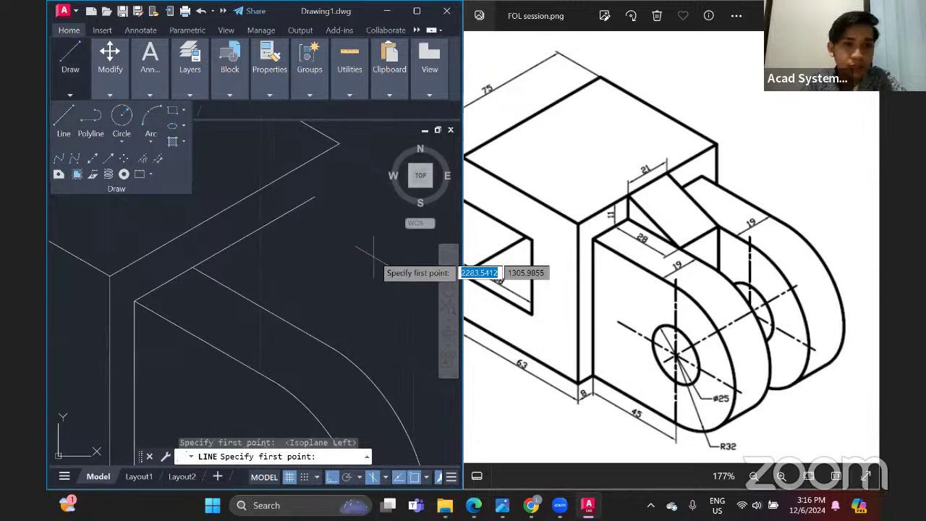
pyautogui.click(315, 196)
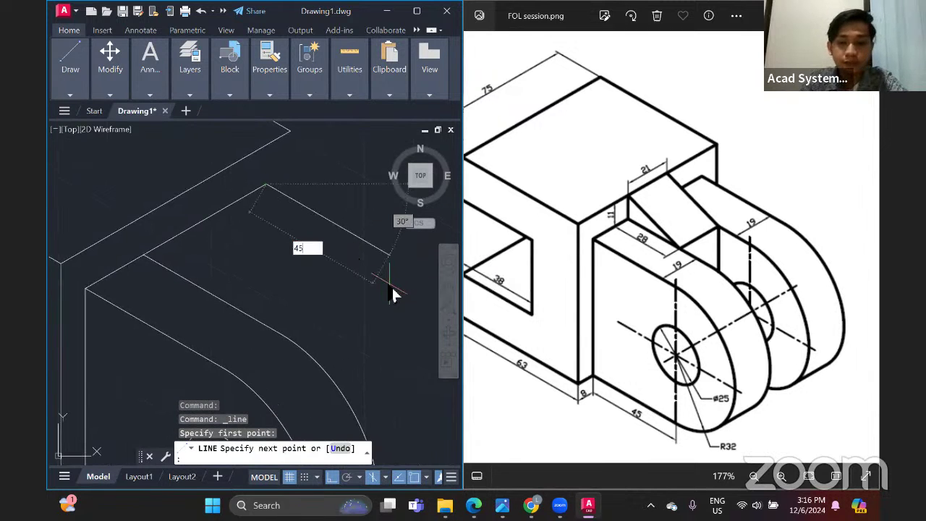
pyautogui.write('45')
pyautogui.press('Return')
pyautogui.moveTo(390, 309); pyautogui.dragTo(369, 256, button='middle')
pyautogui.press('Return')
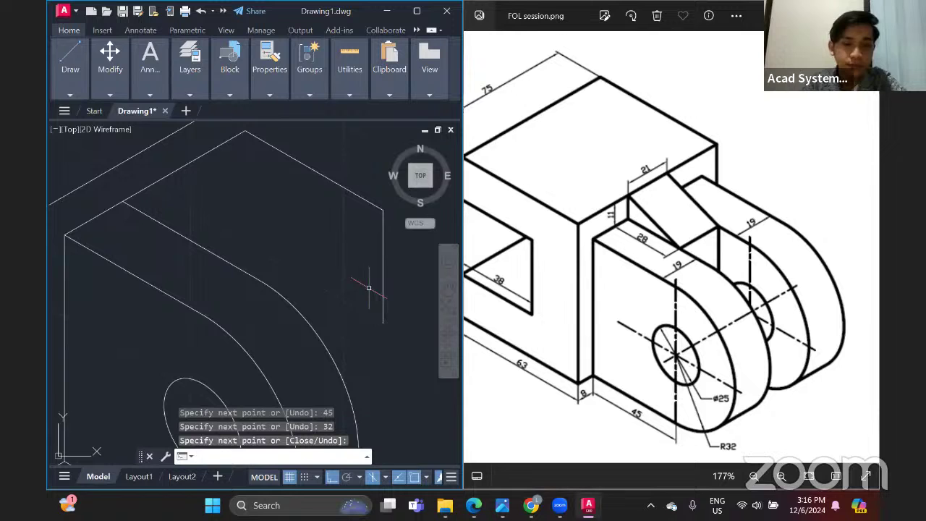
pyautogui.press('Return')
# Start a line at the outer end of the rear lug's 45-unit edge and switch the drafting plane to isoplane Right
pyautogui.click(69, 95)
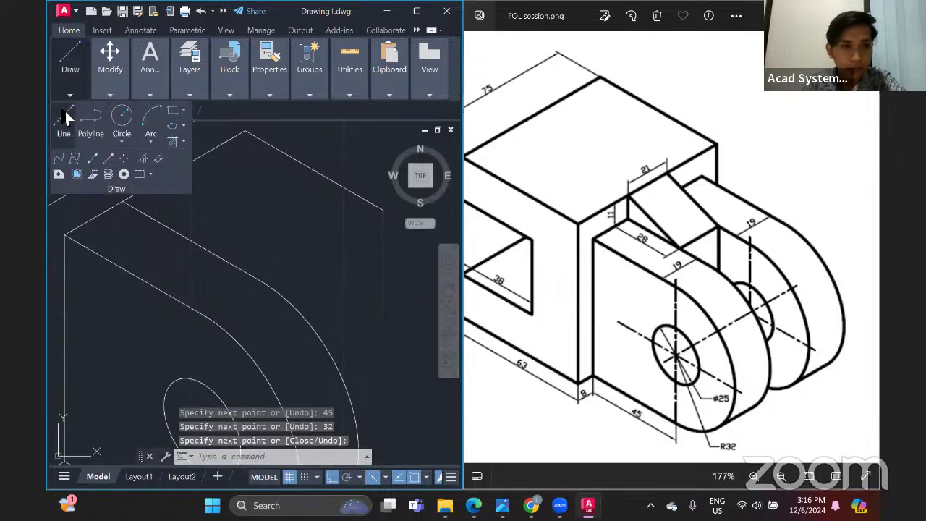
pyautogui.click(65, 118)
pyautogui.click(383, 210)
pyautogui.click(387, 477)
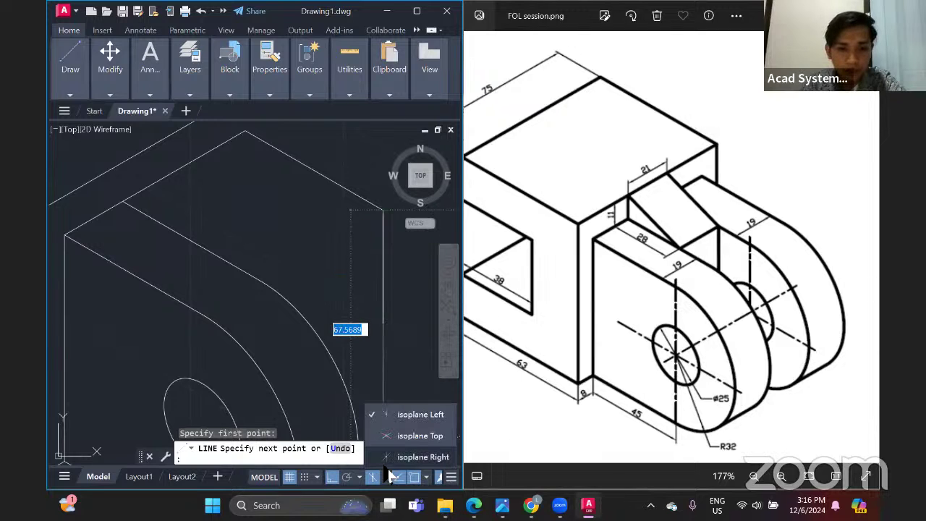
pyautogui.click(391, 461)
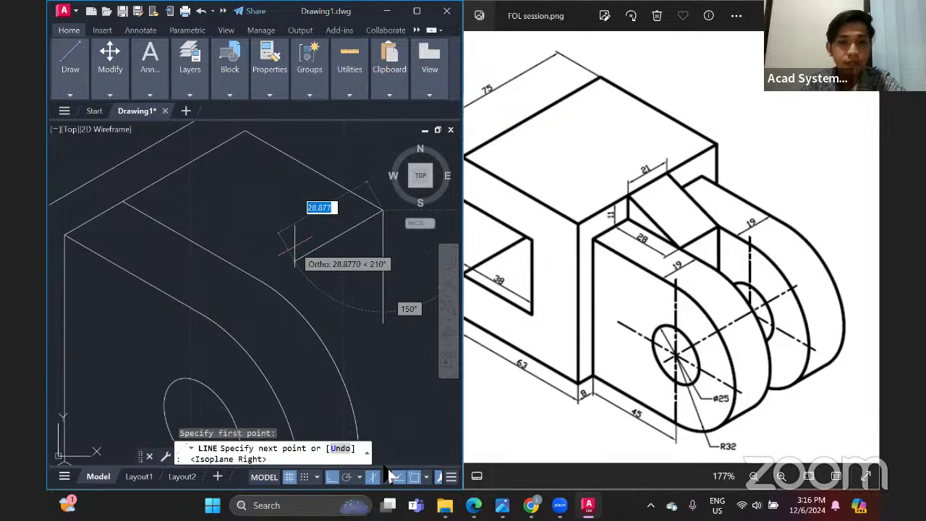
pyautogui.write('1')
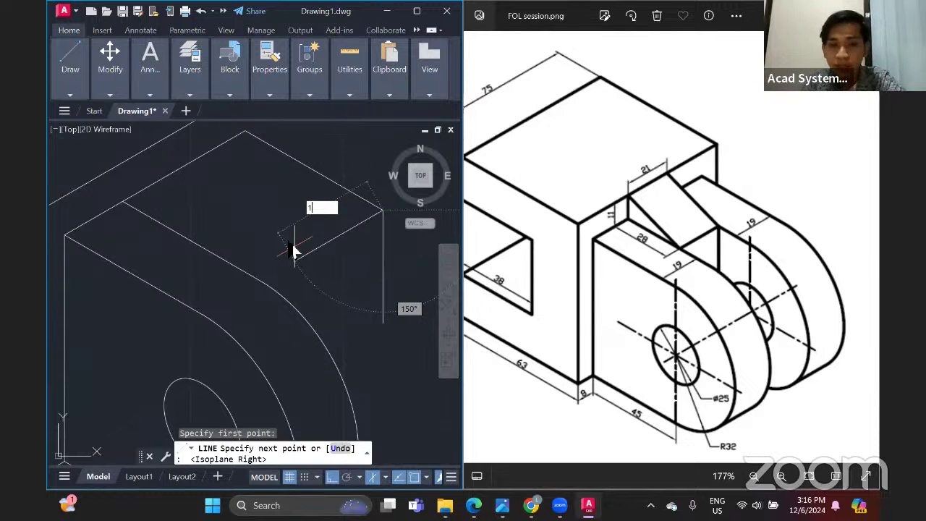
pyautogui.press('Return')
pyautogui.press('Escape')
pyautogui.rightClick(350, 229)
pyautogui.press('Escape')
pyautogui.click(252, 154)
pyautogui.moveTo(110, 72)
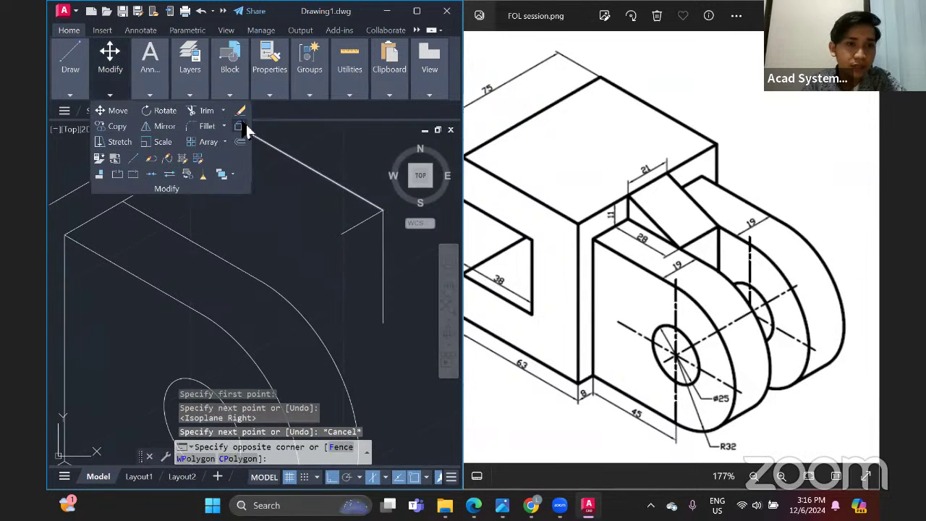
pyautogui.click(241, 110)
pyautogui.click(354, 225)
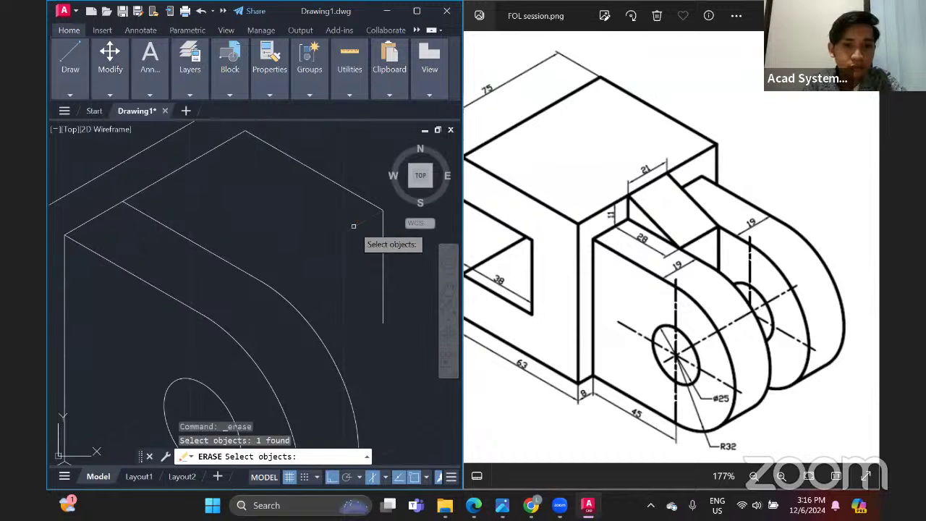
pyautogui.press('Return')
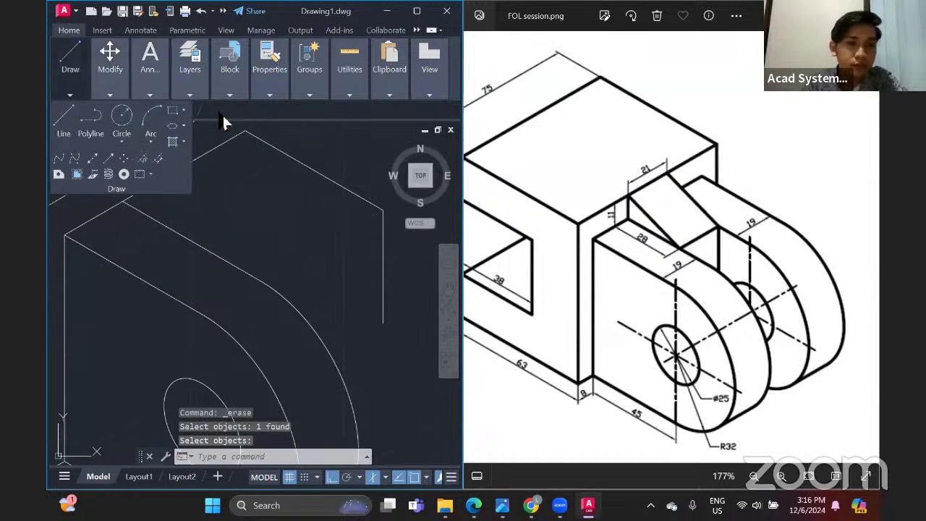
# Draw lines from the outer end of the rear lug's 45-unit edge: 19 units at 210°, followed by 32 units straight down
pyautogui.write('l')
pyautogui.press('Return')
pyautogui.click(383, 211)
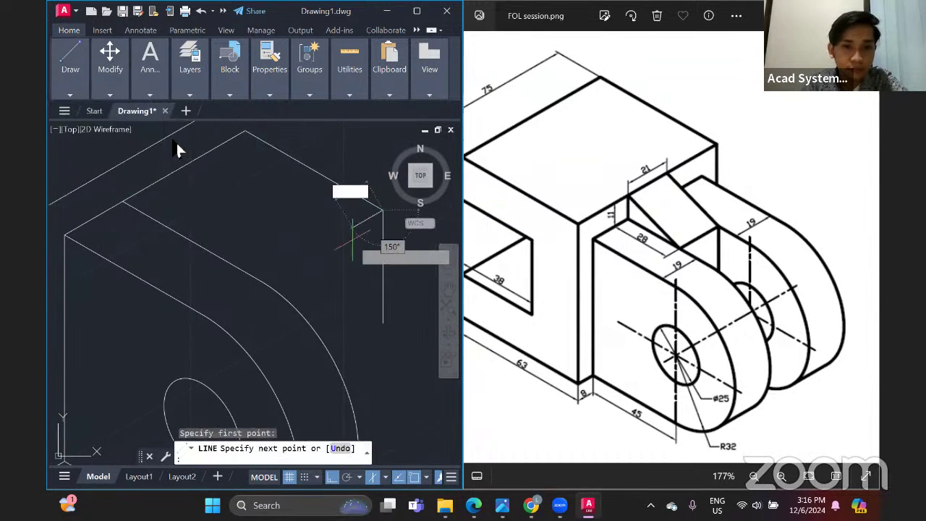
pyautogui.write('19')
pyautogui.press('Return')
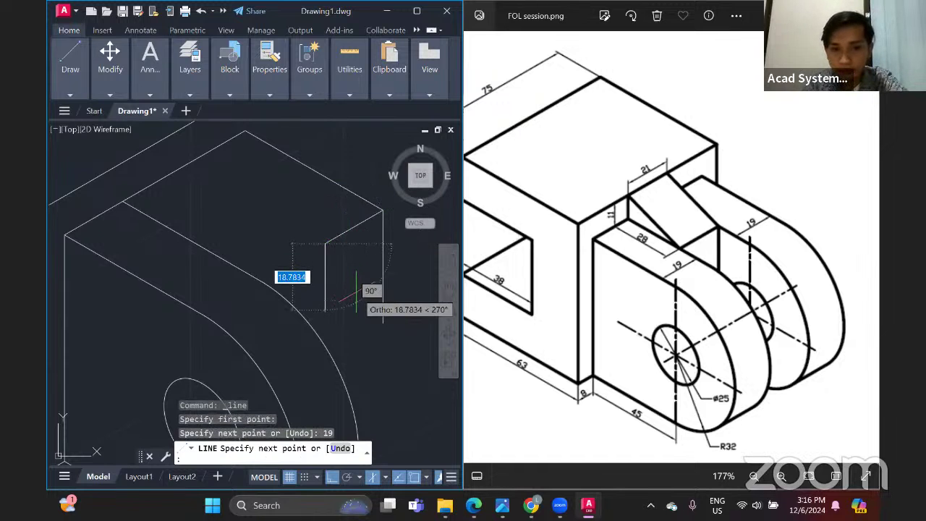
pyautogui.write('32')
pyautogui.press('Return')
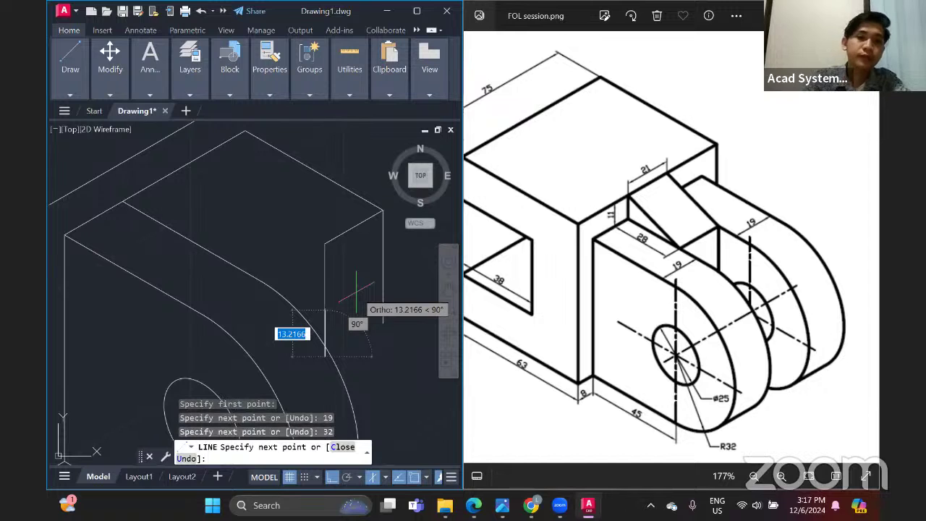
pyautogui.press('Return')
# In isoplane Left, draw the rear lug's front upper edge from the new 19-unit line's end to the joint of the 21- and 19-unit lines
pyautogui.click(71, 89)
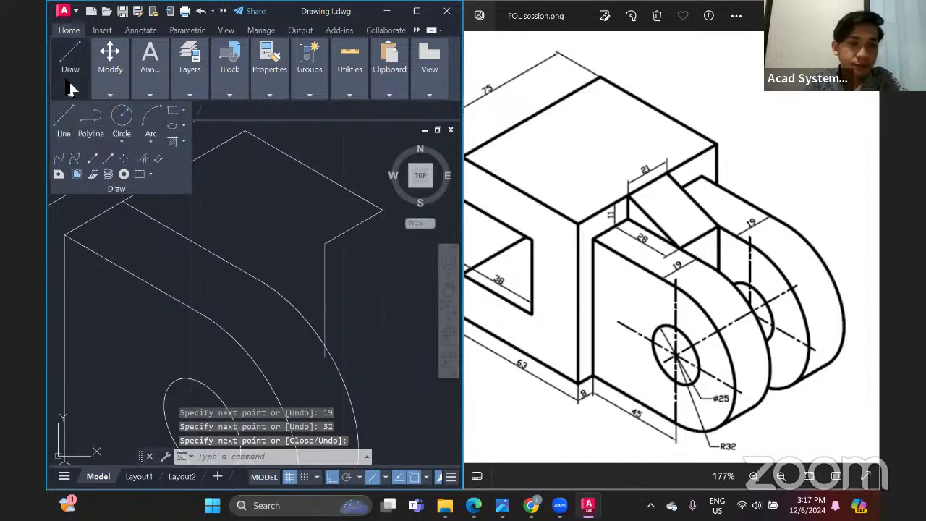
pyautogui.click(386, 479)
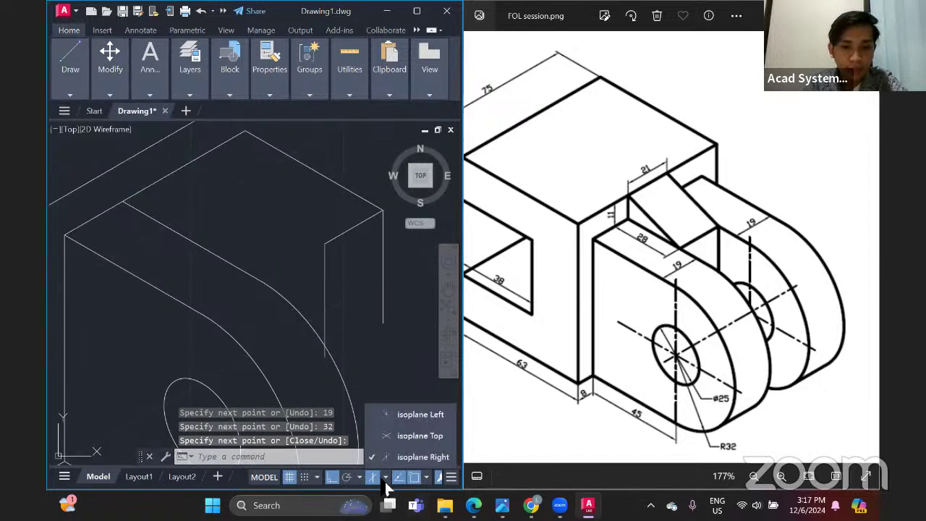
pyautogui.click(416, 415)
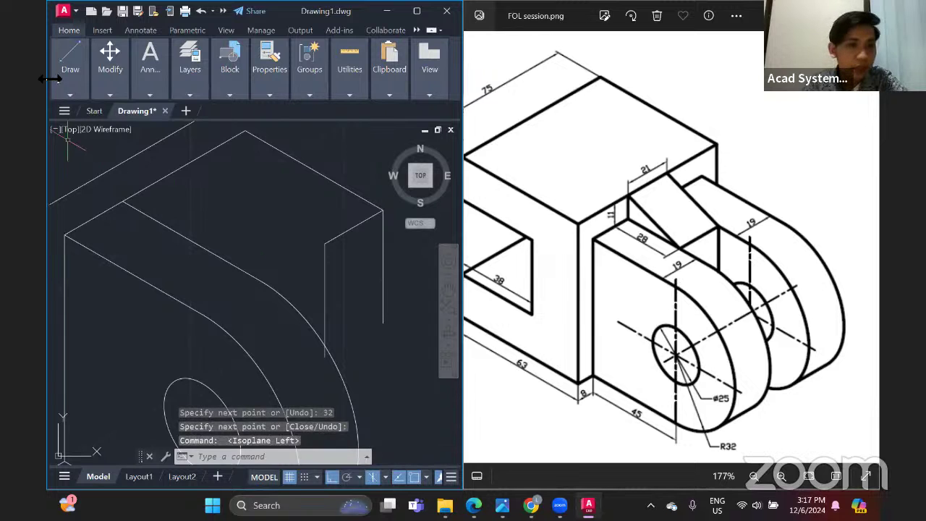
pyautogui.moveTo(70, 65)
pyautogui.click(63, 120)
pyautogui.click(324, 241)
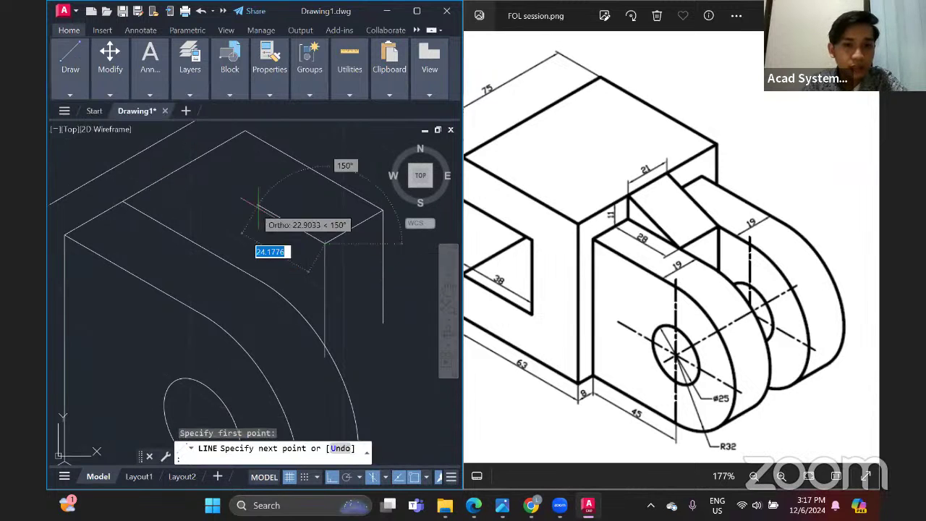
pyautogui.click(188, 165)
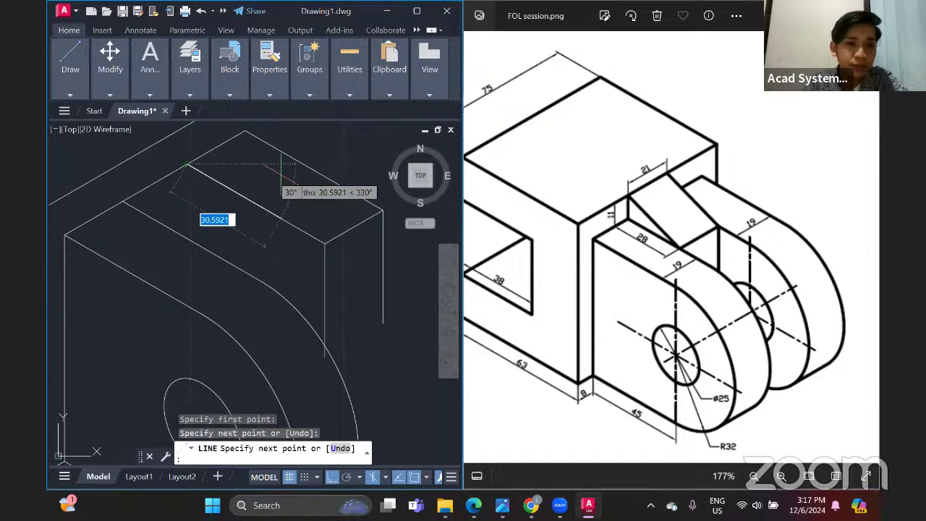
pyautogui.press('Return')
# Draw the rear lug's hole as an isocircle of radius 12.5 centred on the lower end of its front 32-unit vertical line
pyautogui.scroll(4, 298, 225)
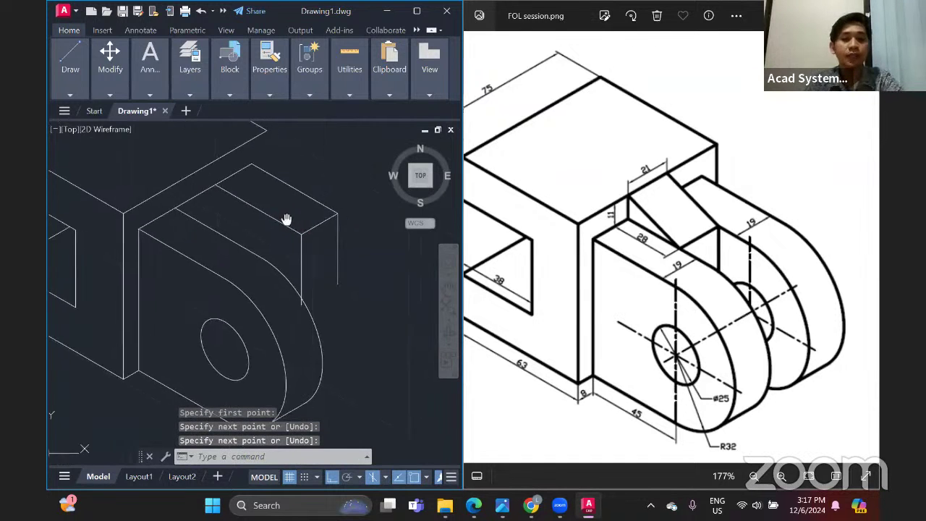
pyautogui.scroll(-3, 308, 289)
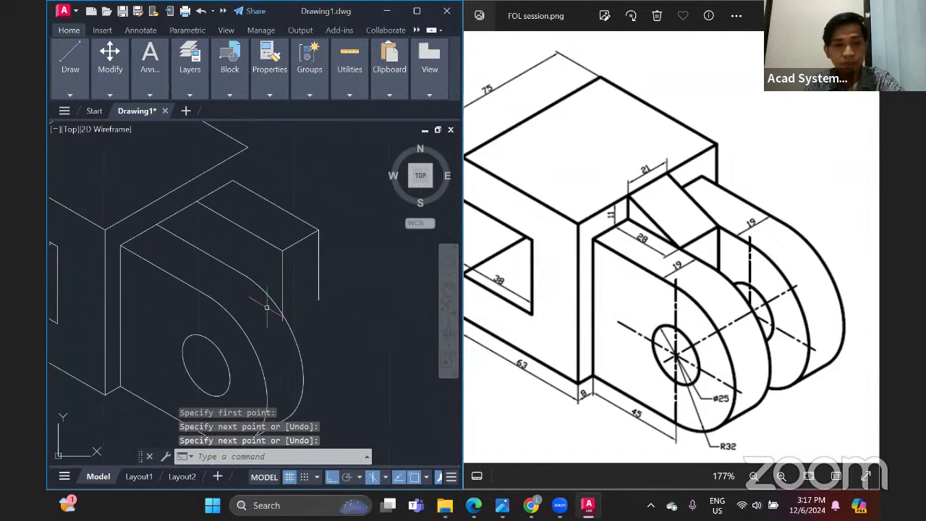
pyautogui.scroll(-2, 341, 286)
pyautogui.scroll(4, 337, 286)
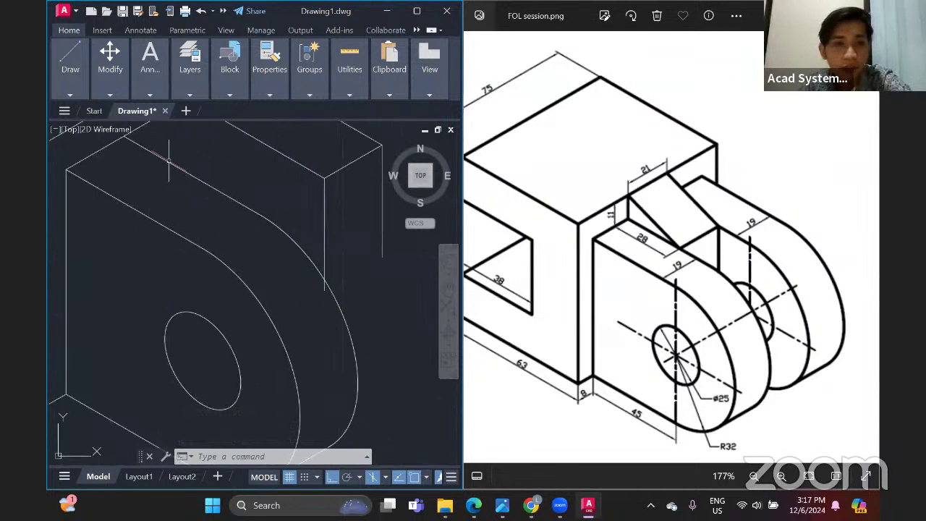
pyautogui.moveTo(93, 100)
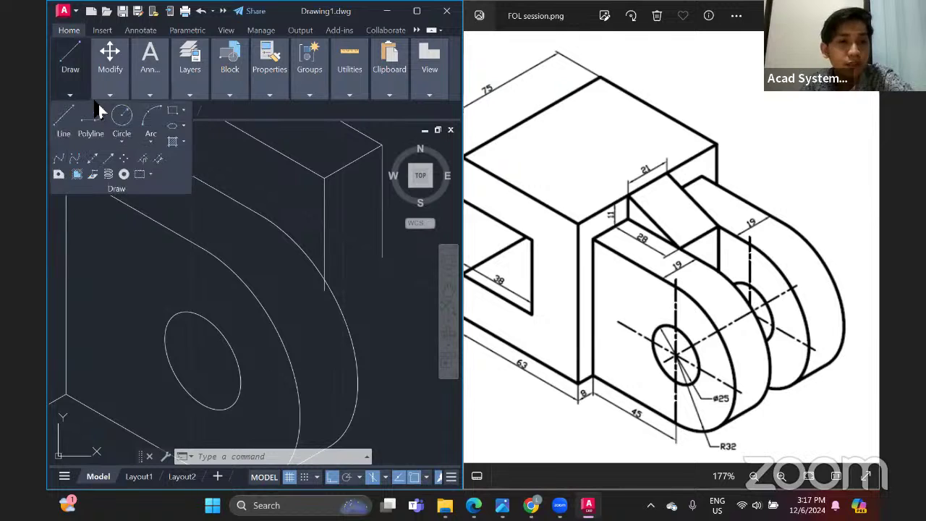
pyautogui.click(183, 126)
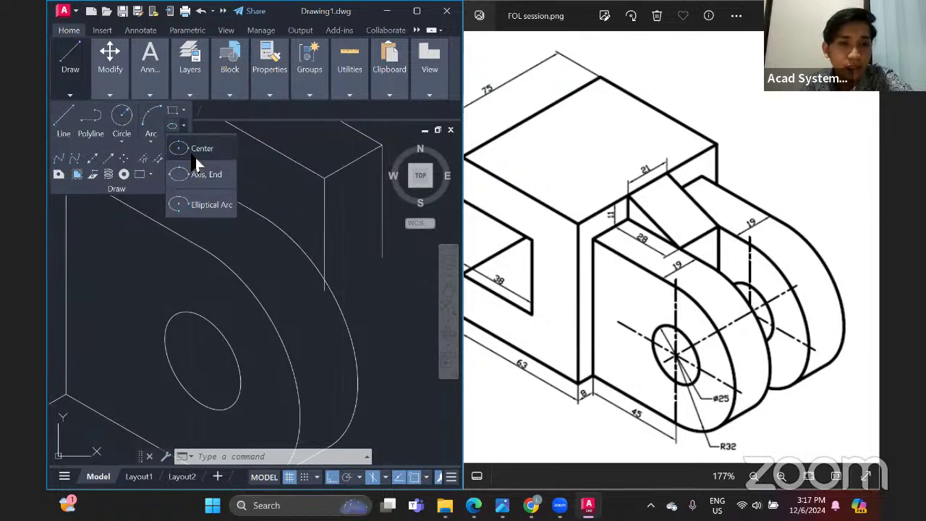
pyautogui.click(178, 172)
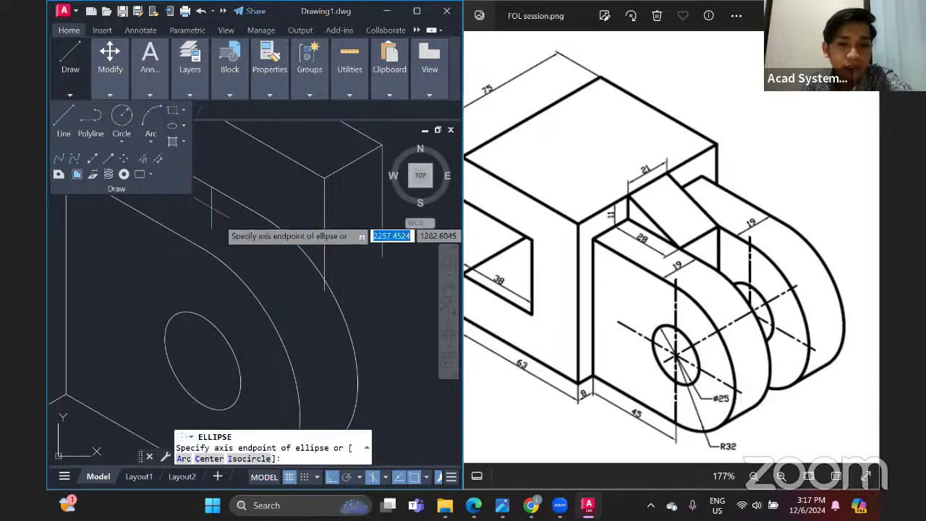
pyautogui.click(250, 459)
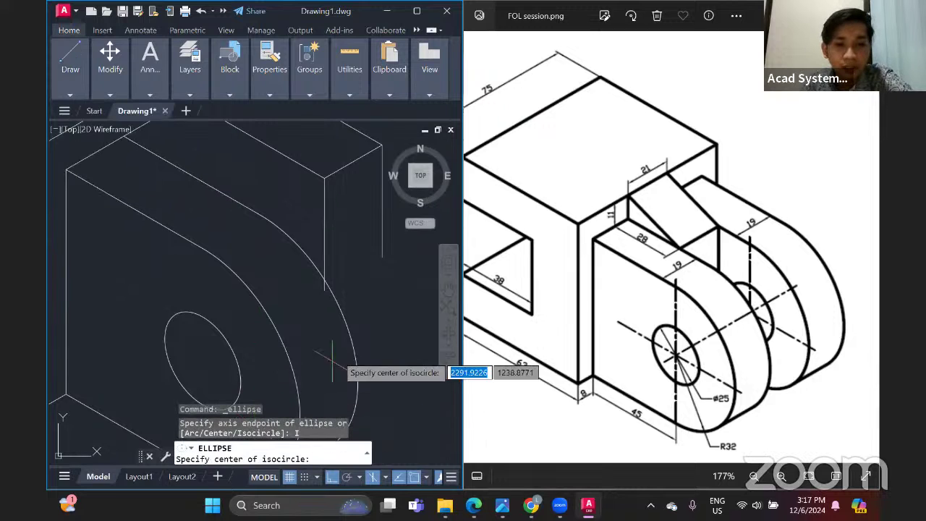
pyautogui.click(325, 289)
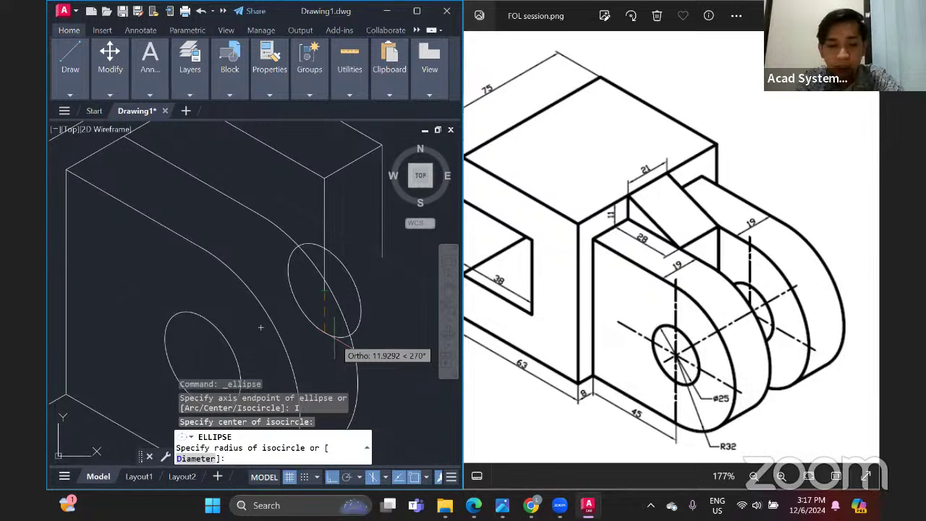
pyautogui.write('12.5')
pyautogui.press('Return')
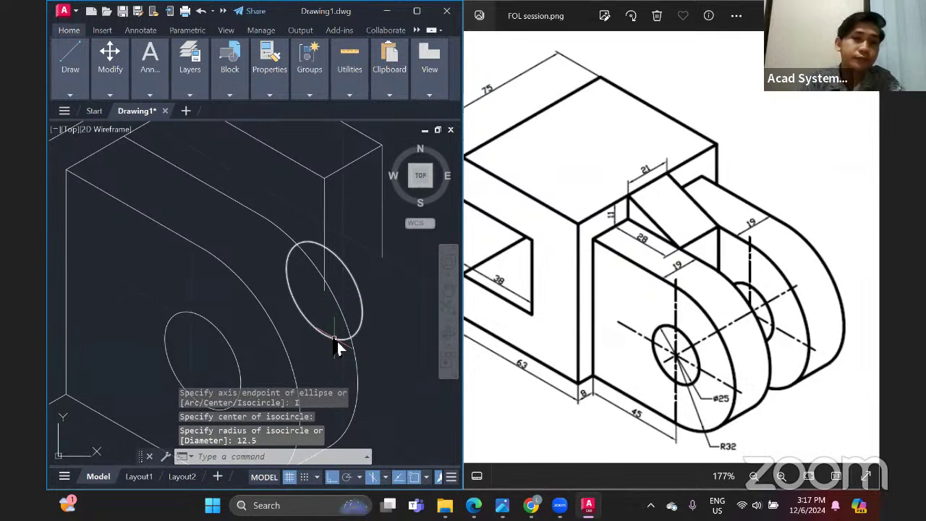
# Draw a concentric isocircle of radius 32 around the rear lug's hole for its rounded outline
pyautogui.click(183, 126)
pyautogui.click(210, 175)
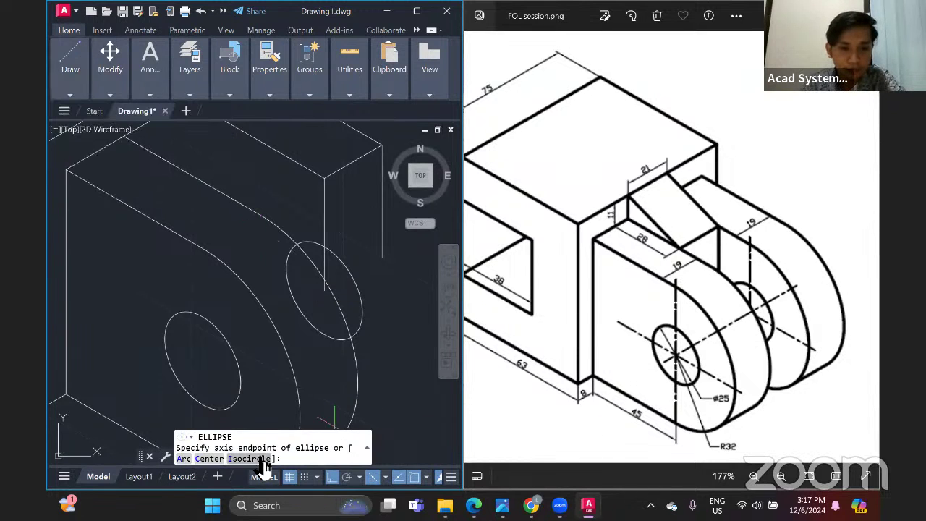
pyautogui.write('i')
pyautogui.press('Return')
pyautogui.click(325, 289)
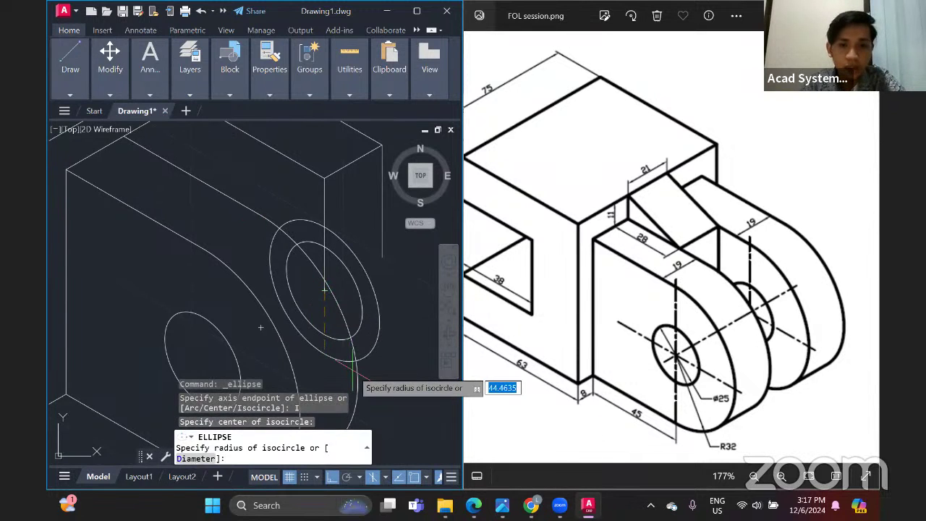
pyautogui.write('32')
pyautogui.press('Return')
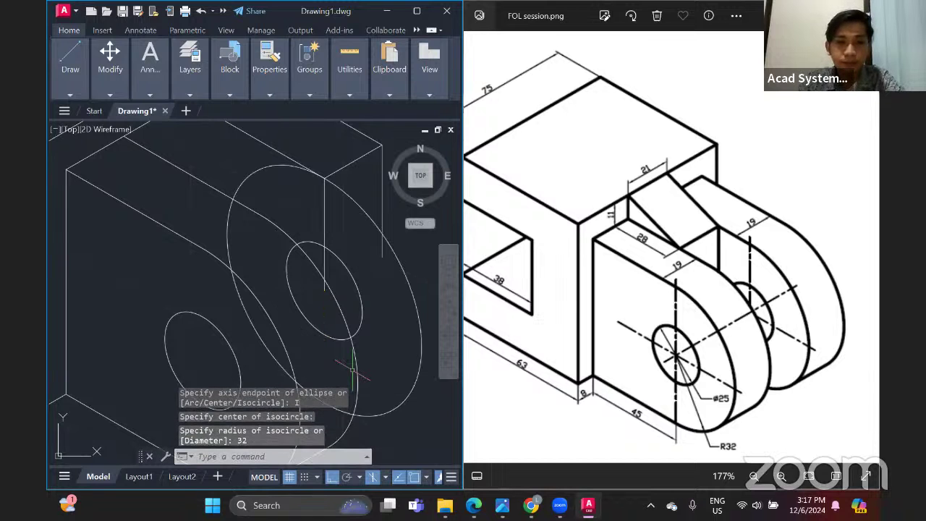
# Draw an isocircle of radius 32 centred on the lower end of the rear lug's back vertical line
pyautogui.moveTo(326, 286); pyautogui.dragTo(256, 265, button='middle')
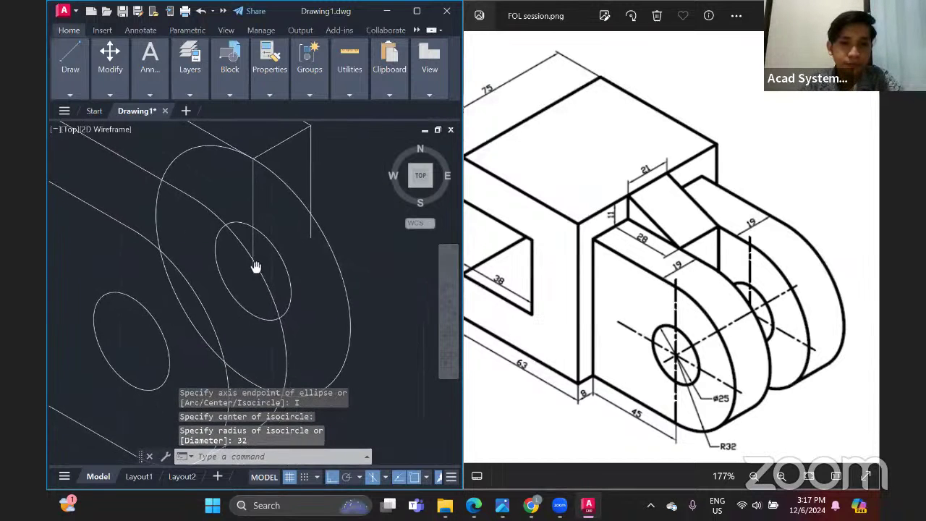
pyautogui.rightClick(350, 230)
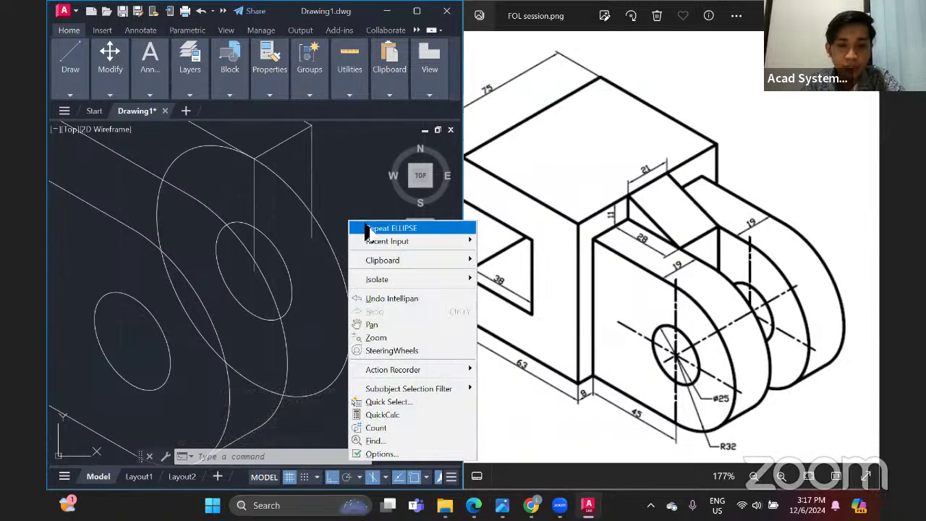
pyautogui.click(391, 228)
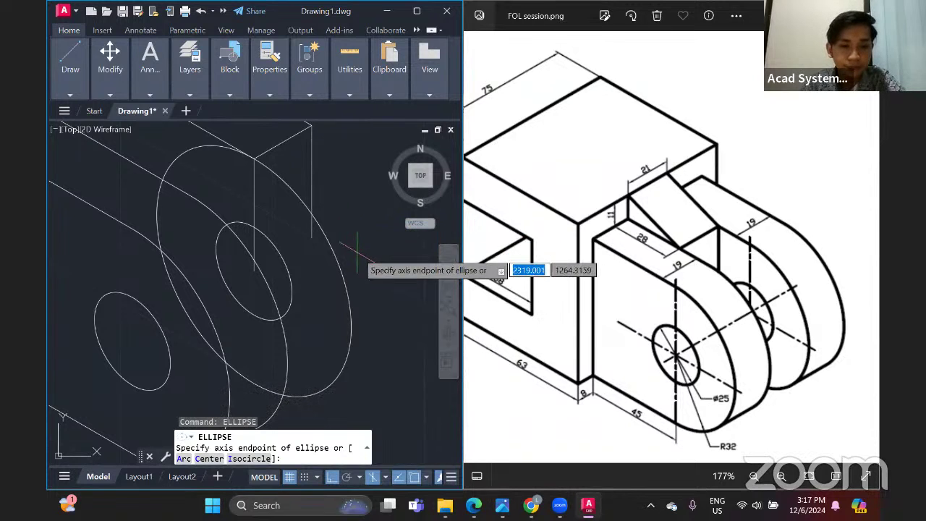
pyautogui.click(249, 459)
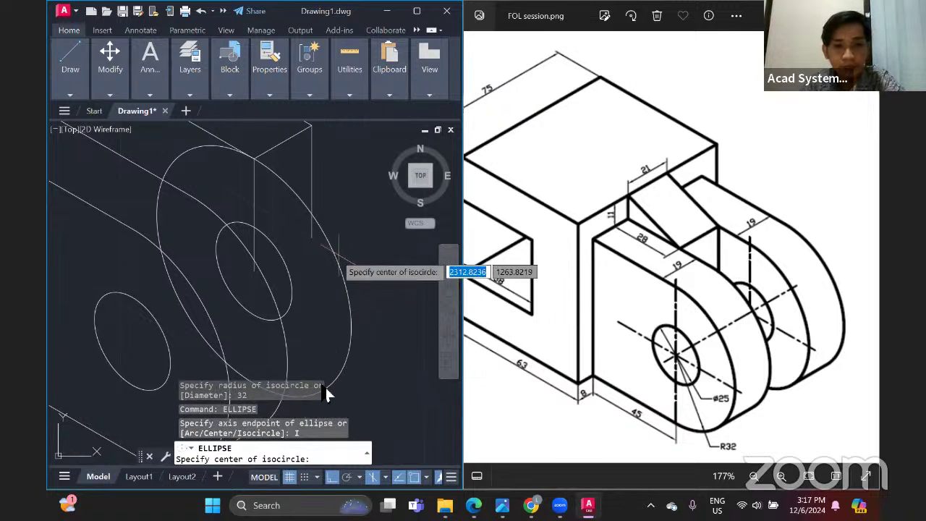
pyautogui.click(312, 238)
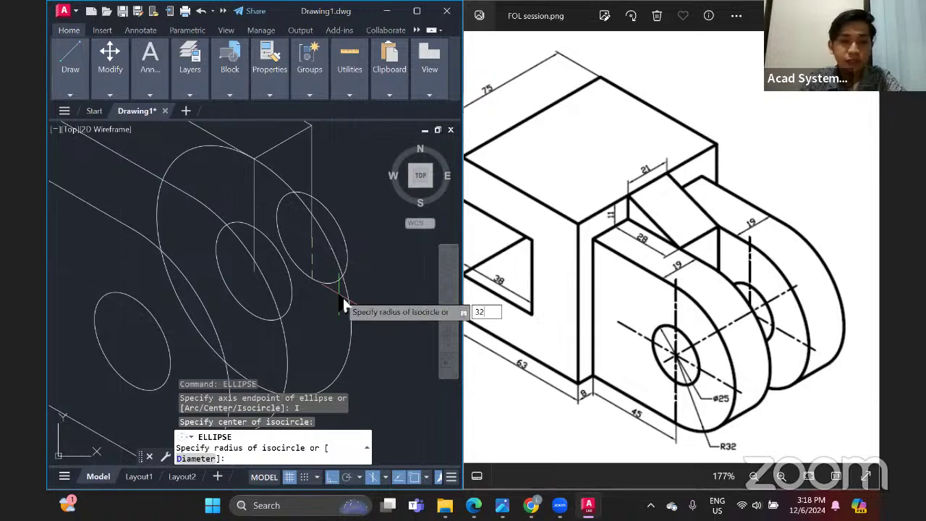
pyautogui.press('Return')
# Draw the rear lug's lower outer edge as a line joining the lower curves of its two radius-32 isocircles
pyautogui.click(70, 68)
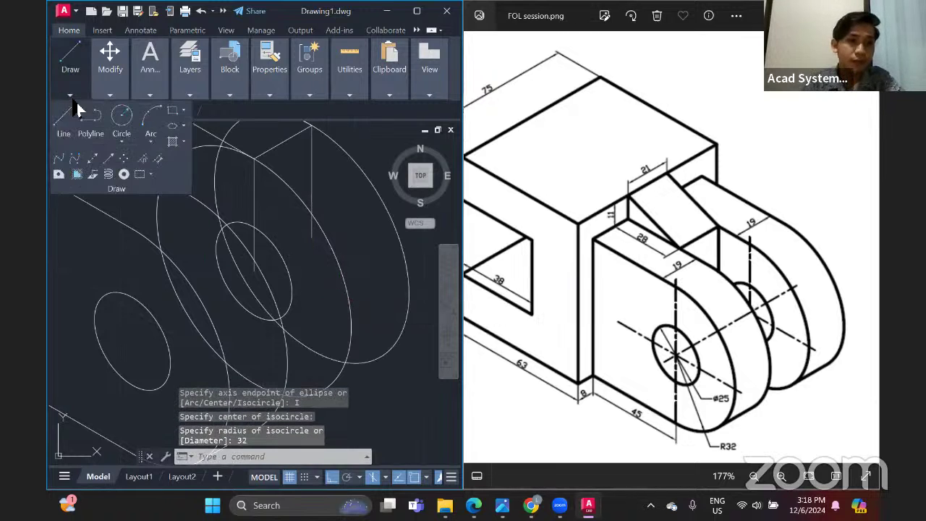
pyautogui.click(64, 119)
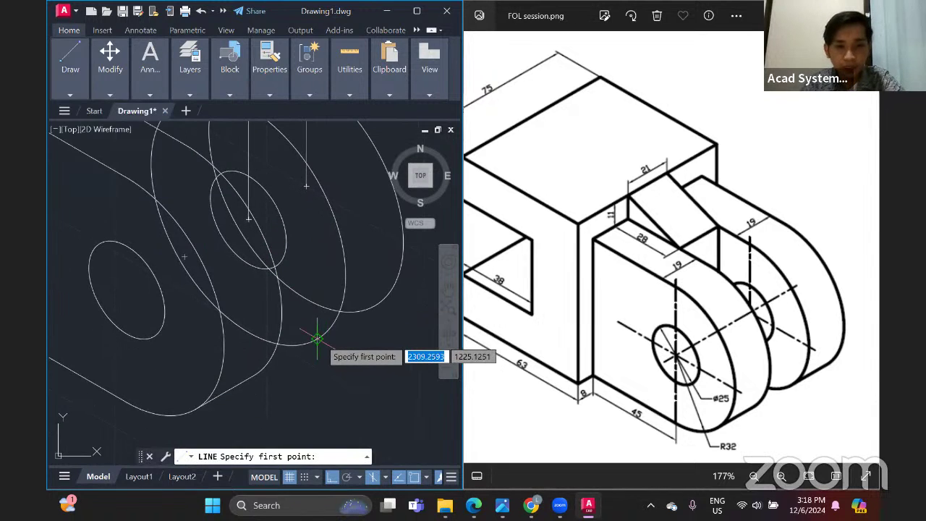
pyautogui.click(317, 338)
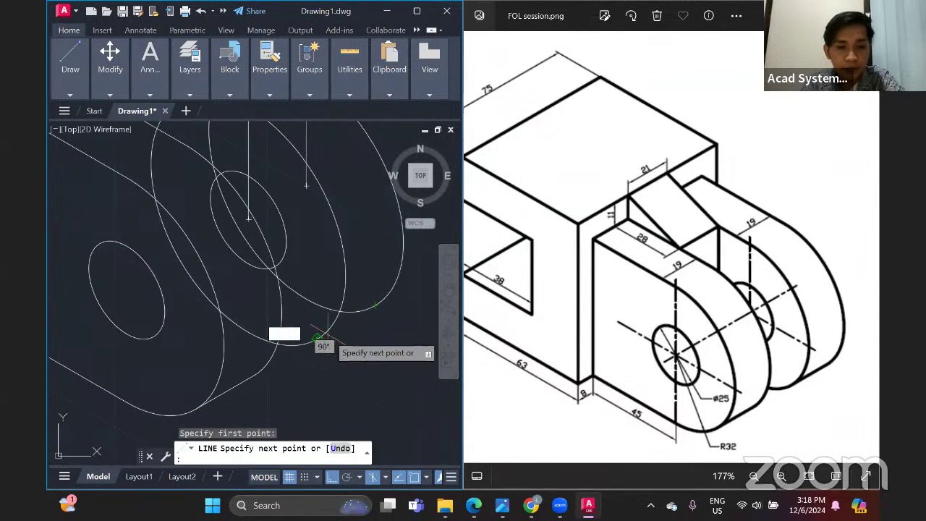
pyautogui.click(377, 305)
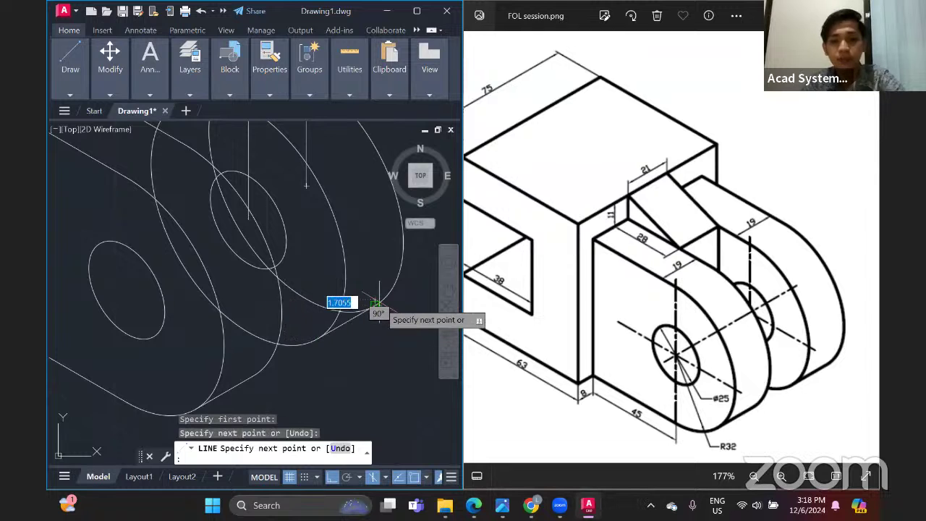
pyautogui.press('Return')
# Trim the unneeded upper and inner arcs of the rear lug's outline isocircles and the part of its hole hidden by the front lug
pyautogui.scroll(-4, 274, 265)
pyautogui.scroll(5, 230, 246)
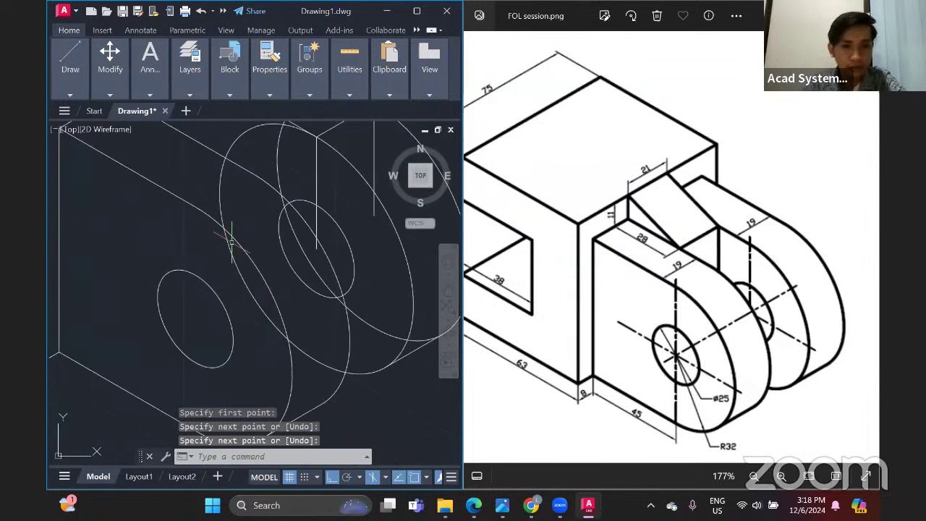
pyautogui.moveTo(230, 239); pyautogui.dragTo(220, 289, button='middle')
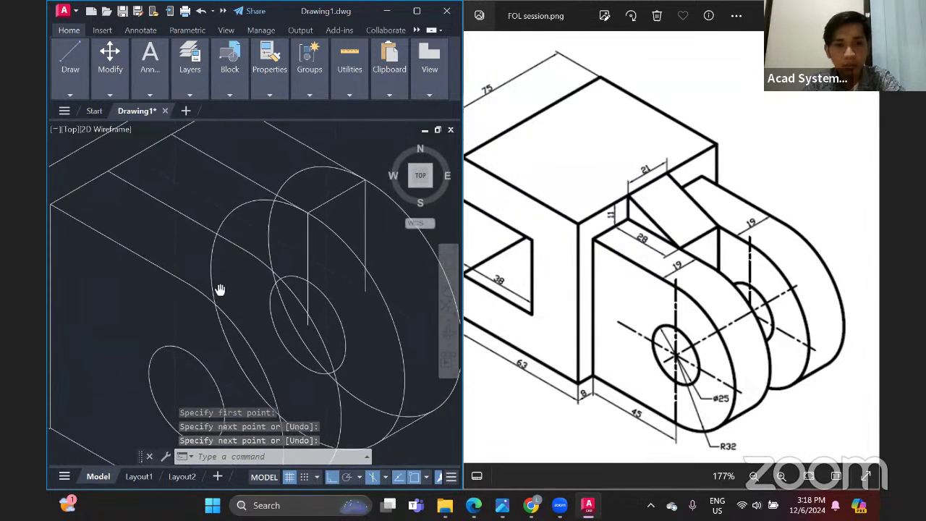
pyautogui.moveTo(102, 97)
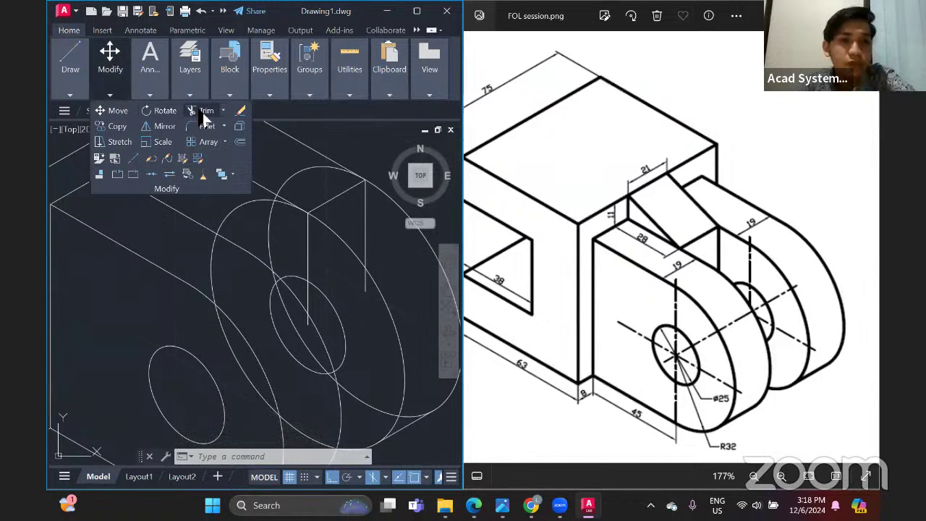
pyautogui.click(307, 170)
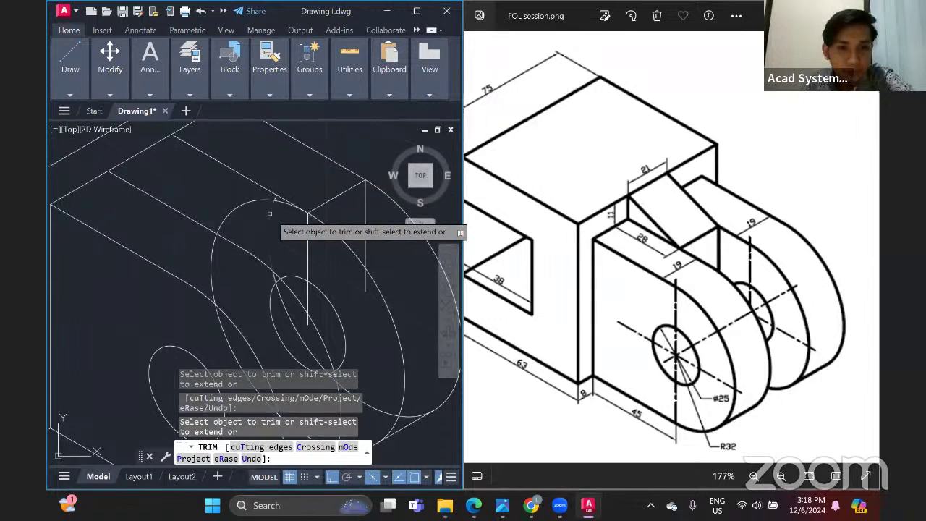
pyautogui.click(215, 244)
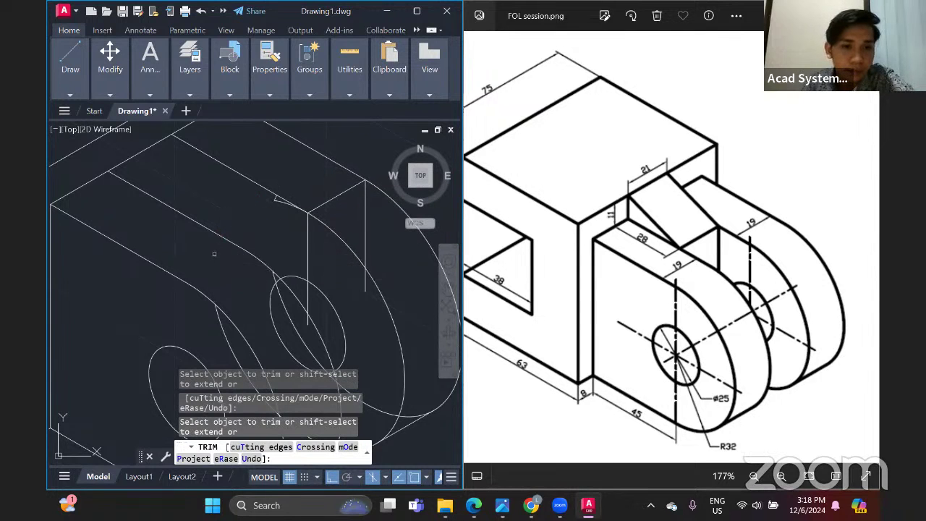
pyautogui.moveTo(215, 255); pyautogui.dragTo(234, 202, button='middle')
pyautogui.moveTo(306, 358); pyautogui.dragTo(278, 311, button='middle')
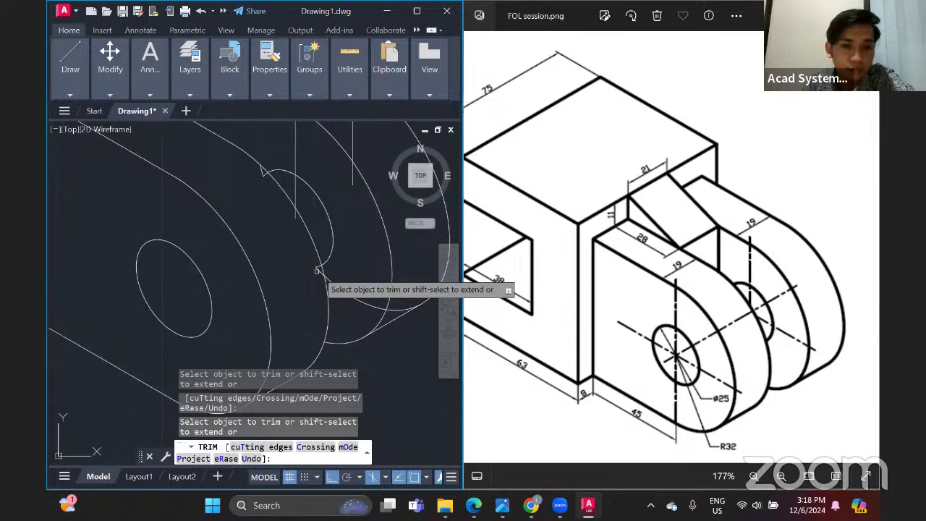
pyautogui.scroll(2, 253, 219)
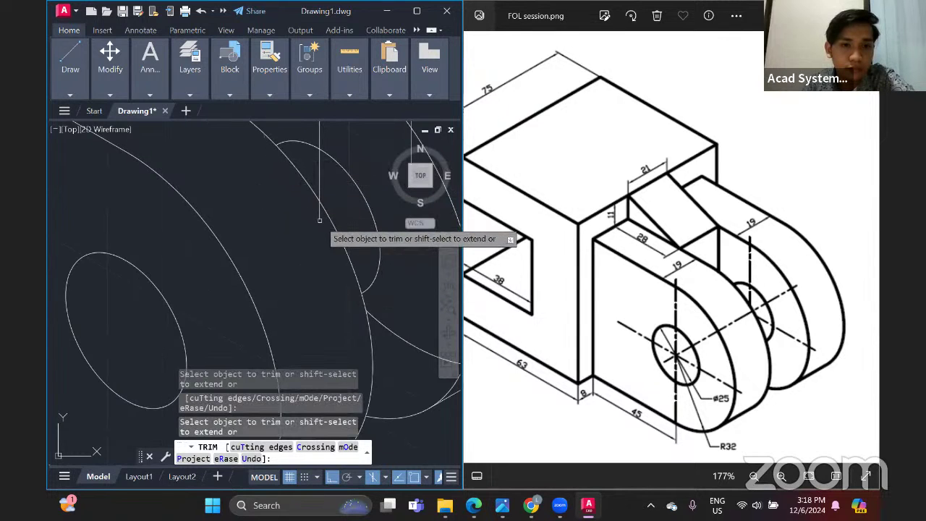
# Trim away the rear lug's vertical construction lines, its outer 19-unit line and the remaining stray arc pieces
pyautogui.scroll(-3, 319, 183)
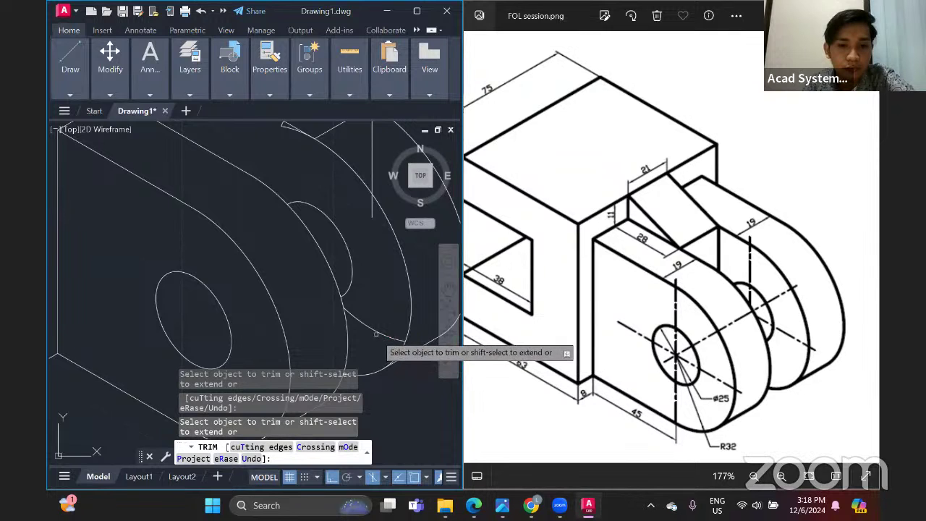
pyautogui.scroll(-3, 376, 331)
pyautogui.scroll(5, 372, 347)
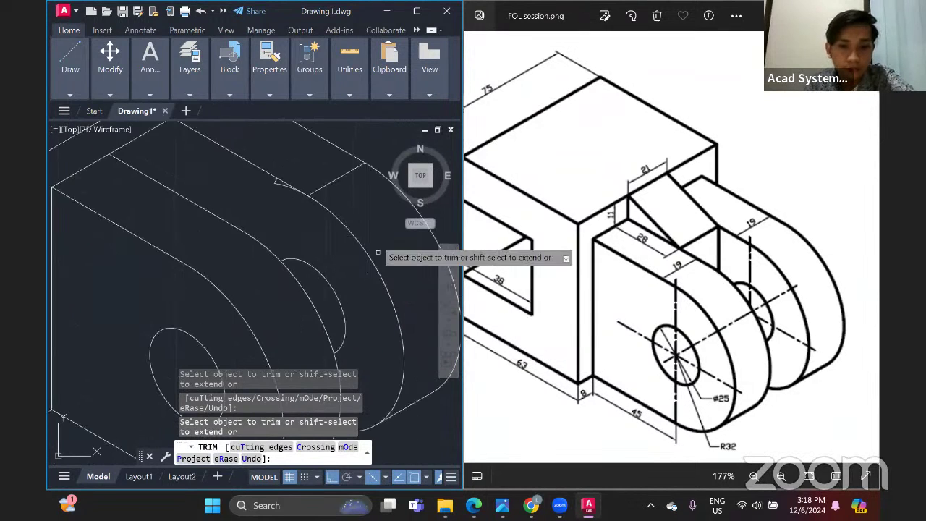
pyautogui.moveTo(357, 212); pyautogui.dragTo(368, 285, button='middle')
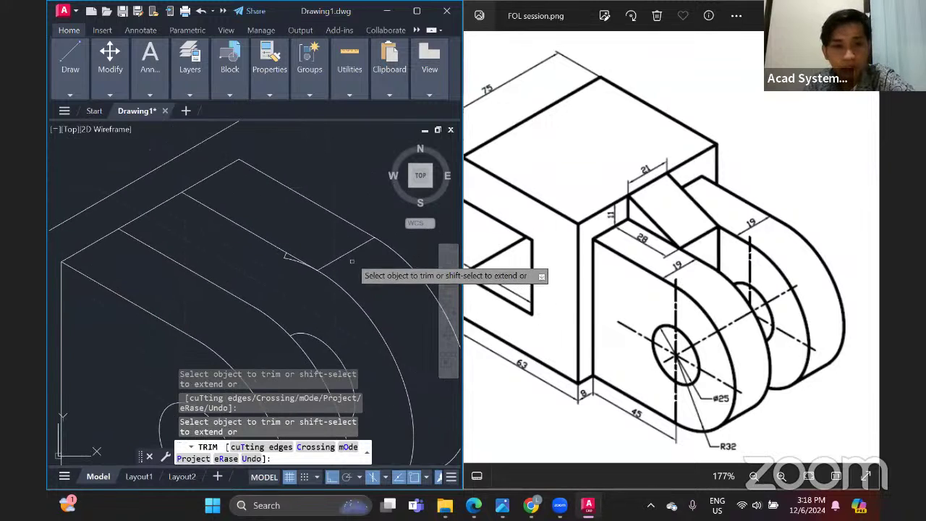
pyautogui.click(289, 259)
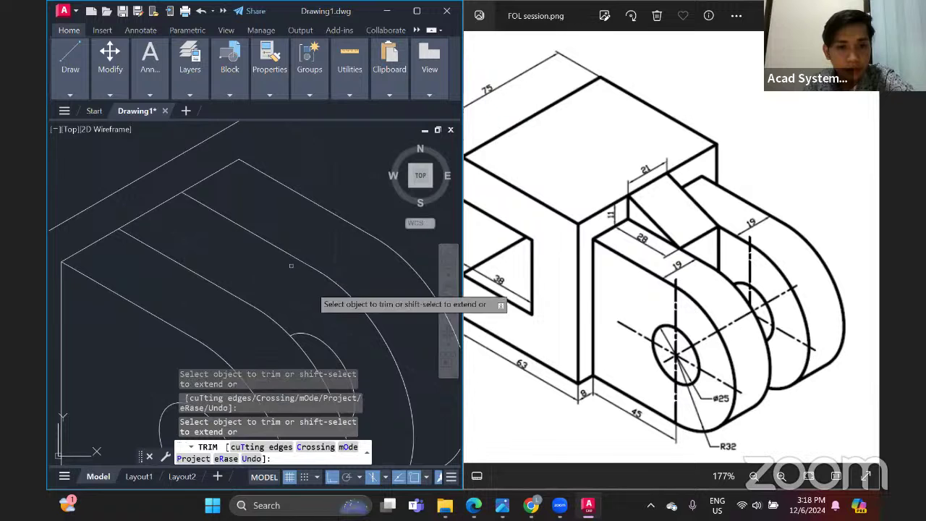
# Draw a vertical line down from the wall end of the rear lug's front upper edge, past the front lug's back upper edge
pyautogui.scroll(-3, 333, 294)
pyautogui.scroll(5, 327, 286)
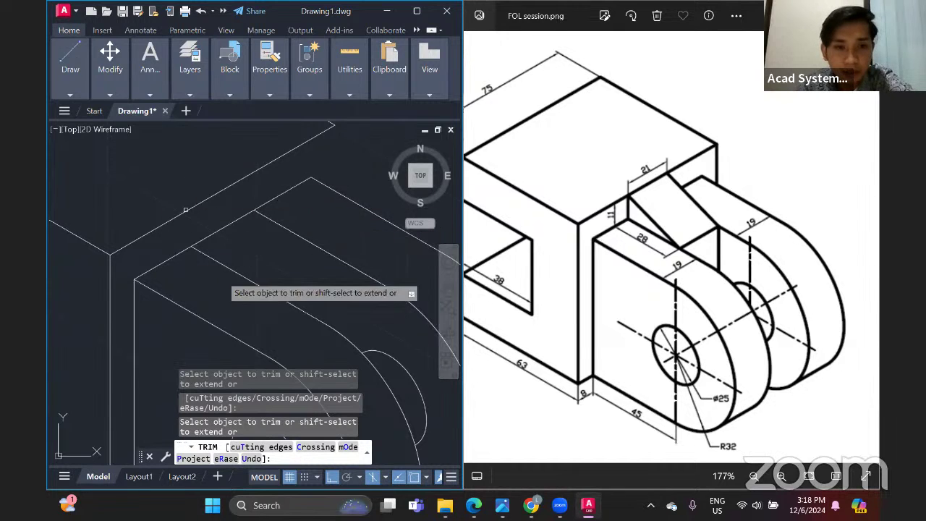
pyautogui.click(66, 88)
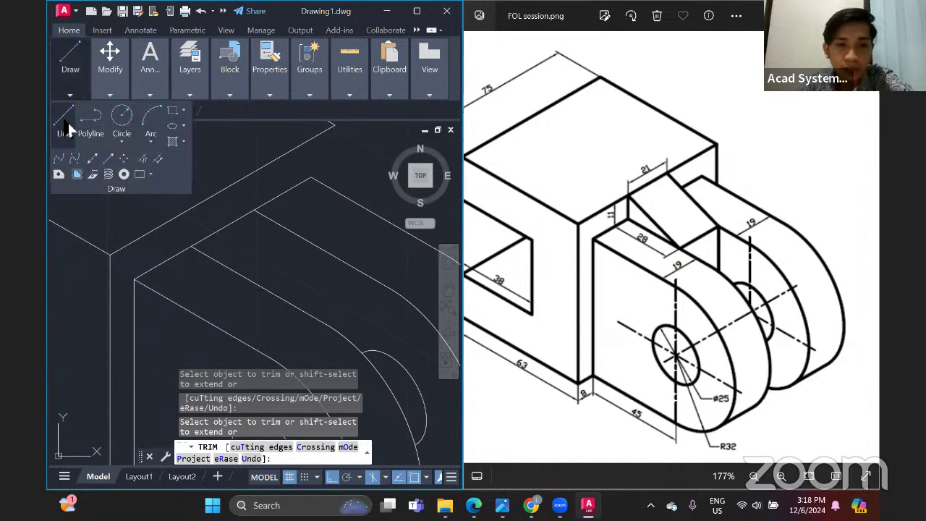
pyautogui.click(65, 124)
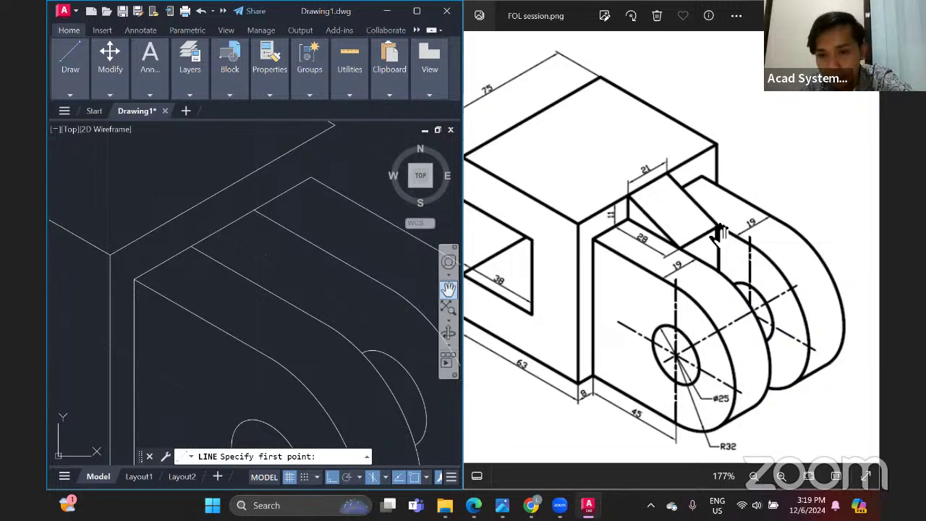
pyautogui.click(70, 72)
pyautogui.click(67, 124)
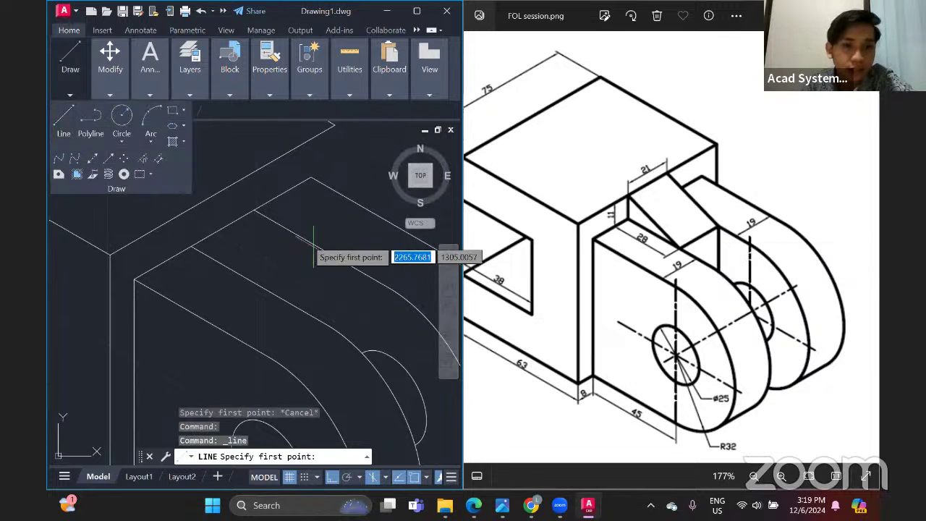
pyautogui.scroll(2, 255, 209)
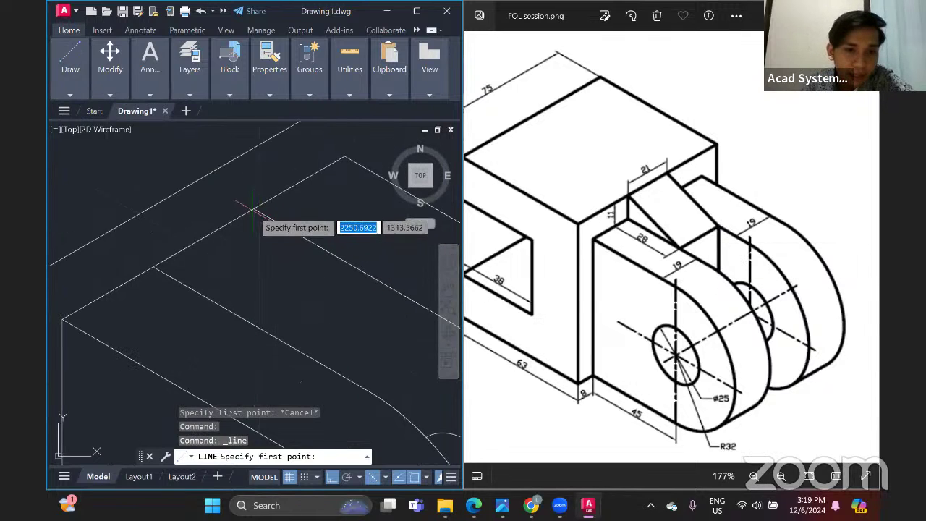
pyautogui.click(253, 210)
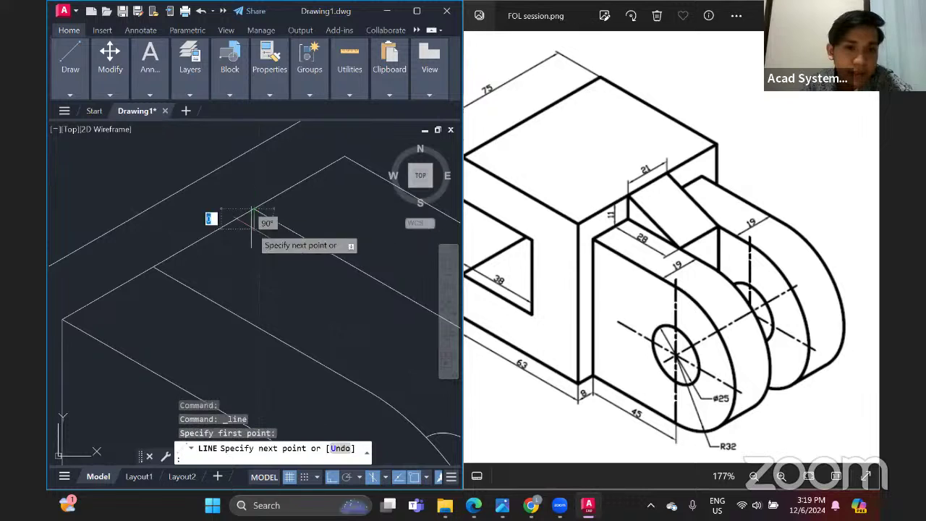
pyautogui.click(249, 350)
pyautogui.press('Return')
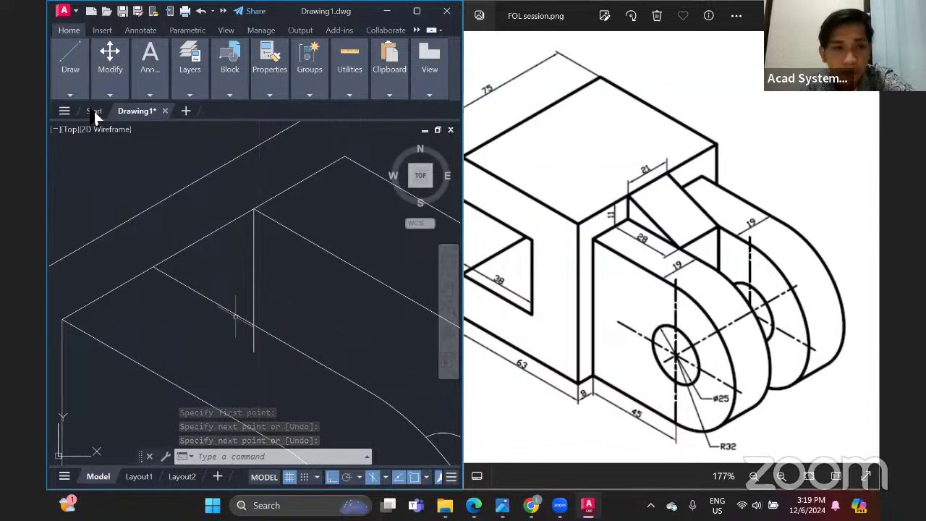
# Trim the new vertical line's overhang below the front lug's back upper edge
pyautogui.click(110, 93)
pyautogui.click(202, 110)
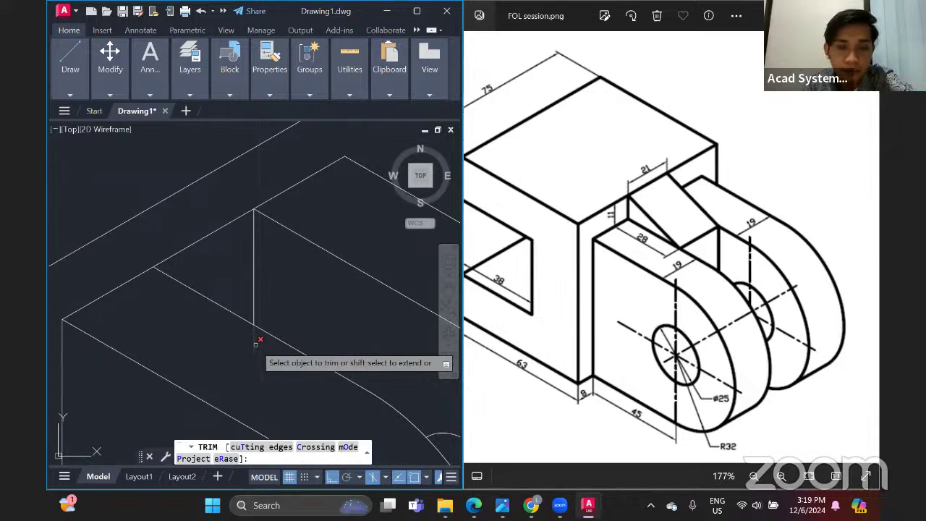
pyautogui.click(257, 342)
pyautogui.scroll(-2, 352, 264)
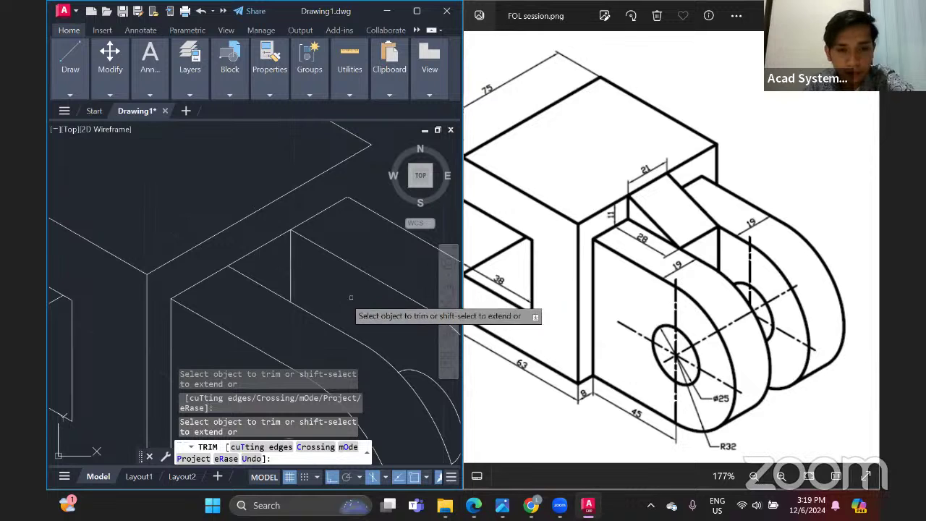
# Remove the rest of the vertical line between the two lugs with Trim and end the command
pyautogui.scroll(4, 342, 297)
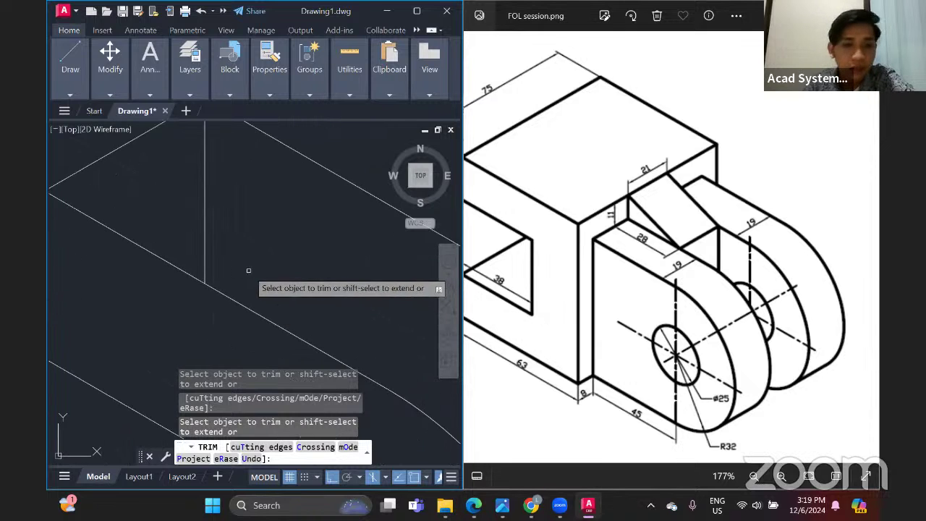
pyautogui.scroll(-2, 268, 218)
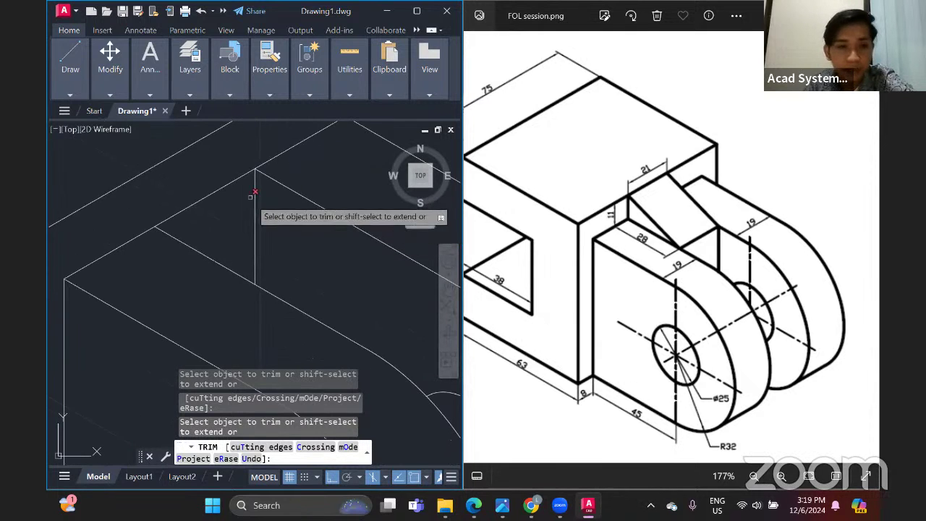
pyautogui.click(256, 209)
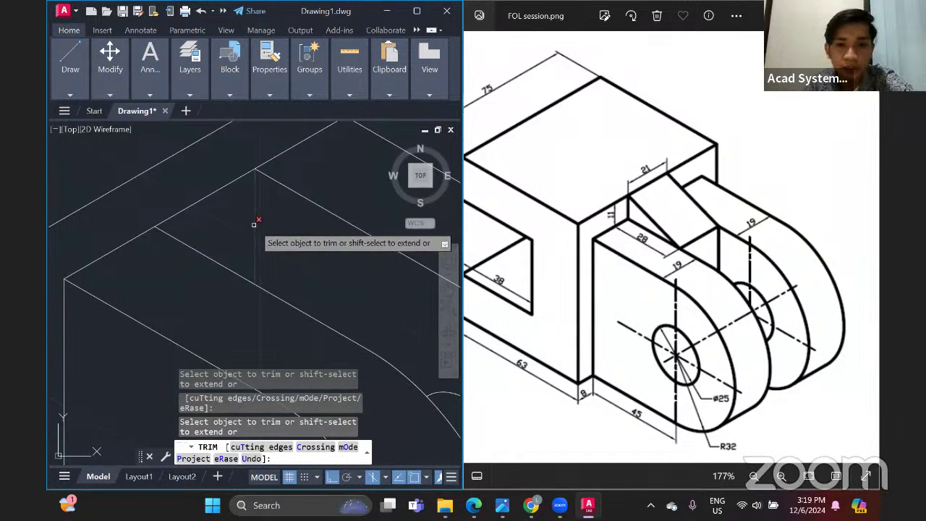
pyautogui.click(254, 216)
pyautogui.click(254, 214)
pyautogui.click(150, 85)
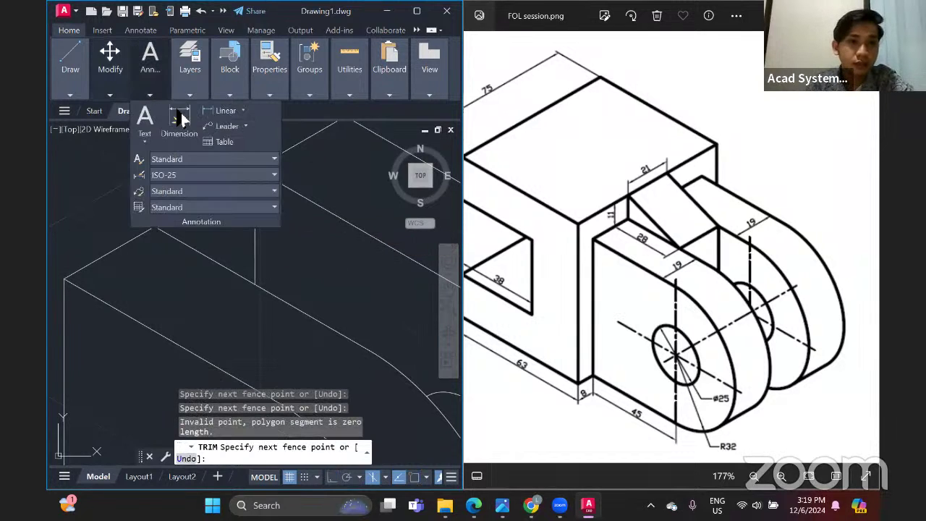
pyautogui.moveTo(110, 76)
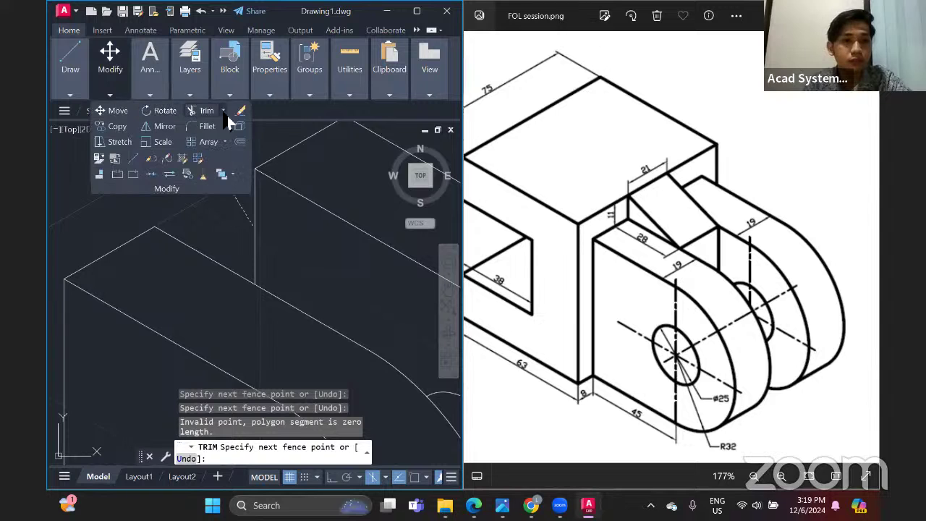
pyautogui.press('Escape')
pyautogui.press('Escape')
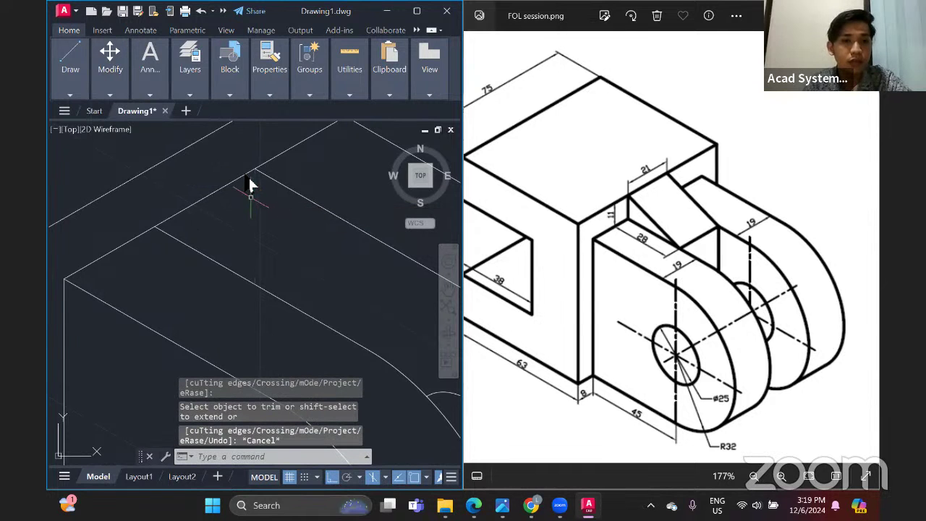
# Draw a 28-unit line along the front lug's back upper edge, starting from its wall end
pyautogui.scroll(-2, 227, 223)
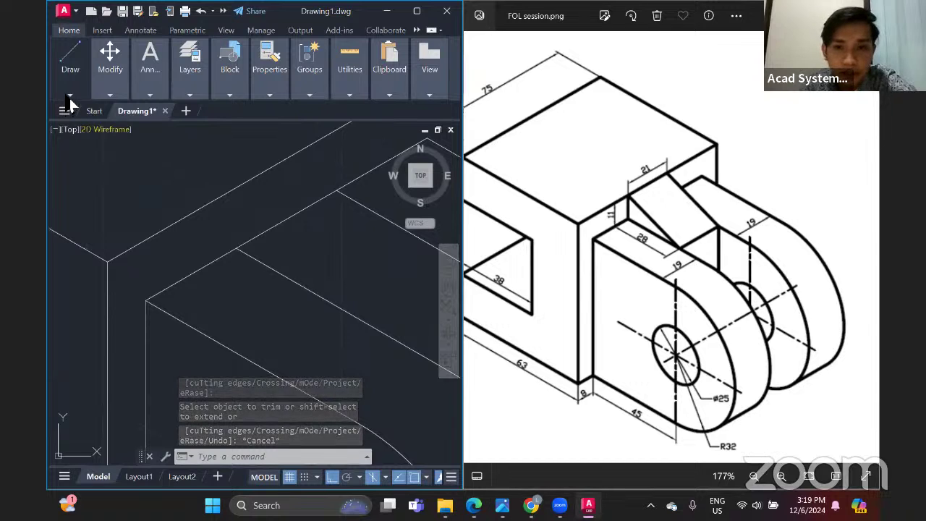
pyautogui.moveTo(68, 97)
pyautogui.click(65, 122)
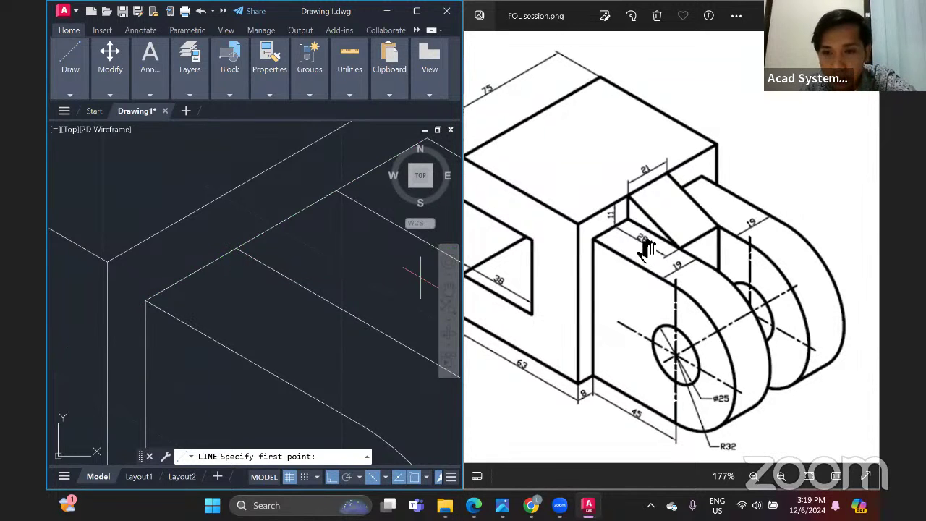
pyautogui.moveTo(70, 87)
pyautogui.click(67, 121)
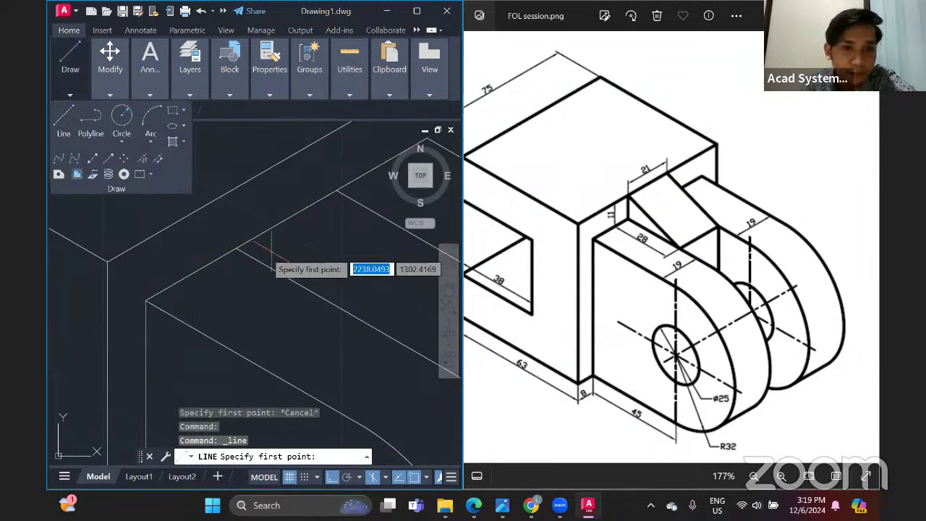
pyautogui.click(237, 249)
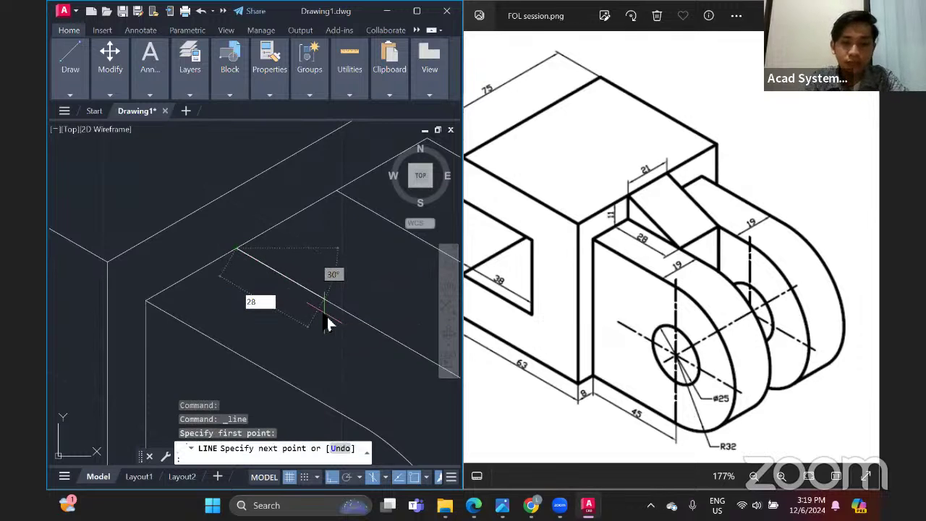
pyautogui.write('28')
pyautogui.press('Return')
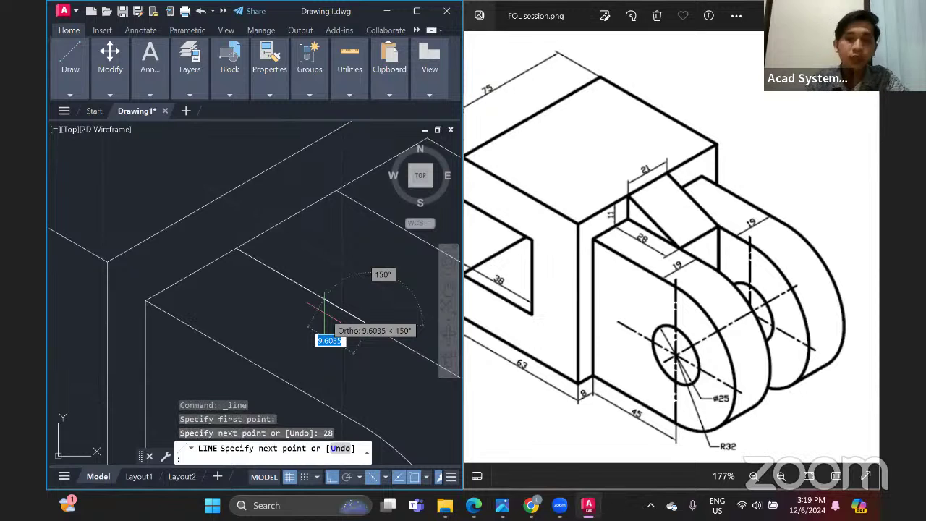
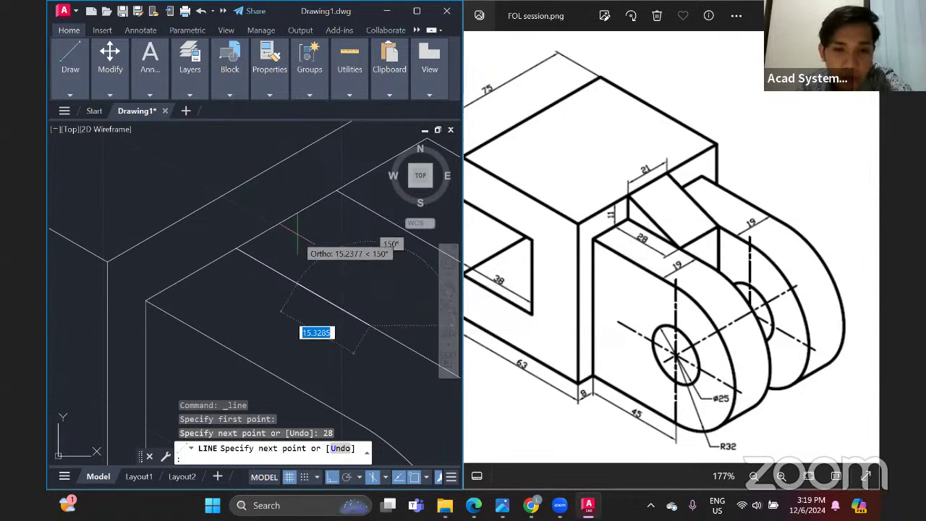
pyautogui.click(331, 477)
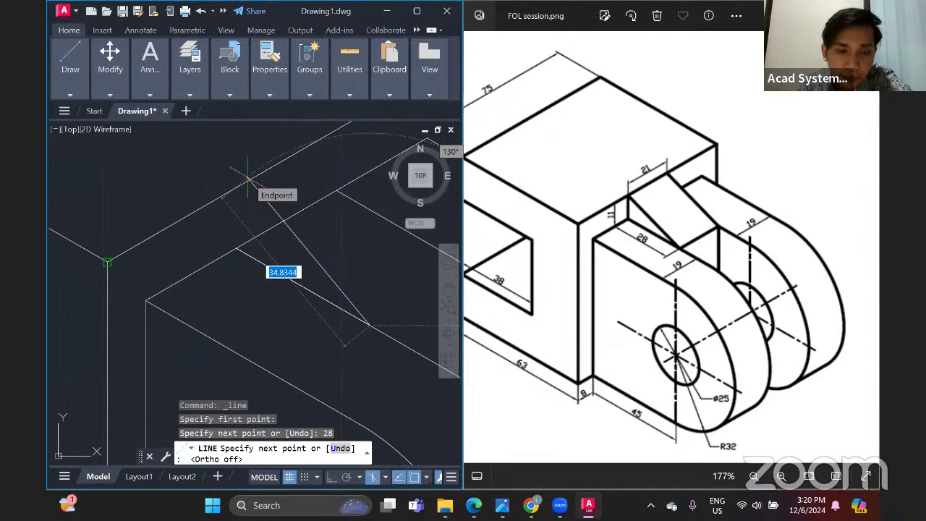
pyautogui.moveTo(289, 220)
pyautogui.mouseDown(button='middle')
pyautogui.moveTo(286, 207)
pyautogui.moveTo(311, 246)
pyautogui.mouseUp(button='middle')
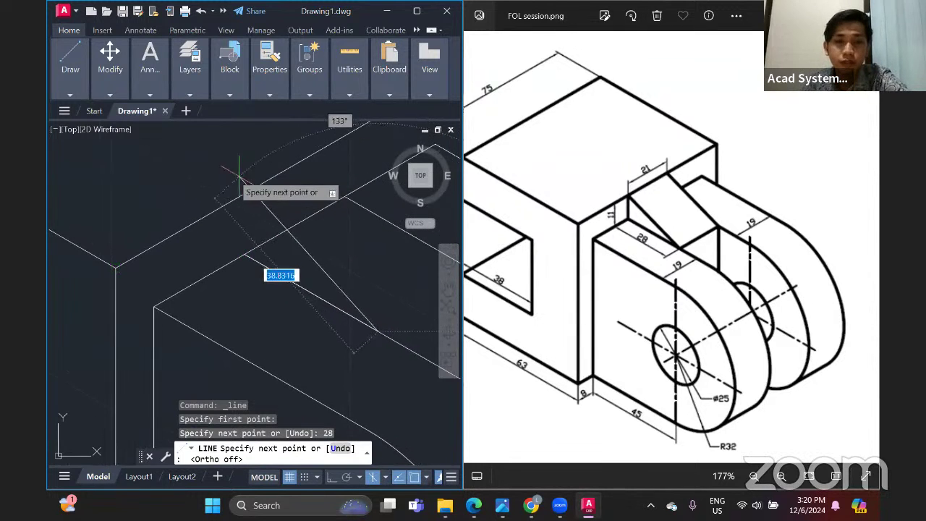
pyautogui.press('Escape')
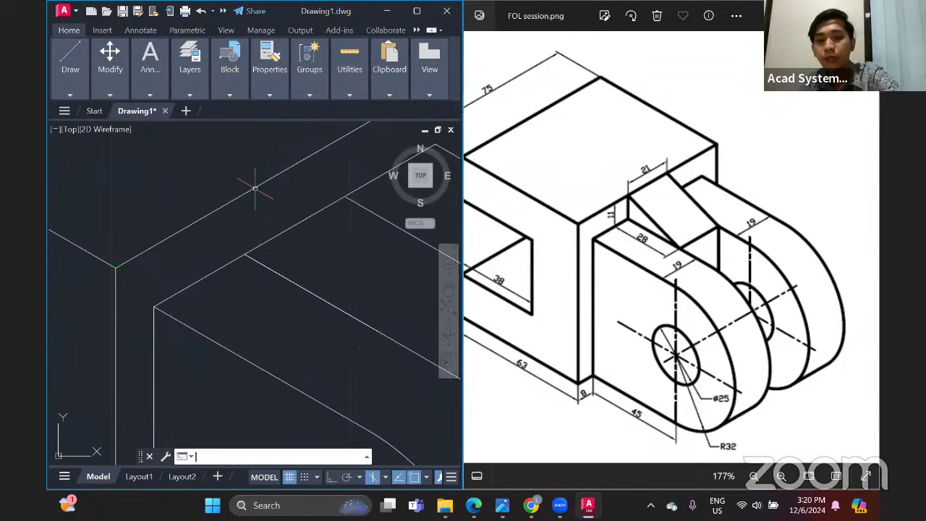
# Draw a vertical line up from the wall end of the front lug's back upper edge and trim it at the block's top edge
pyautogui.click(70, 73)
pyautogui.click(64, 116)
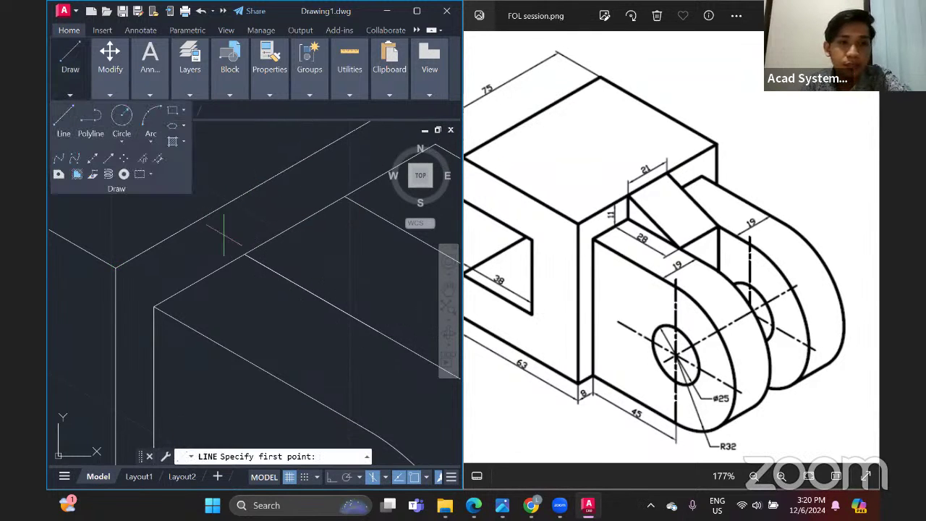
pyautogui.click(272, 272)
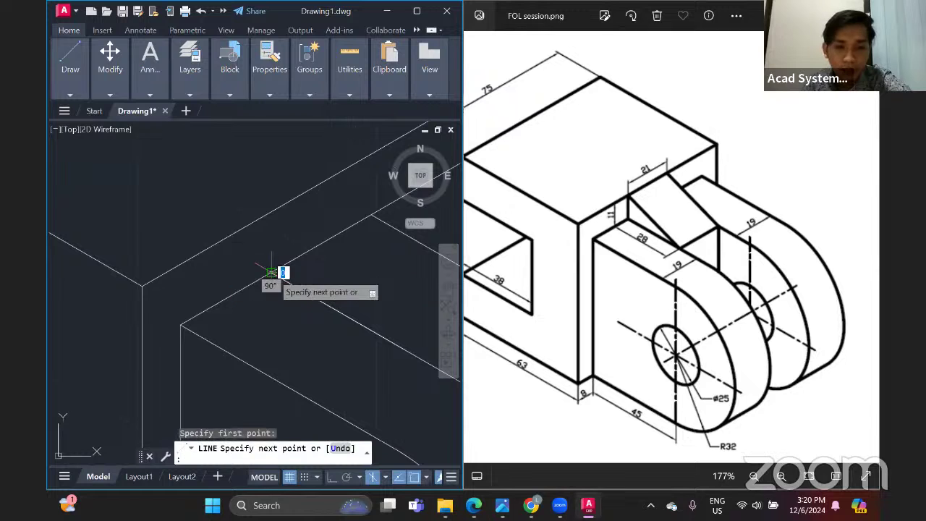
pyautogui.click(332, 478)
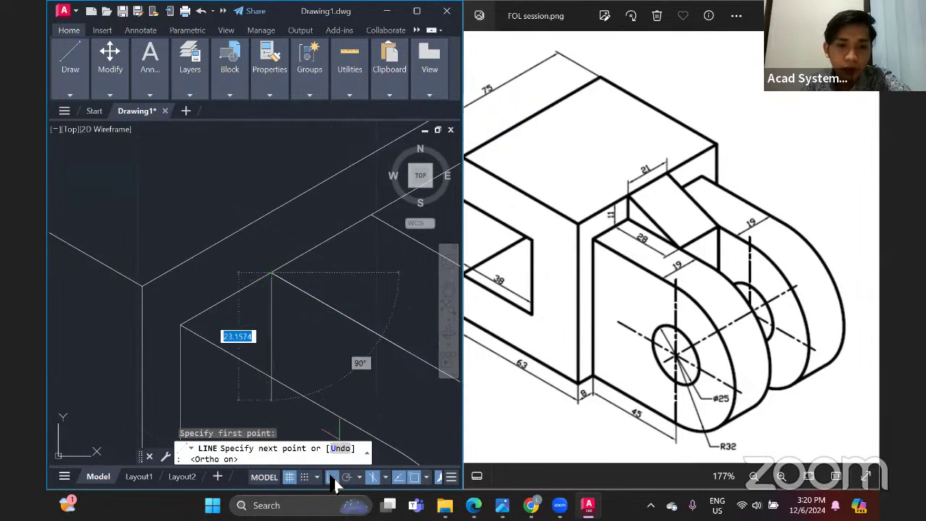
pyautogui.click(271, 177)
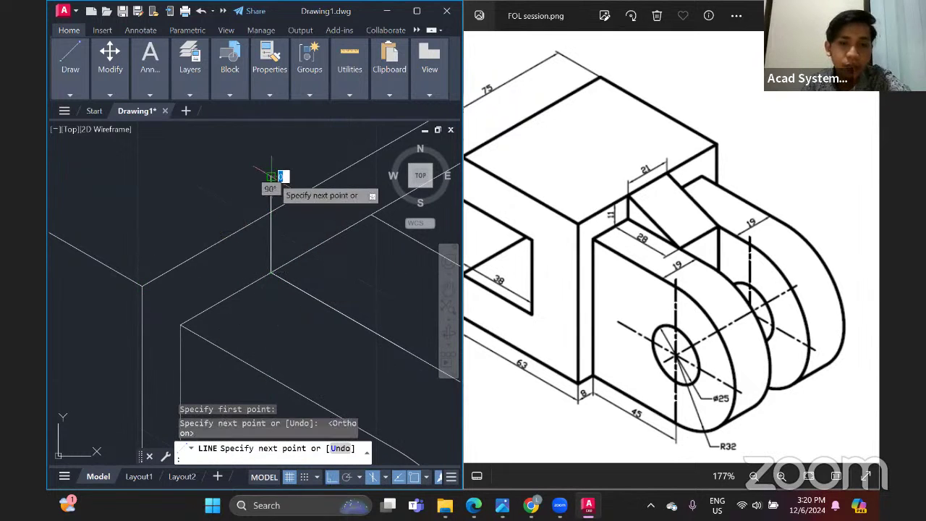
pyautogui.press('Return')
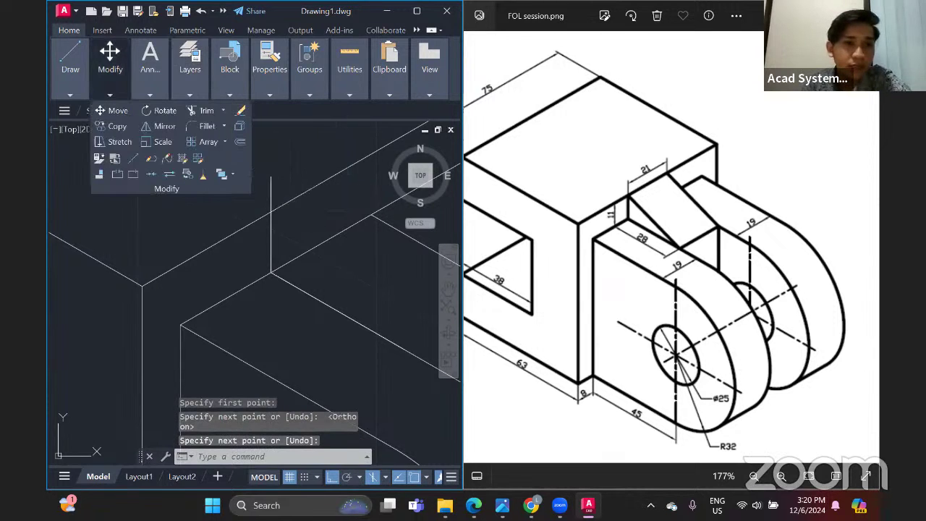
pyautogui.click(202, 111)
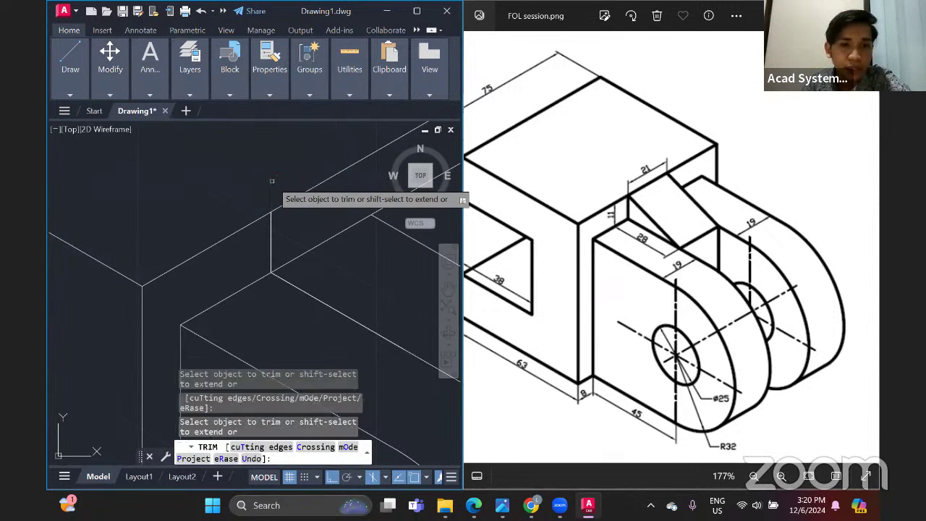
pyautogui.press('Return')
# Draw a sloped line from the outer end of the front lug's 28-unit line to the top of the vertical line, with Ortho off
pyautogui.moveTo(70, 80)
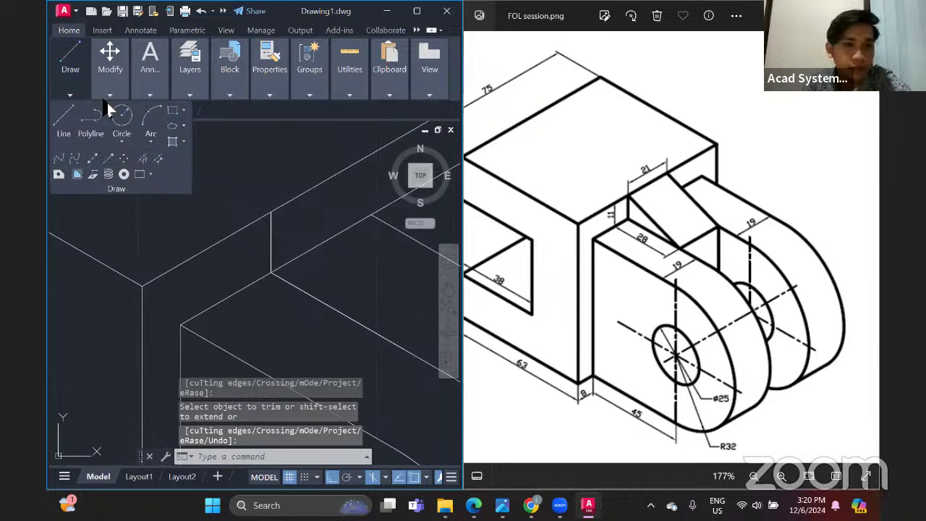
pyautogui.click(69, 118)
pyautogui.moveTo(324, 227); pyautogui.dragTo(297, 205, button='middle')
pyautogui.press('Escape')
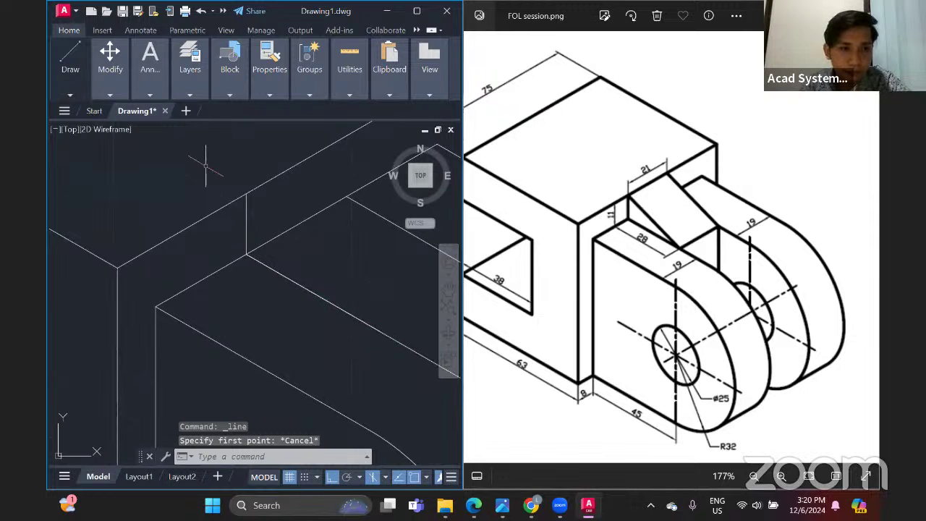
pyautogui.moveTo(70, 69)
pyautogui.click(72, 118)
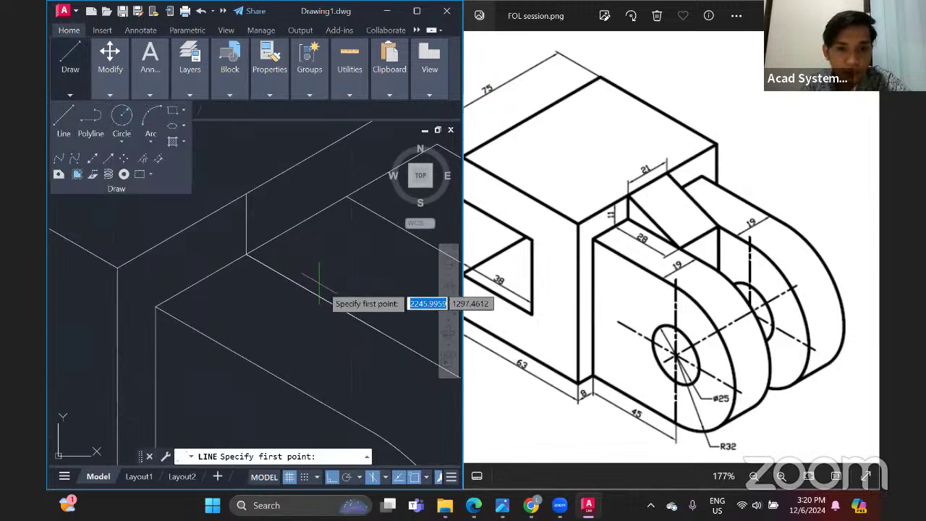
pyautogui.click(380, 331)
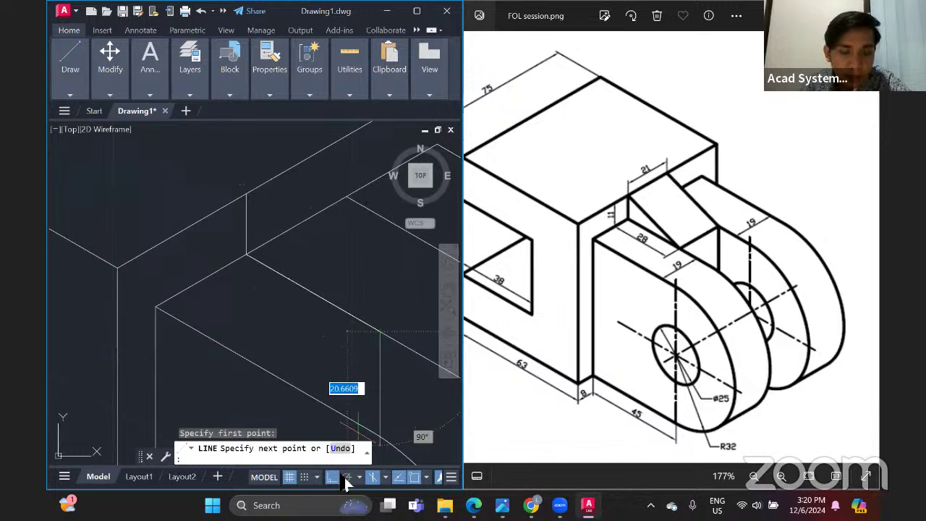
pyautogui.click(337, 477)
pyautogui.click(252, 194)
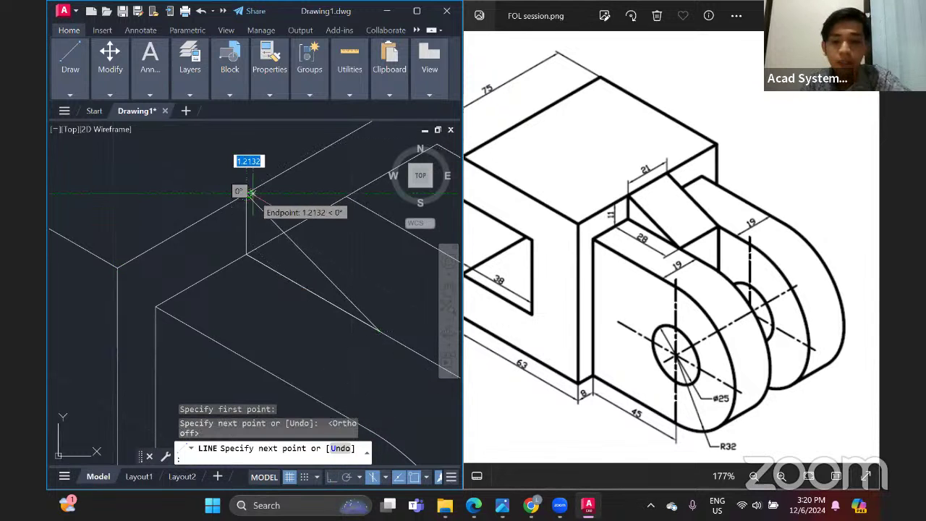
pyautogui.press('Return')
# With Ortho on, draw a vertical line up from the wall end of the rear lug's front upper edge, past the block's top edge
pyautogui.moveTo(395, 252)
pyautogui.mouseDown(button='middle')
pyautogui.moveTo(331, 211)
pyautogui.moveTo(321, 217)
pyautogui.mouseUp(button='middle')
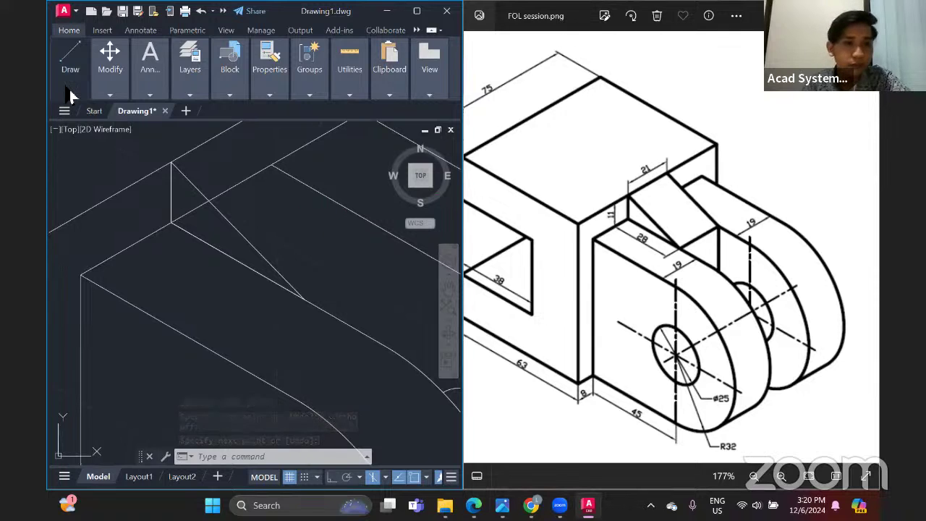
pyautogui.moveTo(70, 95)
pyautogui.click(69, 140)
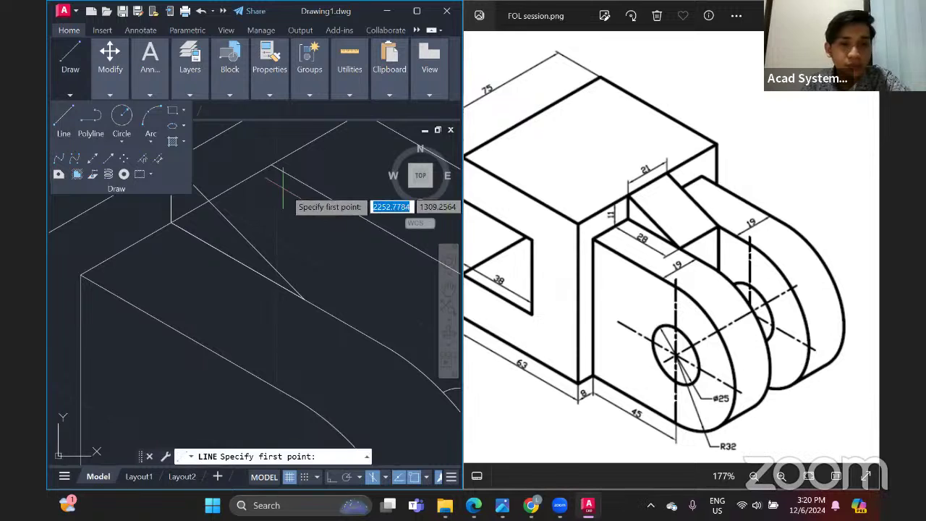
pyautogui.click(333, 479)
pyautogui.moveTo(239, 175); pyautogui.dragTo(260, 222, button='middle')
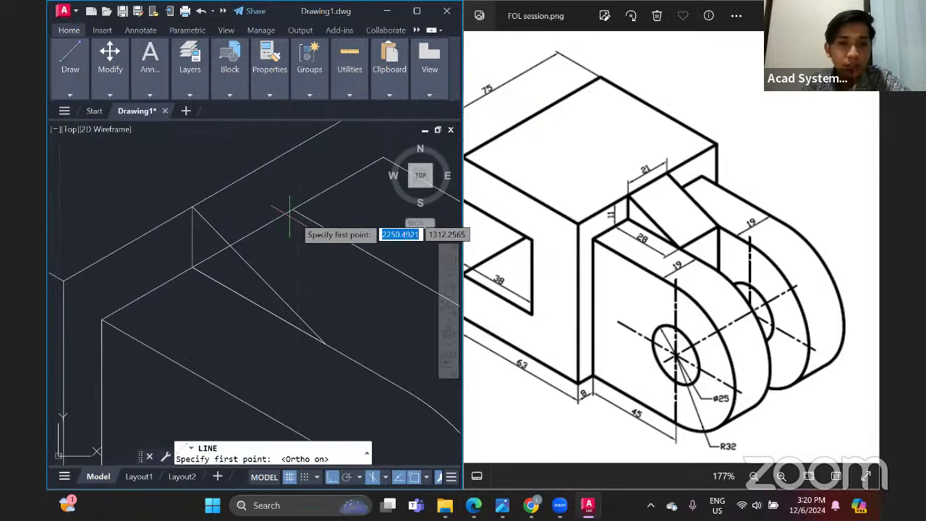
pyautogui.click(293, 210)
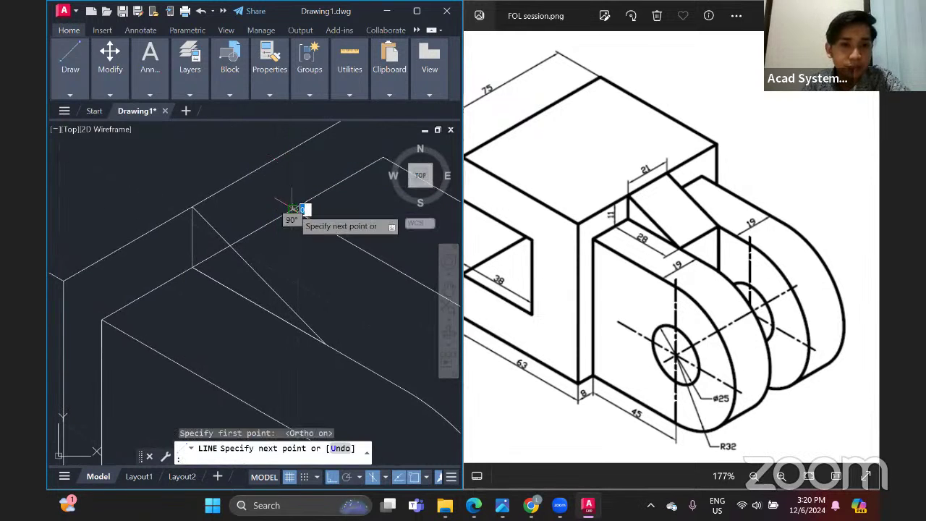
pyautogui.click(293, 134)
pyautogui.press('Escape')
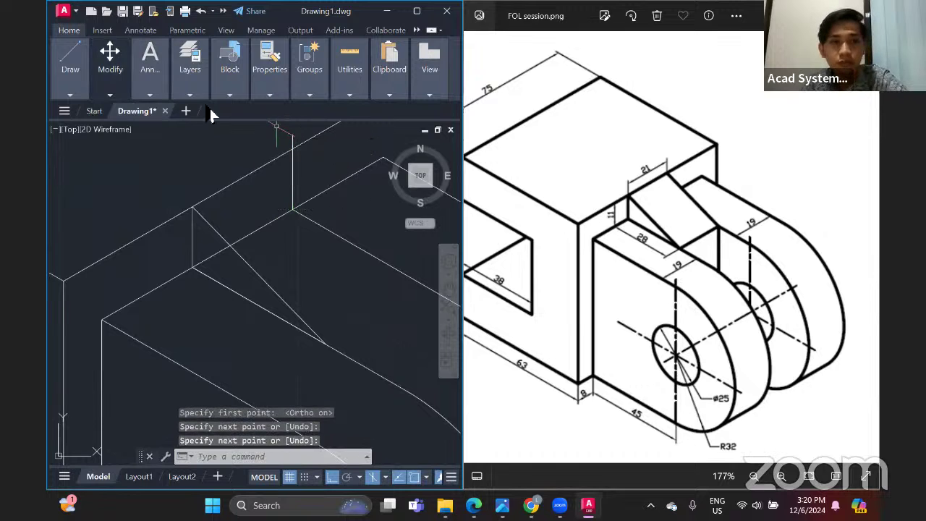
# Draw a 28-unit line along the rear lug's front upper edge from its wall end, turn Ortho off and end the command
pyautogui.click(71, 69)
pyautogui.click(64, 119)
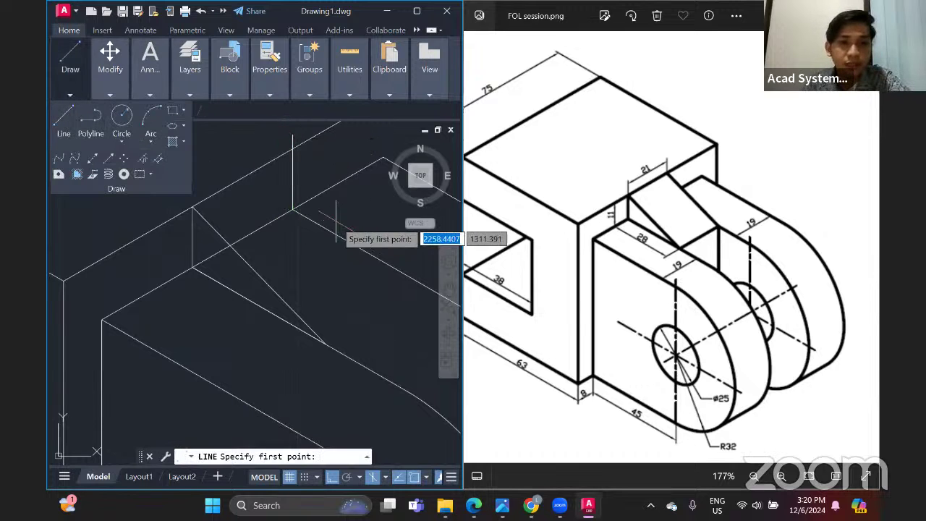
pyautogui.click(293, 210)
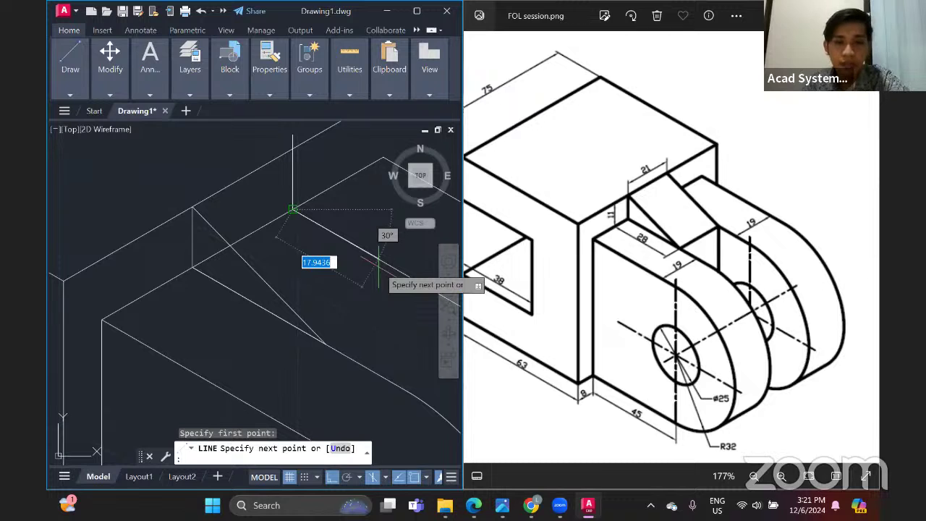
pyautogui.write('28')
pyautogui.press('Return')
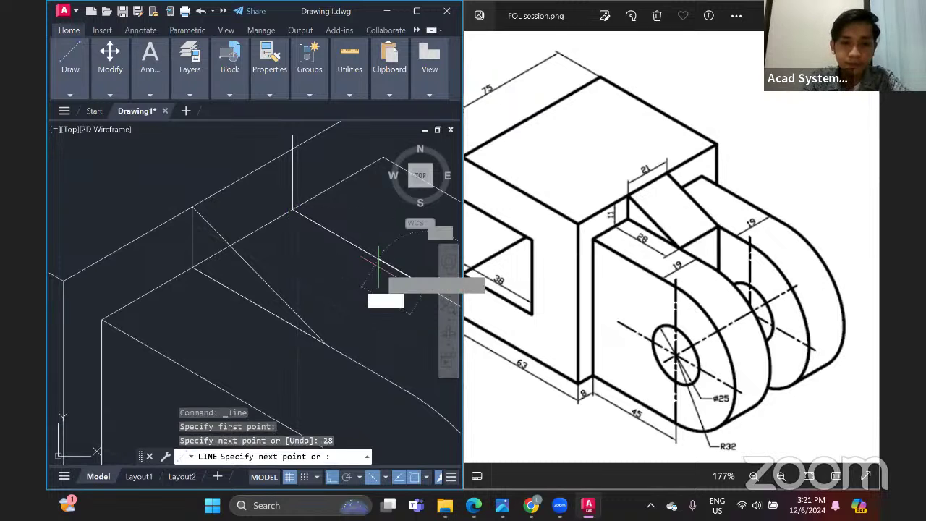
pyautogui.click(332, 477)
pyautogui.scroll(3, 307, 174)
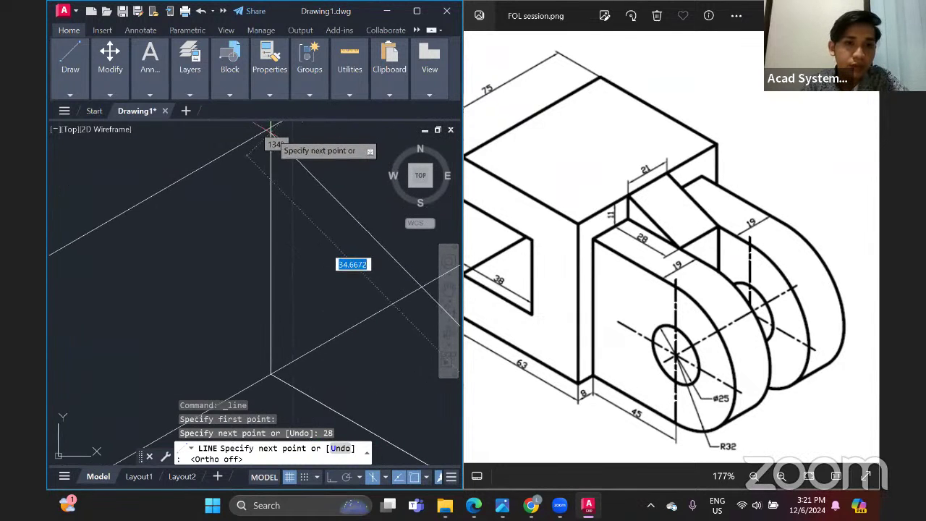
pyautogui.scroll(-3, 275, 138)
pyautogui.press('Escape')
# Trim the overhang of the rear lug's vertical line above the block's top edge
pyautogui.moveTo(298, 174); pyautogui.dragTo(218, 180, button='middle')
pyautogui.moveTo(110, 64)
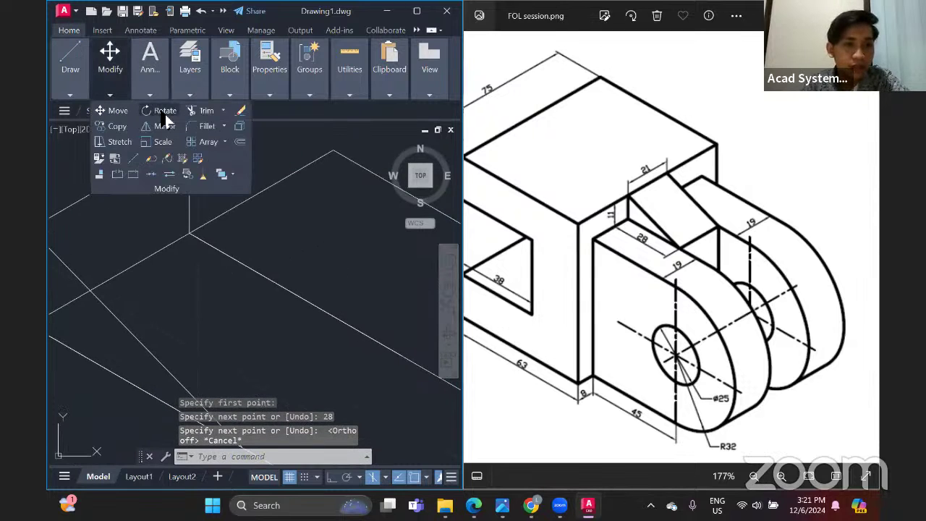
pyautogui.click(203, 110)
pyautogui.moveTo(291, 229)
pyautogui.mouseDown(button='middle')
pyautogui.moveTo(332, 266)
pyautogui.moveTo(289, 210)
pyautogui.mouseUp(button='middle')
# Draw a sloped line from the outer end of the rear lug's 28-unit line to the top of its vertical line
pyautogui.moveTo(71, 72)
pyautogui.click(66, 129)
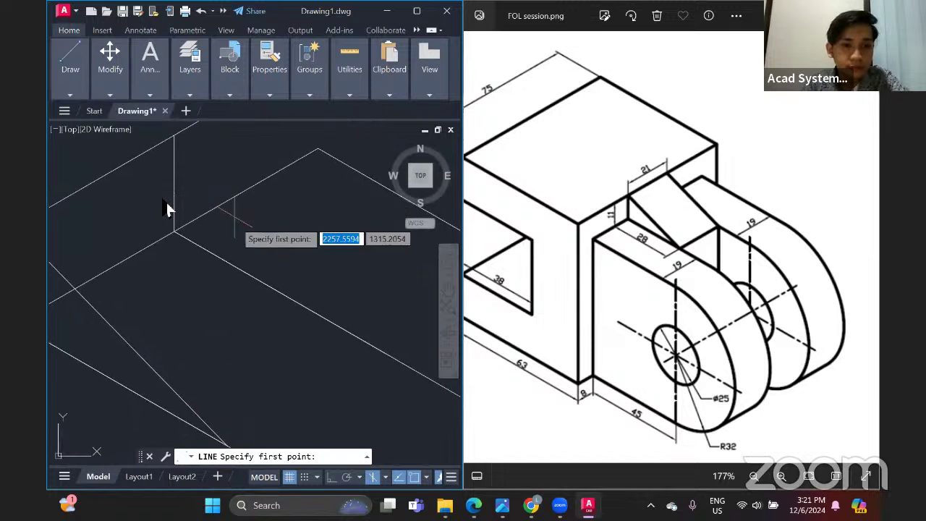
pyautogui.click(387, 354)
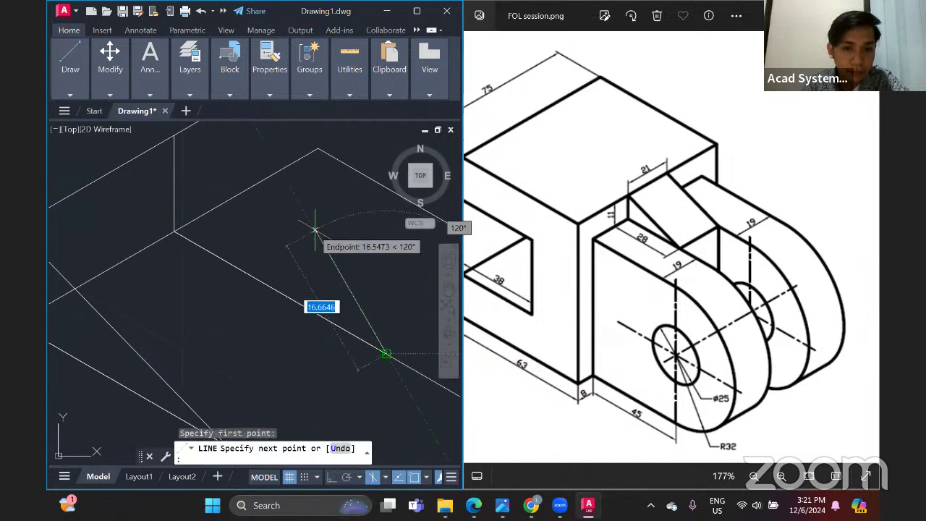
pyautogui.click(174, 136)
pyautogui.press('Return')
# With Ortho on, draw a line joining the outer ends of the two sloped lines, continuing vertically down past the front lug's upper edge
pyautogui.scroll(-3, 109, 138)
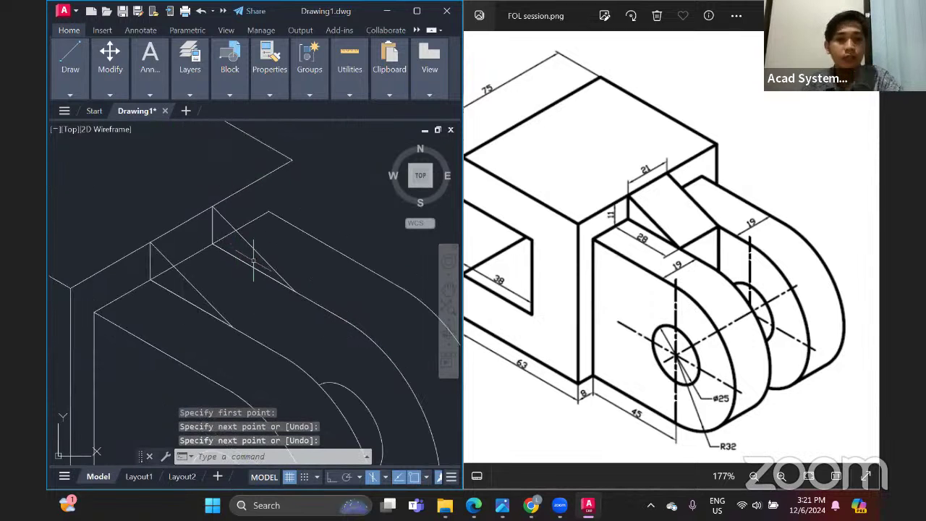
pyautogui.click(70, 94)
pyautogui.press('Return')
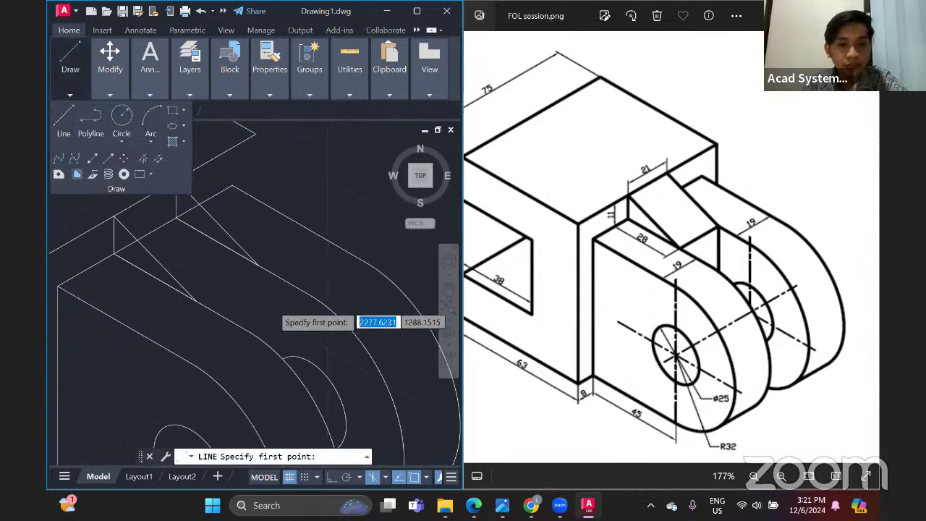
pyautogui.scroll(-2, 326, 325)
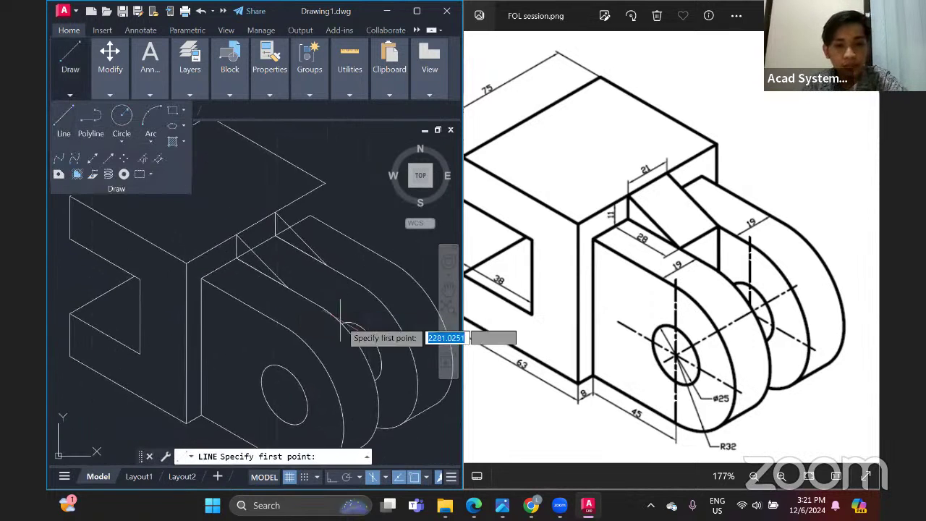
pyautogui.click(332, 477)
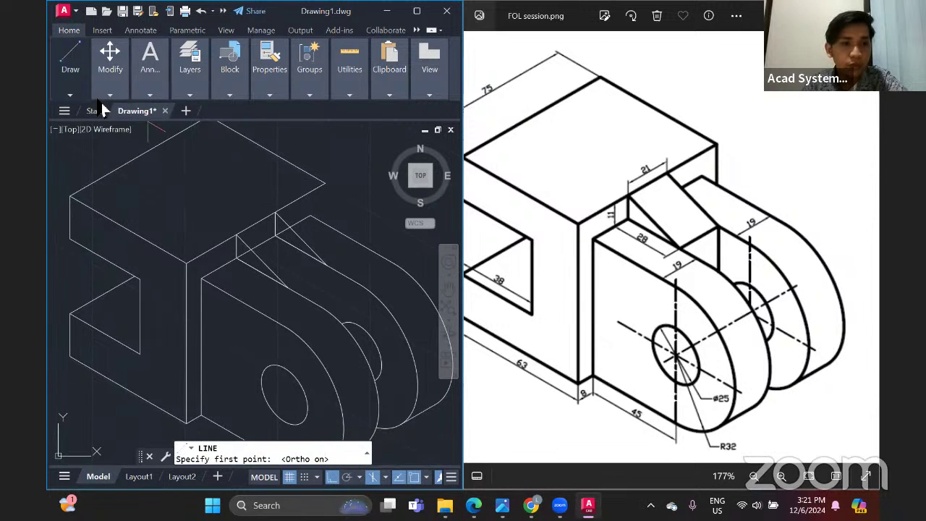
pyautogui.moveTo(80, 95)
pyautogui.click(77, 122)
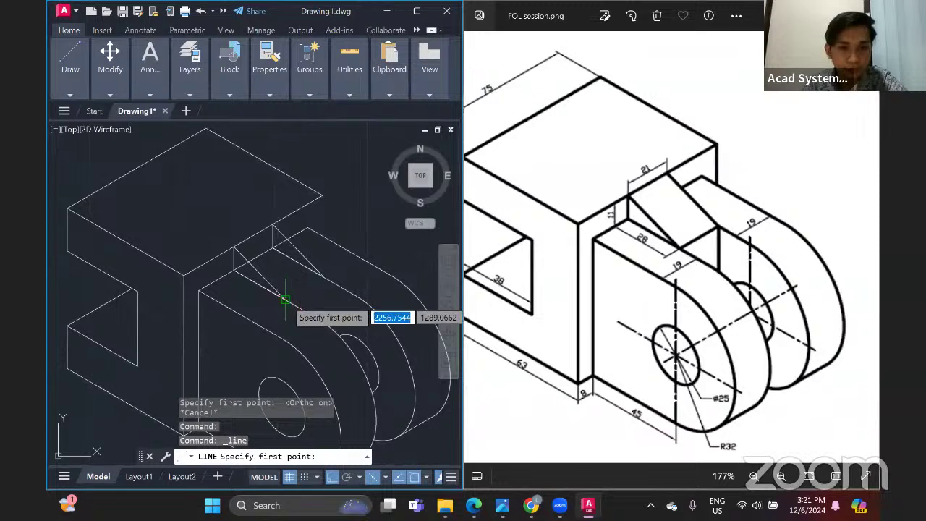
pyautogui.click(285, 300)
pyautogui.click(322, 279)
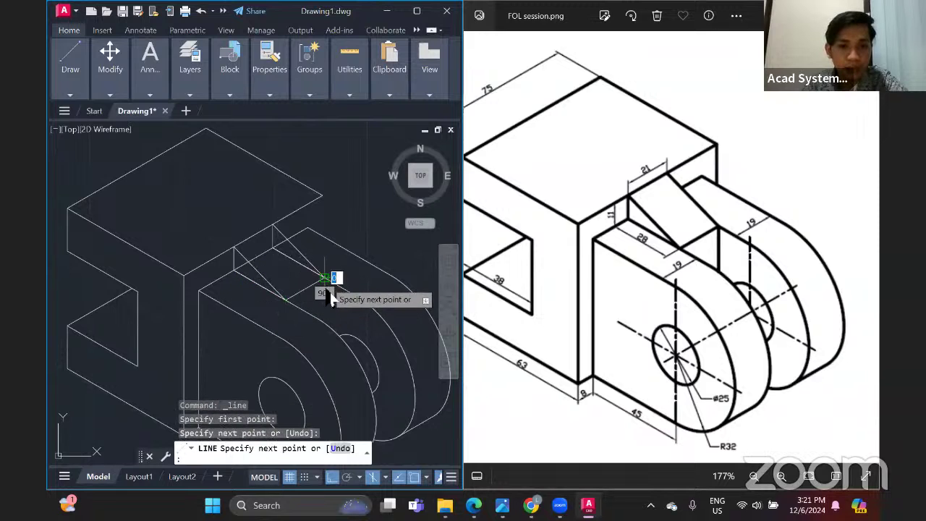
pyautogui.moveTo(324, 278); pyautogui.dragTo(330, 261, button='middle')
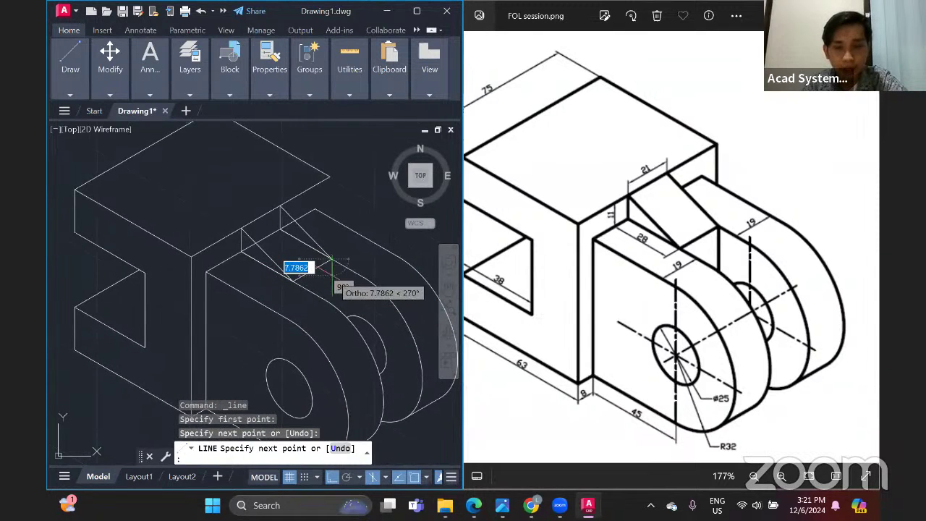
pyautogui.click(331, 319)
pyautogui.press('Return')
# Trim the overhang of the wedge's outer vertical line below the front lug's upper edge
pyautogui.scroll(3, 354, 284)
pyautogui.moveTo(354, 283); pyautogui.dragTo(355, 297, button='middle')
pyautogui.scroll(-2, 356, 296)
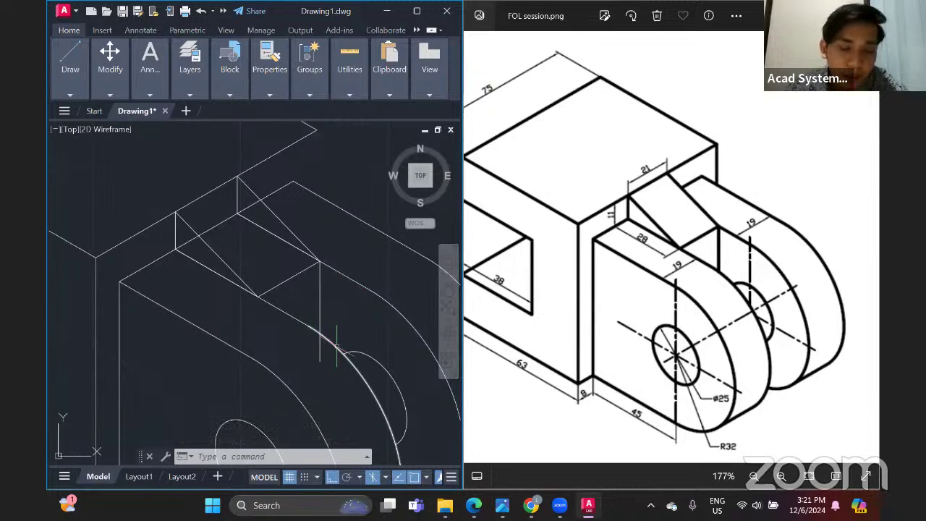
pyautogui.scroll(2, 337, 346)
pyautogui.click(71, 92)
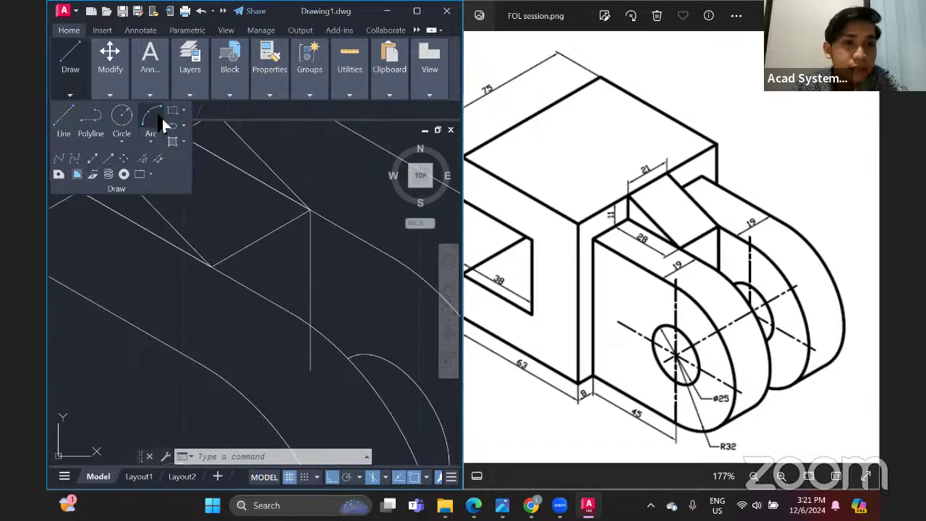
pyautogui.moveTo(110, 80)
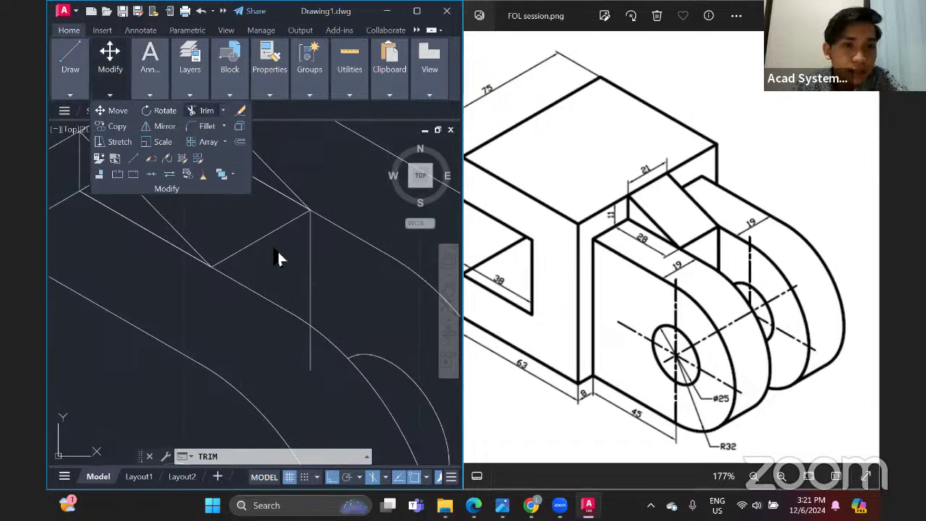
pyautogui.write('tr')
pyautogui.press('space')
pyautogui.click(310, 354)
# Trim the hidden lines behind the sloped wedge, including the rear lug's short vertical line at the wall, and end the command
pyautogui.moveTo(279, 252); pyautogui.dragTo(304, 292, button='middle')
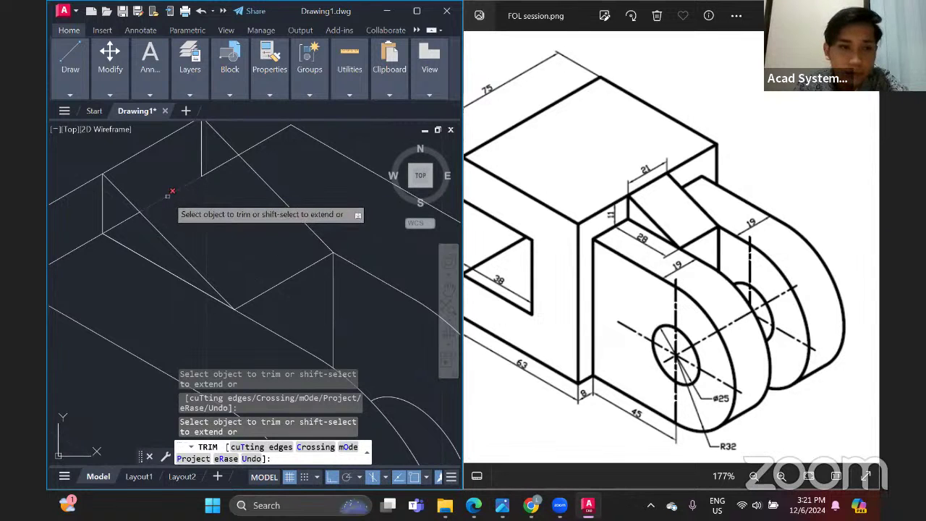
pyautogui.click(201, 150)
pyautogui.scroll(-5, 212, 170)
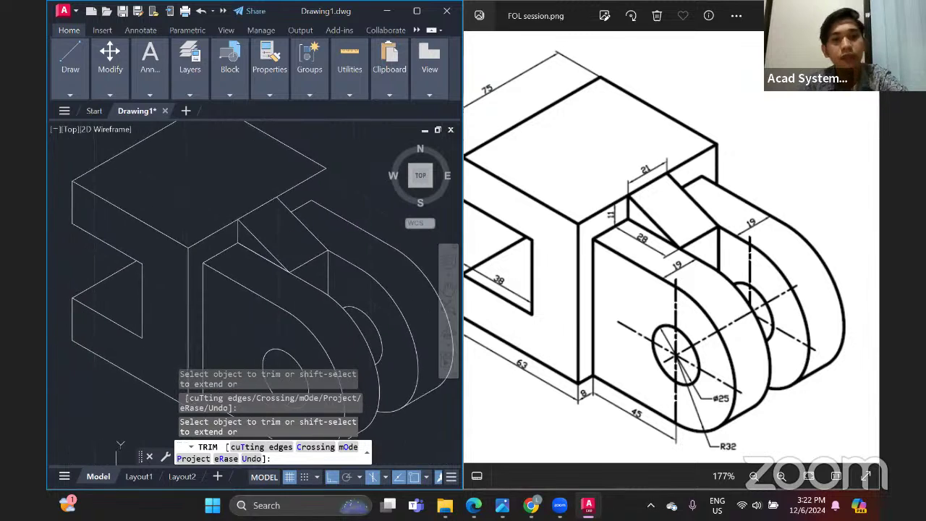
pyautogui.press('Escape')
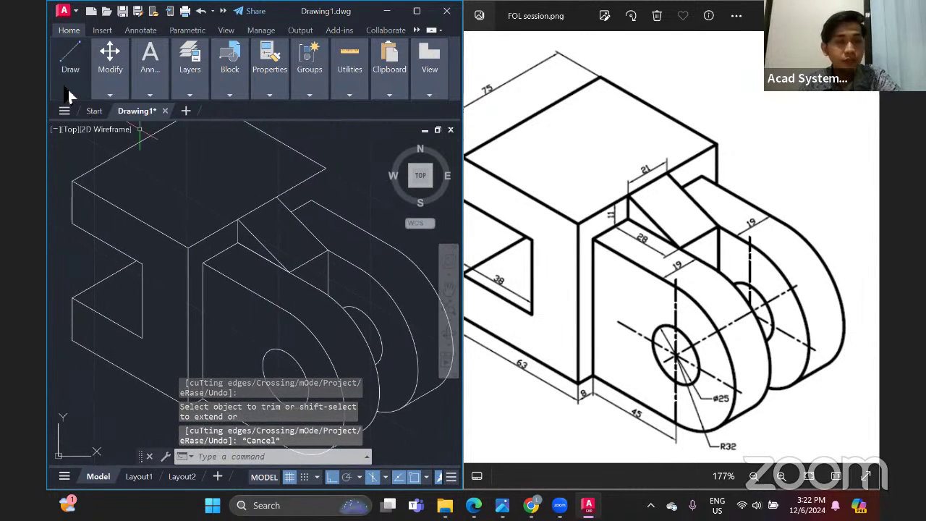
# Draw a vertical line down from the block's rear top corner, past the rear lug's upper edge
pyautogui.moveTo(65, 93)
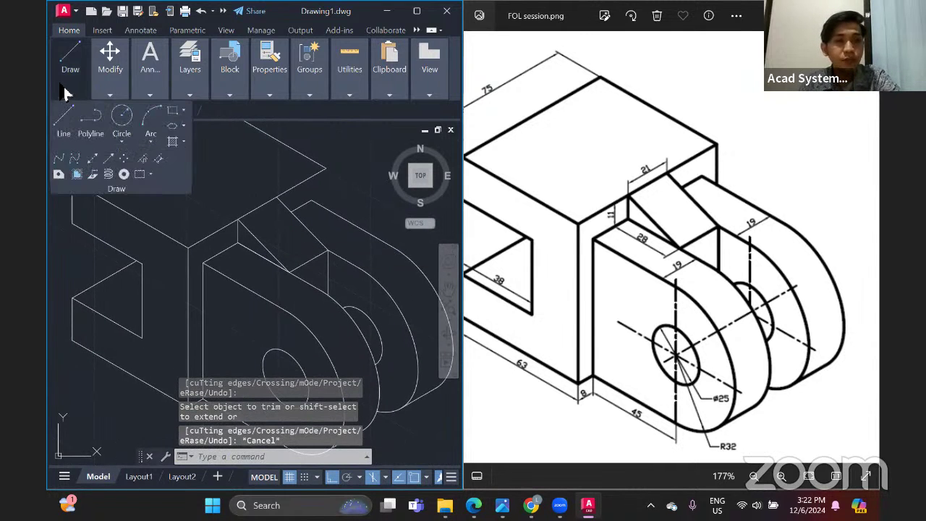
pyautogui.click(65, 129)
pyautogui.scroll(5, 311, 214)
pyautogui.moveTo(286, 248)
pyautogui.mouseDown(button='middle')
pyautogui.moveTo(272, 256)
pyautogui.moveTo(269, 286)
pyautogui.moveTo(290, 300)
pyautogui.mouseUp(button='middle')
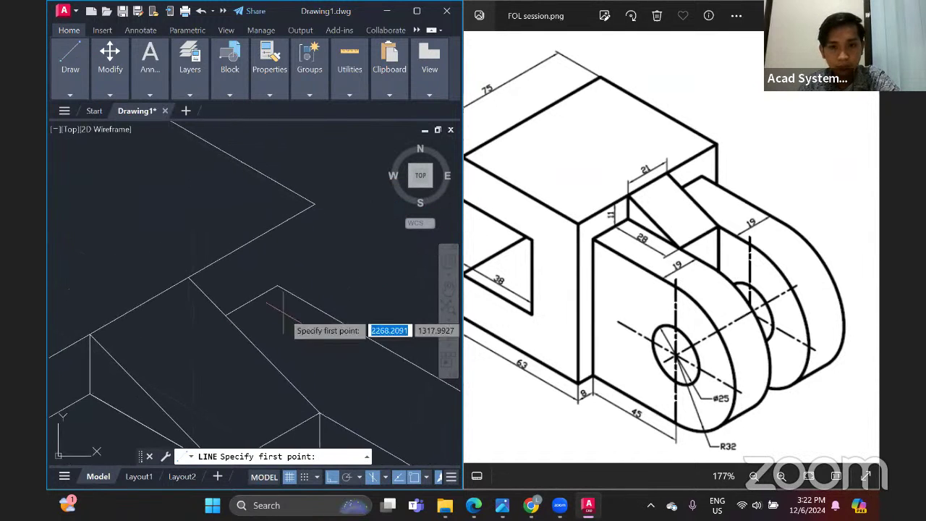
pyautogui.click(313, 204)
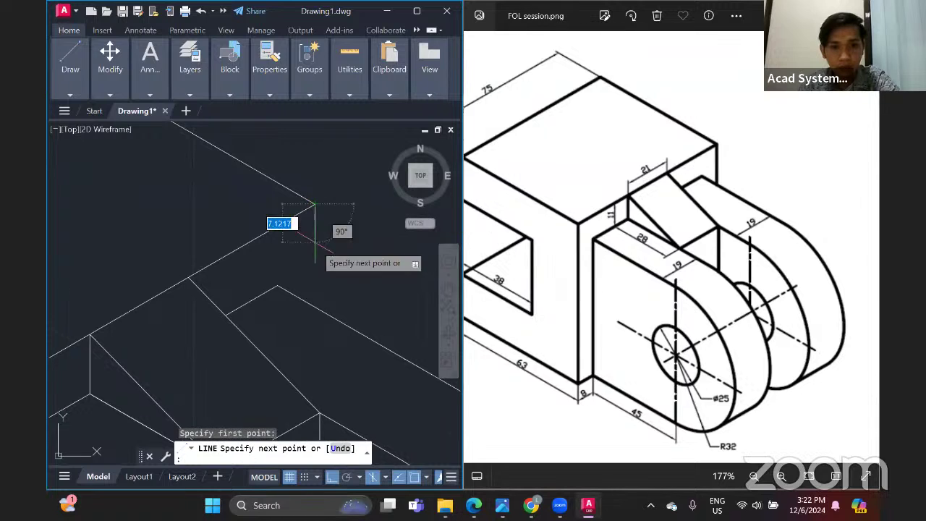
pyautogui.click(315, 338)
pyautogui.press('Return')
# Trim the overhang of the block's rear vertical line below the rear lug's upper edge
pyautogui.scroll(-3, 319, 304)
pyautogui.scroll(3, 318, 275)
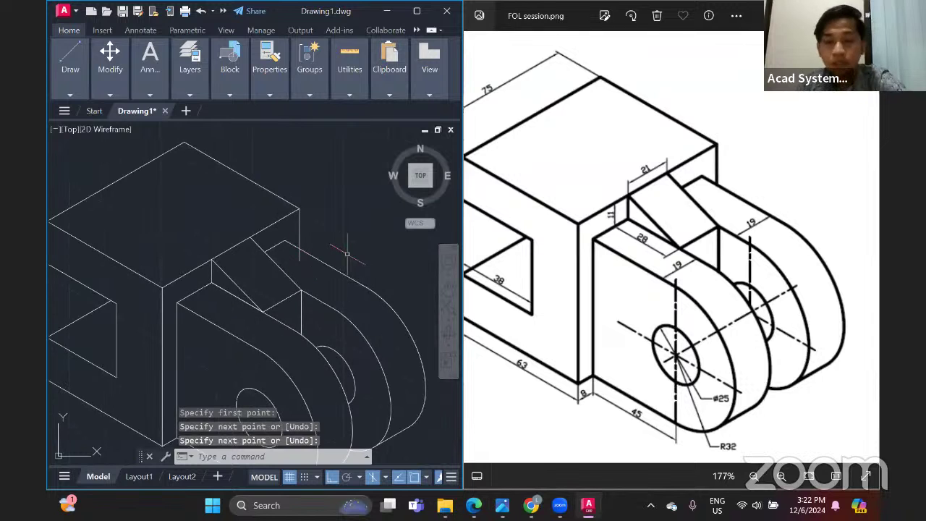
pyautogui.moveTo(231, 194); pyautogui.dragTo(265, 162, button='middle')
pyautogui.moveTo(110, 64)
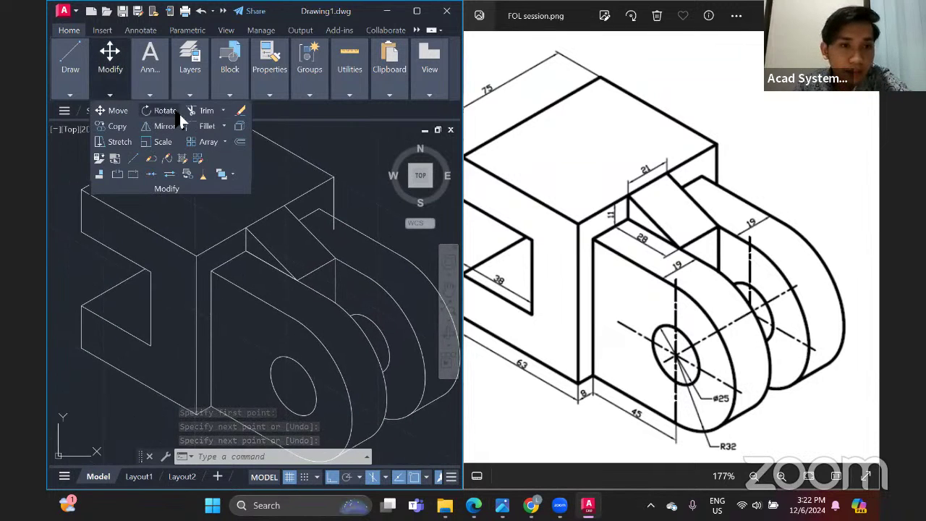
pyautogui.click(202, 110)
pyautogui.scroll(4, 326, 224)
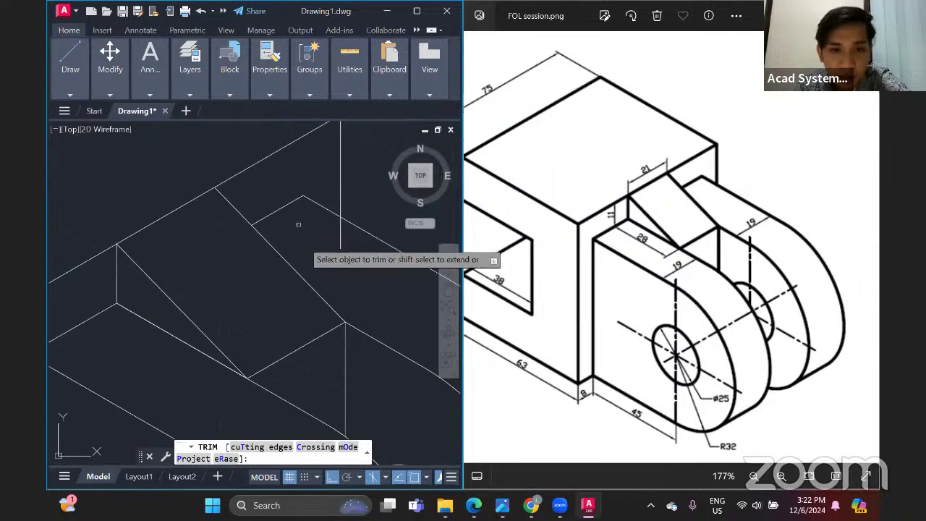
pyautogui.click(338, 231)
pyautogui.scroll(-3, 296, 230)
pyautogui.moveTo(296, 230); pyautogui.dragTo(299, 240, button='middle')
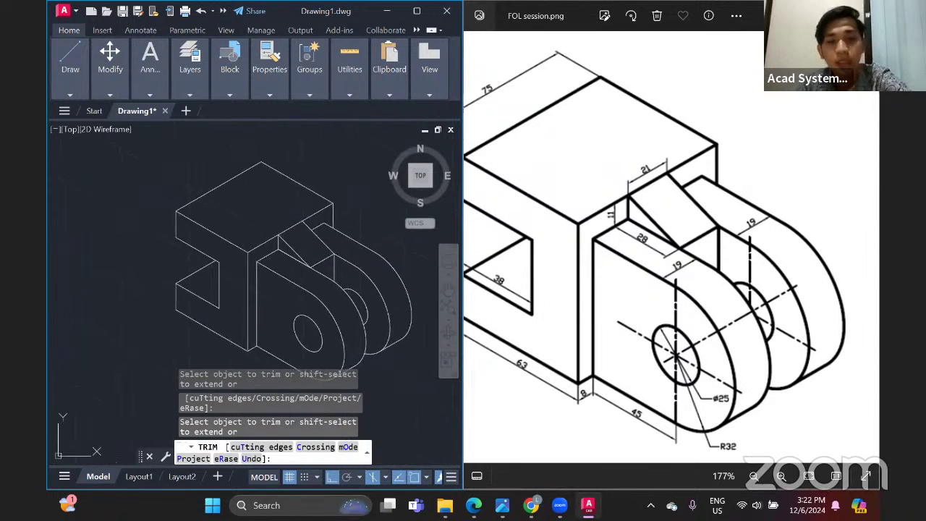
pyautogui.click(298, 239)
pyautogui.moveTo(293, 259)
pyautogui.mouseDown(button='middle')
pyautogui.moveTo(268, 241)
pyautogui.moveTo(294, 267)
pyautogui.mouseUp(button='middle')
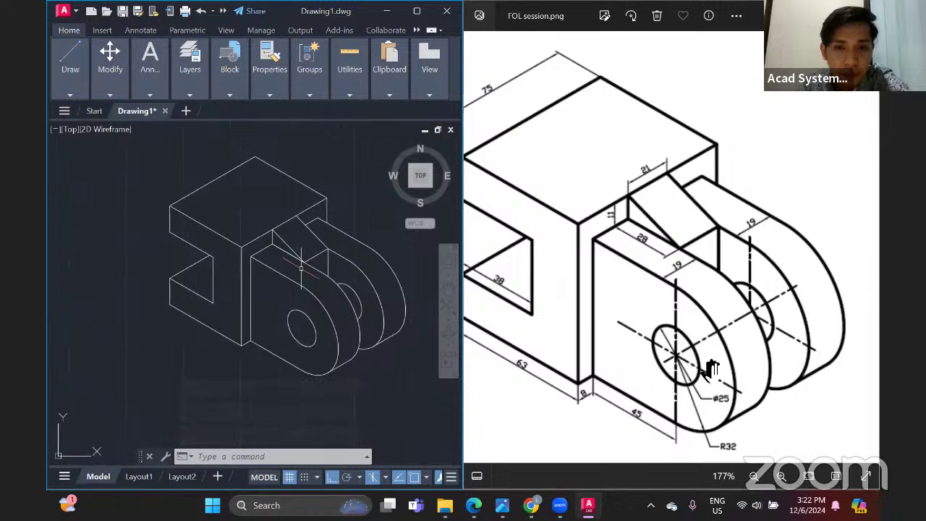
# Examine the next reference figure, the ribbed plate with two holes and a cylindrical boss, and find empty drawing space beside the finished block
pyautogui.moveTo(735, 353); pyautogui.dragTo(726, 351)
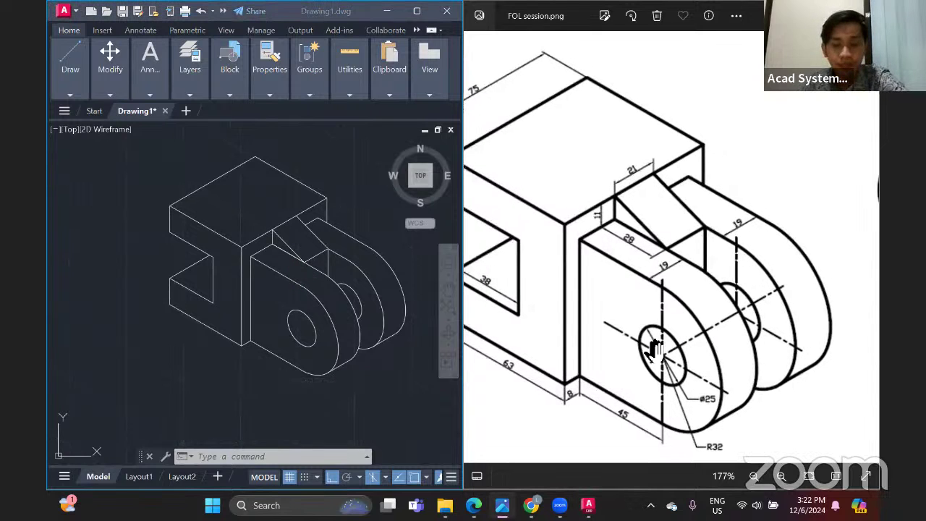
pyautogui.moveTo(614, 329)
pyautogui.mouseDown()
pyautogui.moveTo(672, 338)
pyautogui.moveTo(605, 327)
pyautogui.moveTo(585, 314)
pyautogui.moveTo(612, 320)
pyautogui.moveTo(567, 328)
pyautogui.mouseUp()
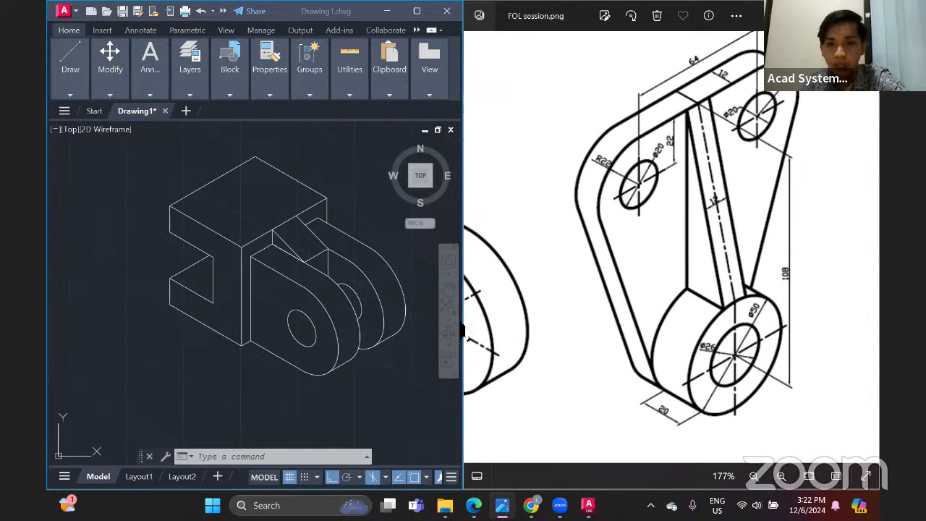
pyautogui.click(395, 341)
pyautogui.moveTo(395, 340)
pyautogui.mouseDown()
pyautogui.moveTo(358, 376)
pyautogui.moveTo(385, 396)
pyautogui.mouseUp()
pyautogui.press('Escape')
pyautogui.click(385, 397)
pyautogui.moveTo(385, 397); pyautogui.dragTo(366, 374, button='middle')
pyautogui.press('Escape')
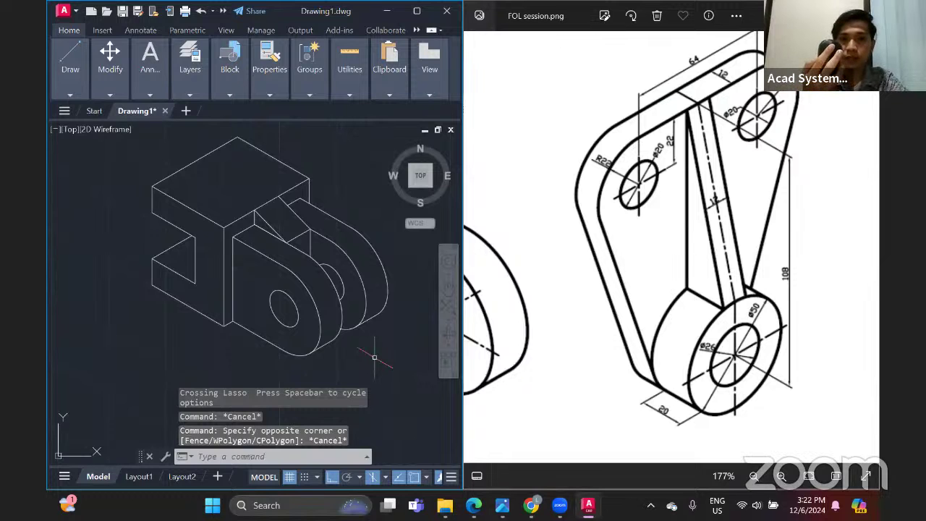
pyautogui.moveTo(374, 356)
pyautogui.mouseDown(button='middle')
pyautogui.moveTo(244, 351)
pyautogui.moveTo(193, 362)
pyautogui.mouseUp(button='middle')
pyautogui.moveTo(254, 372); pyautogui.dragTo(227, 349, button='middle')
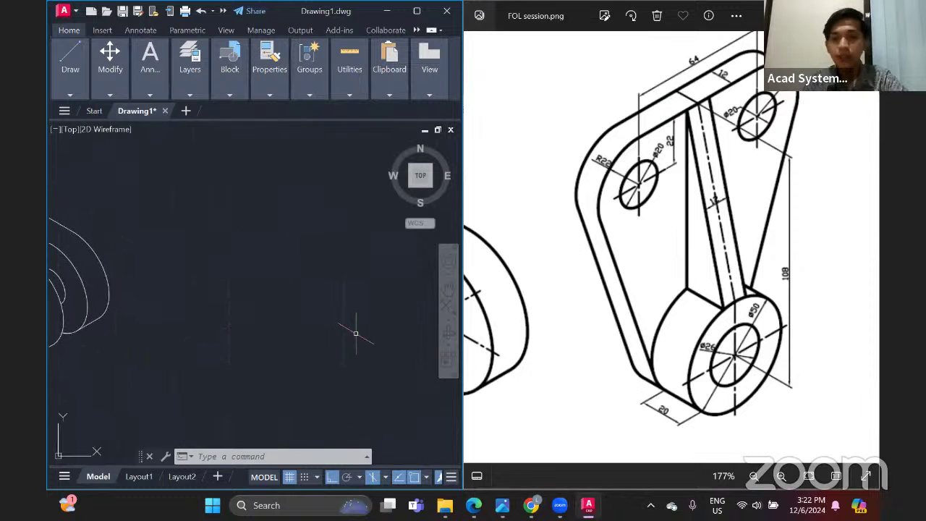
# Open the choice of ellipse types for drawing the second reference figure
pyautogui.click(780, 420)
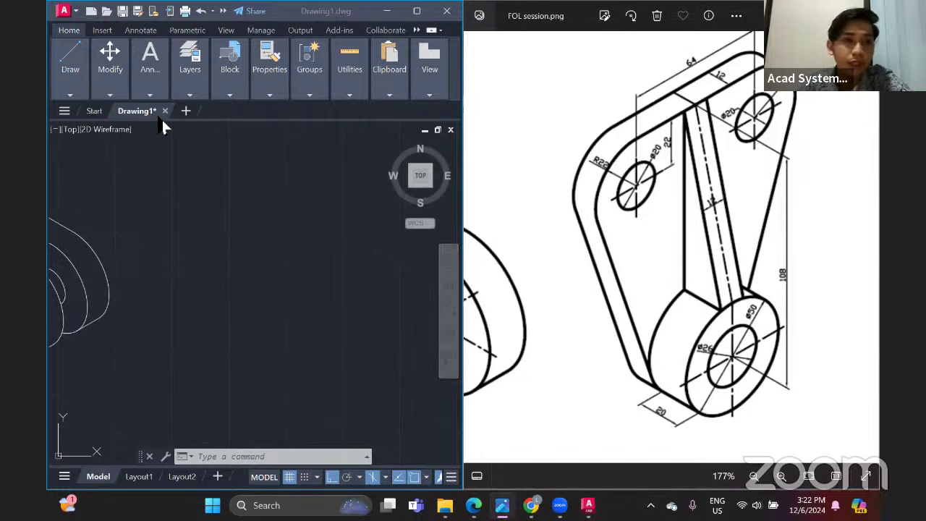
pyautogui.click(71, 64)
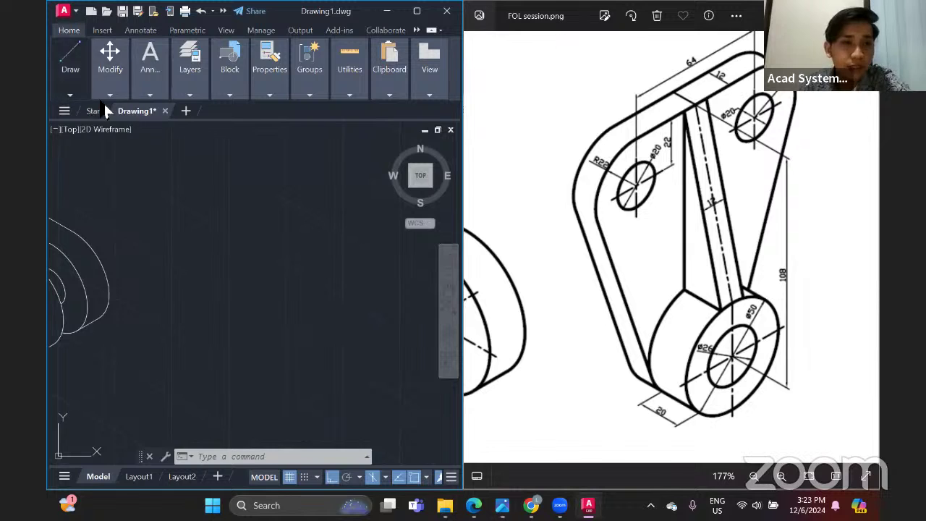
pyautogui.click(184, 128)
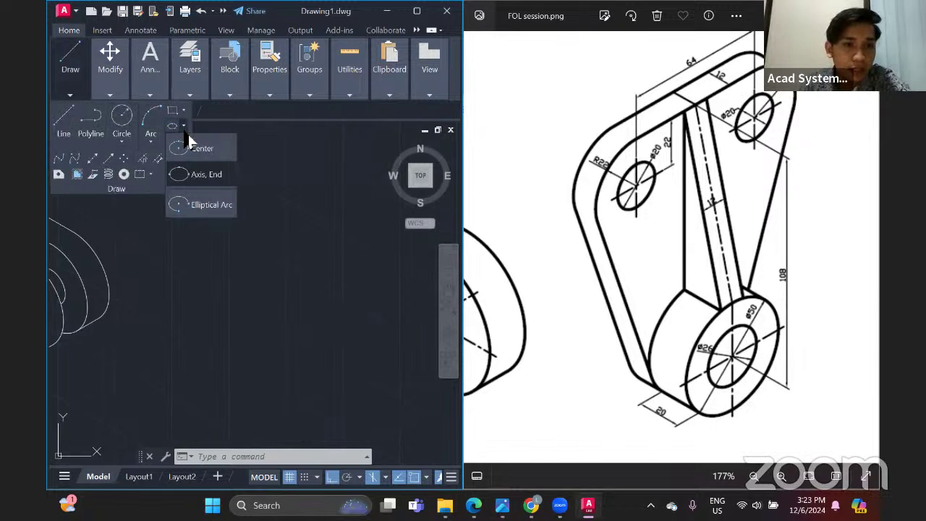
# Draw an isocircle of diameter 26 on the right isoplane in the empty area beside the existing part
pyautogui.click(192, 179)
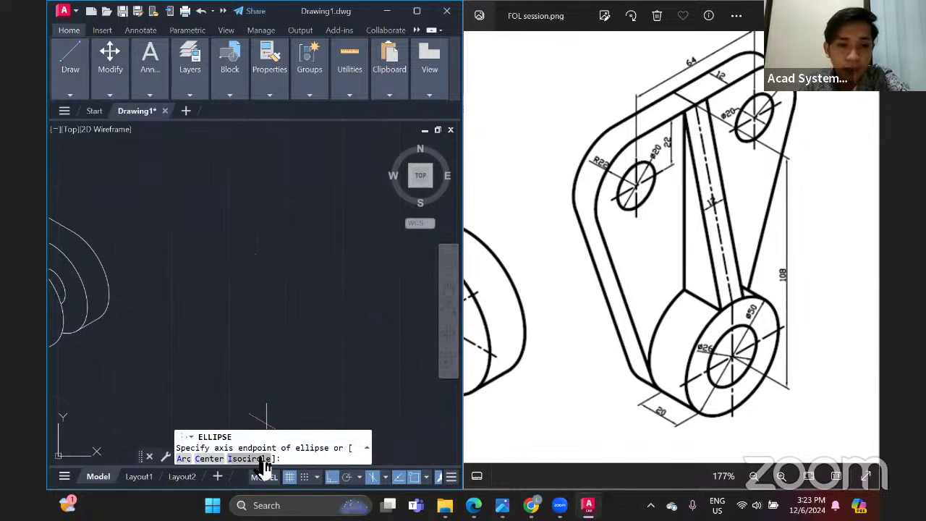
pyautogui.click(264, 459)
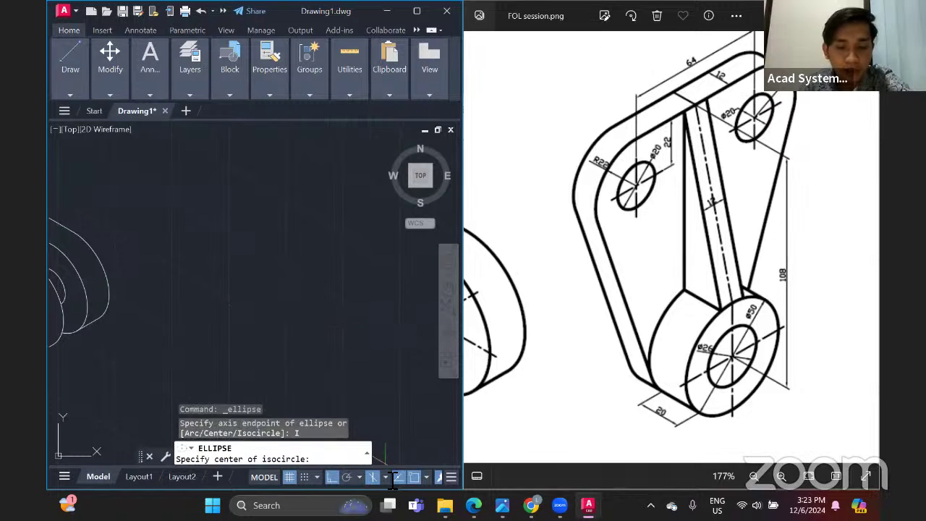
pyautogui.click(388, 477)
pyautogui.click(397, 457)
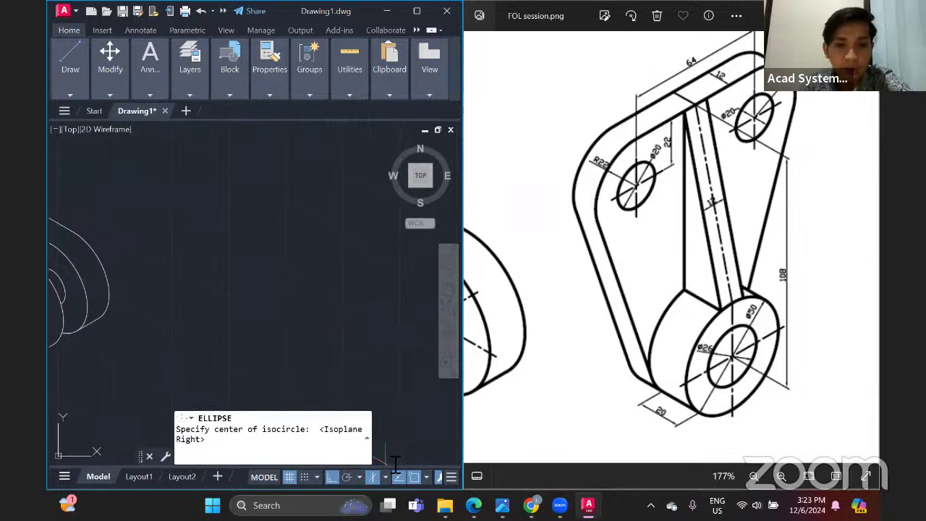
pyautogui.click(326, 310)
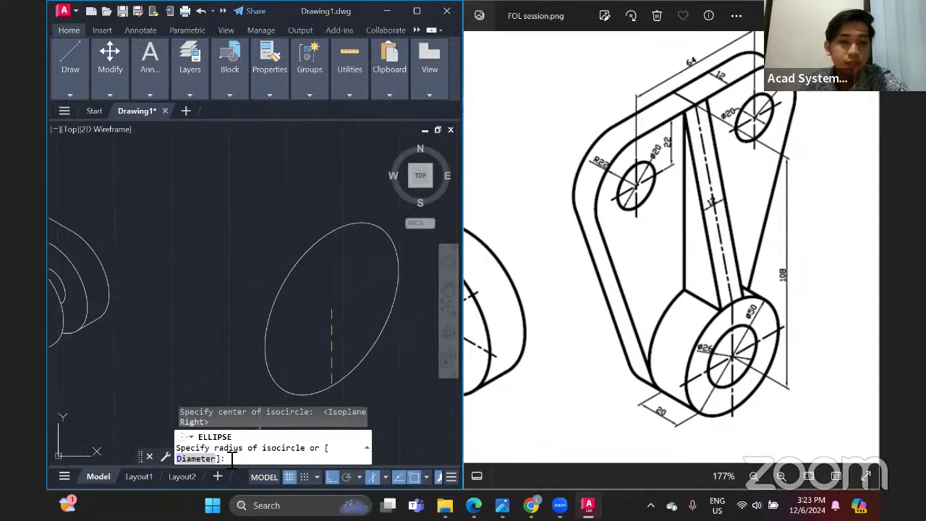
pyautogui.click(210, 460)
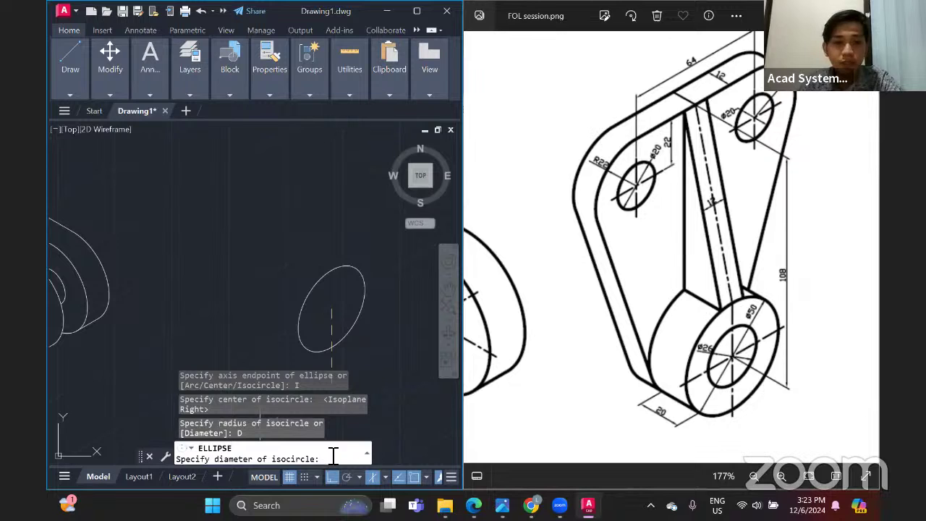
pyautogui.write('26')
pyautogui.press('Return')
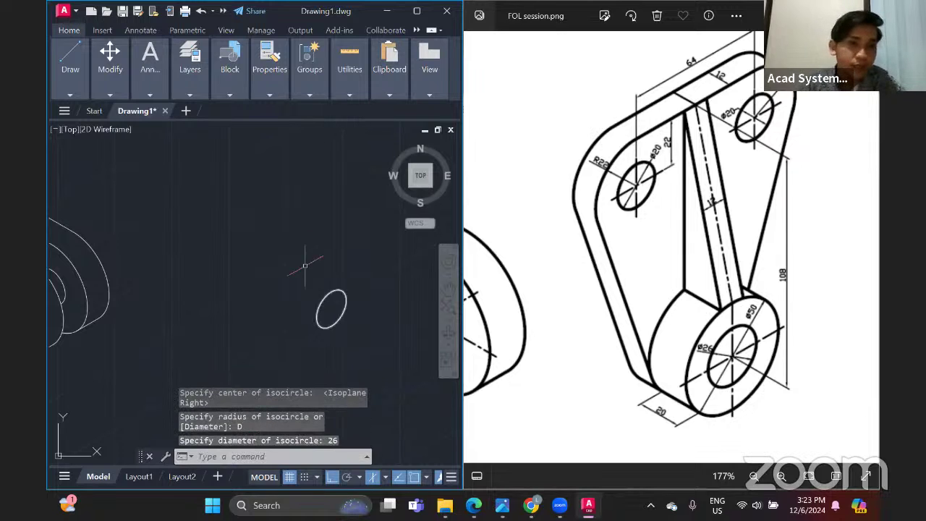
# Draw a concentric isocircle with radius 50 around the diameter 26 isocircle
pyautogui.rightClick(183, 184)
pyautogui.click(194, 189)
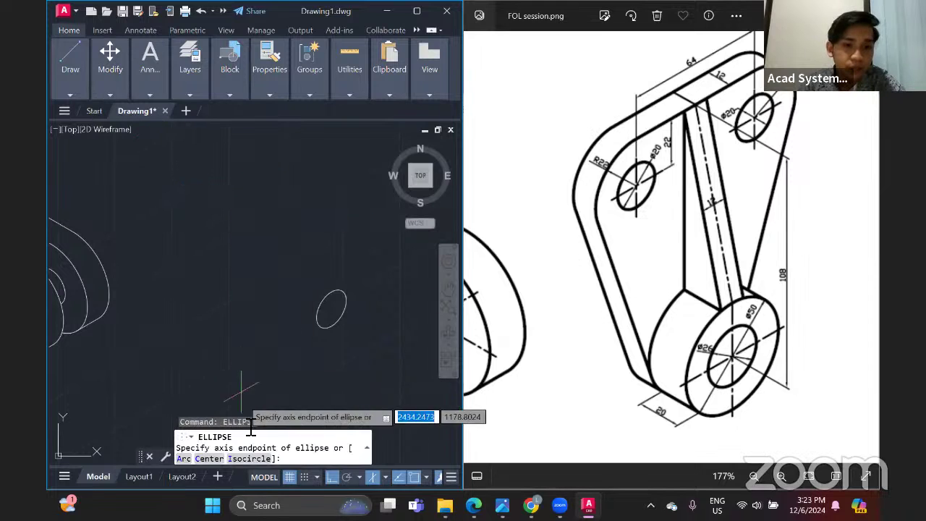
pyautogui.click(250, 459)
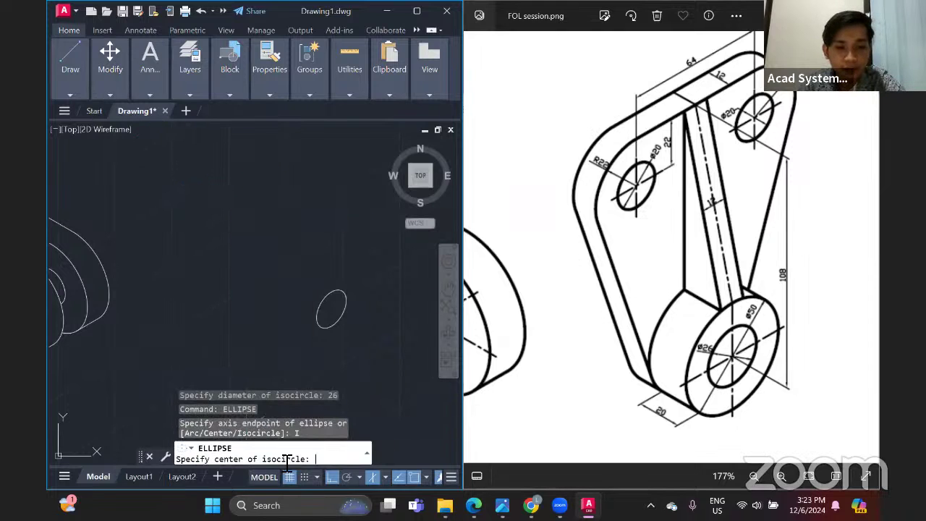
pyautogui.click(332, 309)
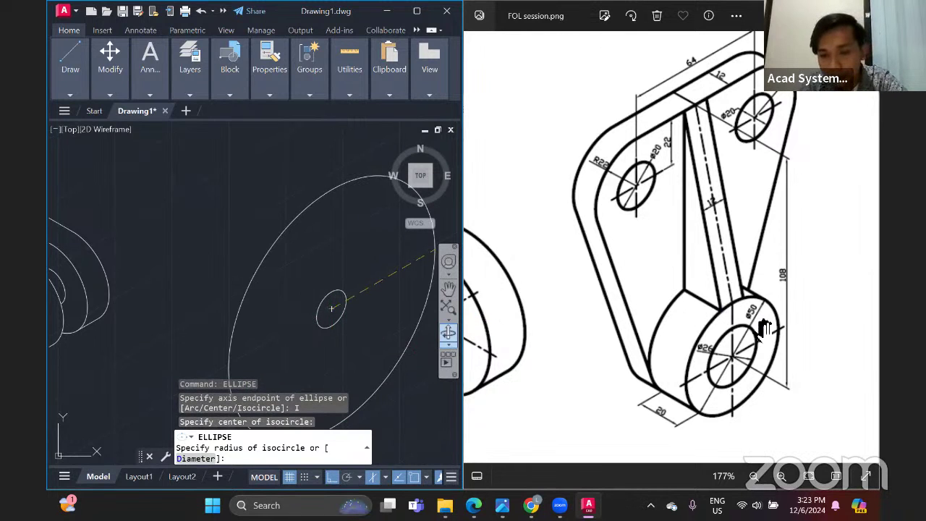
pyautogui.write('50')
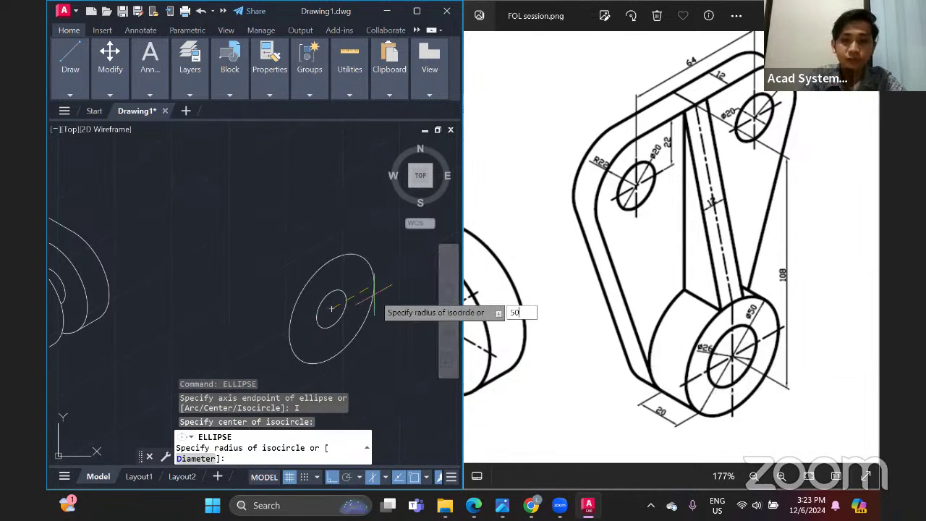
pyautogui.press('Return')
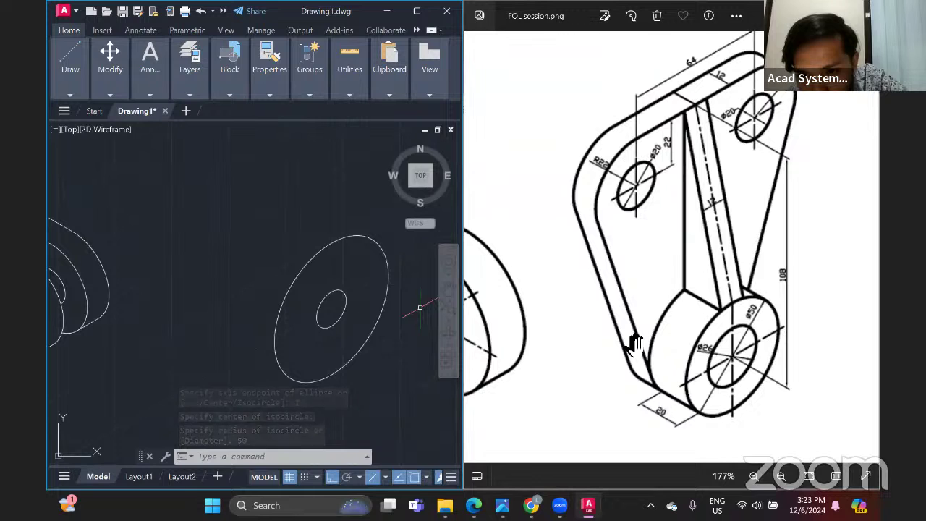
pyautogui.scroll(2, 332, 306)
pyautogui.scroll(-2, 332, 306)
pyautogui.press('Escape')
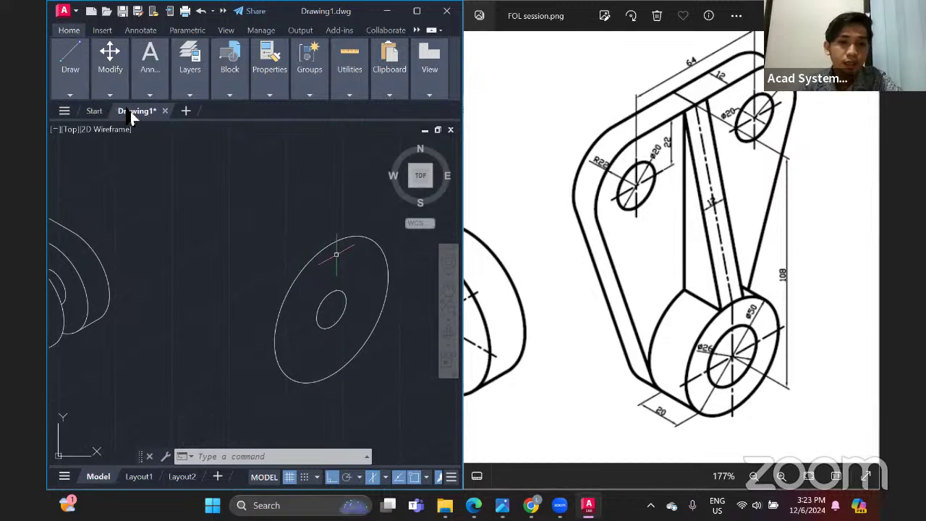
# Erase the oversized outer isocircle around the diameter 26 one
pyautogui.rightClick(329, 247)
pyautogui.click(110, 58)
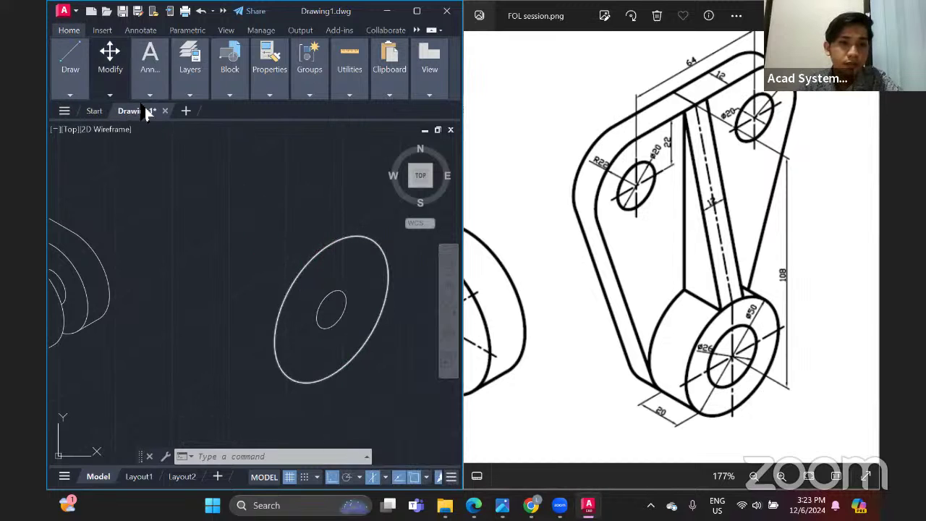
pyautogui.click(325, 250)
pyautogui.click(323, 250)
pyautogui.click(321, 251)
pyautogui.press('Return')
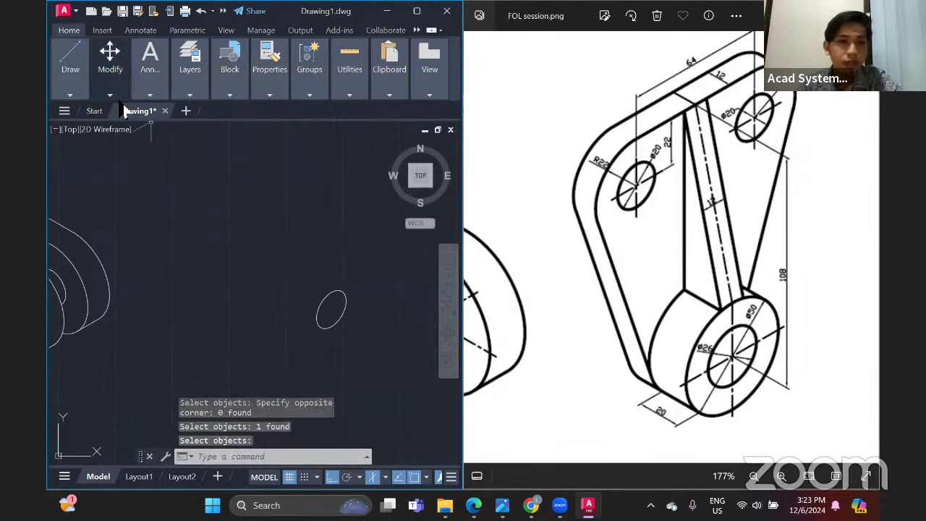
pyautogui.moveTo(70, 65)
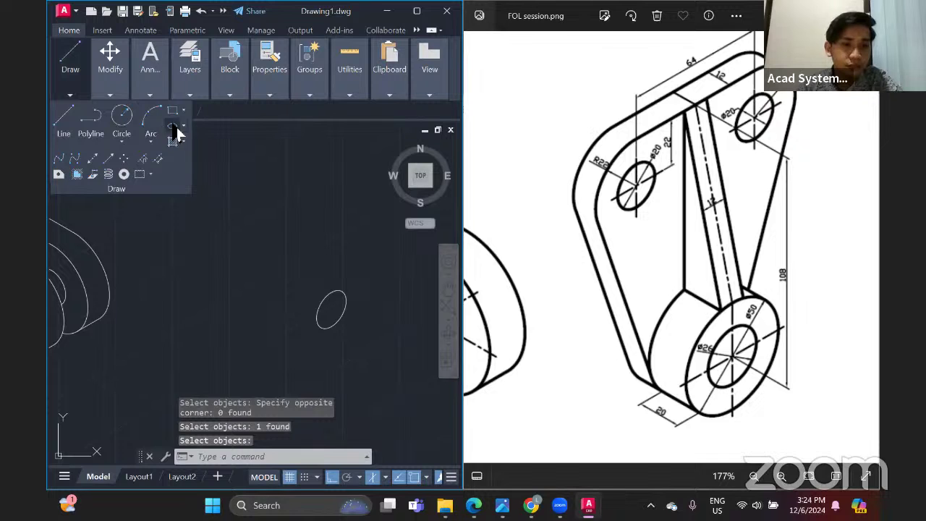
pyautogui.click(177, 131)
pyautogui.click(335, 307)
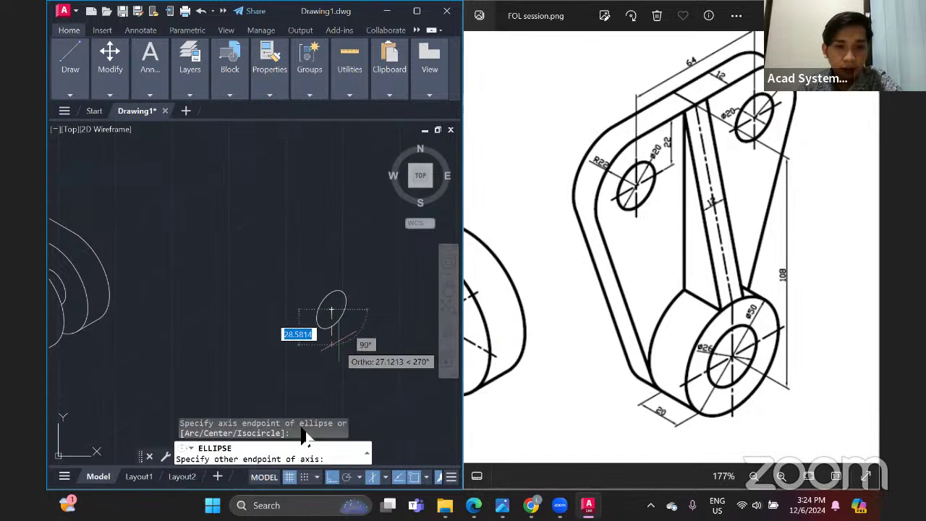
pyautogui.press('Escape')
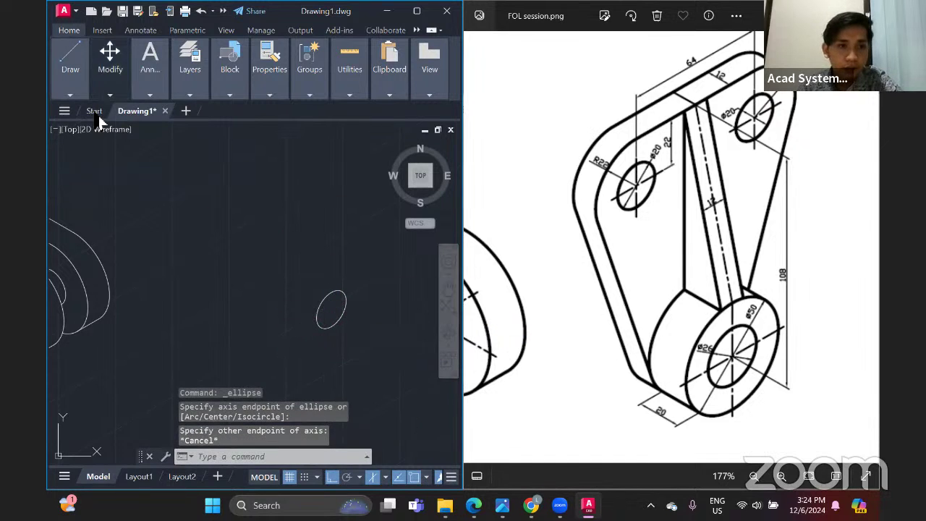
# Draw an isocircle of diameter 50 concentric with the diameter 26 isocircle
pyautogui.moveTo(110, 80)
pyautogui.moveTo(71, 91)
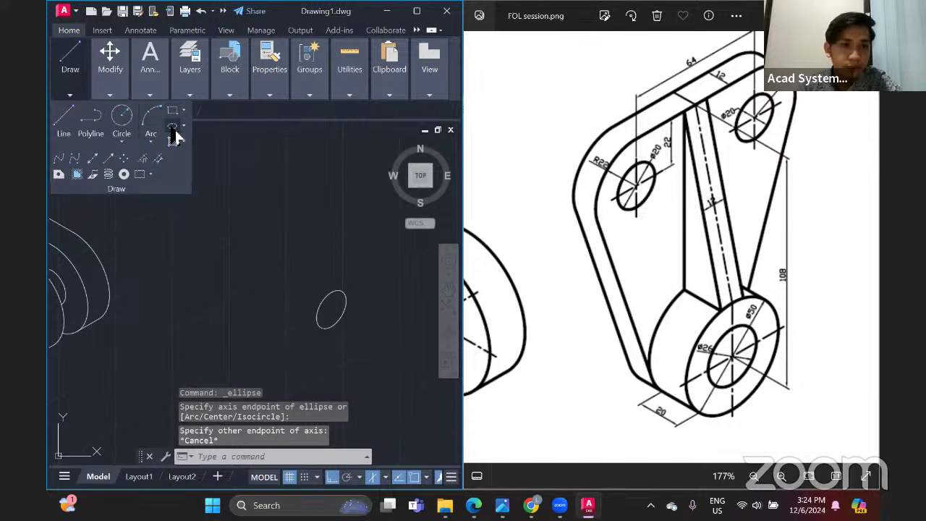
pyautogui.press('space')
pyautogui.click(262, 458)
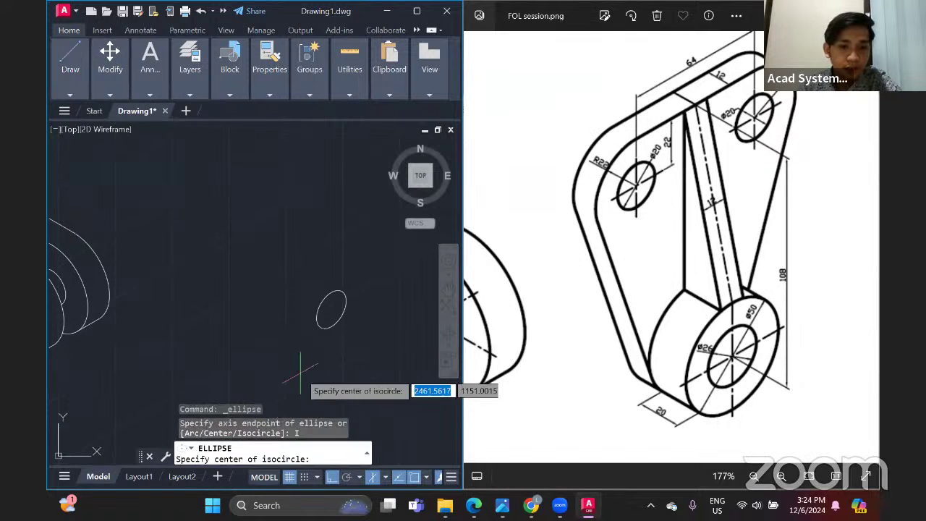
pyautogui.click(332, 310)
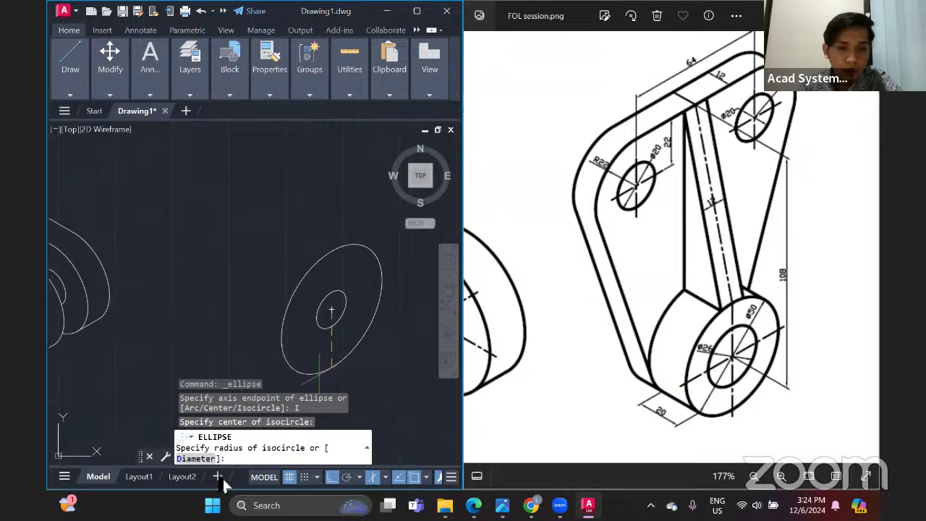
pyautogui.click(202, 460)
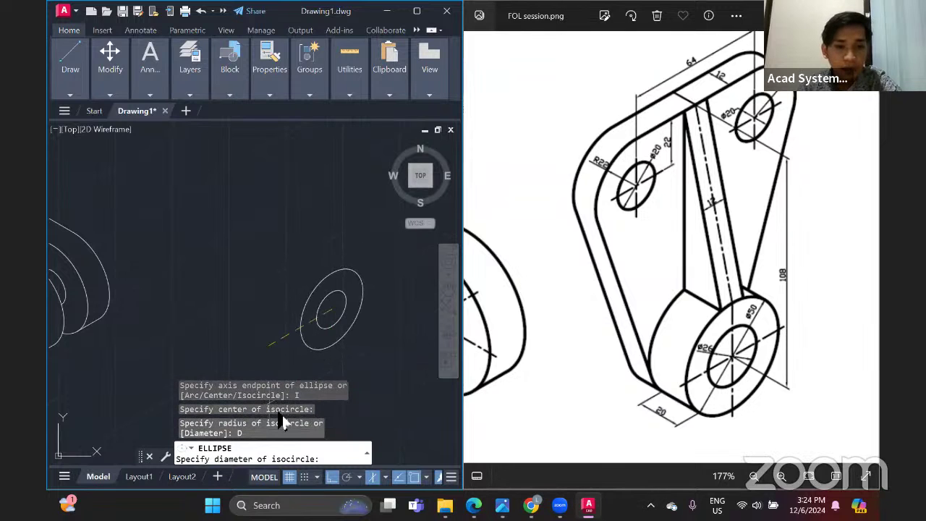
pyautogui.press('Return')
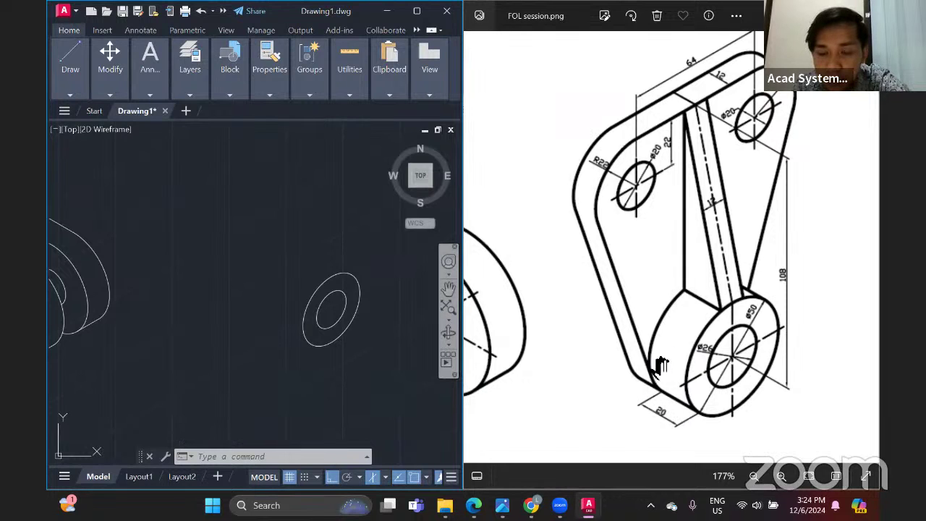
# Draw a 20-unit line from the isocircles' centre at 150° on the left isoplane for the hub's thickness
pyautogui.click(70, 69)
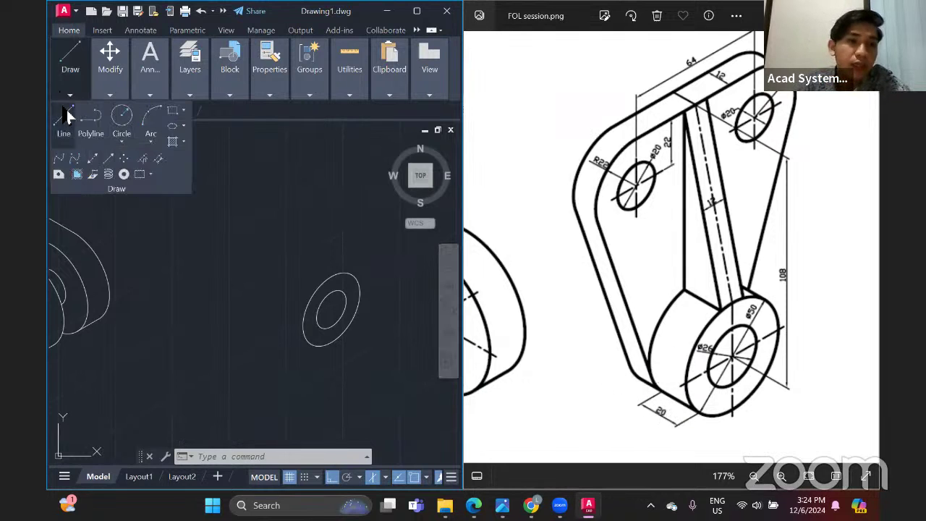
pyautogui.click(65, 116)
pyautogui.click(387, 478)
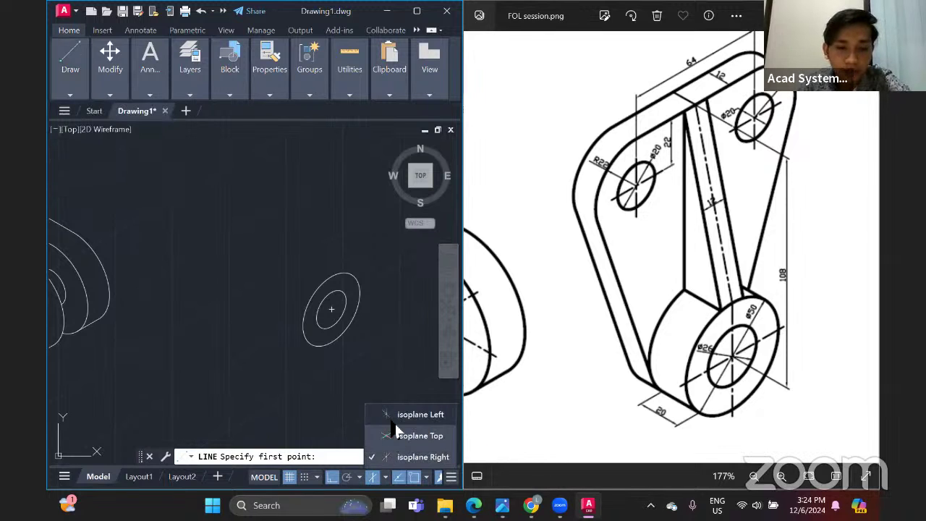
pyautogui.click(416, 414)
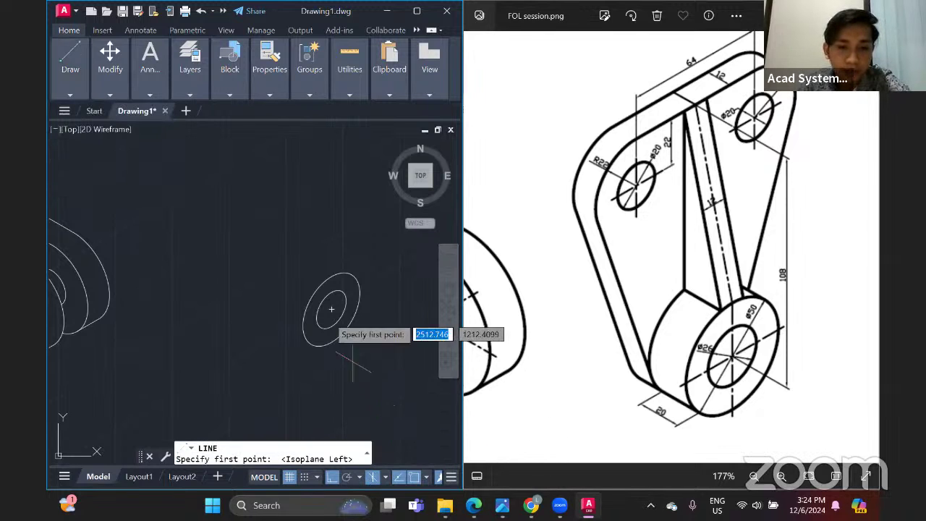
pyautogui.click(331, 309)
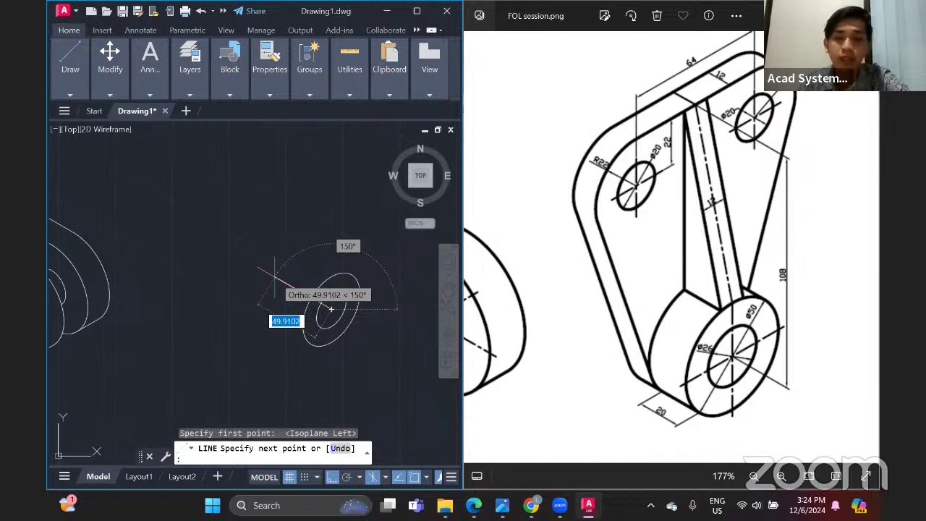
pyautogui.write('20')
pyautogui.press('Return')
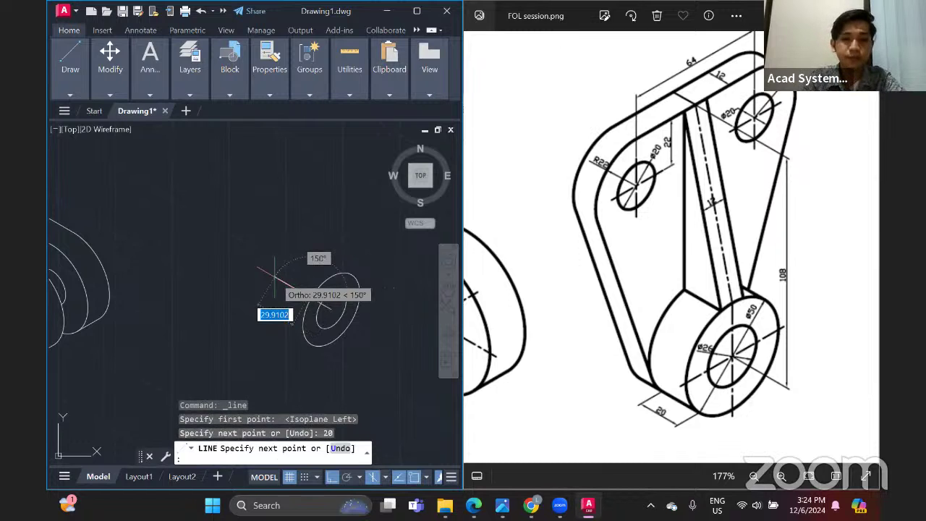
pyautogui.press('Return')
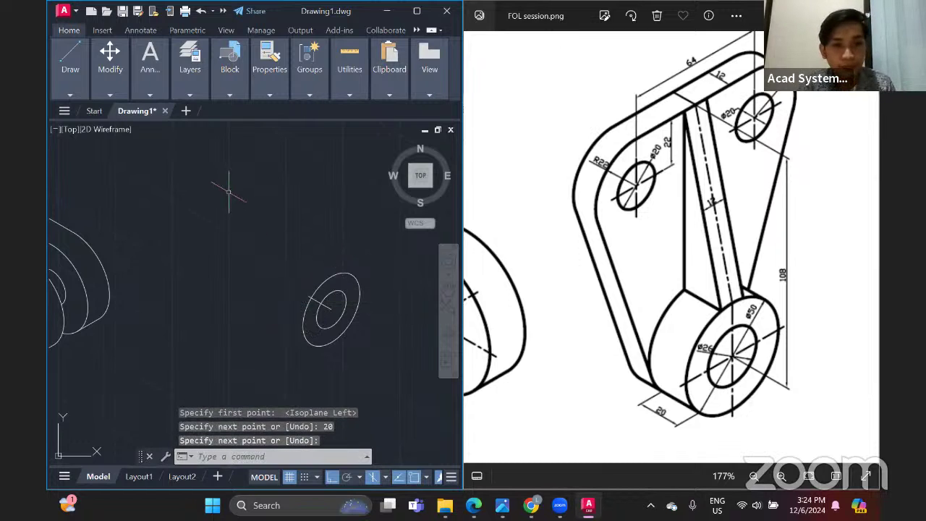
# Draw an isocircle of diameter 26 on the right isoplane, centred on the far end of the 20-unit line
pyautogui.scroll(3, 296, 288)
pyautogui.scroll(-2, 322, 293)
pyautogui.moveTo(322, 293); pyautogui.dragTo(265, 273, button='middle')
pyautogui.click(69, 95)
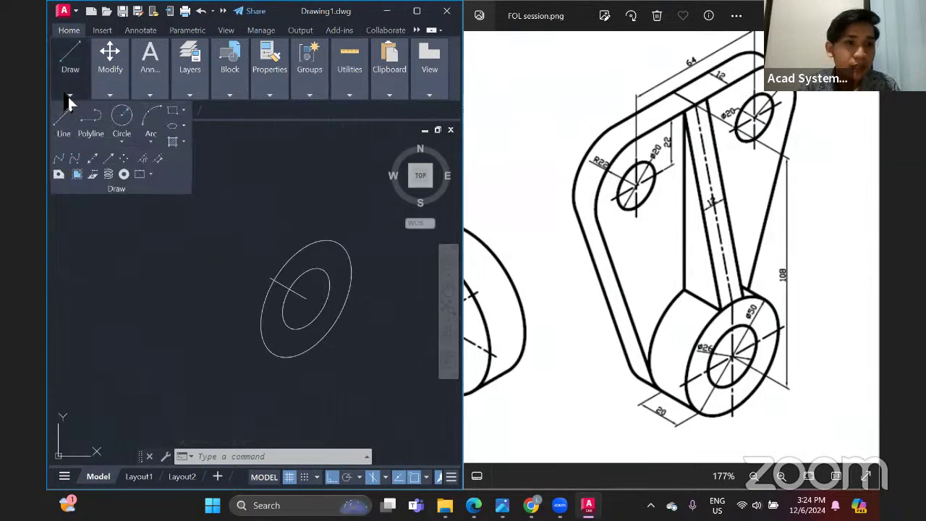
pyautogui.click(184, 129)
pyautogui.click(191, 174)
pyautogui.write('I')
pyautogui.press('Return')
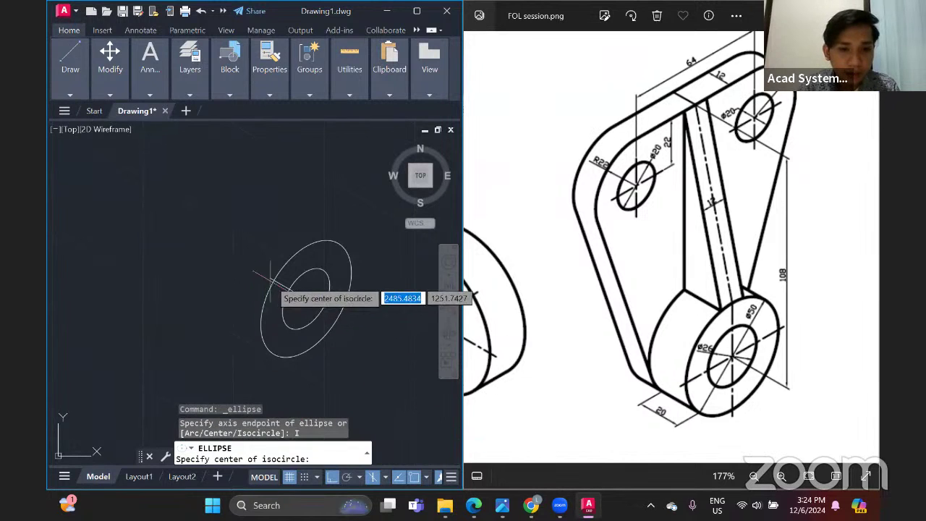
pyautogui.click(387, 477)
pyautogui.click(405, 456)
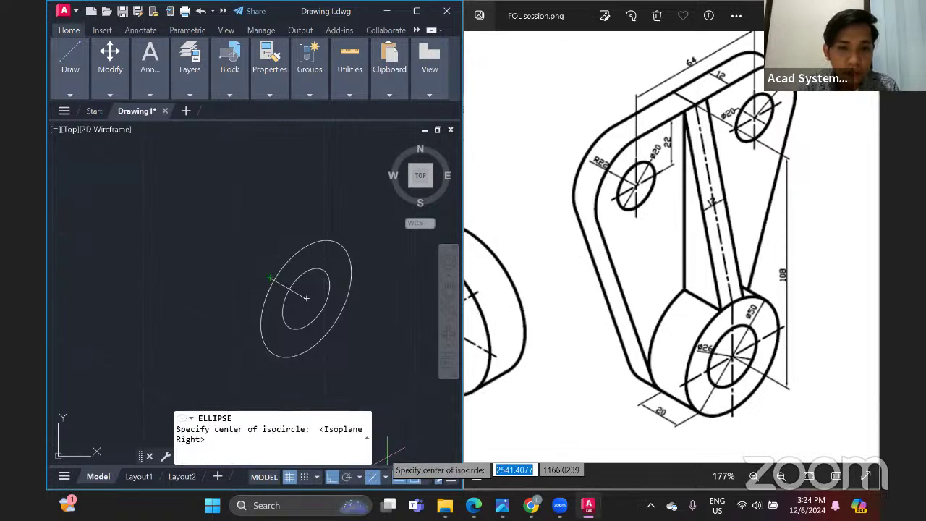
pyautogui.click(270, 280)
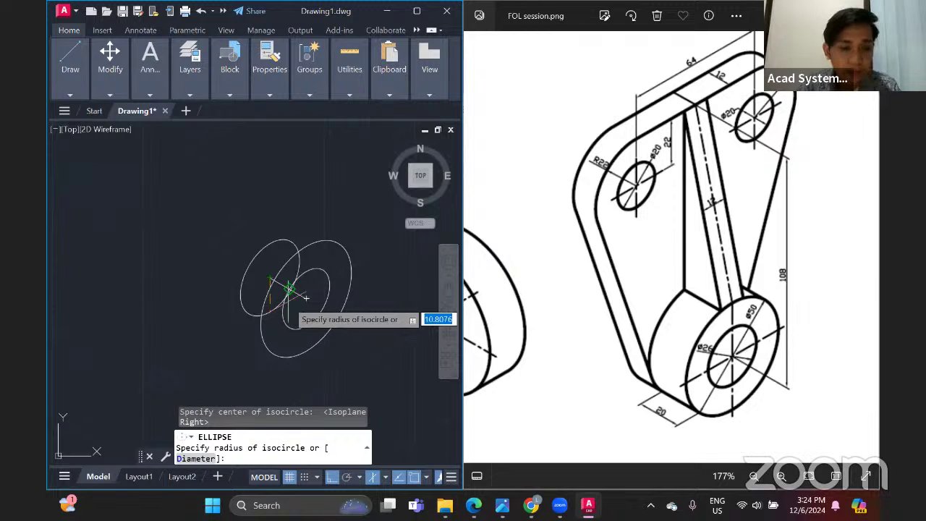
pyautogui.click(195, 459)
pyautogui.write('2')
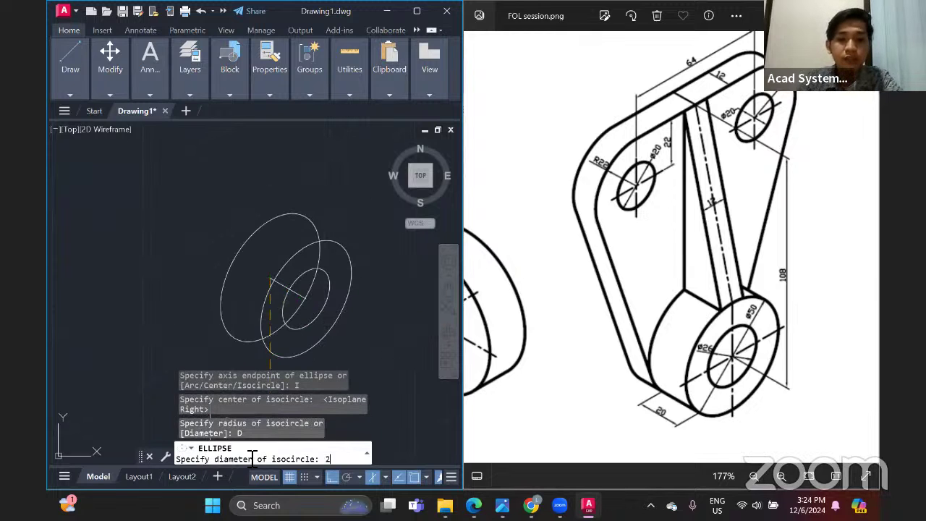
pyautogui.write('6')
pyautogui.press('Return')
# Draw an isocircle of diameter 50 centred on the far end of the 20-unit line
pyautogui.rightClick(190, 269)
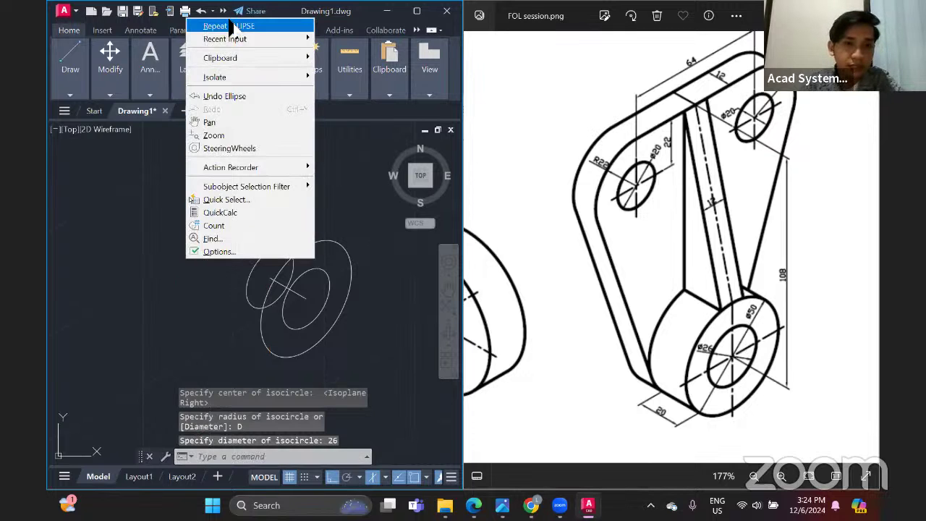
pyautogui.click(232, 26)
pyautogui.write('I')
pyautogui.press('Return')
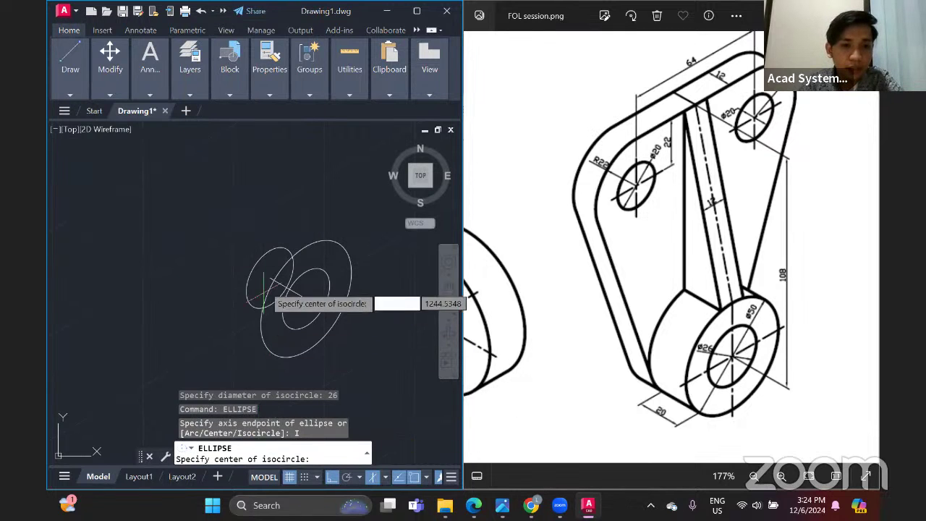
pyautogui.click(270, 279)
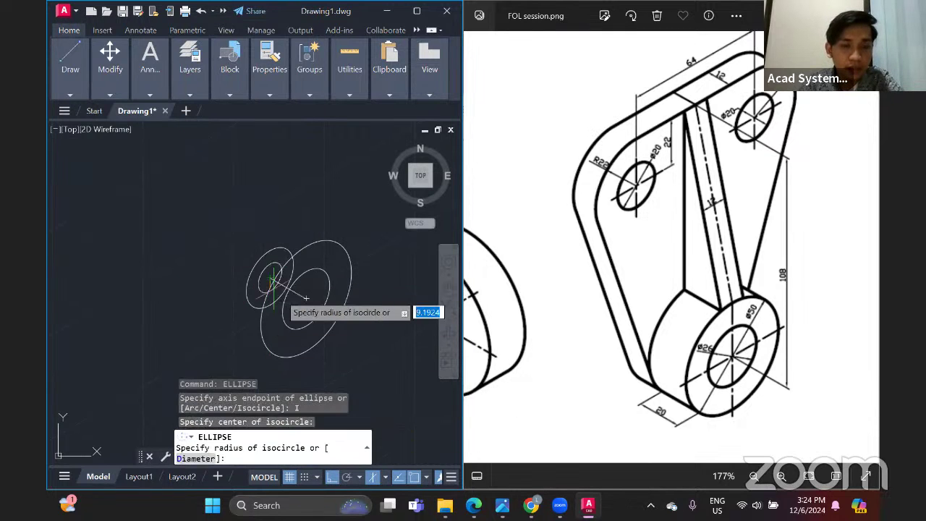
pyautogui.click(212, 459)
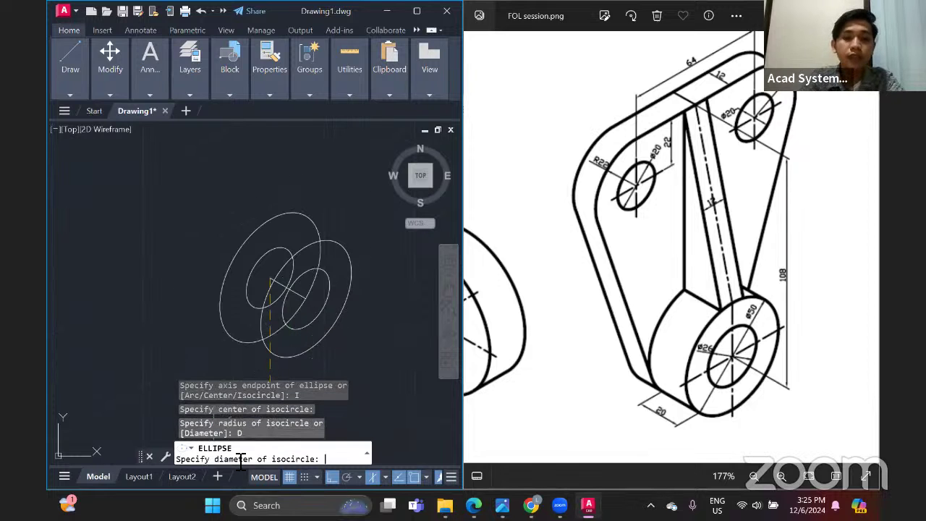
pyautogui.press('Return')
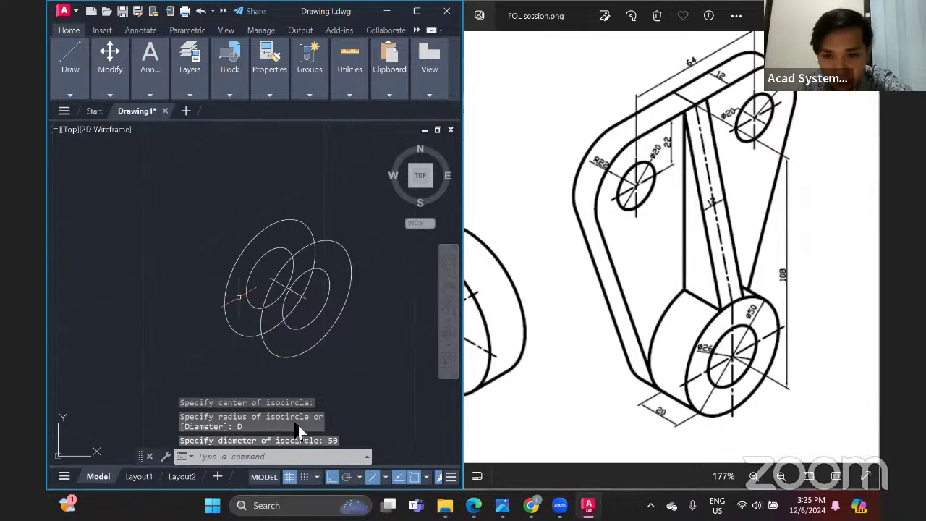
# On the left isoplane, draw the hub's lower edge line joining the front and rear diameter 50 isocircles
pyautogui.moveTo(239, 298); pyautogui.dragTo(258, 288, button='middle')
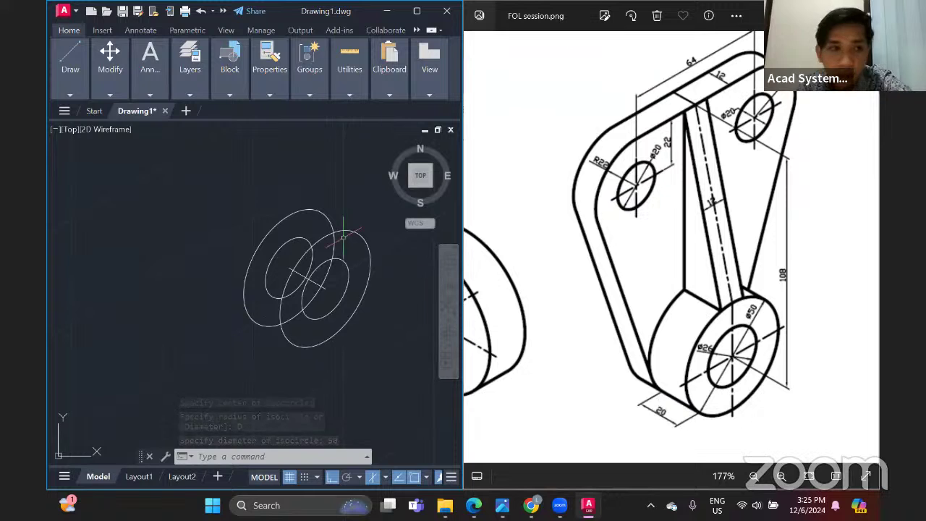
pyautogui.moveTo(64, 95)
pyautogui.click(64, 136)
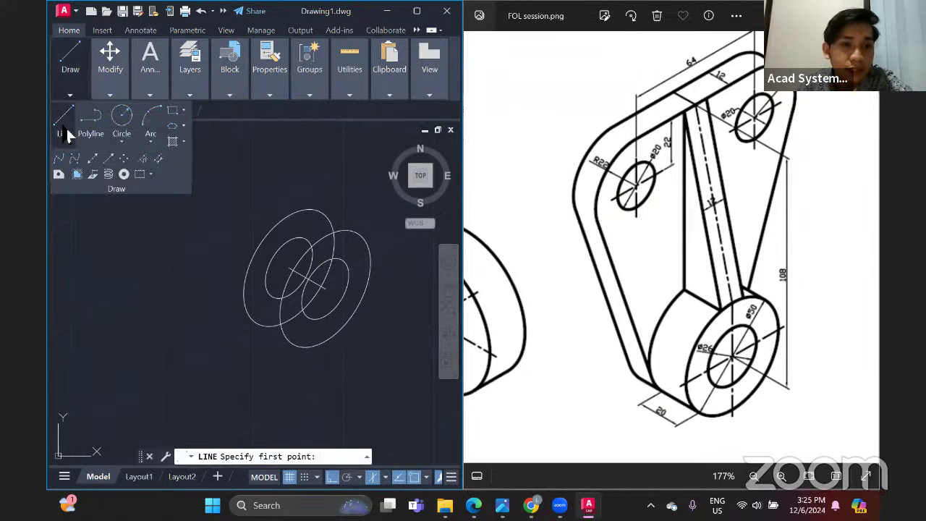
pyautogui.click(385, 477)
pyautogui.click(419, 415)
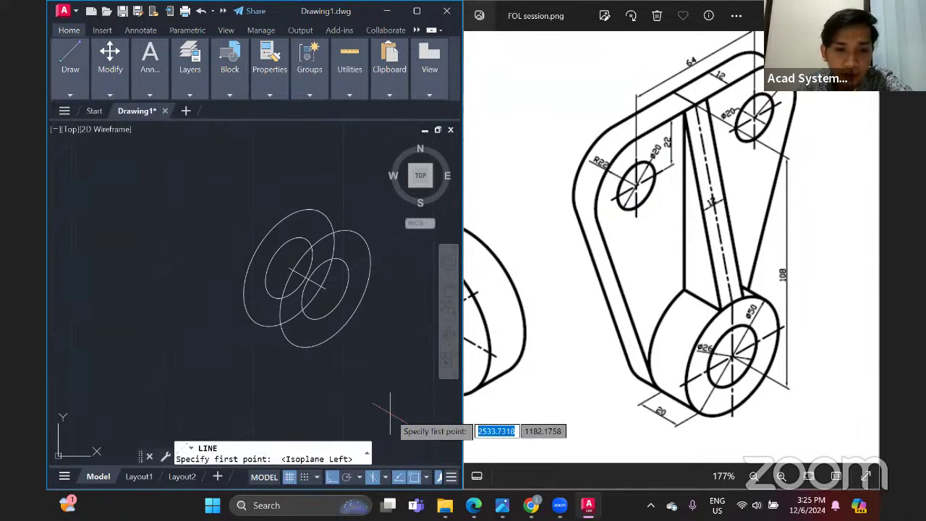
pyautogui.click(291, 339)
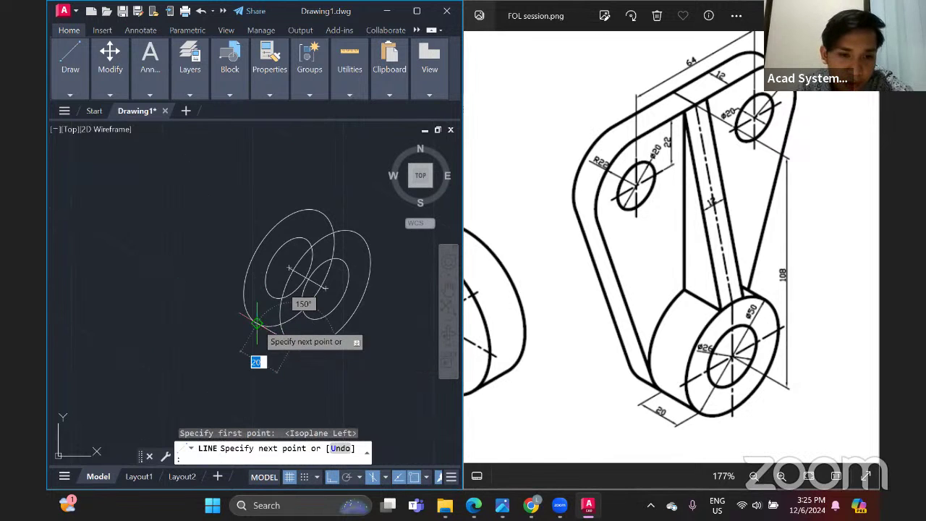
pyautogui.click(261, 323)
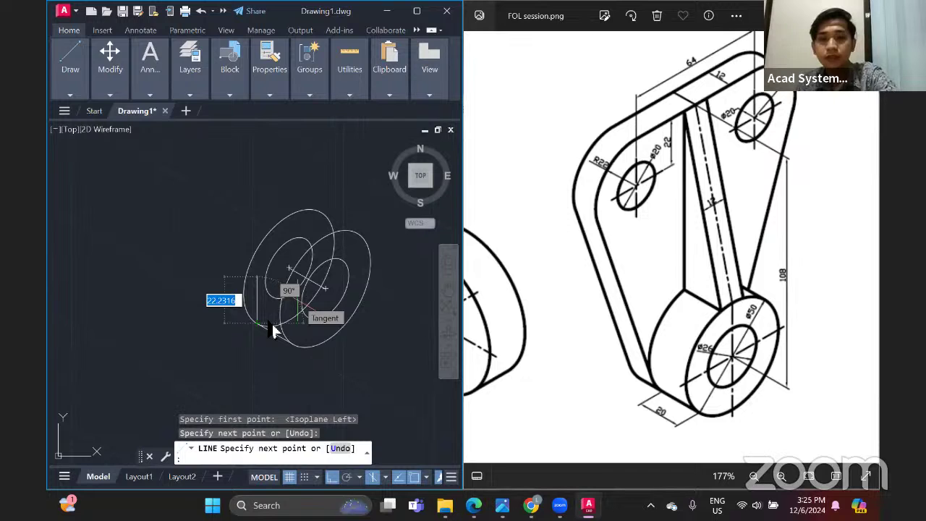
pyautogui.press('Return')
# Draw the hub's upper edge line joining the rear and front diameter 50 isocircles
pyautogui.click(70, 92)
pyautogui.click(64, 118)
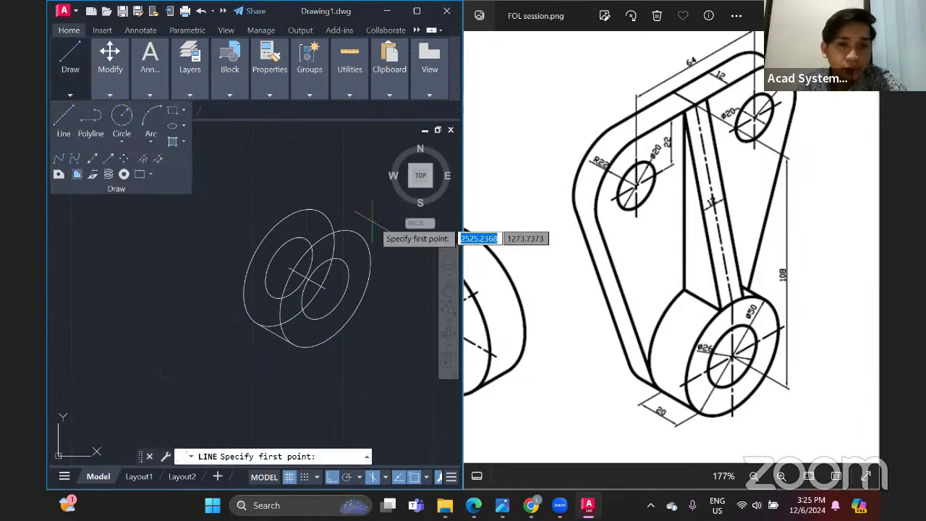
pyautogui.click(320, 212)
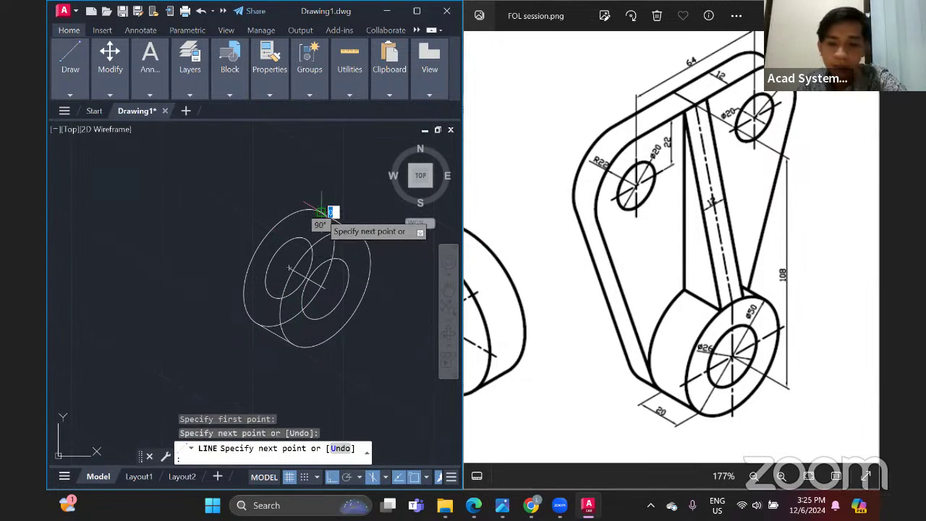
pyautogui.click(358, 232)
pyautogui.press('Return')
# Draw a 108-unit vertical line upward from the centre of the hub's front isocircles
pyautogui.click(773, 326)
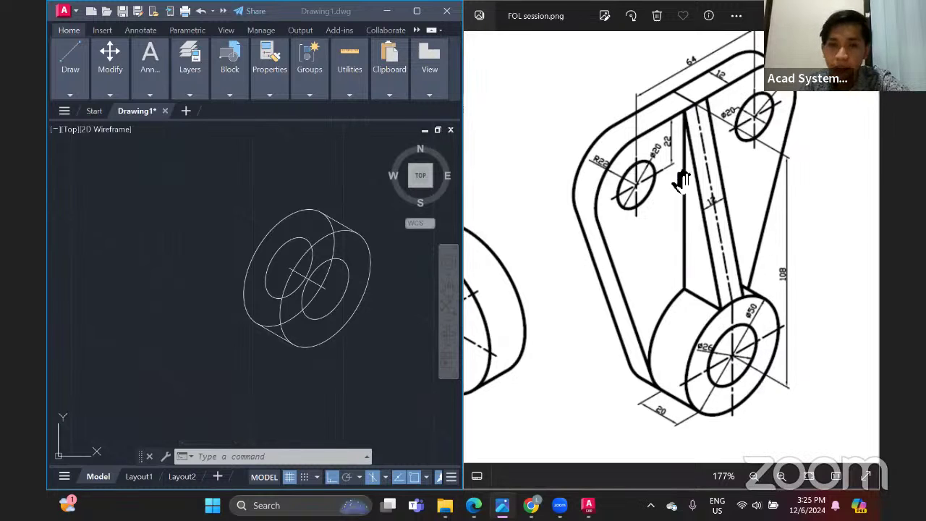
pyautogui.hotkey('alt', 'Tab')
pyautogui.moveTo(70, 69)
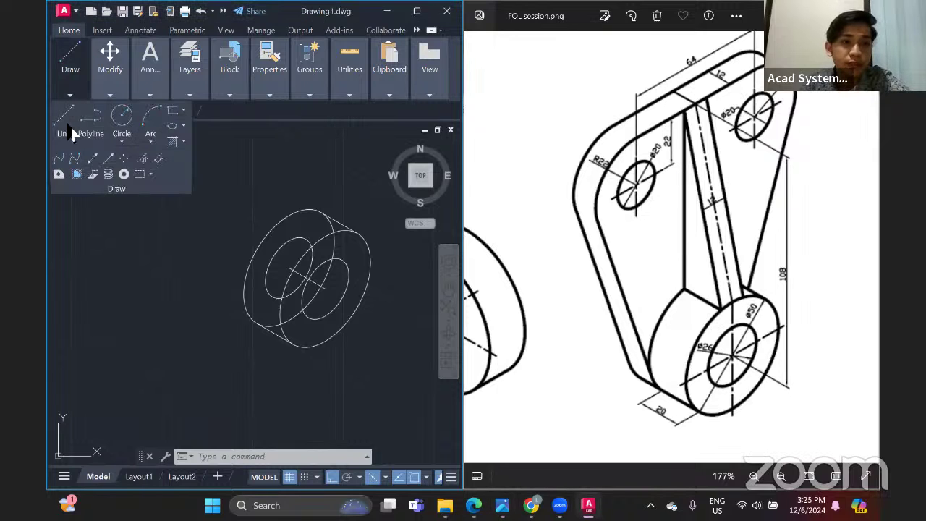
pyautogui.click(68, 124)
pyautogui.click(325, 290)
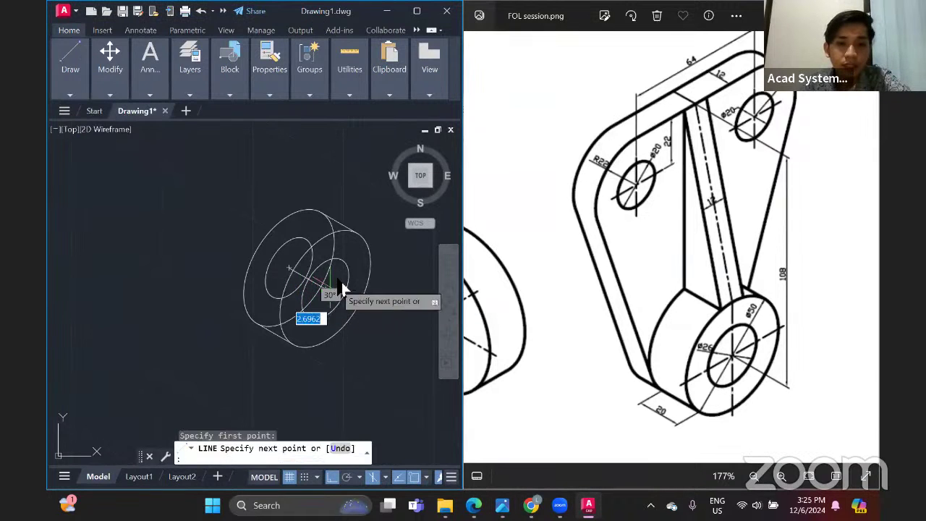
pyautogui.moveTo(340, 206); pyautogui.dragTo(341, 289, button='middle')
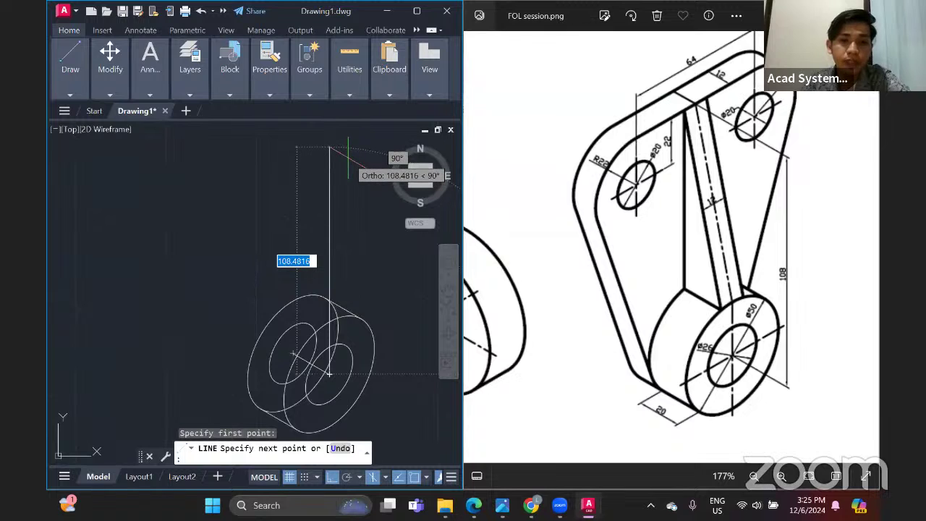
pyautogui.write('108')
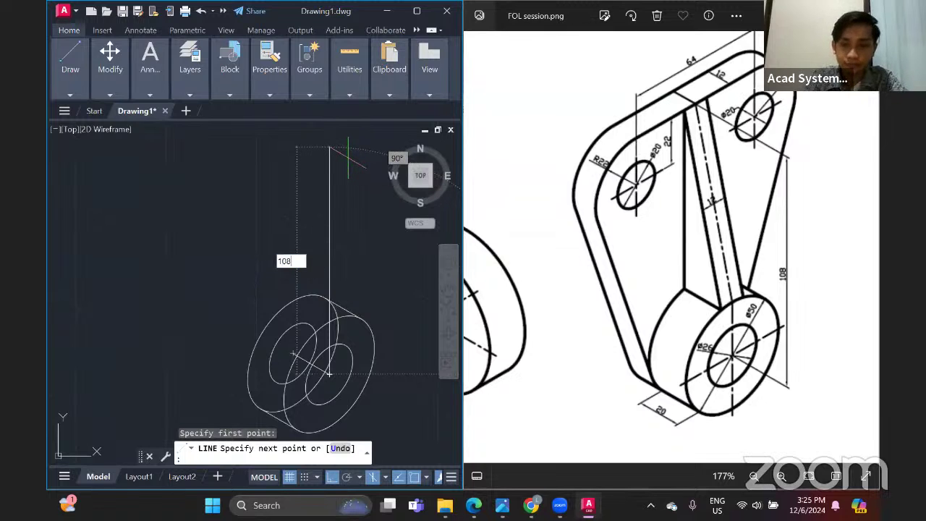
pyautogui.press('Return')
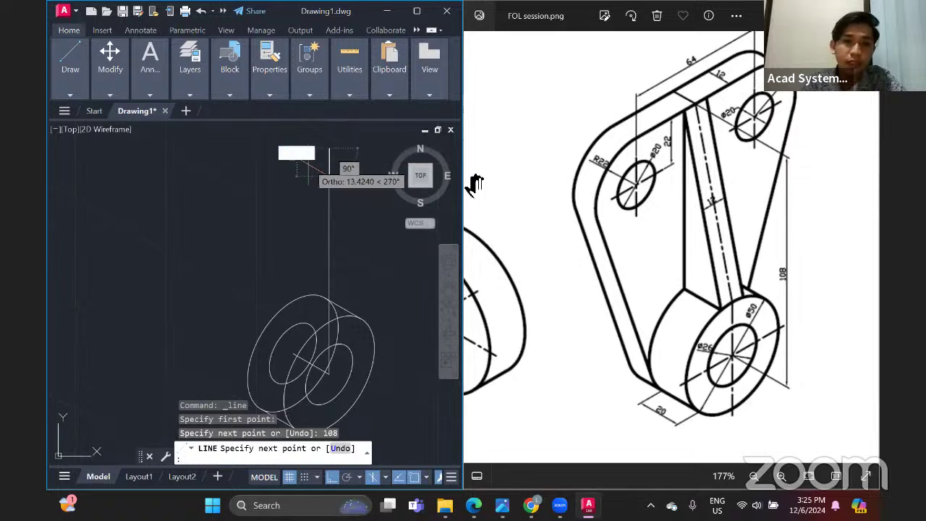
# Continue the line 20 units at 150° from the top of the vertical line
pyautogui.moveTo(282, 124); pyautogui.dragTo(298, 169, button='middle')
pyautogui.press('BackSpace')
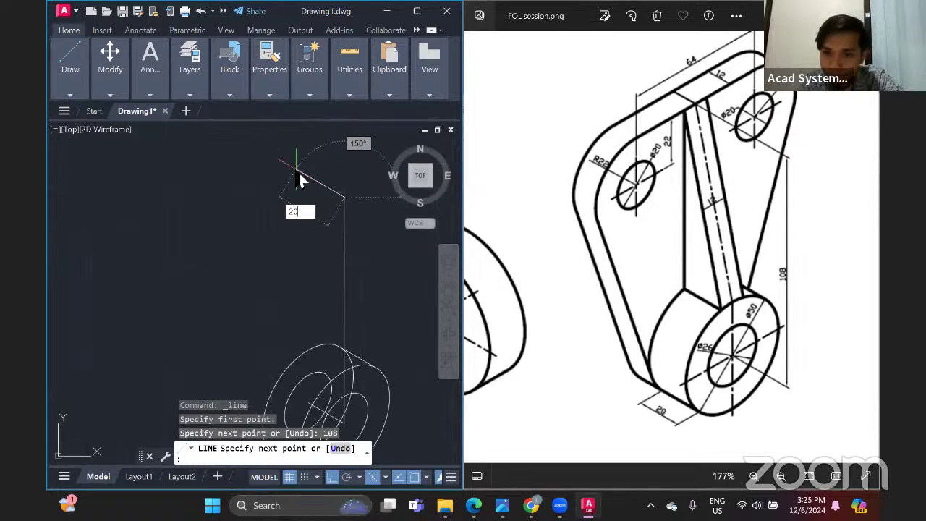
pyautogui.press('Return')
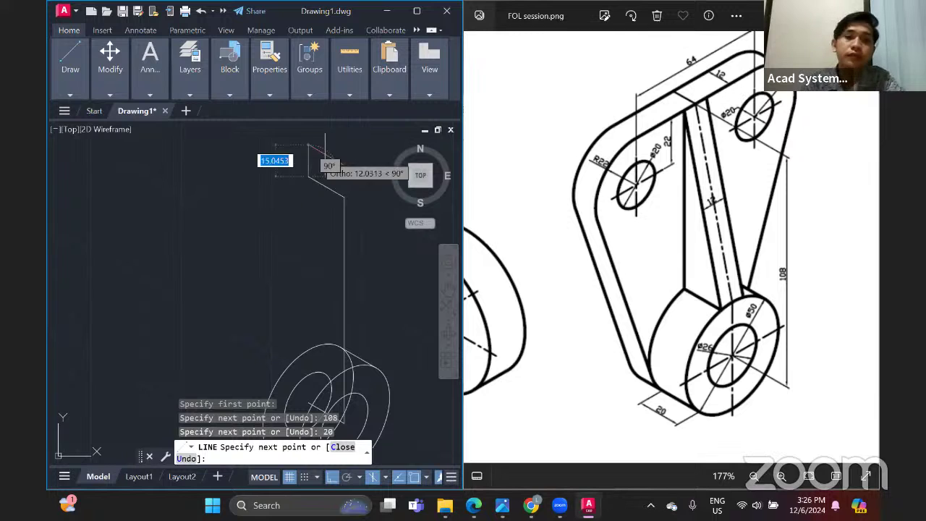
# Switch to the right isoplane and add a 6-unit segment at 30° from the end of the upper 20-unit line
pyautogui.moveTo(310, 176); pyautogui.dragTo(292, 185, button='middle')
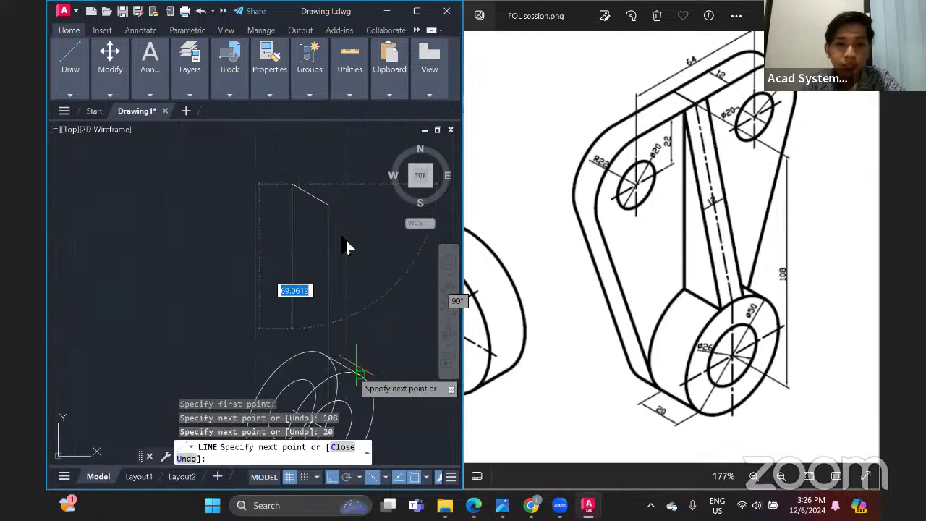
pyautogui.write('20')
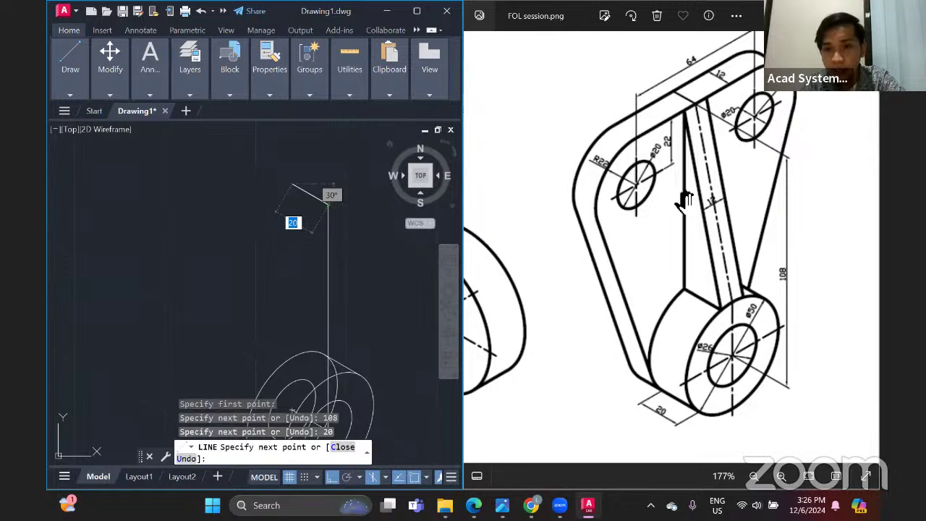
pyautogui.scroll(5, 723, 176)
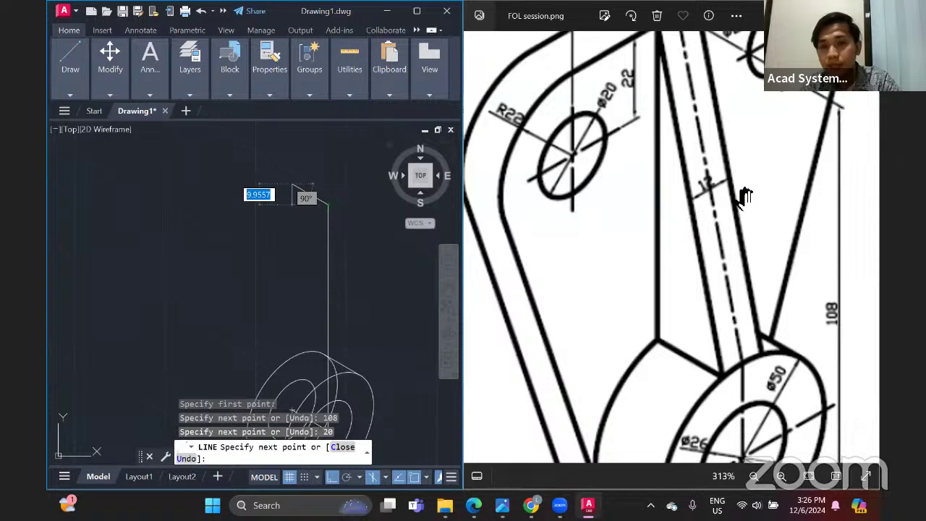
pyautogui.scroll(-2, 731, 184)
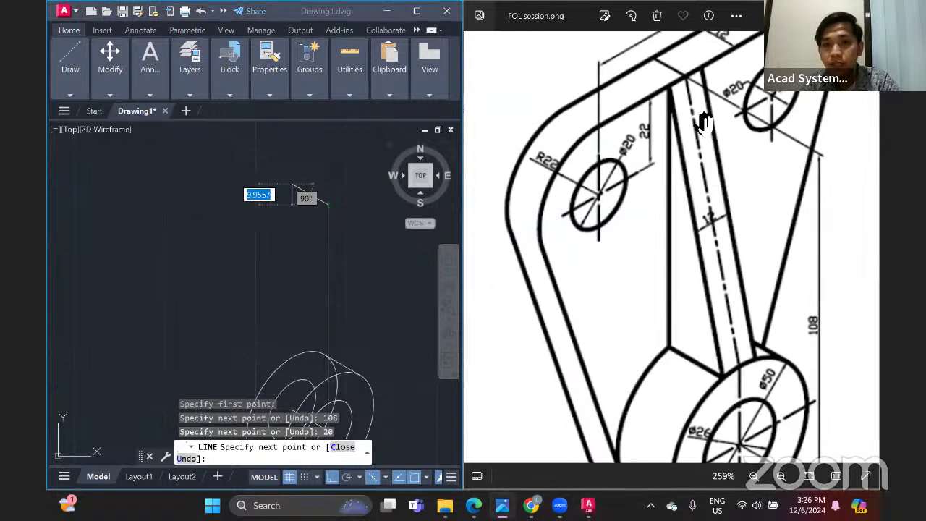
pyautogui.click(311, 237)
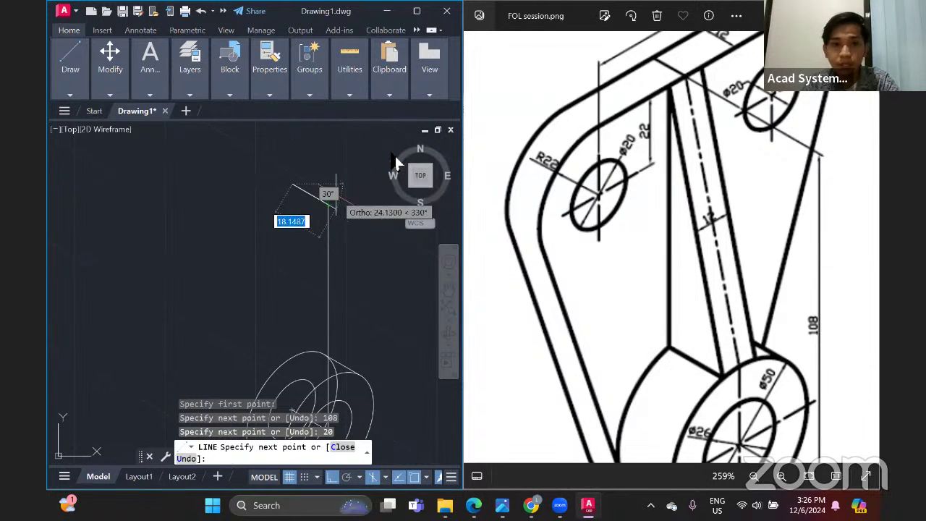
pyautogui.moveTo(321, 190); pyautogui.dragTo(306, 201, button='middle')
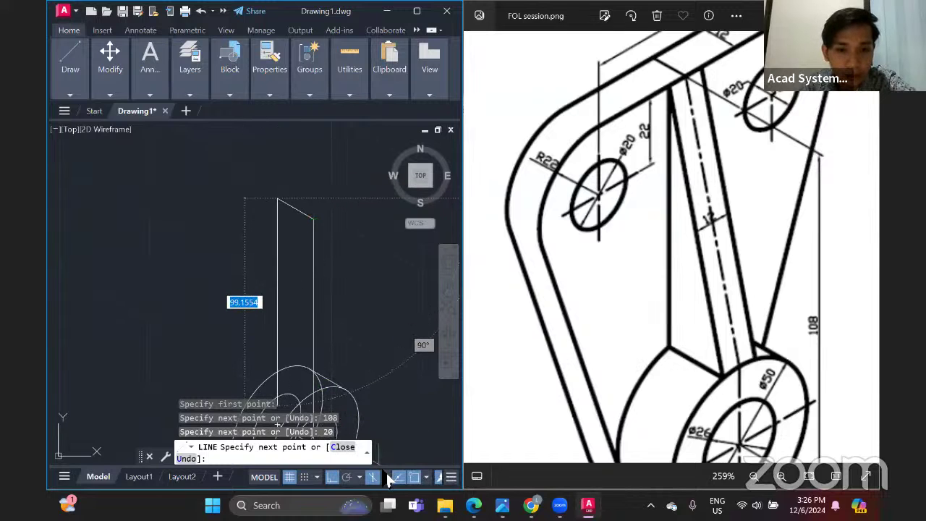
pyautogui.click(387, 477)
pyautogui.click(388, 460)
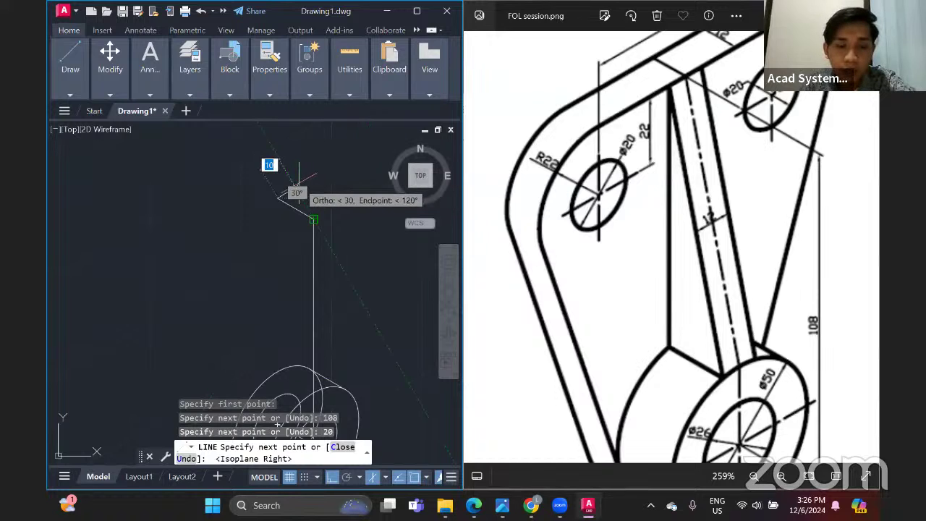
pyautogui.write('6')
pyautogui.press('Return')
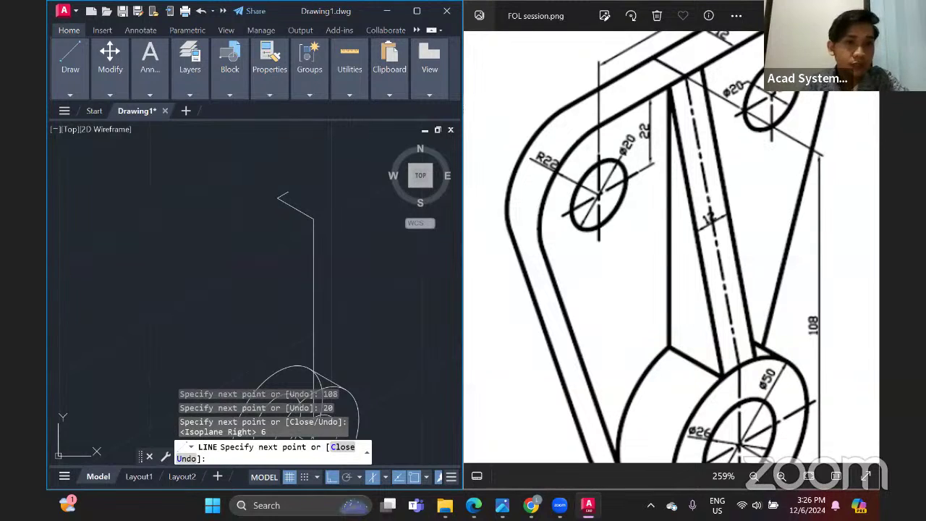
pyautogui.press('Return')
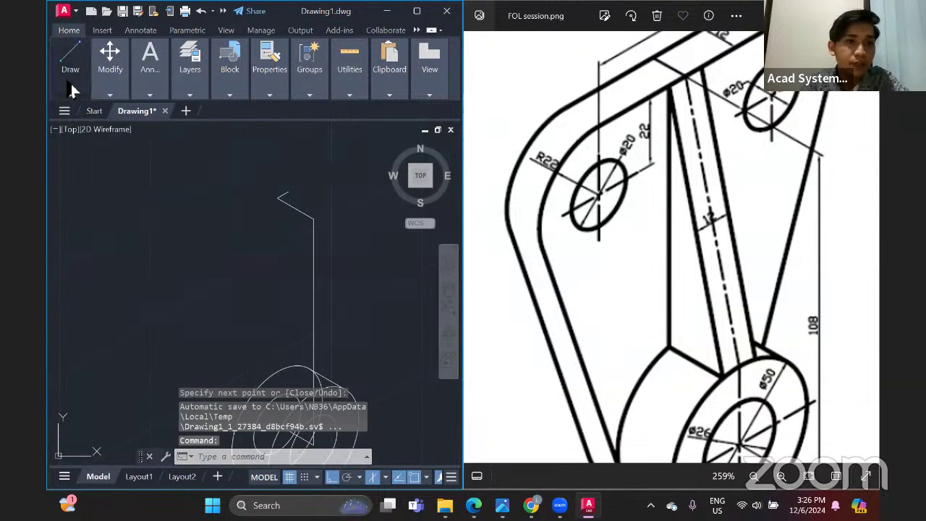
# Draw a 6-unit line from the upper 20-unit line's far end, in the direction opposite to the first 6-unit segment
pyautogui.moveTo(71, 89)
pyautogui.click(63, 115)
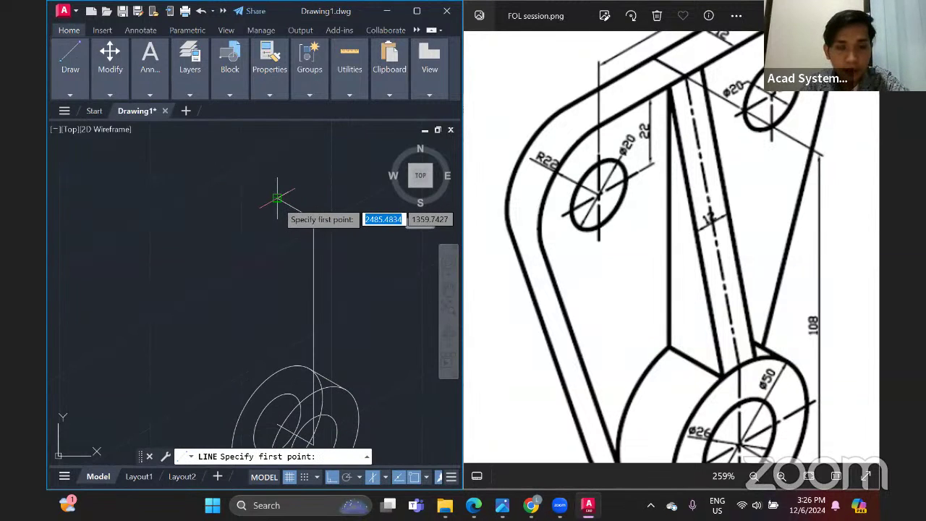
pyautogui.click(277, 197)
pyautogui.write('6')
pyautogui.press('Return')
pyautogui.press('Return')
# Draw a vertical line between the left end of the rib's 12-unit top width and the rear of the hub
pyautogui.moveTo(292, 304); pyautogui.dragTo(306, 258, button='middle')
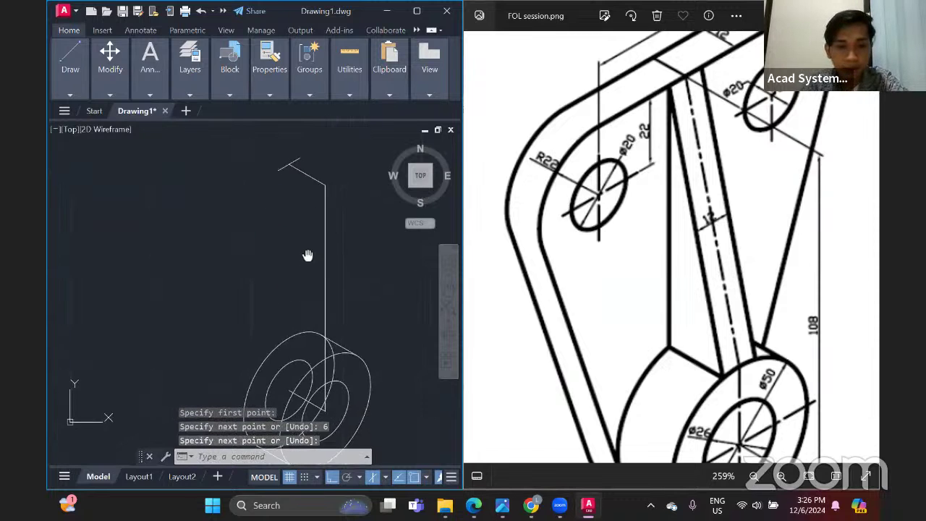
pyautogui.click(70, 69)
pyautogui.click(63, 124)
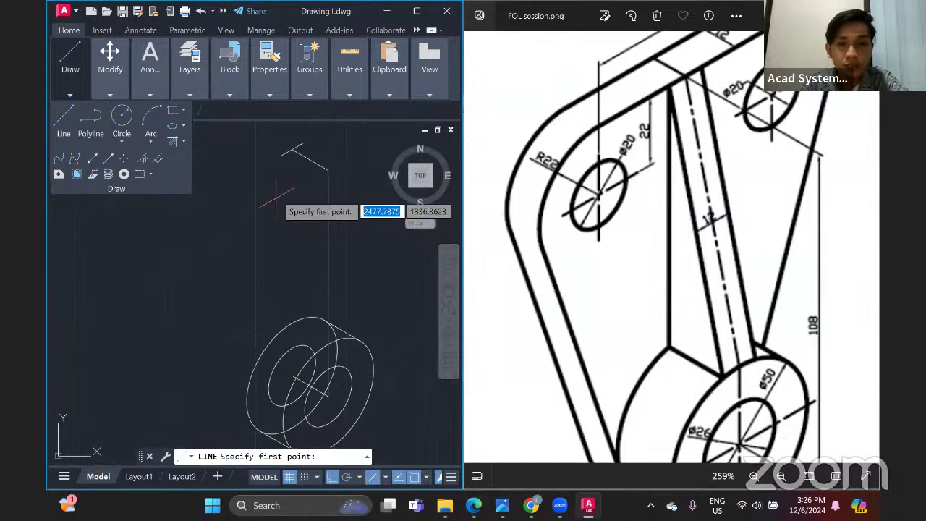
pyautogui.click(284, 344)
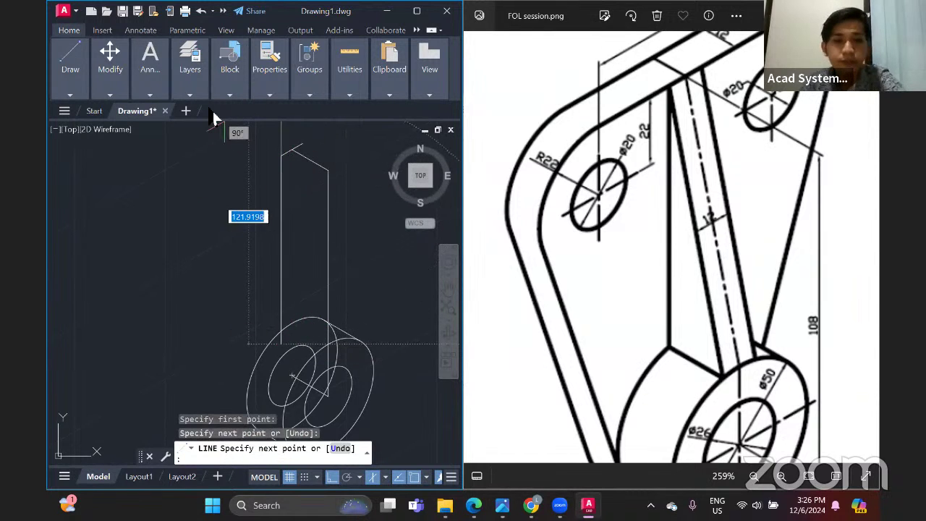
pyautogui.press('Return')
pyautogui.moveTo(70, 72)
pyautogui.click(76, 126)
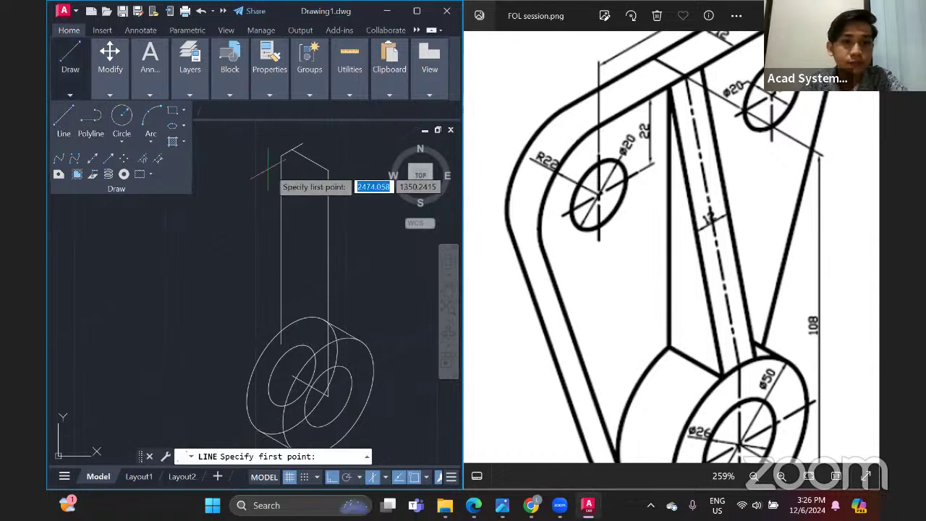
pyautogui.click(303, 145)
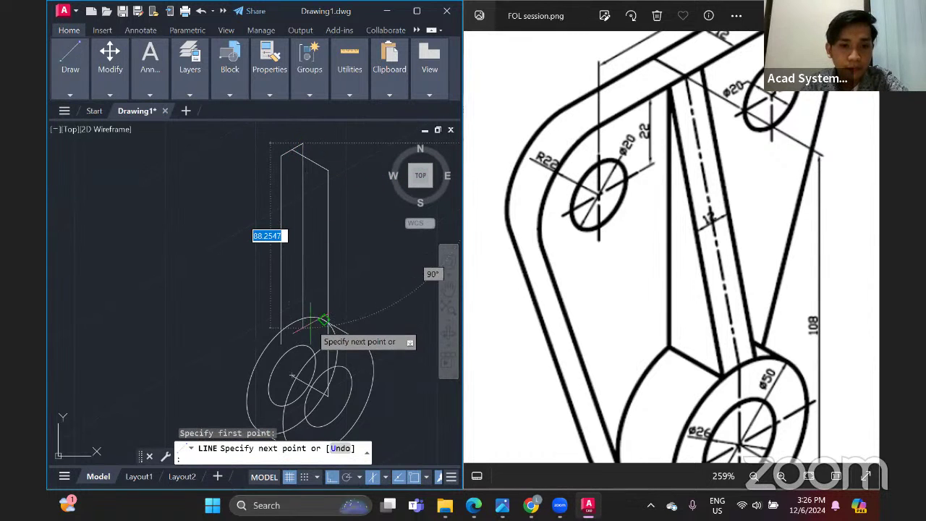
pyautogui.click(320, 318)
pyautogui.press('Escape')
pyautogui.moveTo(110, 69)
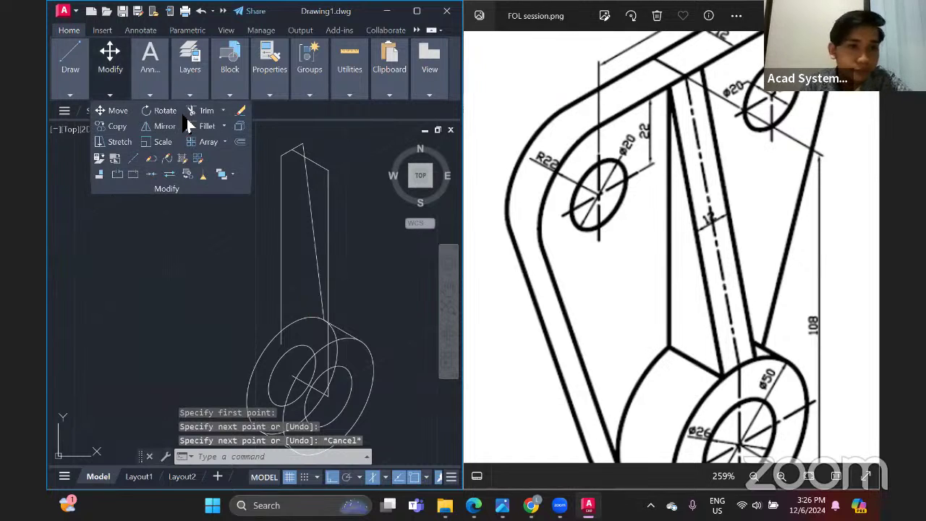
pyautogui.click(241, 112)
pyautogui.click(307, 195)
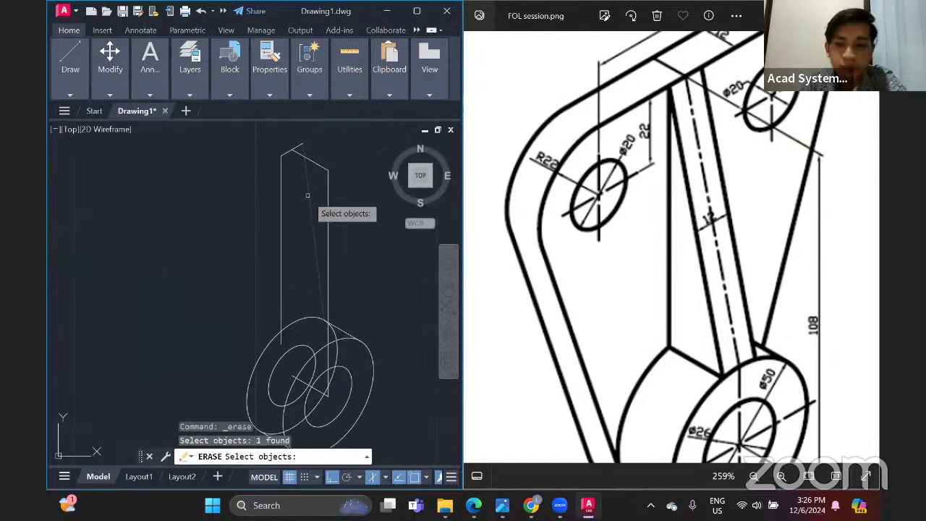
pyautogui.press('Return')
# Draw a vertical line from the right end of the rib's 12-unit top width down to the rear of the hub
pyautogui.moveTo(70, 69)
pyautogui.click(63, 120)
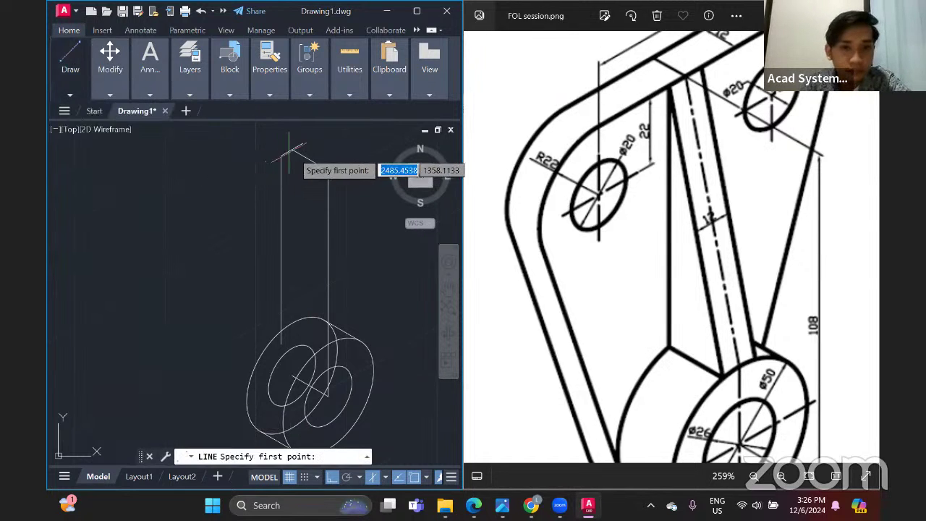
pyautogui.click(302, 146)
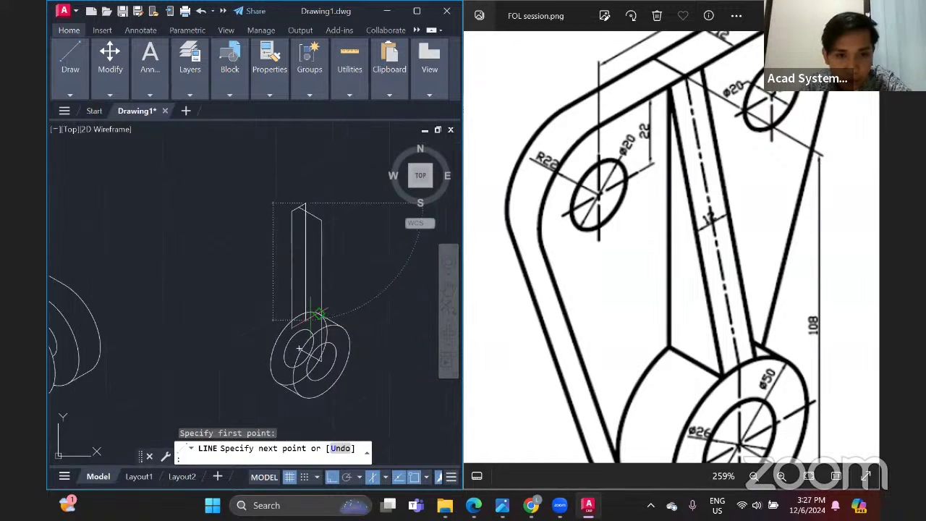
pyautogui.scroll(3, 326, 310)
pyautogui.click(311, 322)
pyautogui.press('Return')
pyautogui.scroll(-3, 309, 230)
pyautogui.scroll(-3, 310, 230)
pyautogui.scroll(3, 319, 212)
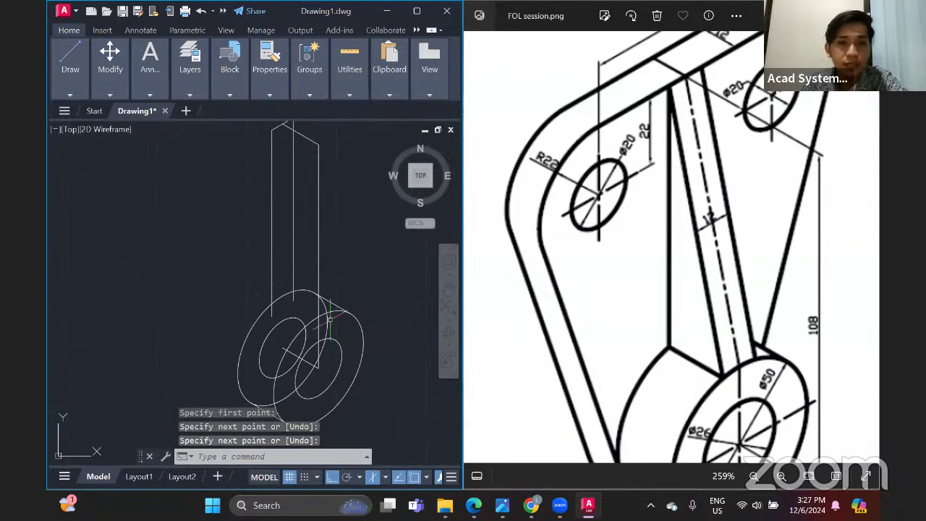
# Erase the 20-unit construction line at the rib's top and the vertical construction line from the hub's front centre
pyautogui.moveTo(110, 72)
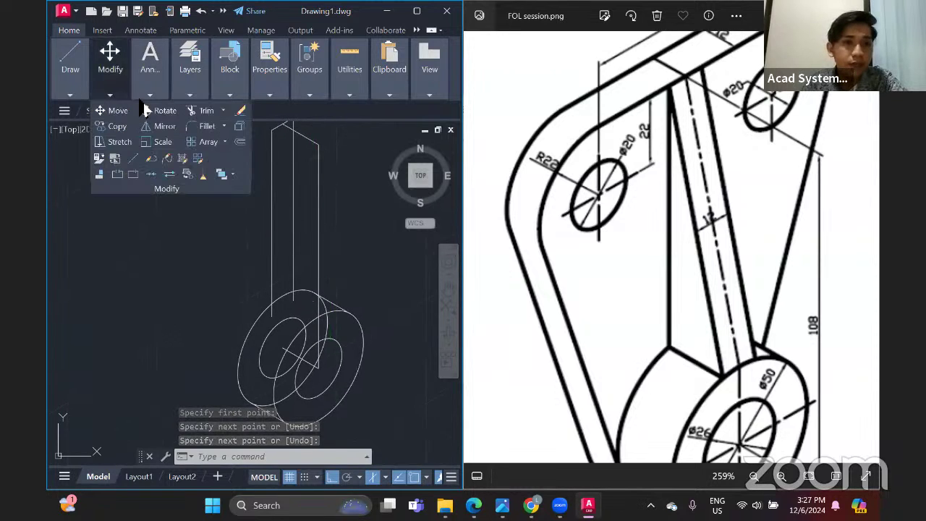
pyautogui.click(241, 110)
pyautogui.click(312, 148)
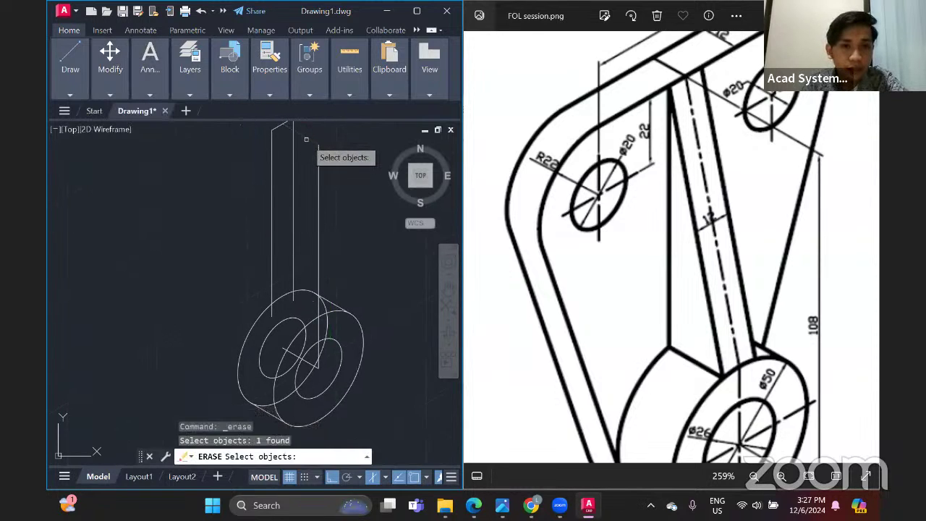
pyautogui.click(318, 175)
pyautogui.press('Return')
# Trim the lower ends of the rib's two vertical lines at the hub's rear outer circle
pyautogui.scroll(2, 275, 299)
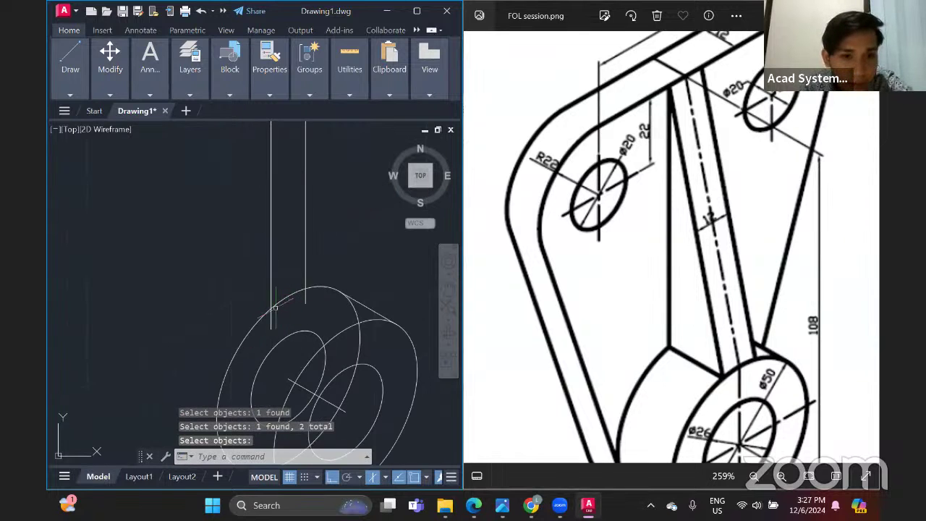
pyautogui.scroll(4, 287, 309)
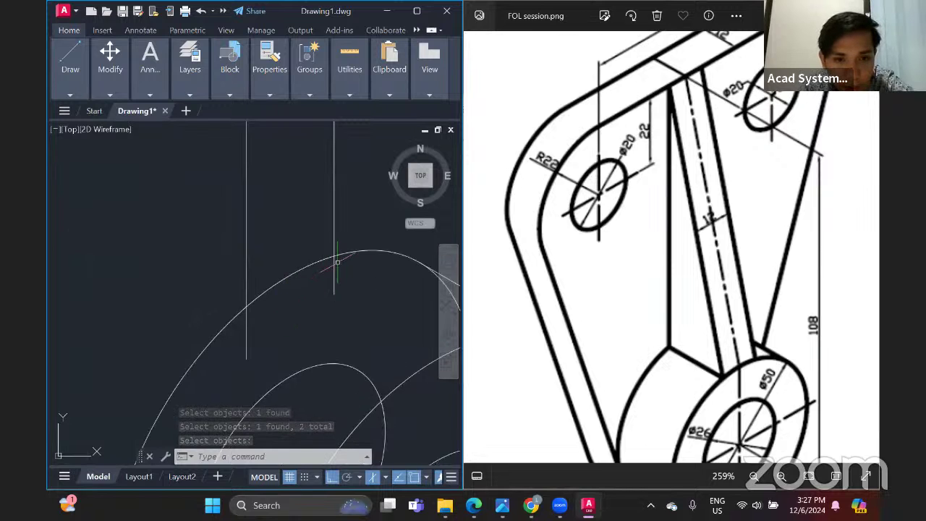
pyautogui.scroll(-2, 337, 262)
pyautogui.click(110, 66)
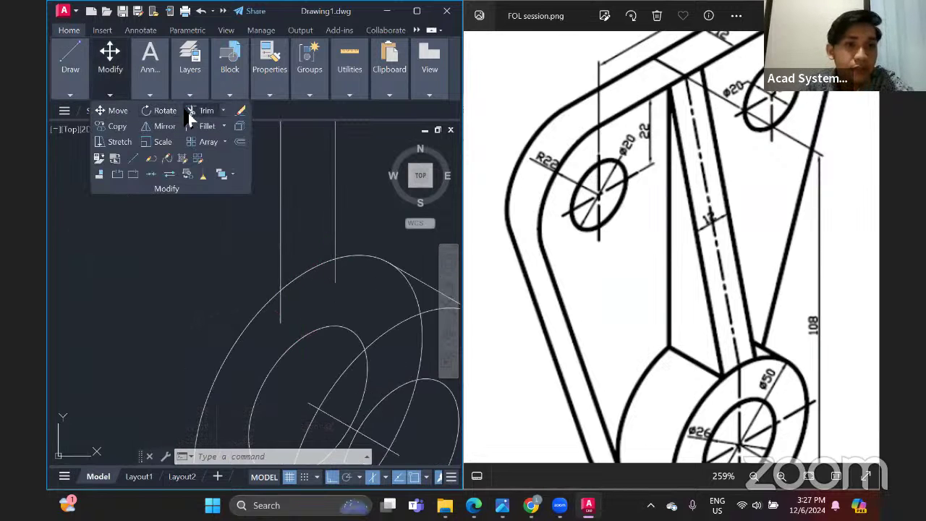
pyautogui.click(186, 112)
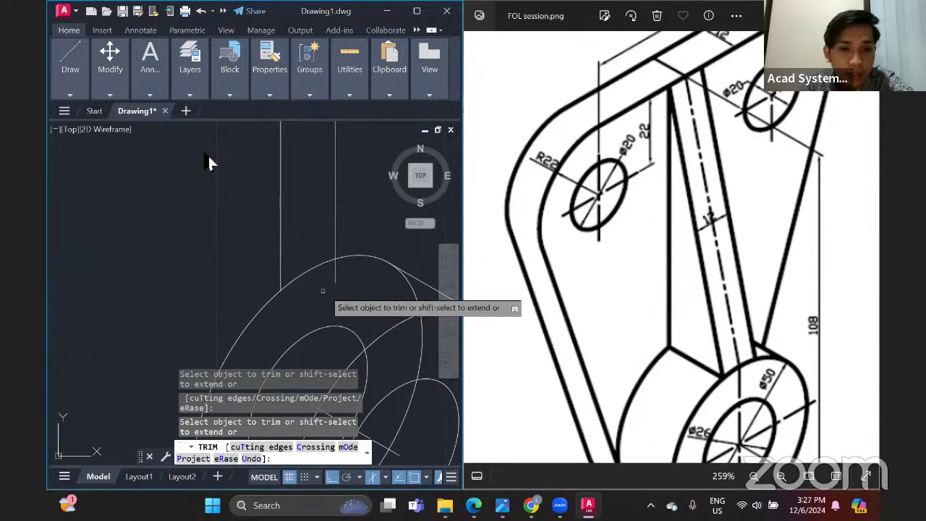
pyautogui.scroll(-2, 203, 236)
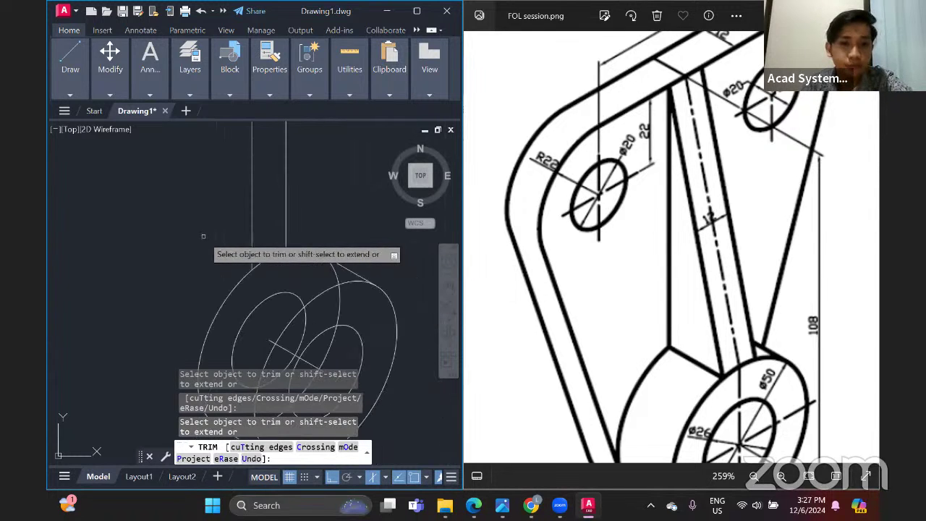
pyautogui.moveTo(203, 236); pyautogui.dragTo(179, 262, button='middle')
pyautogui.press('Escape')
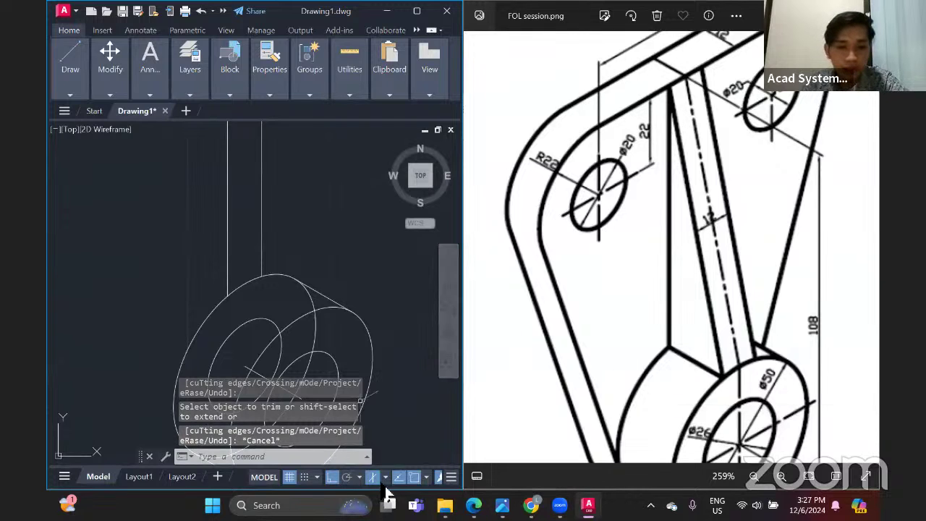
# Switch to the left isoplane and draw a line at 330° from the left vertical's lower end past the hub's front circle
pyautogui.click(387, 479)
pyautogui.click(414, 415)
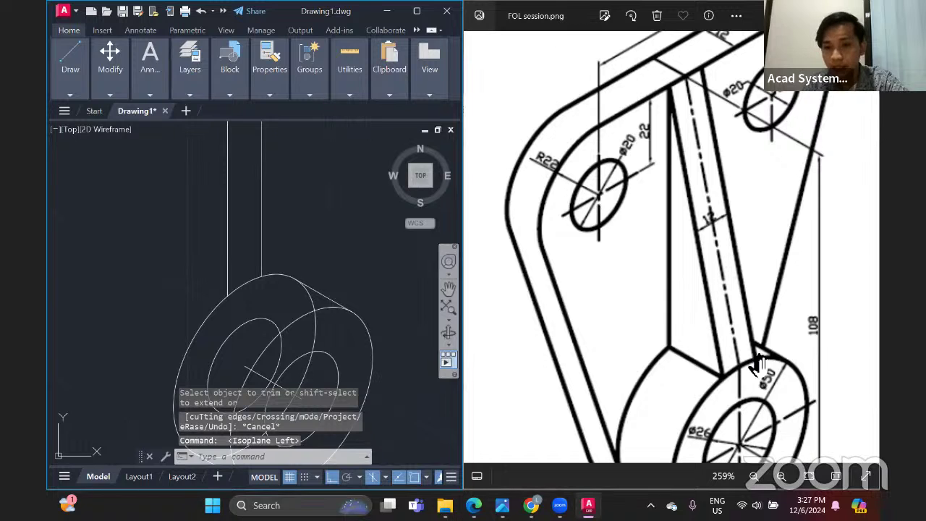
pyautogui.click(63, 91)
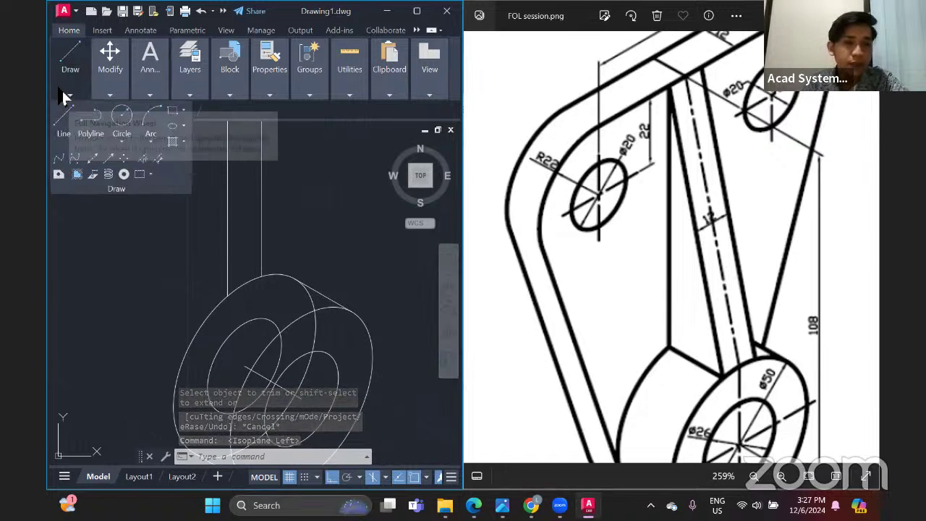
pyautogui.click(66, 136)
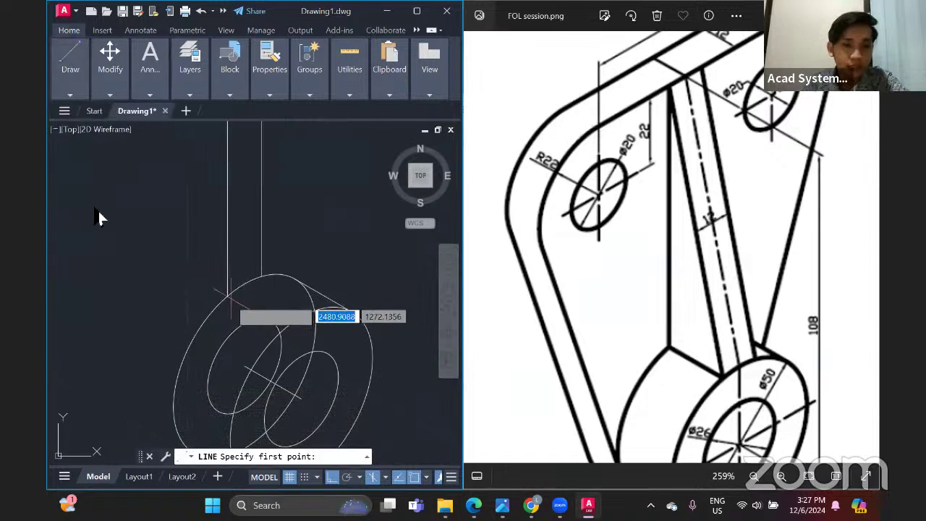
pyautogui.click(228, 296)
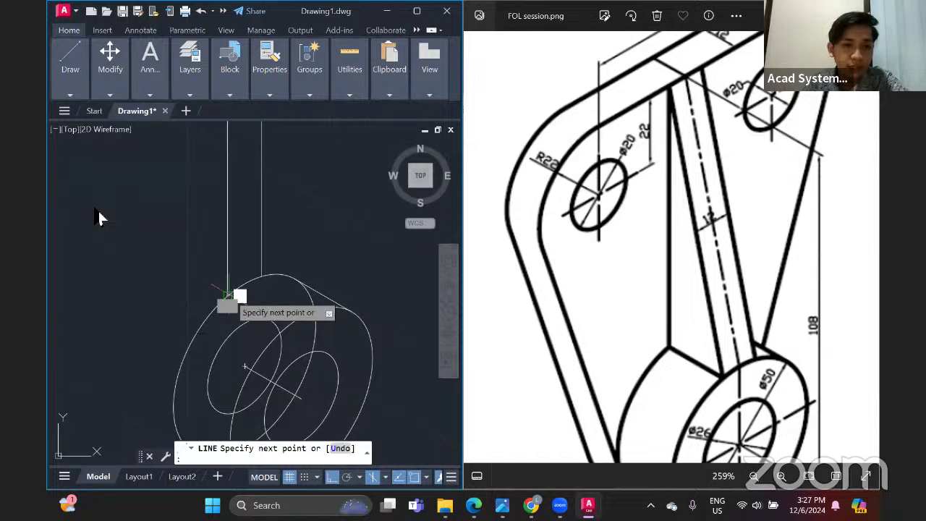
pyautogui.click(293, 333)
pyautogui.press('Return')
# Draw a parallel line at 330° from the right vertical's lower end past the hub's front outer circle
pyautogui.moveTo(65, 86)
pyautogui.click(64, 117)
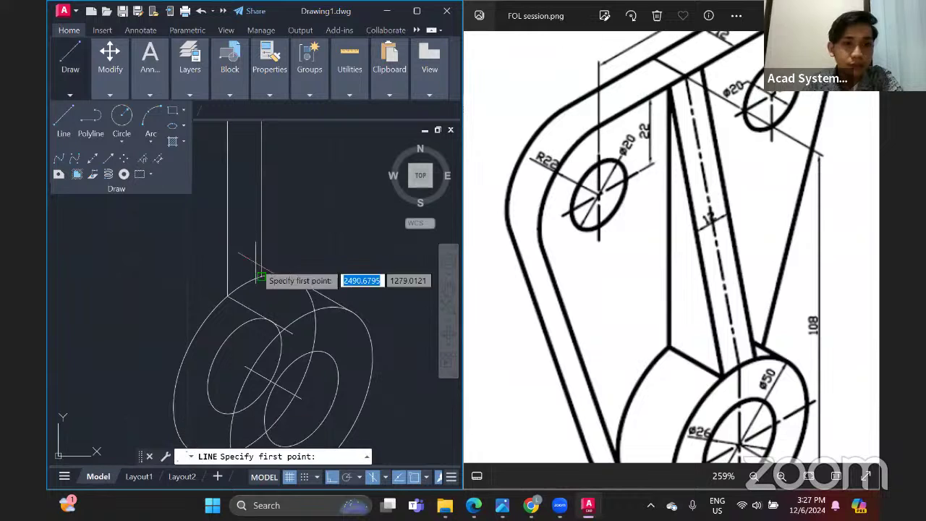
pyautogui.click(262, 276)
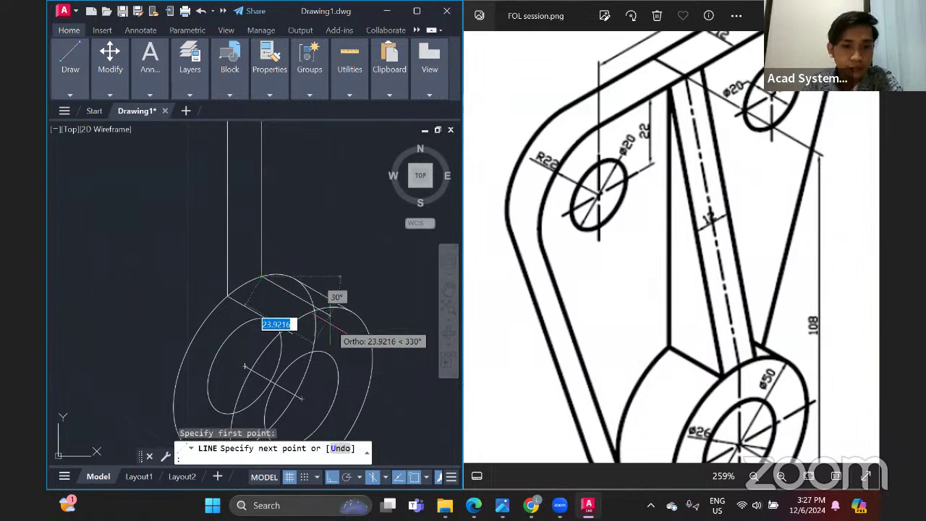
pyautogui.click(335, 316)
pyautogui.press('Return')
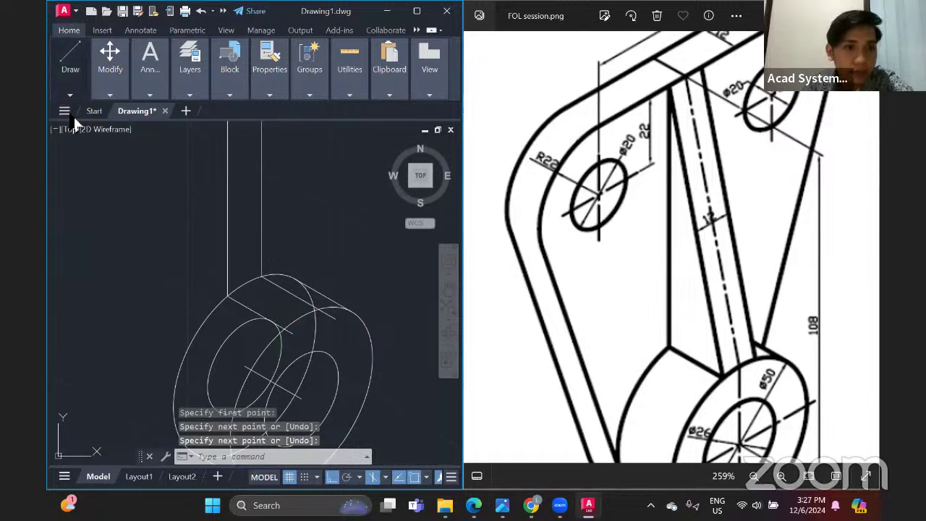
# Trim the ends of the two 330° lines where they overshoot the hub's front outer circle
pyautogui.click(110, 94)
pyautogui.click(206, 110)
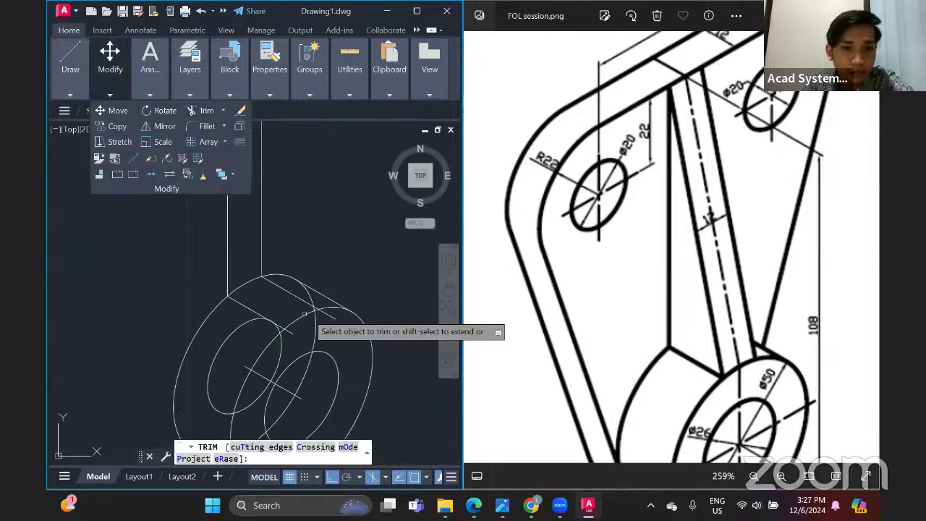
pyautogui.click(334, 311)
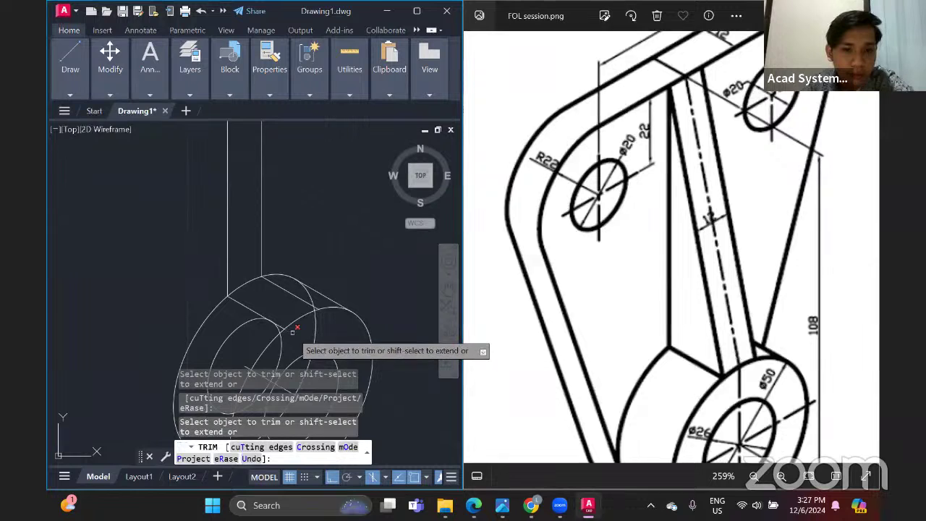
pyautogui.scroll(-2, 291, 248)
pyautogui.scroll(-2, 291, 248)
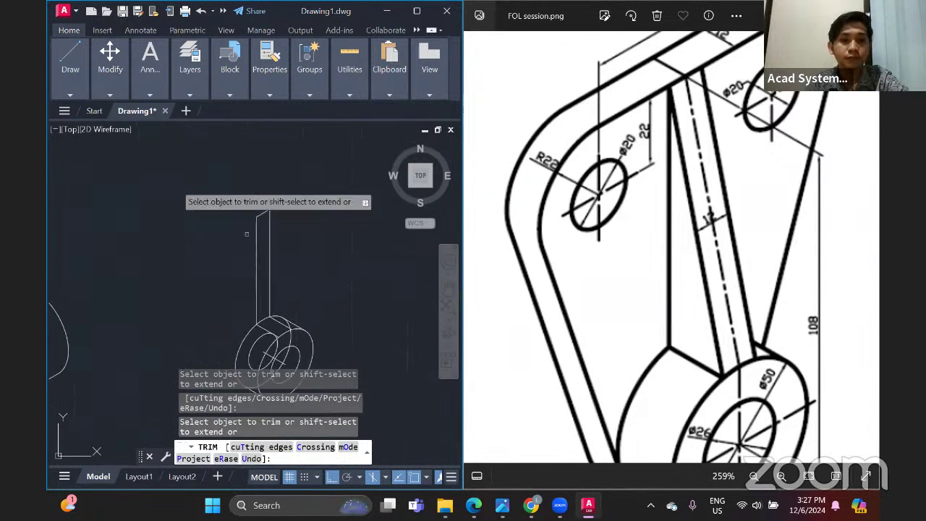
# Turn ortho off and draw a slanted line from the left 330° line's front end to the left end of the rib's top width
pyautogui.click(70, 94)
pyautogui.press('Escape')
pyautogui.write('l')
pyautogui.press('Return')
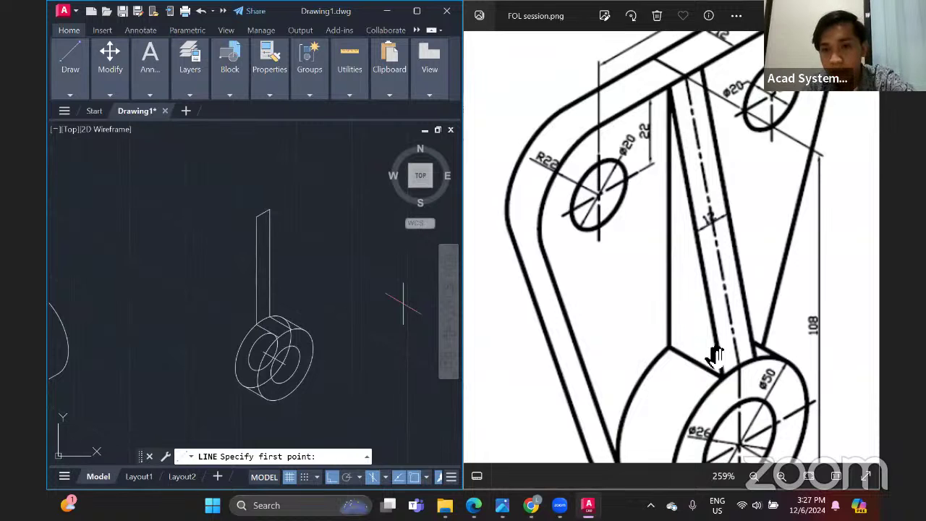
pyautogui.click(332, 478)
pyautogui.click(70, 94)
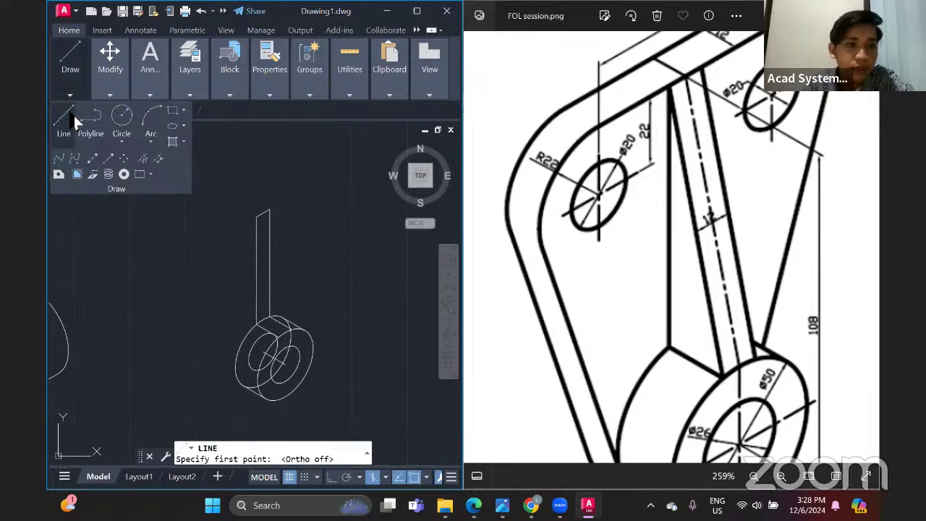
pyautogui.click(63, 116)
pyautogui.scroll(2, 275, 325)
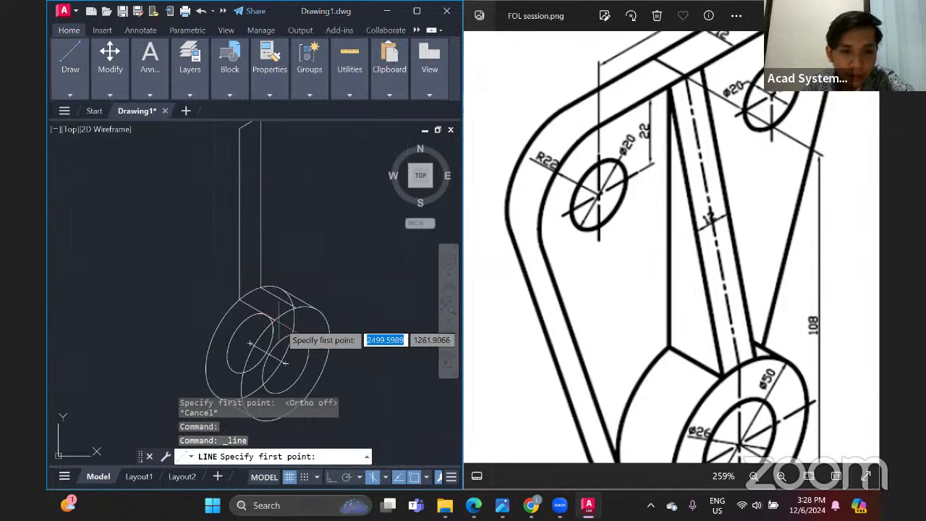
pyautogui.click(275, 321)
pyautogui.moveTo(291, 235); pyautogui.dragTo(295, 259, button='middle')
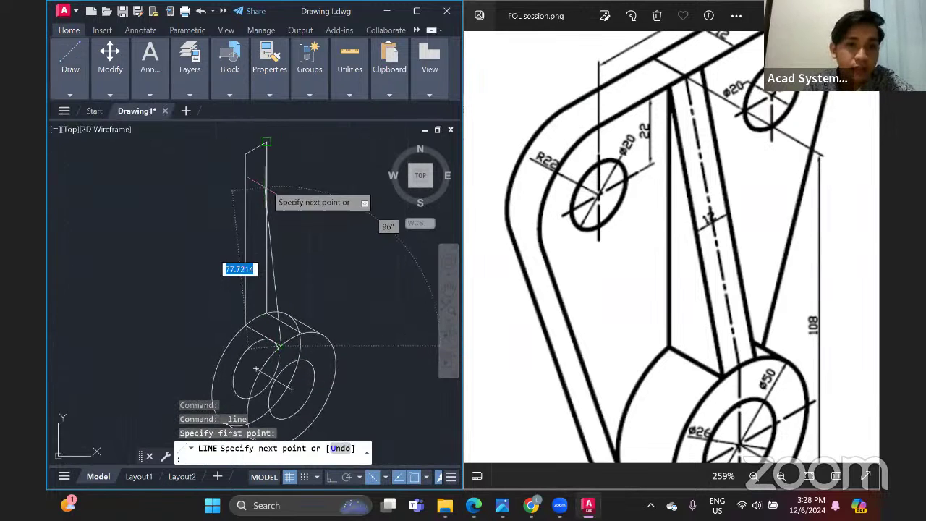
pyautogui.click(247, 155)
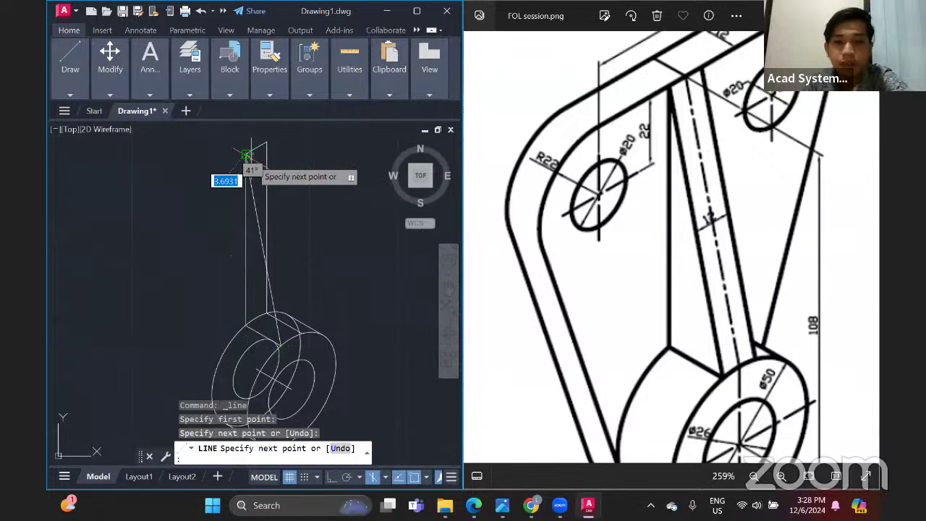
# Draw a slanted line from the right 330° line's front end to the right end of the rib's top width
pyautogui.click(70, 90)
pyautogui.click(68, 118)
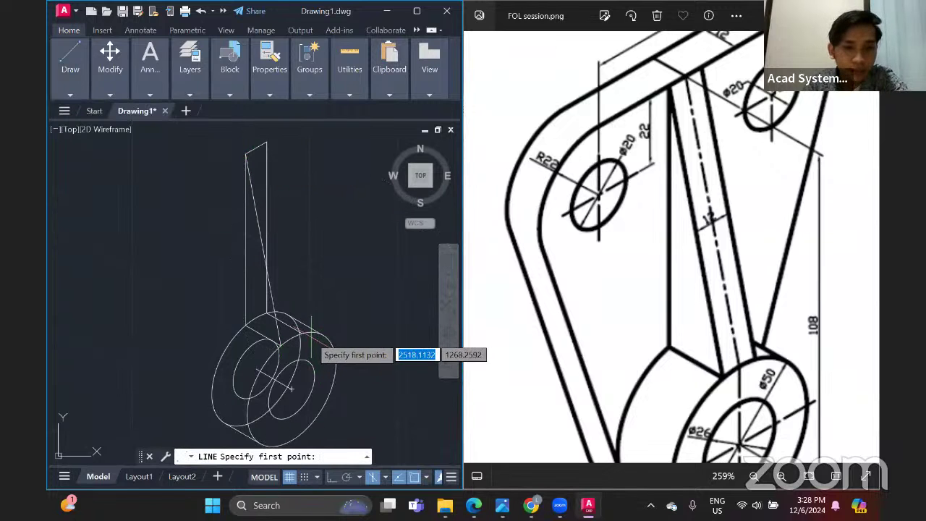
pyautogui.click(303, 333)
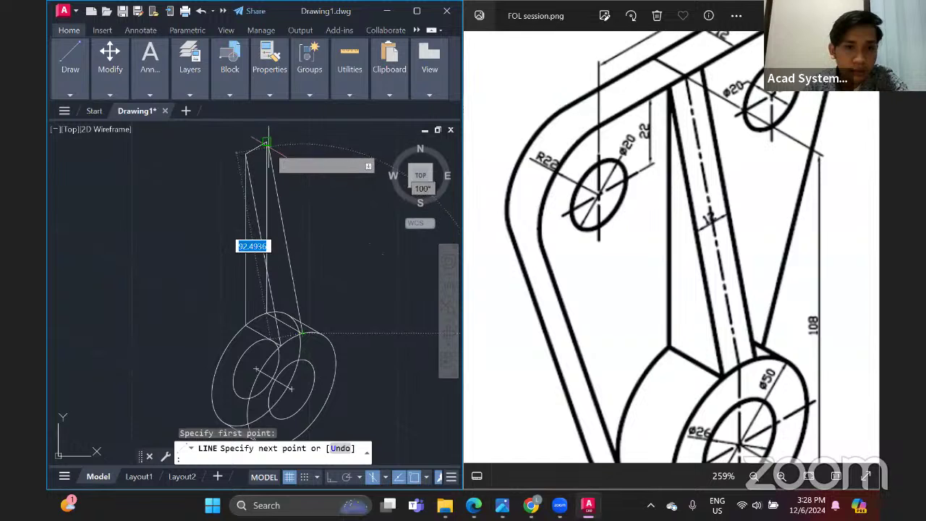
pyautogui.click(267, 142)
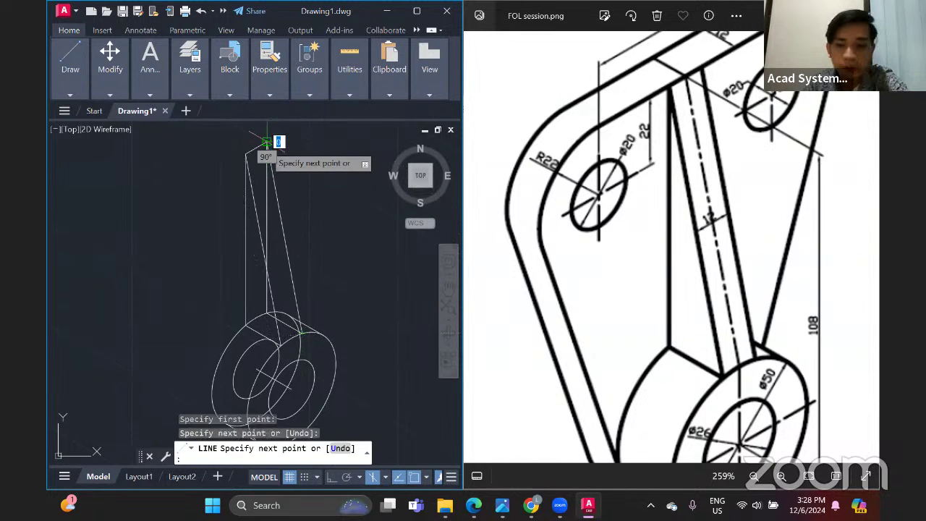
pyautogui.press('Return')
# Switch to the reference image and examine the upper plate's outline and dimensions
pyautogui.scroll(-2, 322, 213)
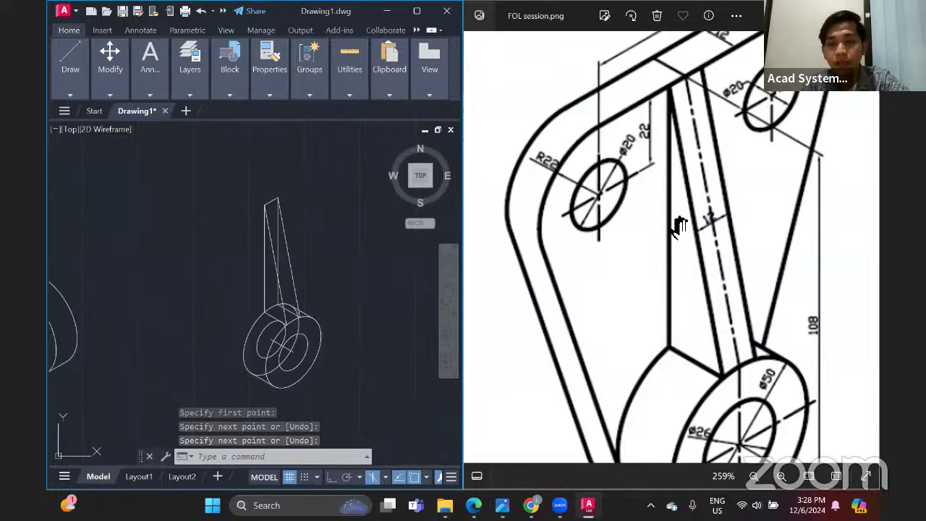
pyautogui.click(704, 215)
pyautogui.moveTo(704, 215)
pyautogui.mouseDown()
pyautogui.moveTo(701, 270)
pyautogui.moveTo(679, 279)
pyautogui.mouseUp()
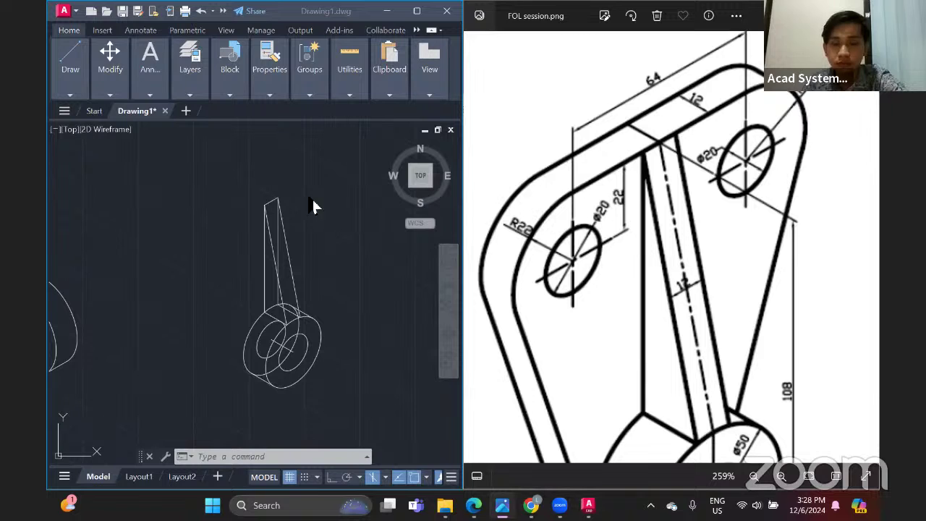
# With ortho on and the isoplane set to Right, draw a 26-long line at 30° from the right end of the rib's top edge
pyautogui.click(70, 95)
pyautogui.click(64, 121)
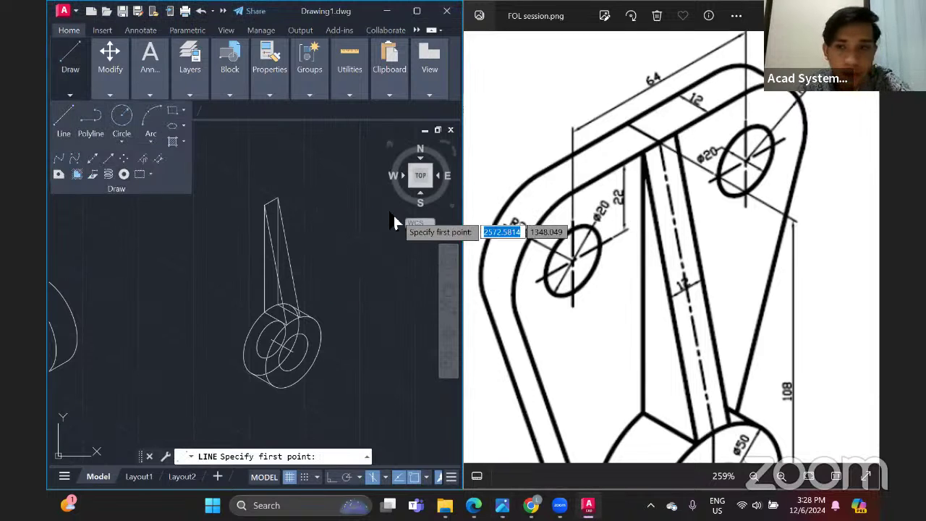
pyautogui.moveTo(257, 217); pyautogui.dragTo(262, 254, button='middle')
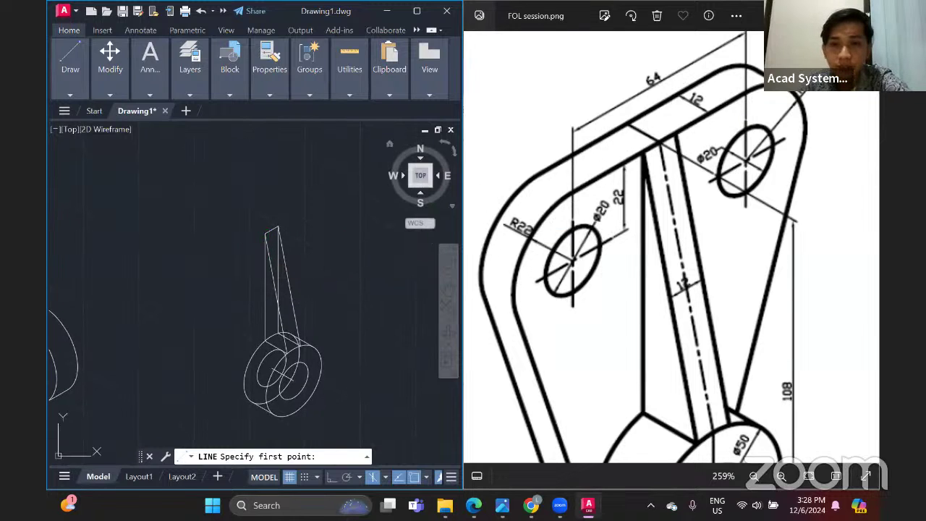
pyautogui.scroll(2, 280, 217)
pyautogui.scroll(2, 280, 217)
pyautogui.moveTo(282, 253); pyautogui.dragTo(277, 210, button='middle')
pyautogui.click(271, 215)
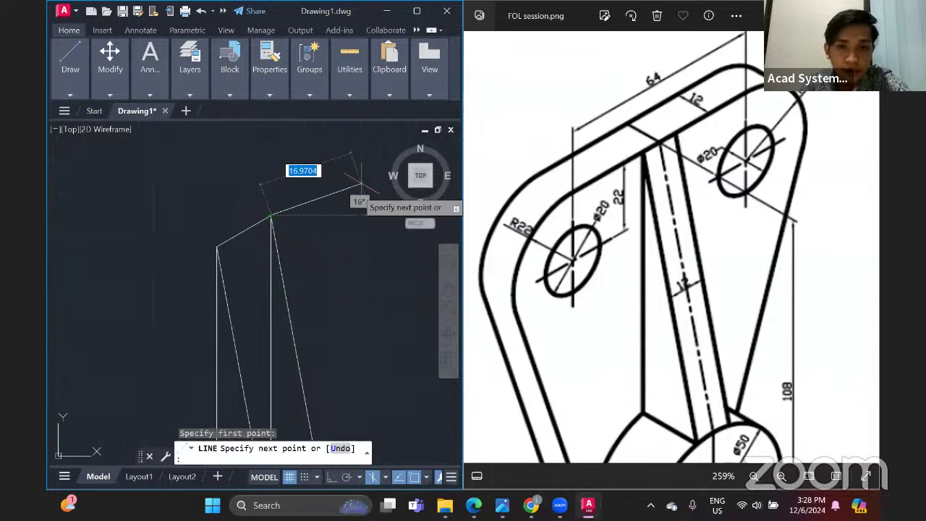
pyautogui.click(332, 478)
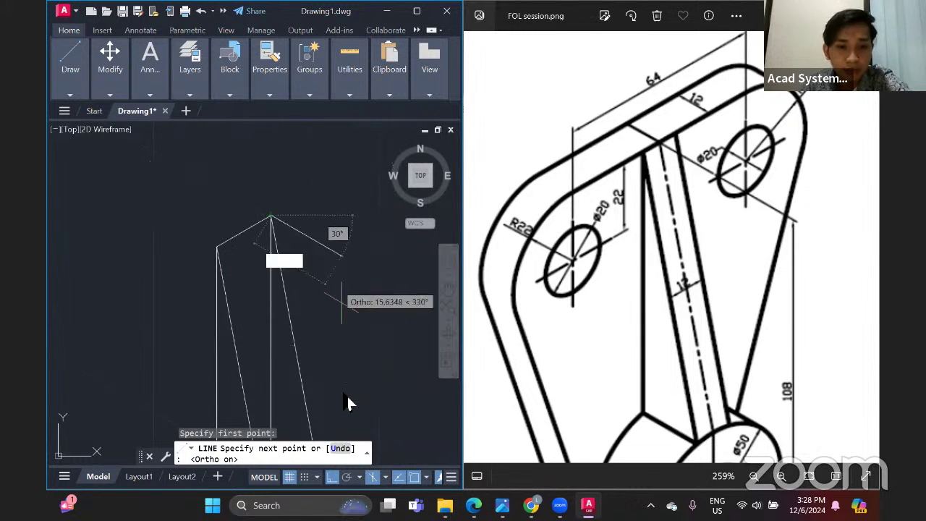
pyautogui.click(387, 477)
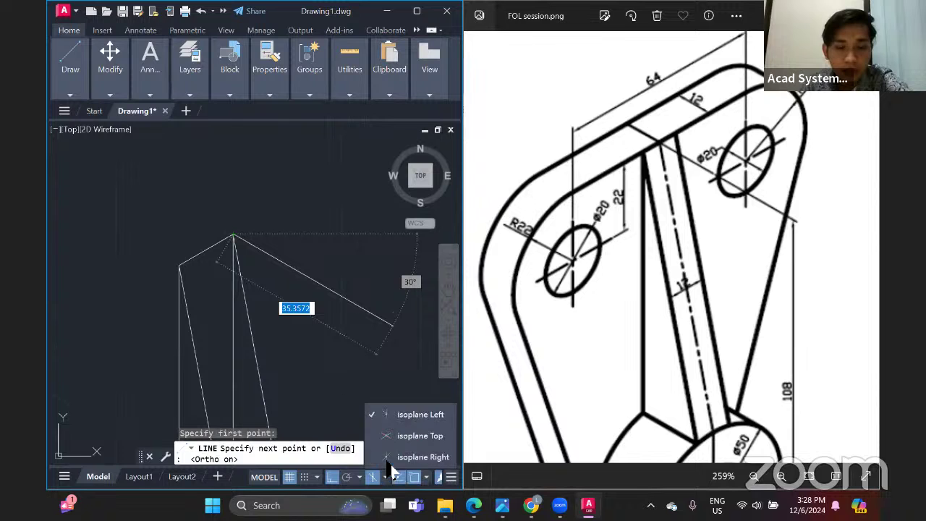
pyautogui.click(423, 457)
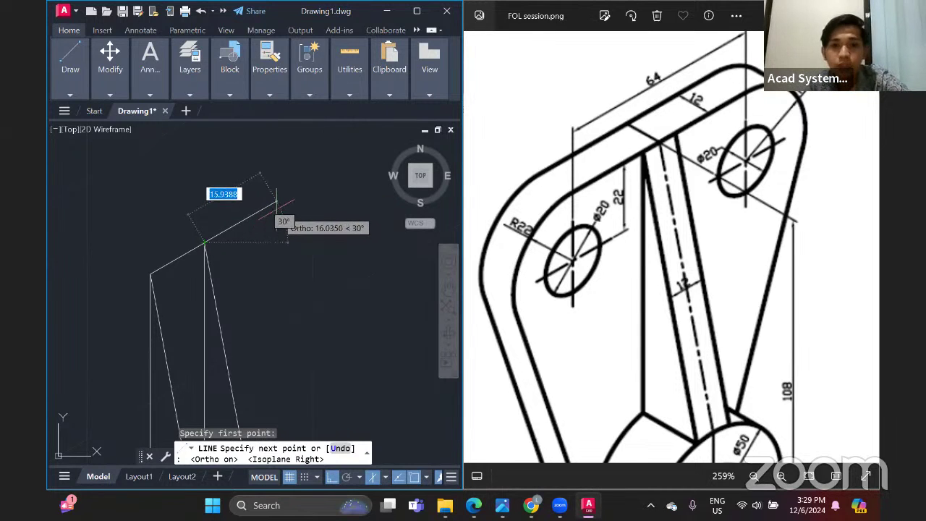
pyautogui.write('26')
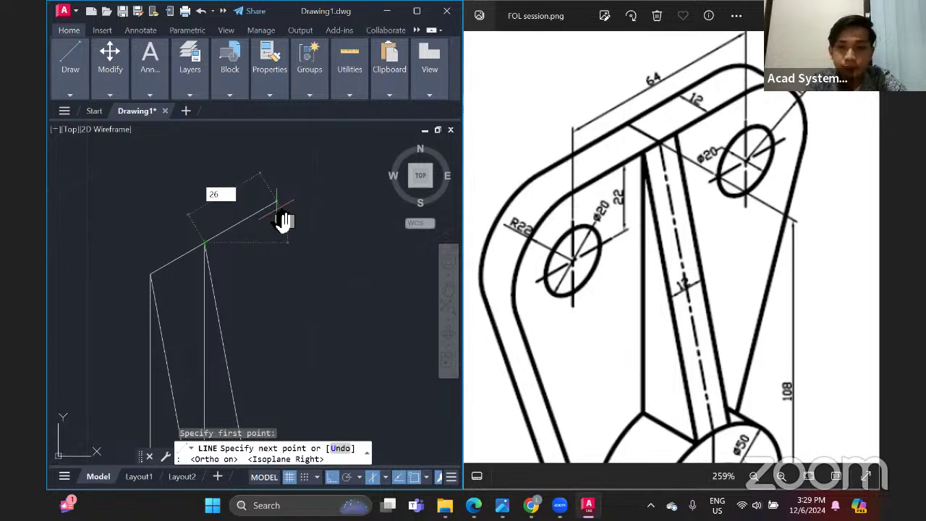
pyautogui.press('Return')
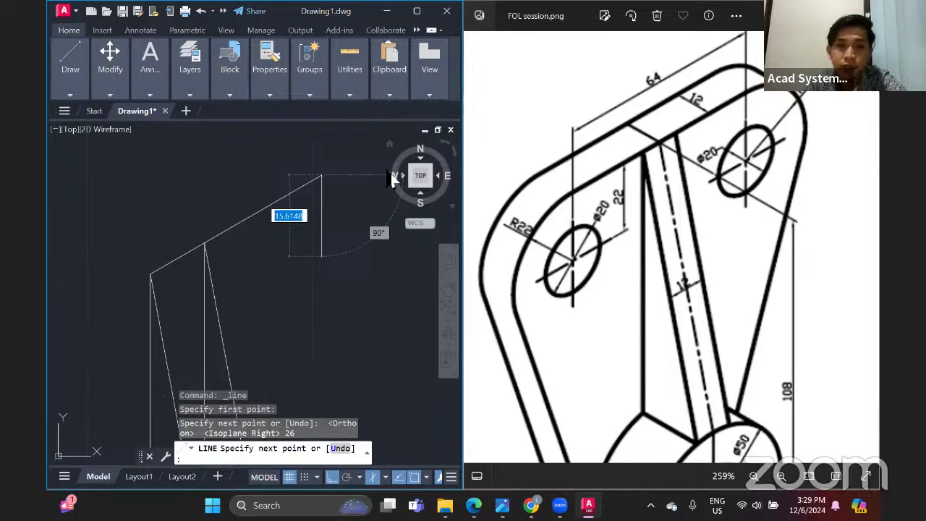
# Continue with a vertical line 22 long downward from the upper end of the 26-long line and end the chain
pyautogui.write('22')
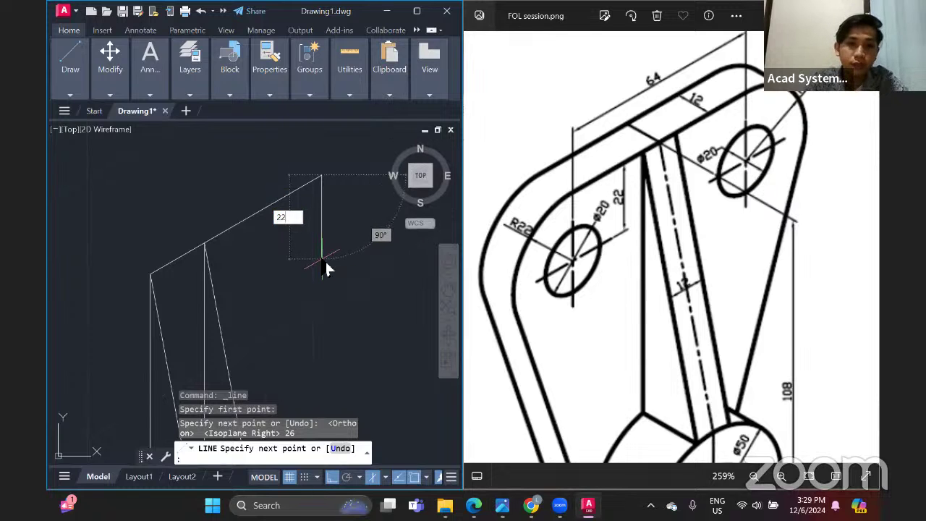
pyautogui.press('Return')
pyautogui.press('Return')
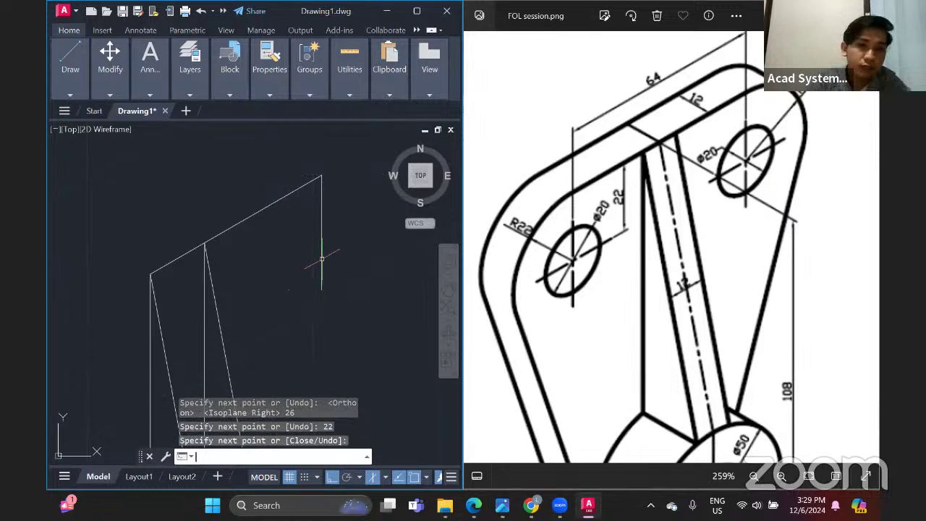
# From the left end of the rib's top edge, draw a 26-long line down-left along the 30° axis and a 22-long line straight down
pyautogui.moveTo(166, 193); pyautogui.dragTo(311, 134, button='middle')
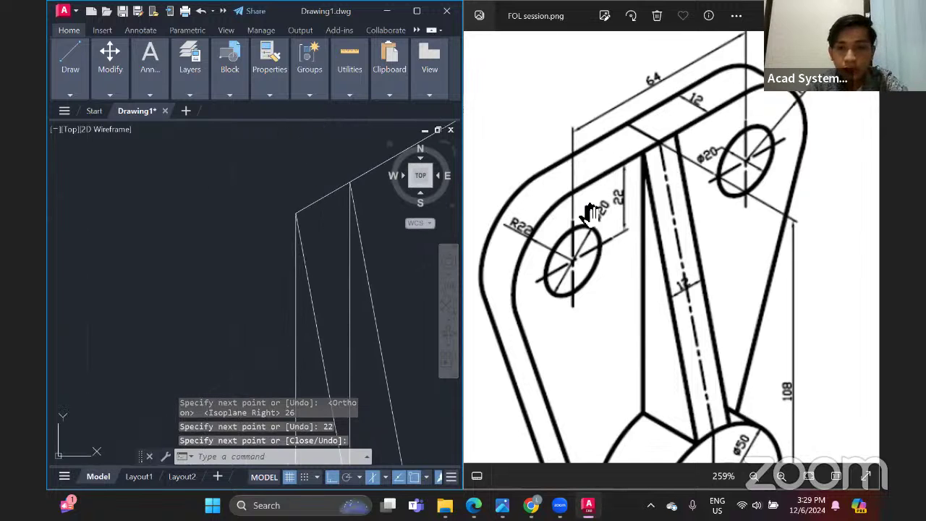
pyautogui.click(69, 92)
pyautogui.click(64, 117)
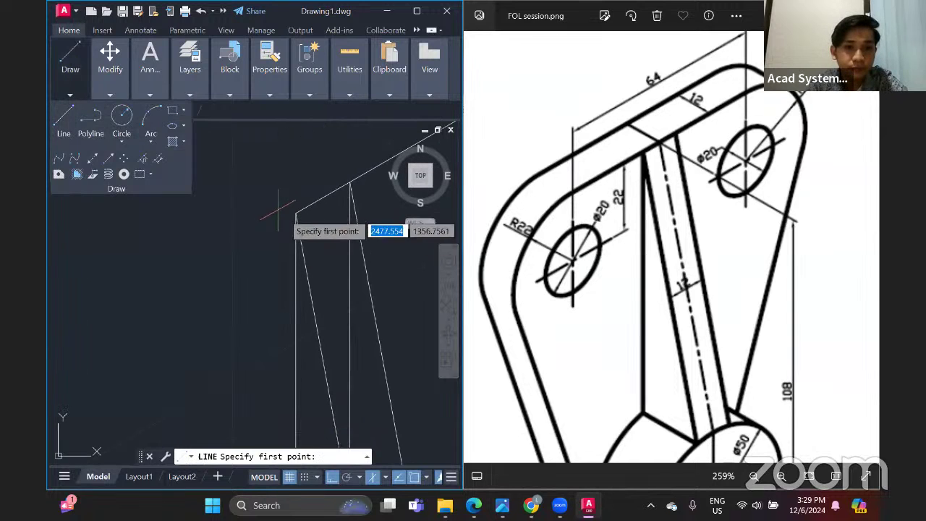
pyautogui.click(297, 213)
pyautogui.write('26')
pyautogui.press('Return')
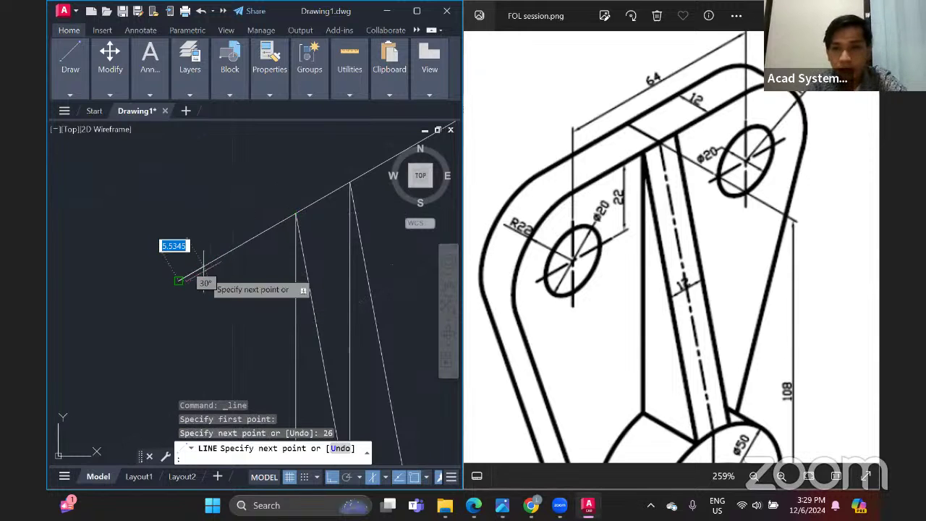
pyautogui.write('22')
pyautogui.press('Return')
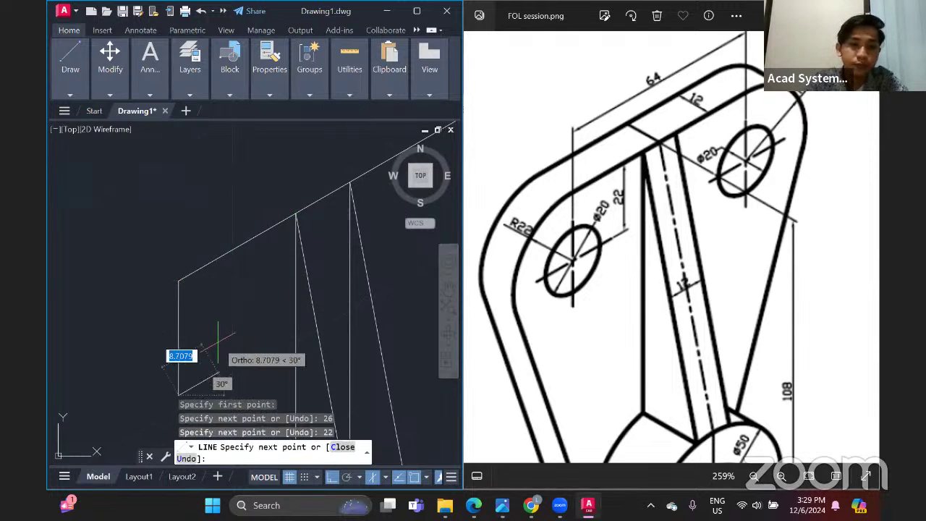
pyautogui.press('Return')
# Draw an isocircle of radius 10 centred on the lower end of the right 22-long vertical line
pyautogui.scroll(-4, 231, 304)
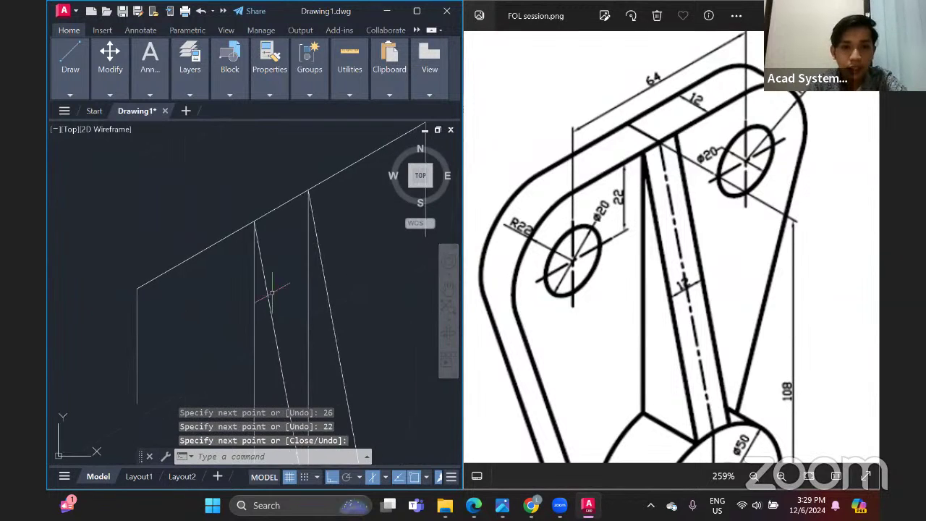
pyautogui.click(67, 95)
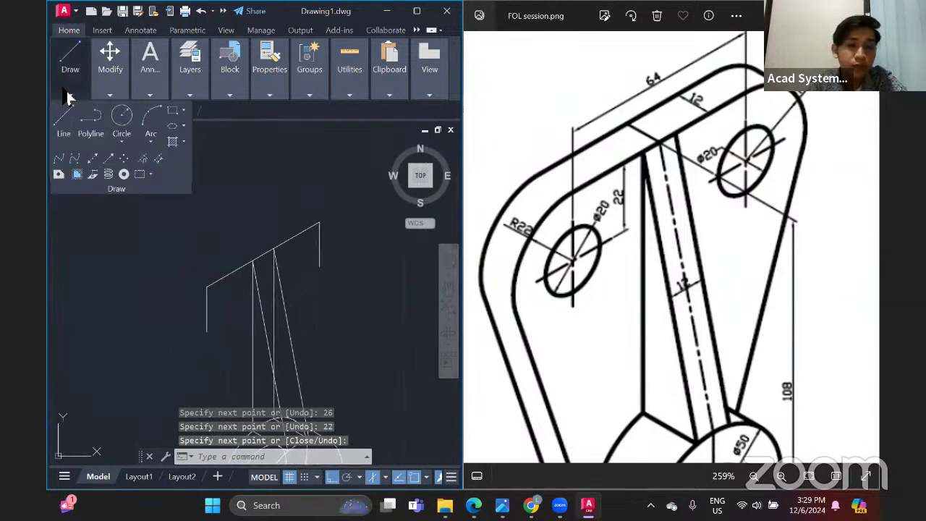
pyautogui.click(183, 126)
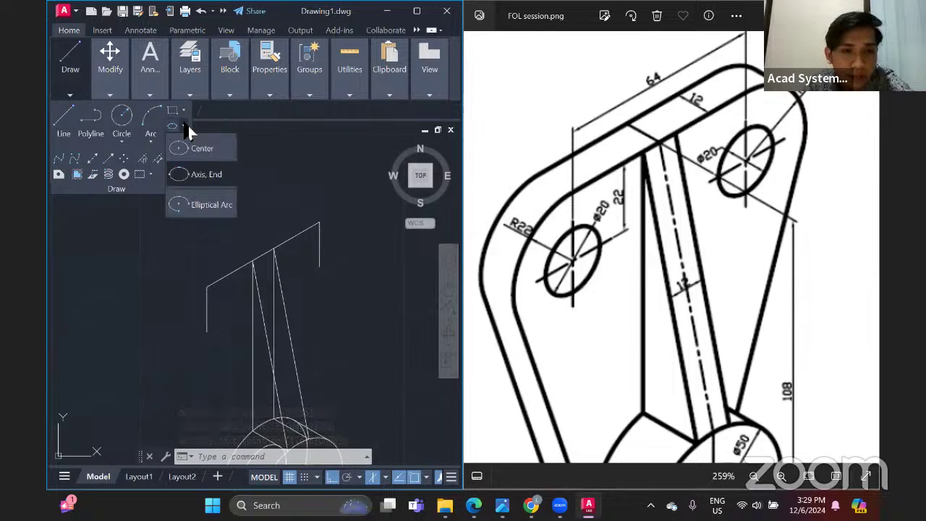
pyautogui.click(197, 175)
pyautogui.write('I')
pyautogui.press('Return')
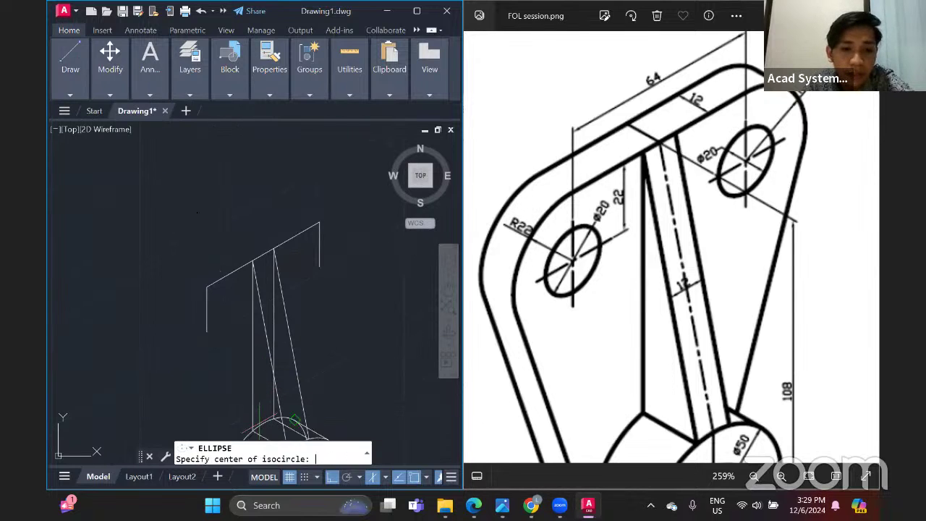
pyautogui.click(320, 265)
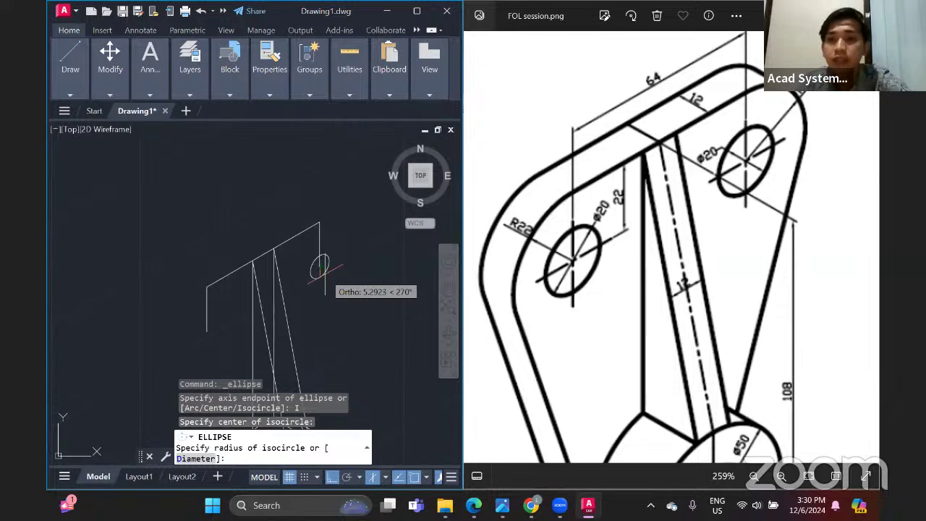
pyautogui.write('10')
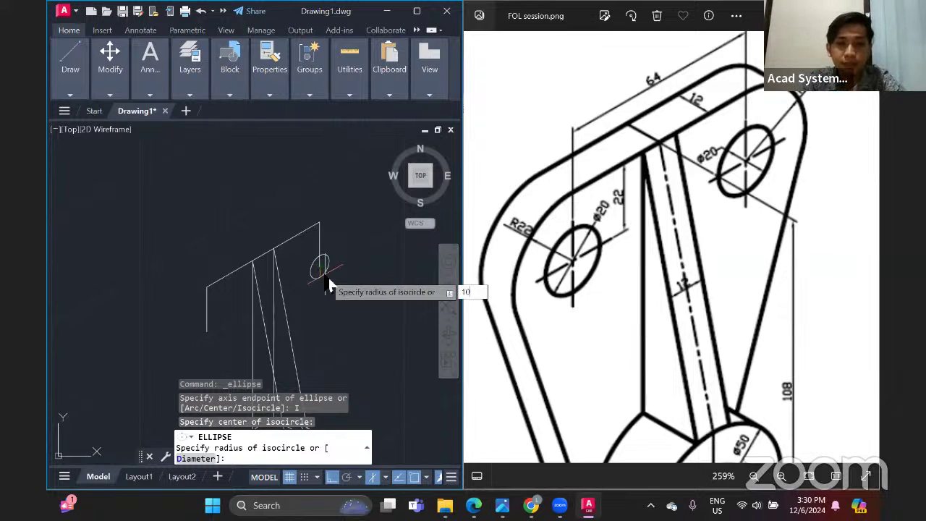
pyautogui.press('Return')
pyautogui.rightClick(207, 201)
pyautogui.click(226, 210)
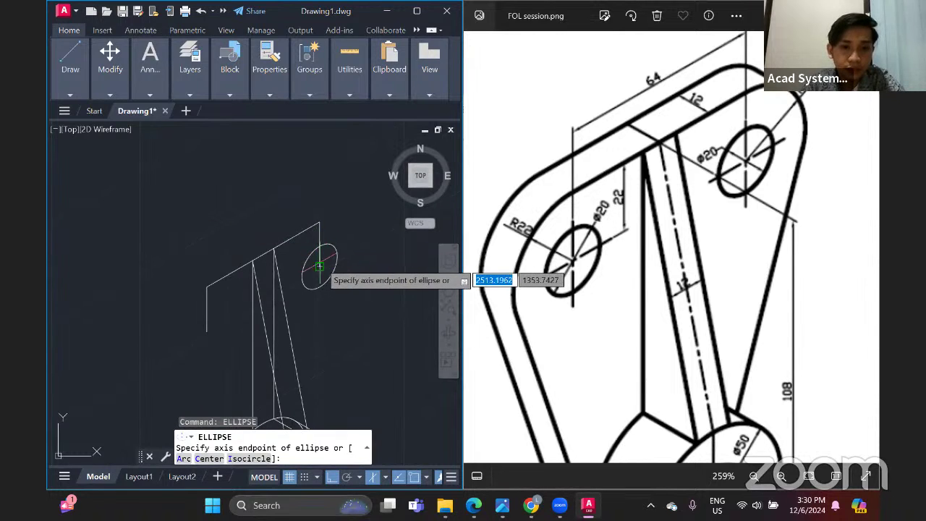
pyautogui.click(320, 265)
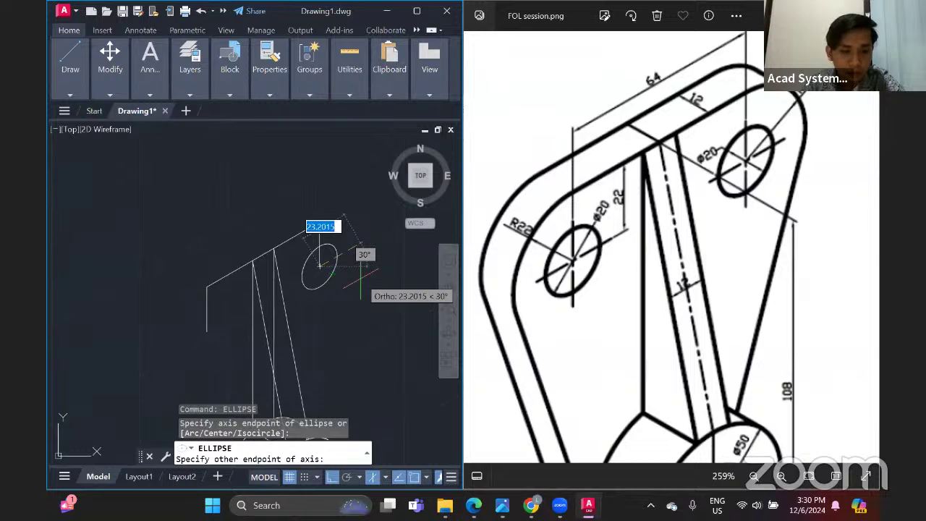
pyautogui.press('Escape')
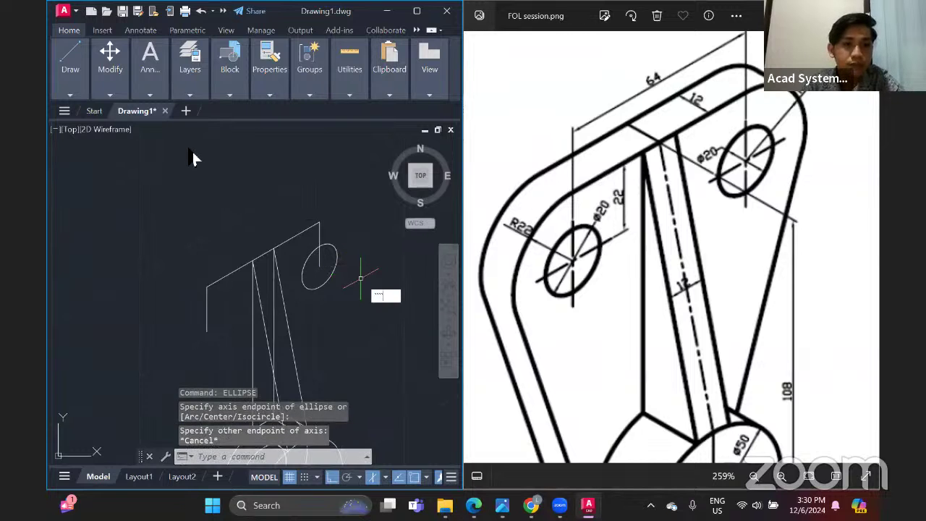
pyautogui.click(303, 185)
pyautogui.press('Escape')
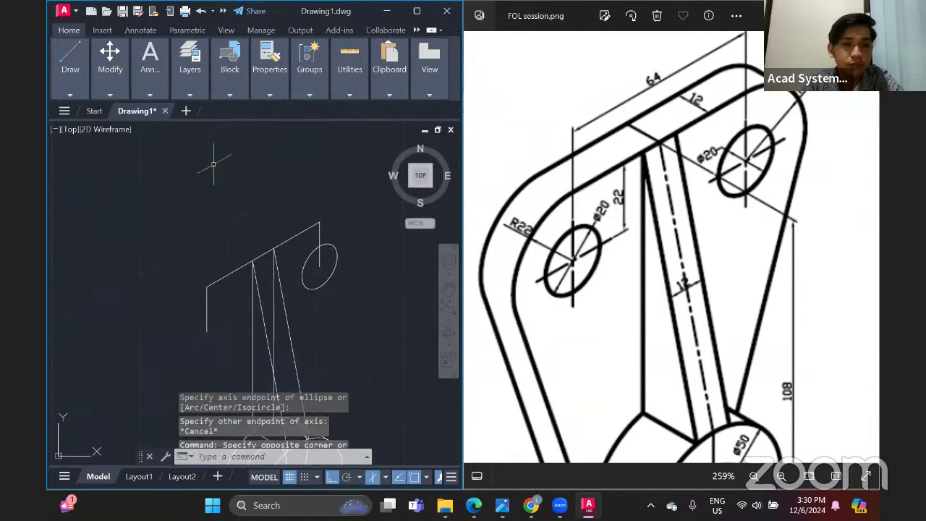
# Draw a concentric isocircle of radius 22 around the right 10-radius hole
pyautogui.click(70, 66)
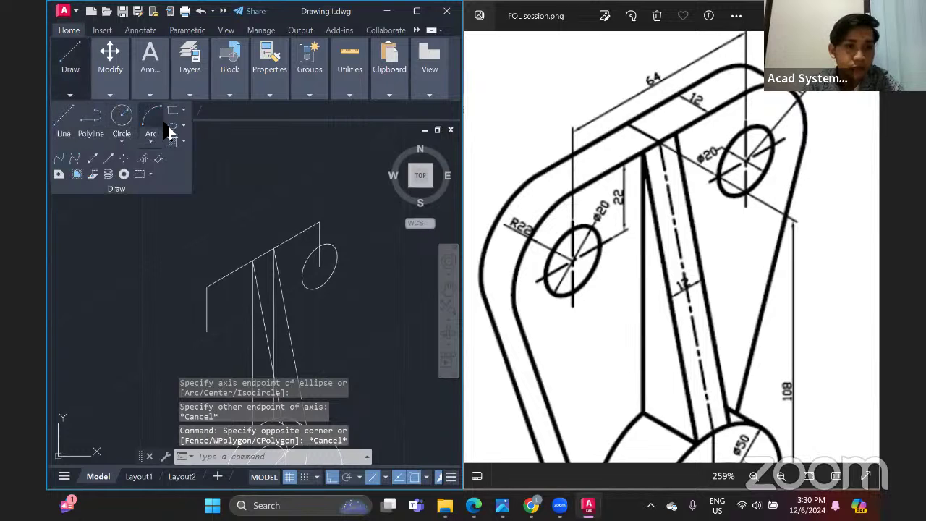
pyautogui.click(172, 126)
pyautogui.write('I')
pyautogui.press('Return')
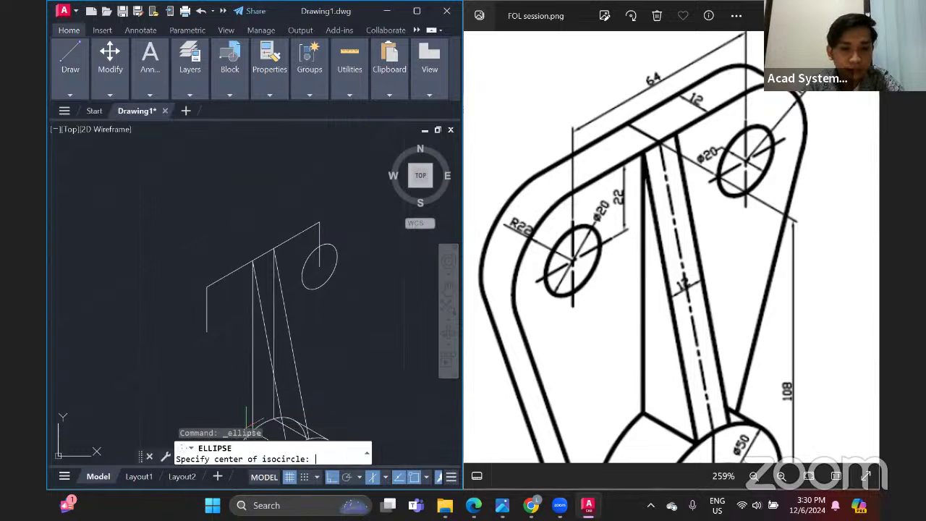
pyautogui.click(319, 267)
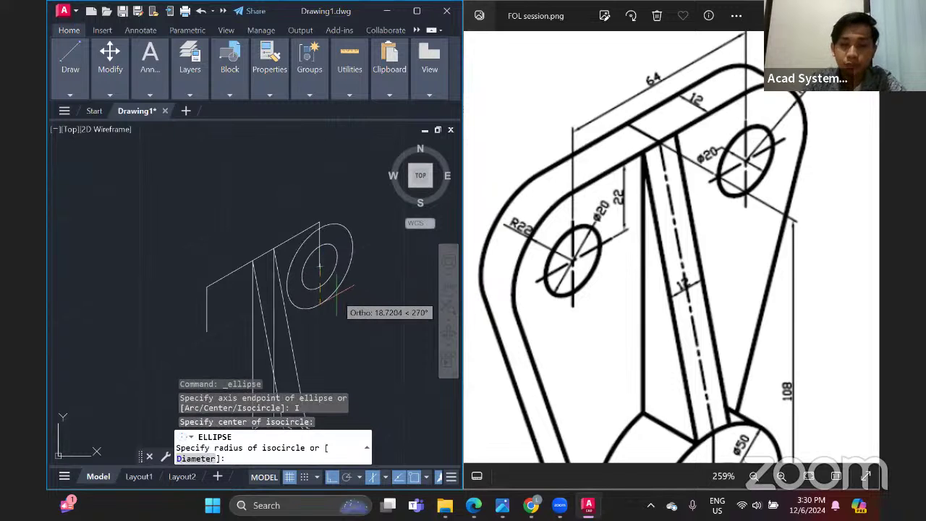
pyautogui.write('22')
pyautogui.press('Return')
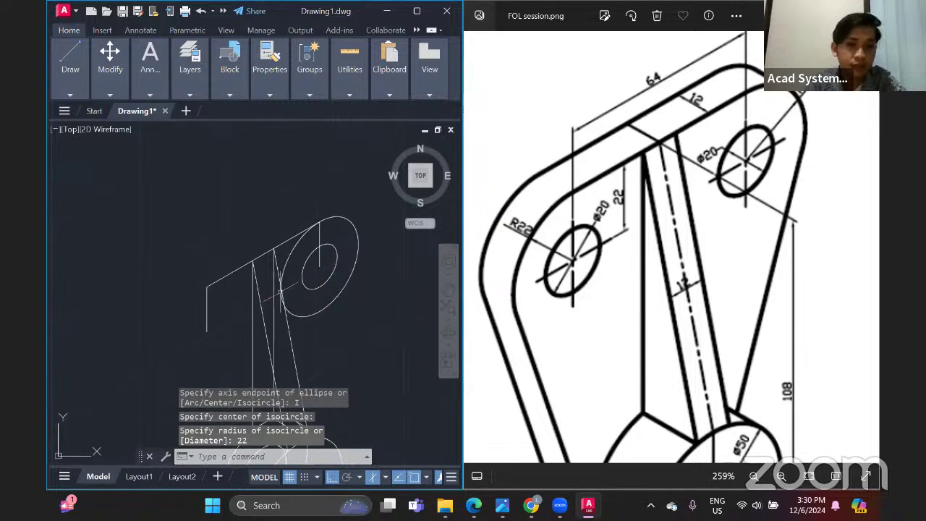
pyautogui.moveTo(223, 304); pyautogui.dragTo(278, 265, button='middle')
pyautogui.click(70, 92)
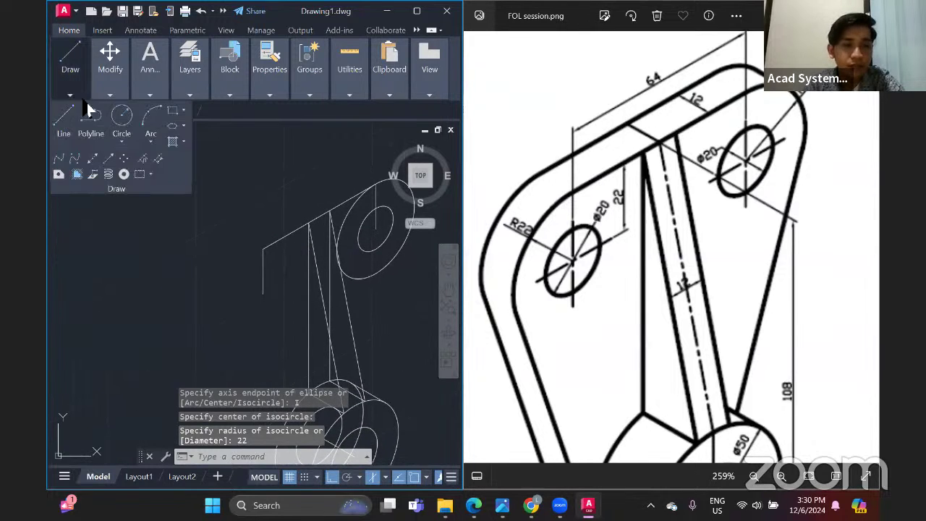
pyautogui.click(173, 132)
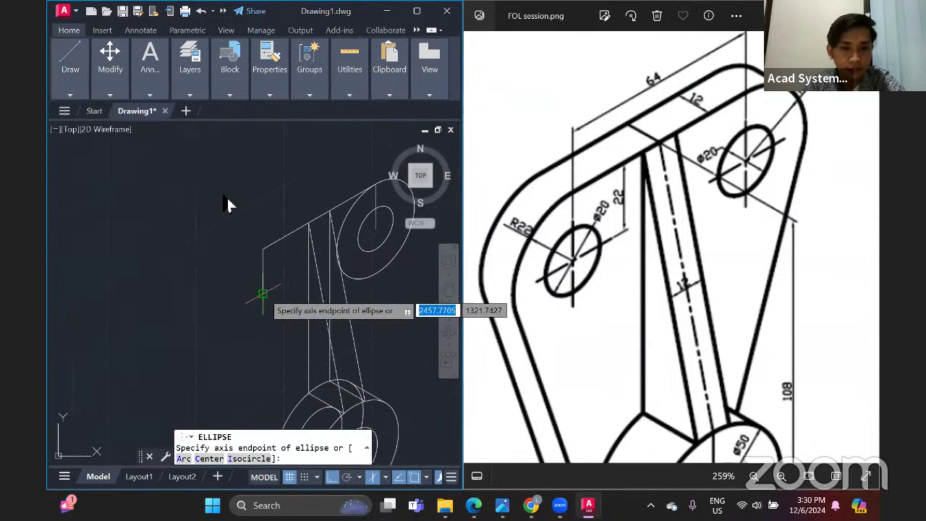
pyautogui.click(263, 295)
pyautogui.press('Escape')
# Draw an isocircle of radius 10 centred on the lower end of the left 22-long vertical line
pyautogui.click(70, 79)
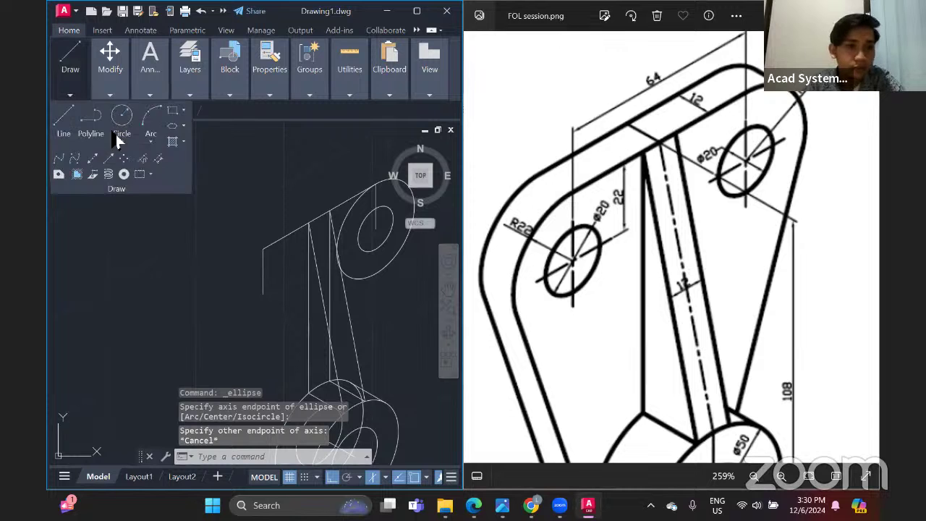
pyautogui.click(173, 132)
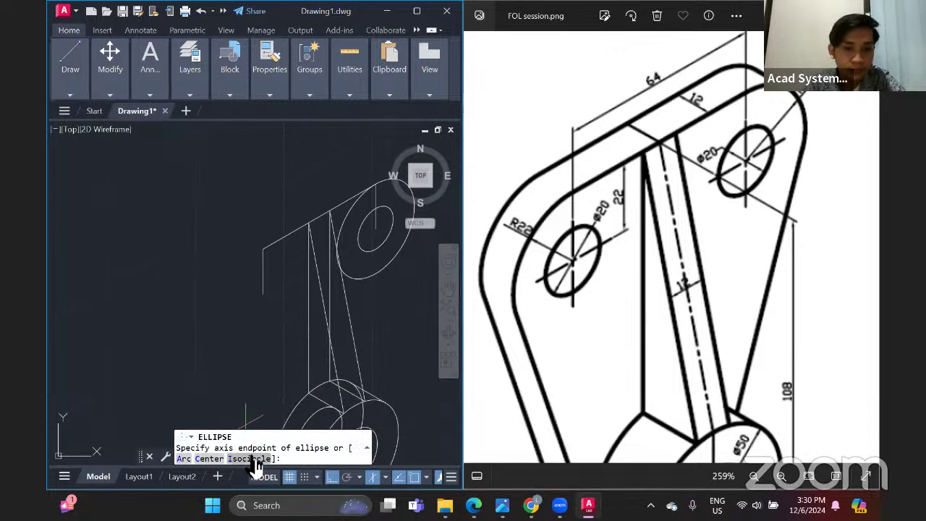
pyautogui.click(249, 455)
pyautogui.click(262, 294)
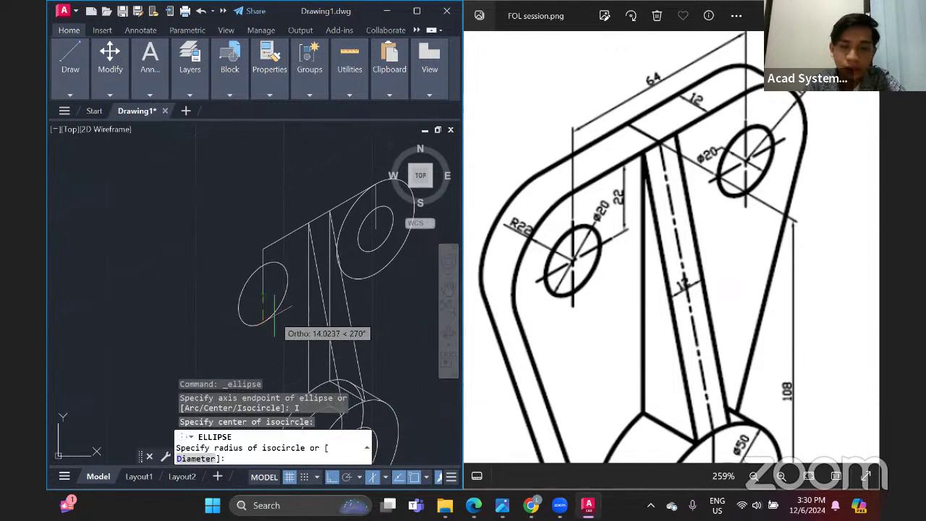
pyautogui.write('10')
pyautogui.press('Return')
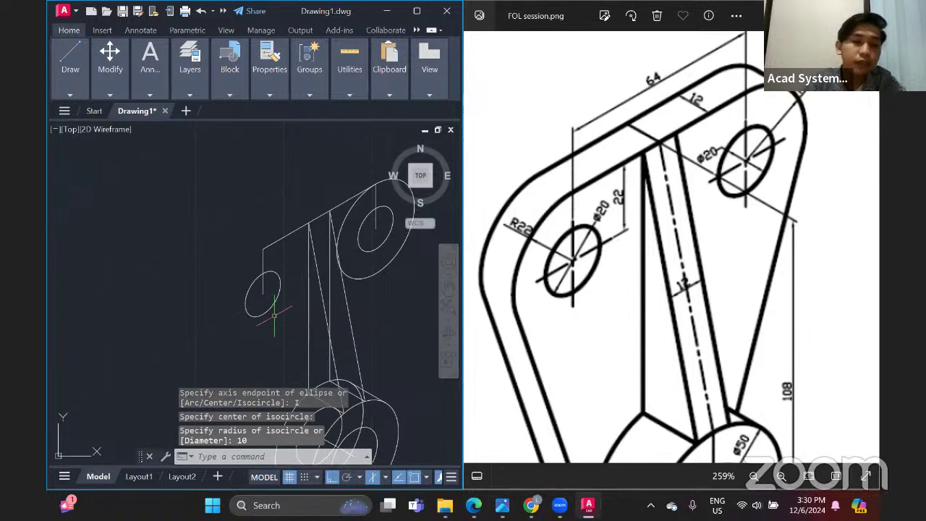
# Draw a concentric isocircle of radius 22 around the left 10-radius hole
pyautogui.click(70, 92)
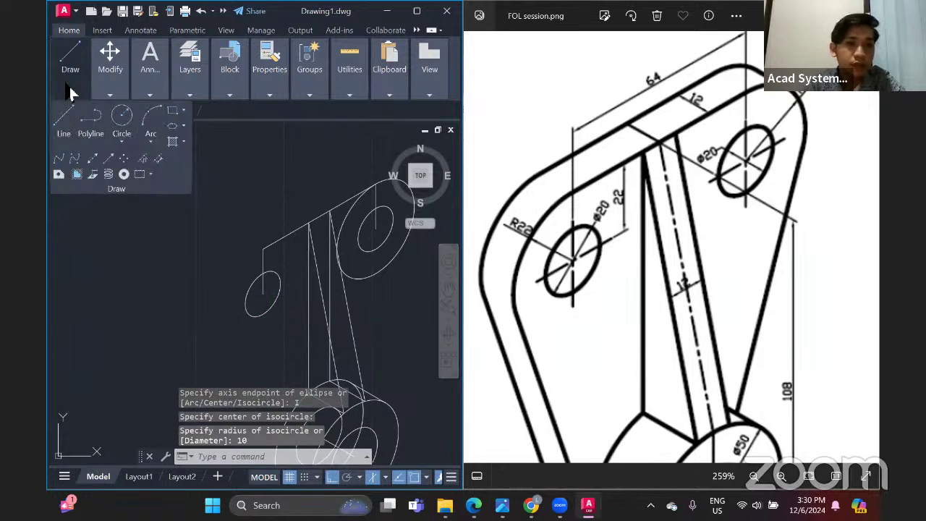
pyautogui.click(185, 129)
pyautogui.click(199, 181)
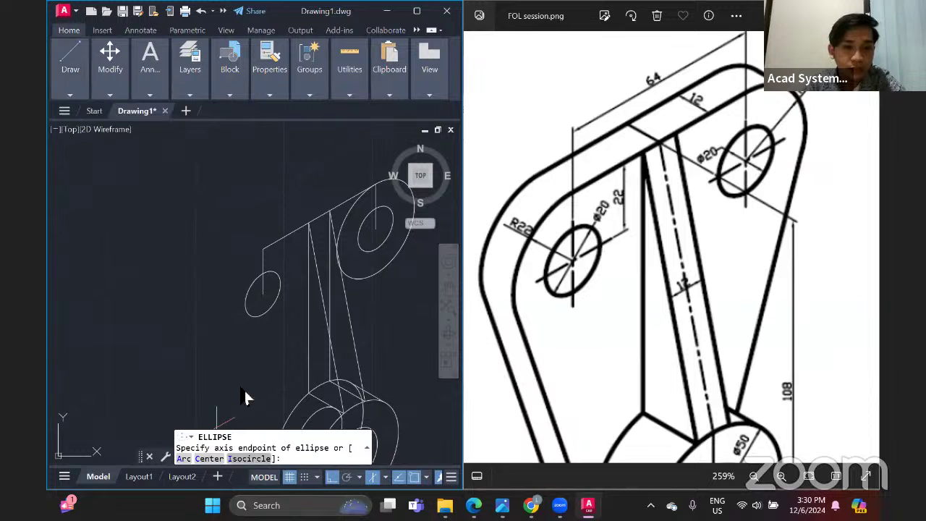
pyautogui.click(245, 459)
pyautogui.click(263, 294)
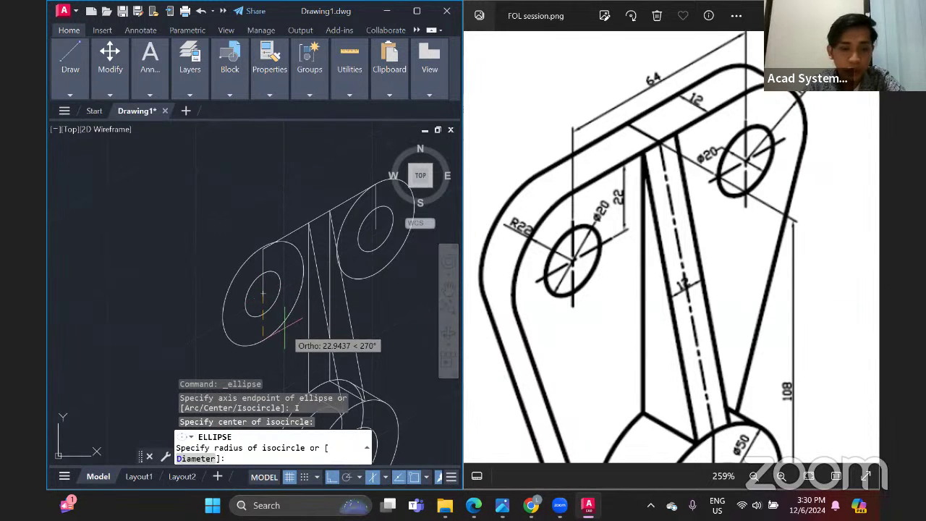
pyautogui.write('22')
pyautogui.press('Return')
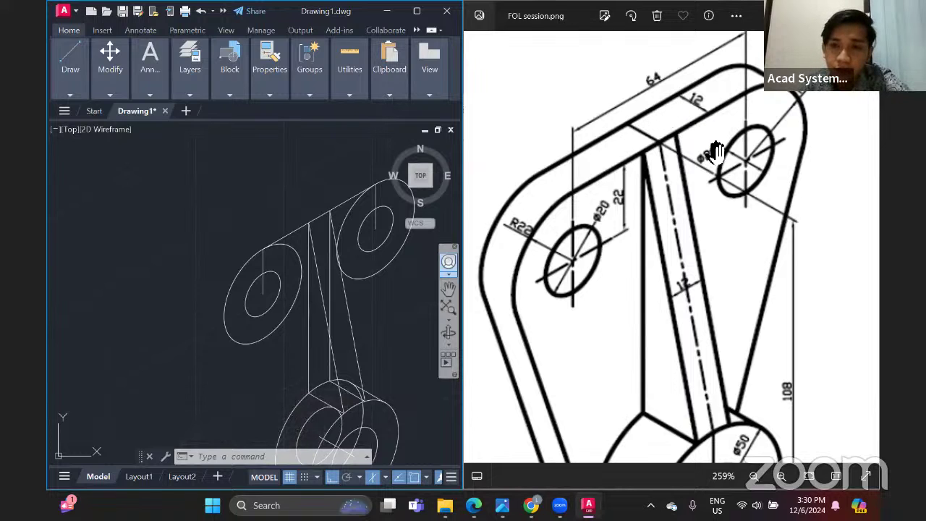
# Switch to the left isoplane and draw a 12-long line up-left at 150° from the right hole's centre
pyautogui.moveTo(367, 240); pyautogui.dragTo(349, 265, button='middle')
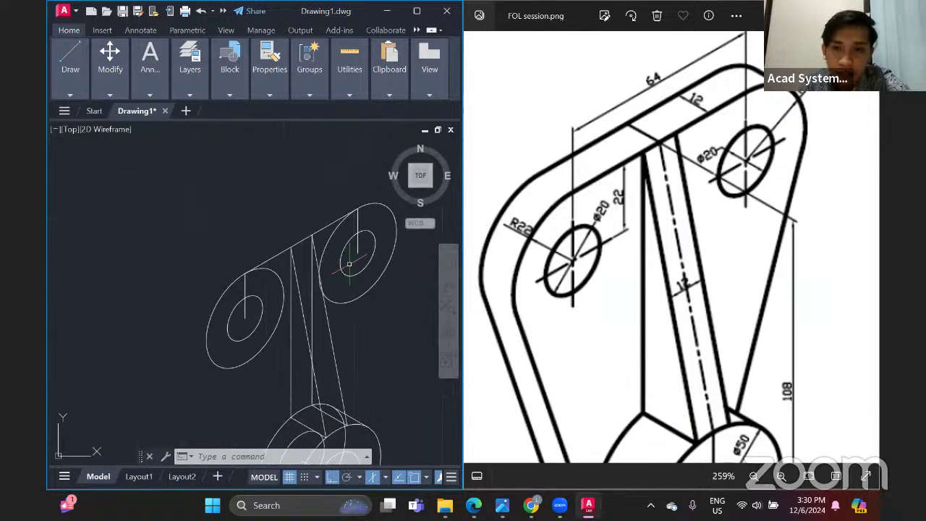
pyautogui.scroll(4, 356, 287)
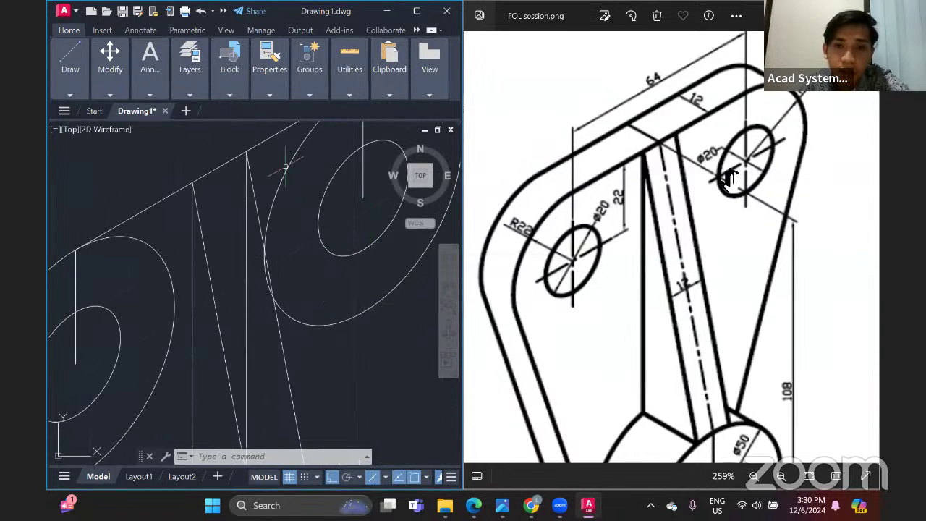
pyautogui.scroll(-5, 292, 189)
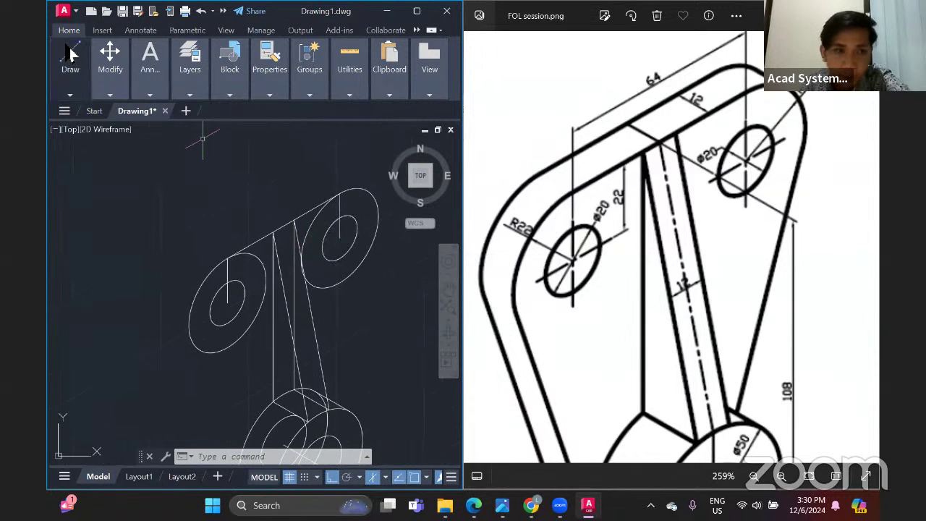
pyautogui.moveTo(61, 91)
pyautogui.click(64, 122)
pyautogui.scroll(4, 326, 260)
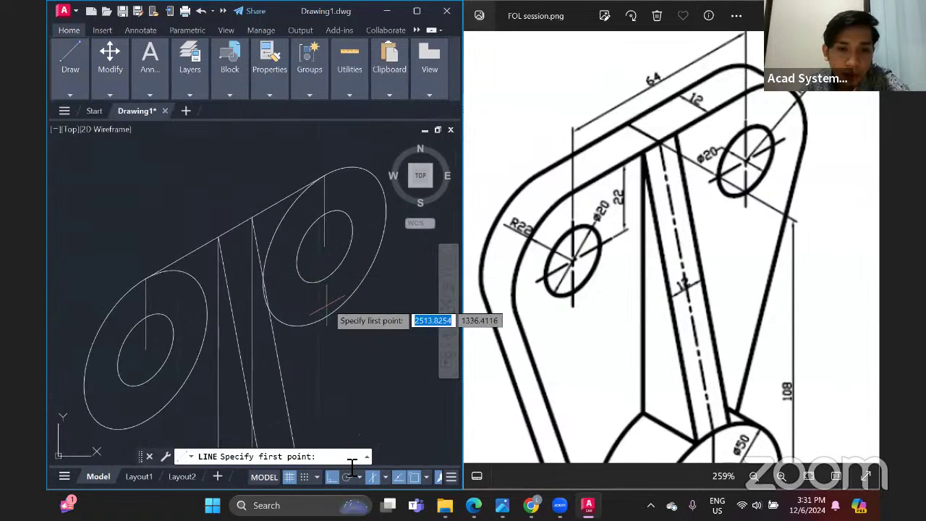
pyautogui.scroll(-4, 244, 193)
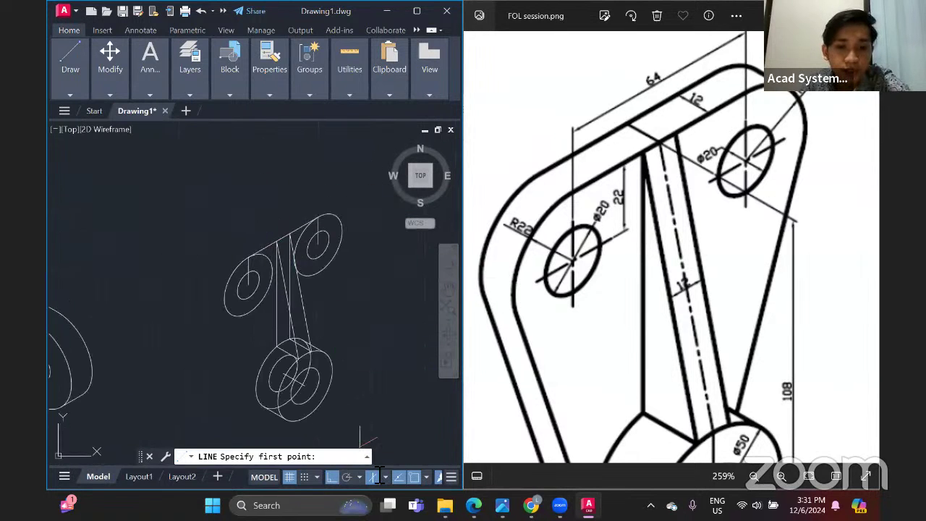
pyautogui.click(388, 478)
pyautogui.click(416, 412)
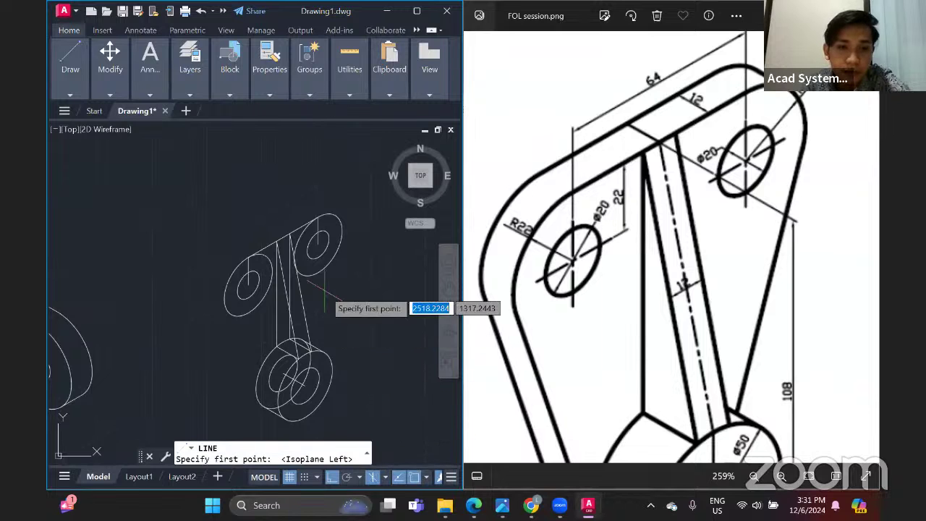
pyautogui.moveTo(70, 69)
pyautogui.click(64, 125)
pyautogui.scroll(5, 354, 265)
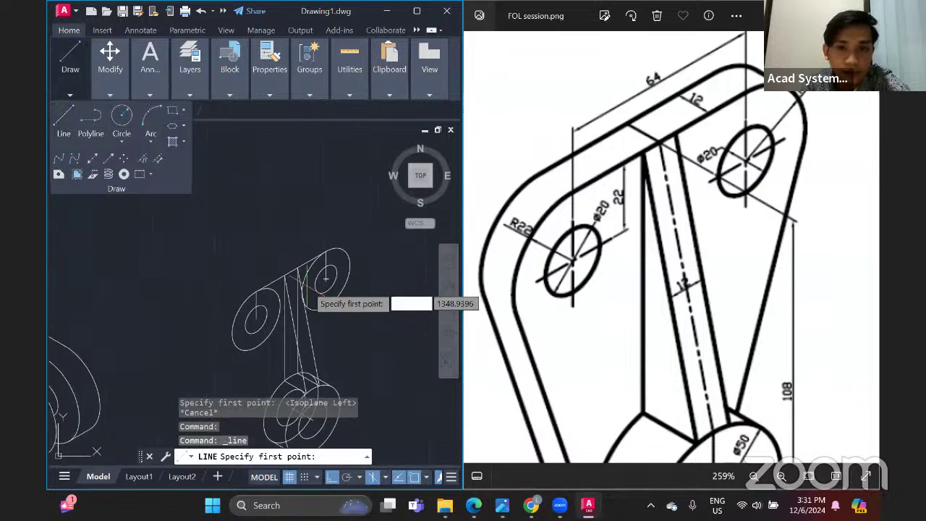
pyautogui.click(355, 266)
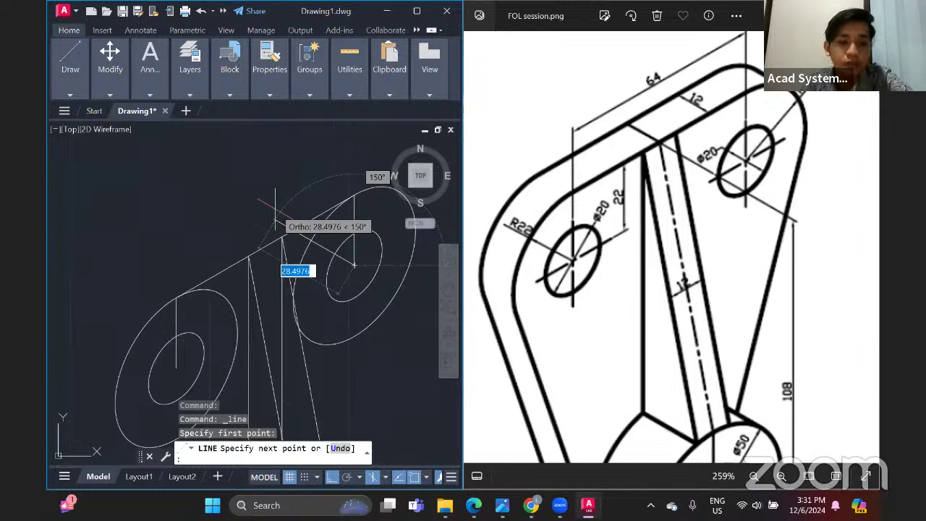
pyautogui.write('12')
pyautogui.press('Return')
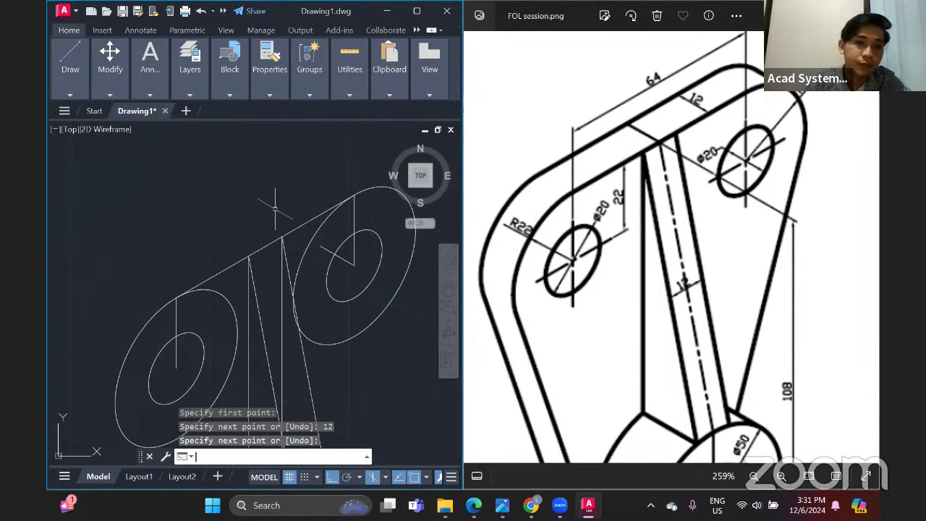
# Draw a 12-long line up-left at 150° from the left hole's centre
pyautogui.moveTo(71, 69)
pyautogui.click(64, 123)
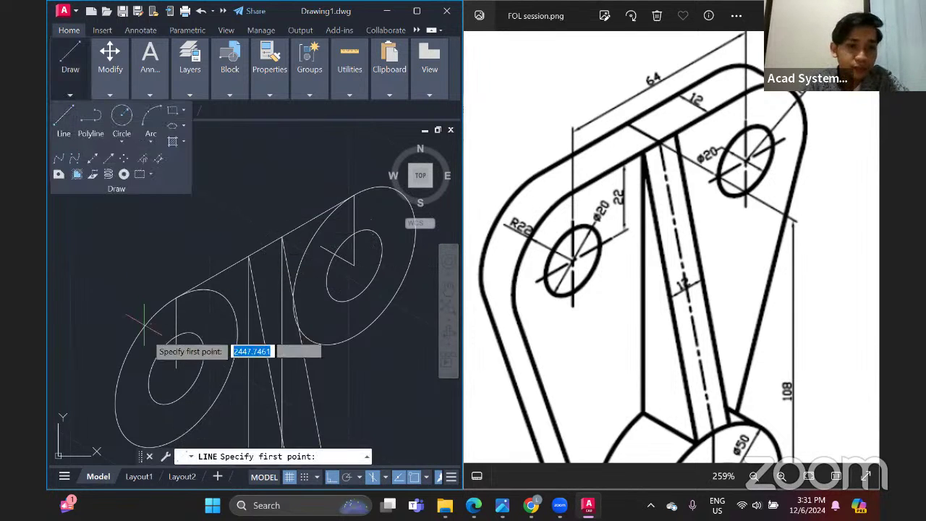
pyautogui.click(176, 368)
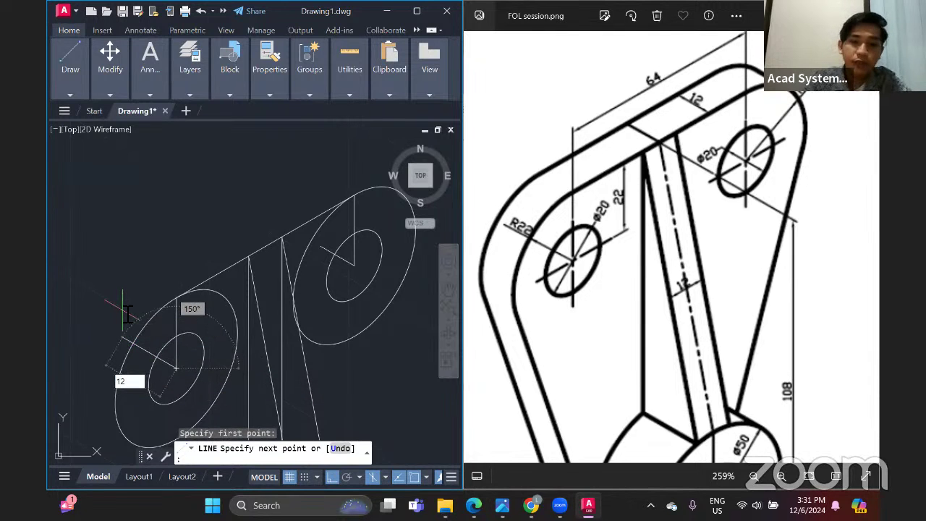
pyautogui.write('12')
pyautogui.press('Return')
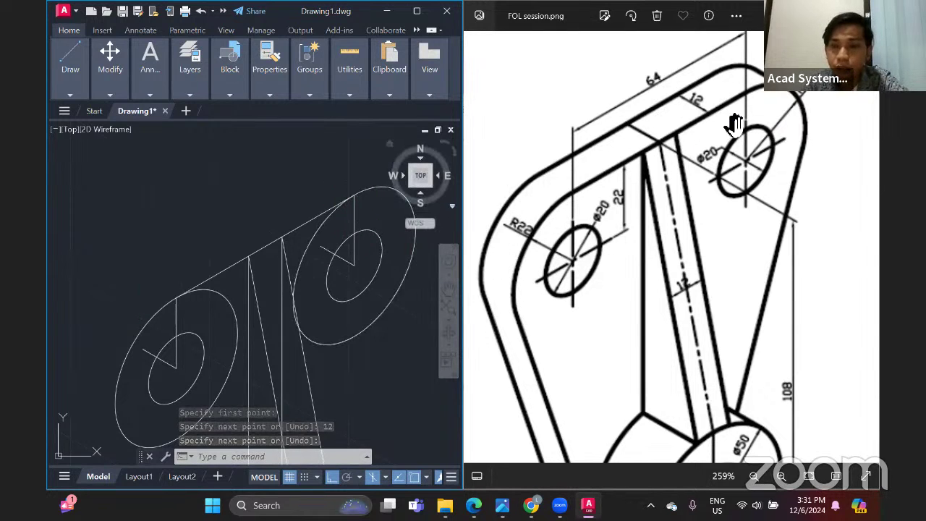
# On the right isoplane, draw an isocircle of radius 22 centred on the upper end of the right 12-long line
pyautogui.click(70, 99)
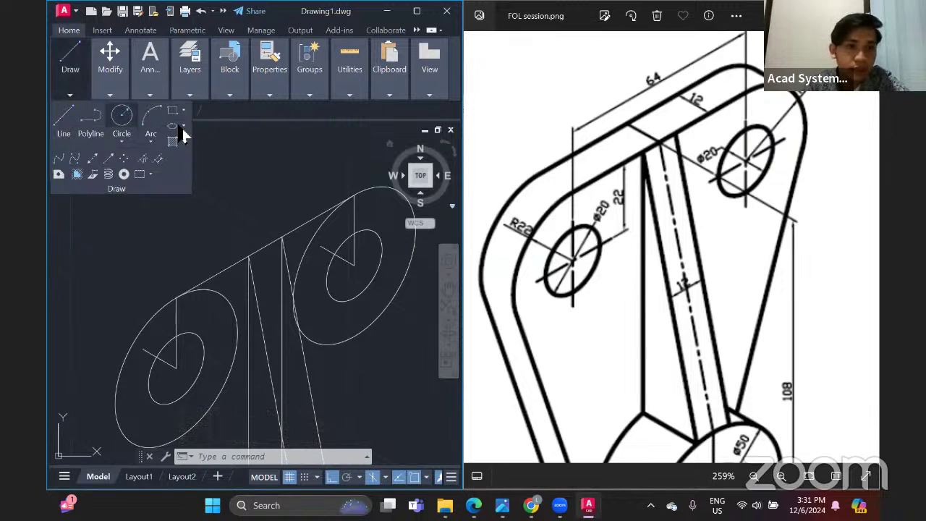
pyautogui.click(172, 125)
pyautogui.write('I')
pyautogui.press('Return')
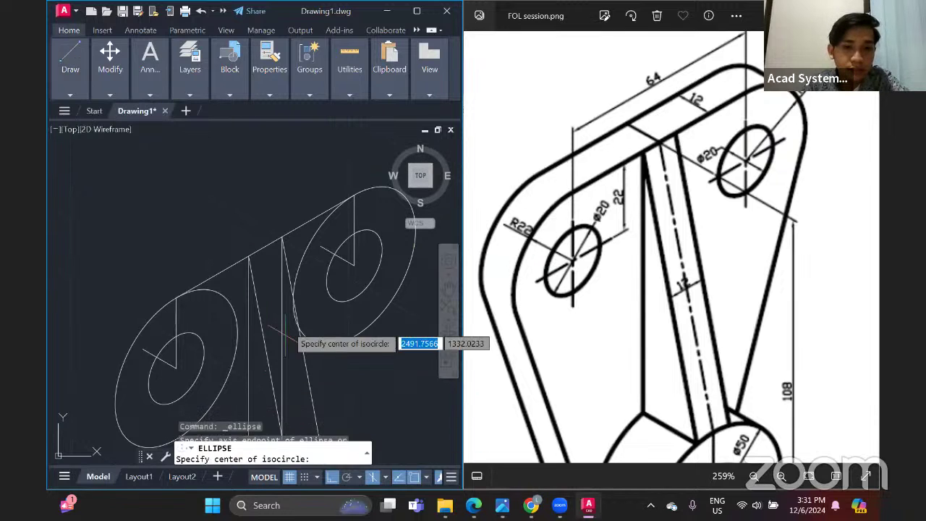
pyautogui.click(386, 477)
pyautogui.click(420, 456)
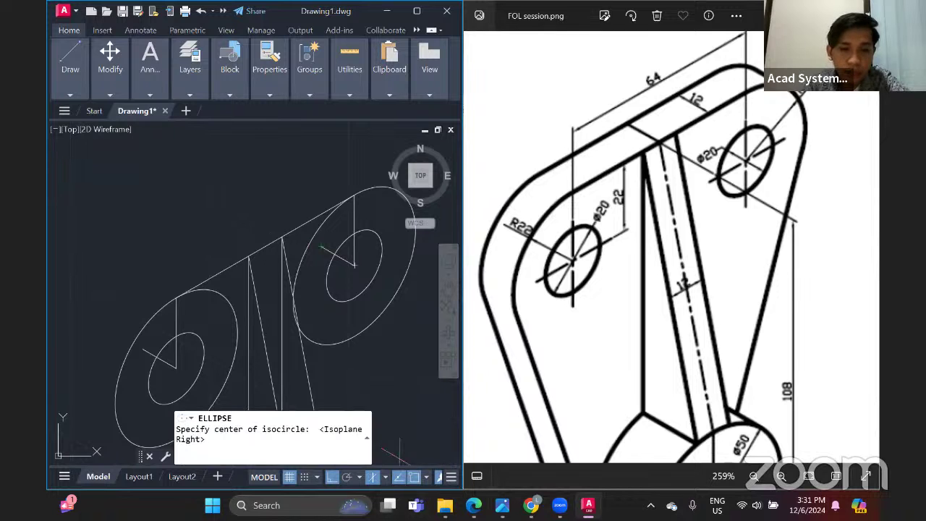
pyautogui.click(320, 248)
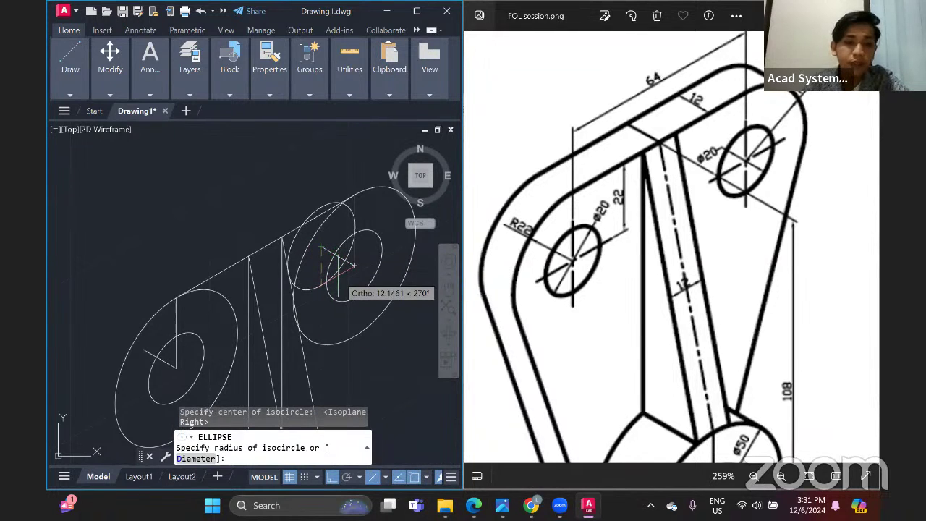
pyautogui.press('Return')
pyautogui.click(70, 92)
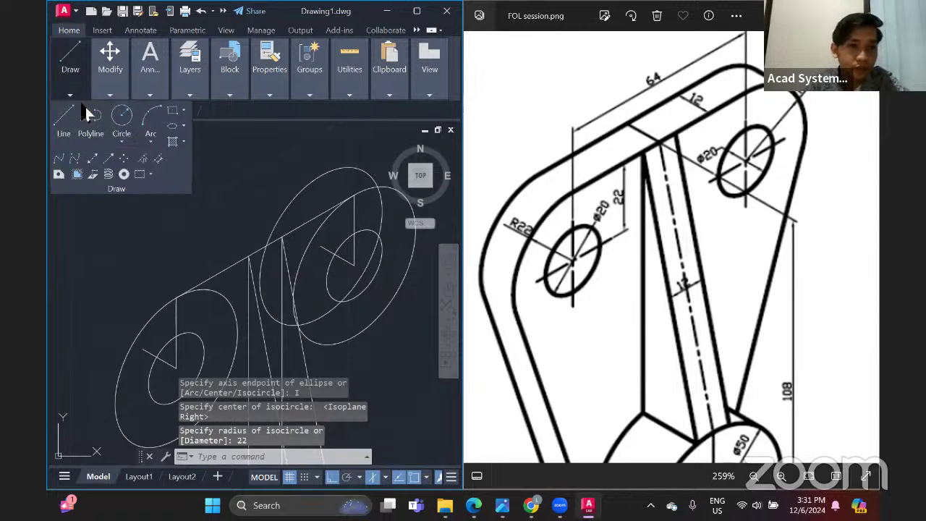
pyautogui.press('Return')
pyautogui.scroll(2, 217, 188)
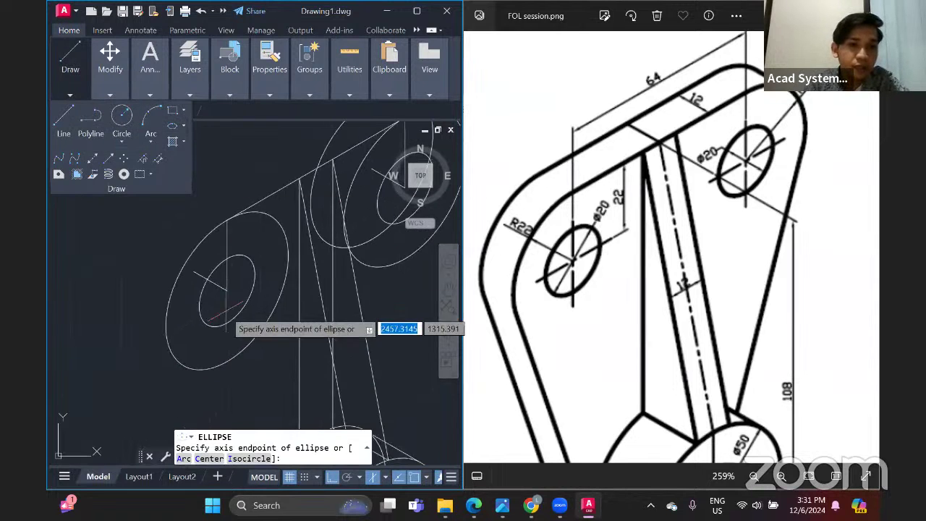
pyautogui.scroll(3, 185, 264)
pyautogui.click(194, 272)
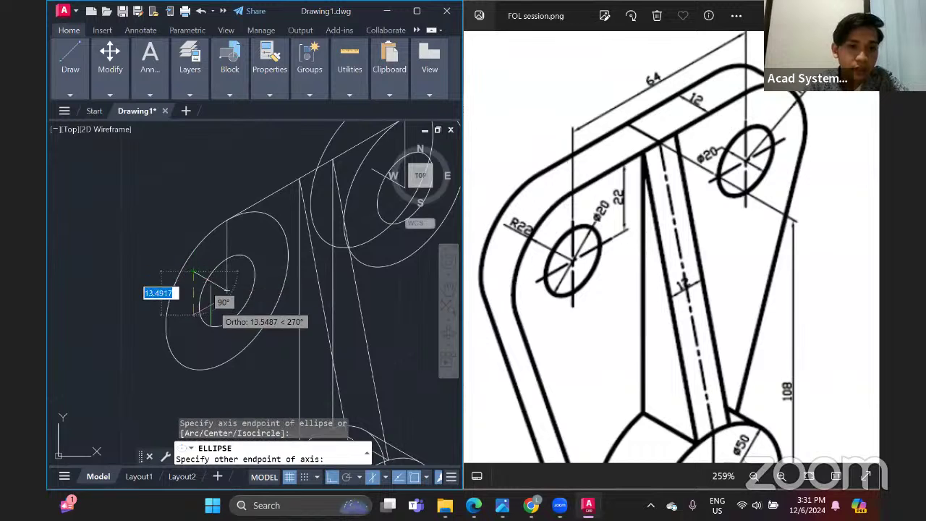
pyautogui.press('Escape')
# Draw an isocircle of radius 22 centred on the upper end of the left 12-long line
pyautogui.click(70, 93)
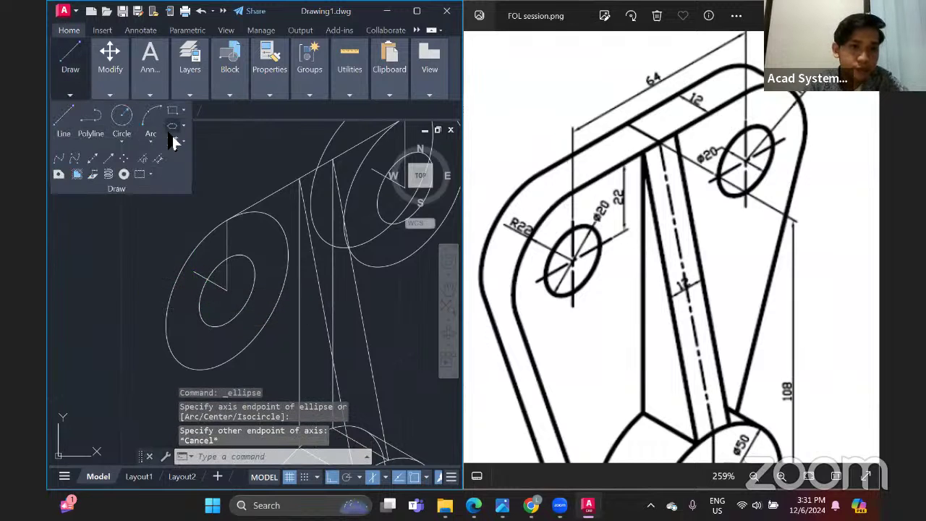
pyautogui.click(177, 143)
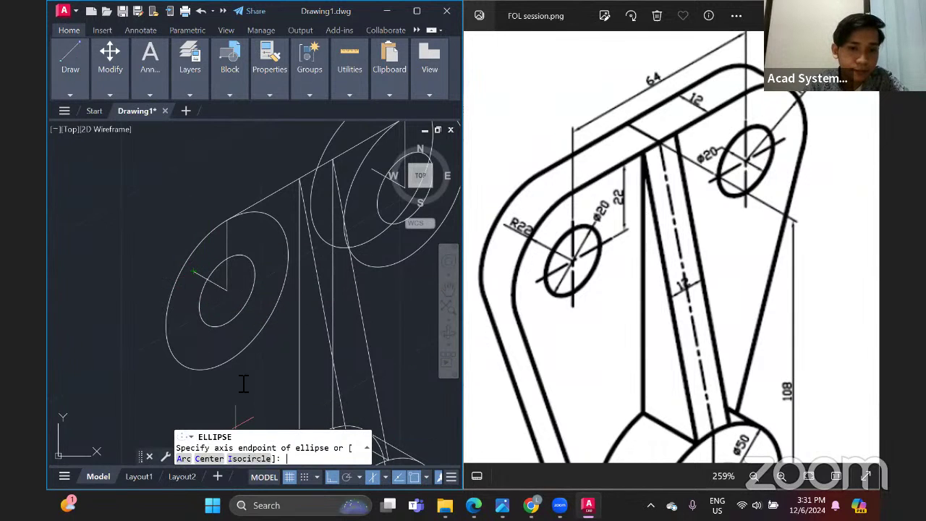
pyautogui.click(251, 459)
pyautogui.click(194, 274)
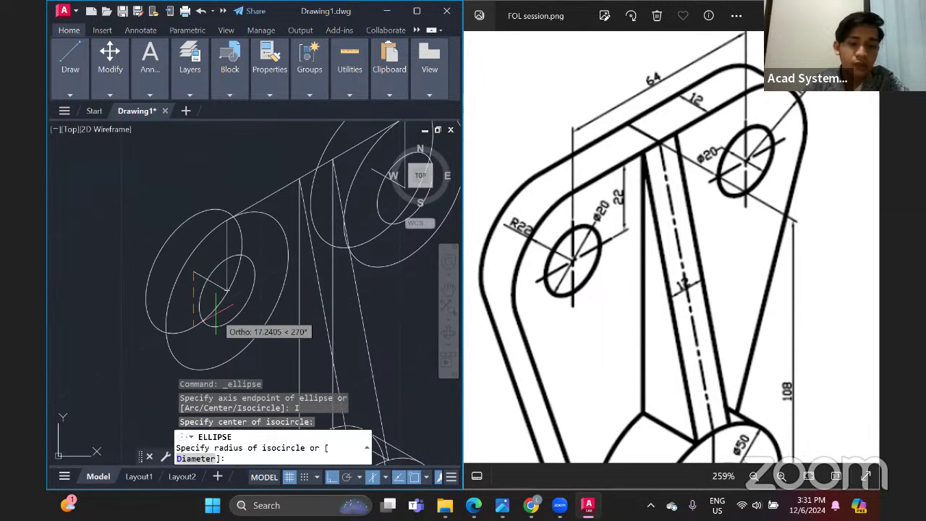
pyautogui.write('22')
pyautogui.press('Return')
# Draw a line joining the upper right edges of the front and rear 22-radius isocircles at the right hole
pyautogui.moveTo(240, 260); pyautogui.dragTo(160, 329, button='middle')
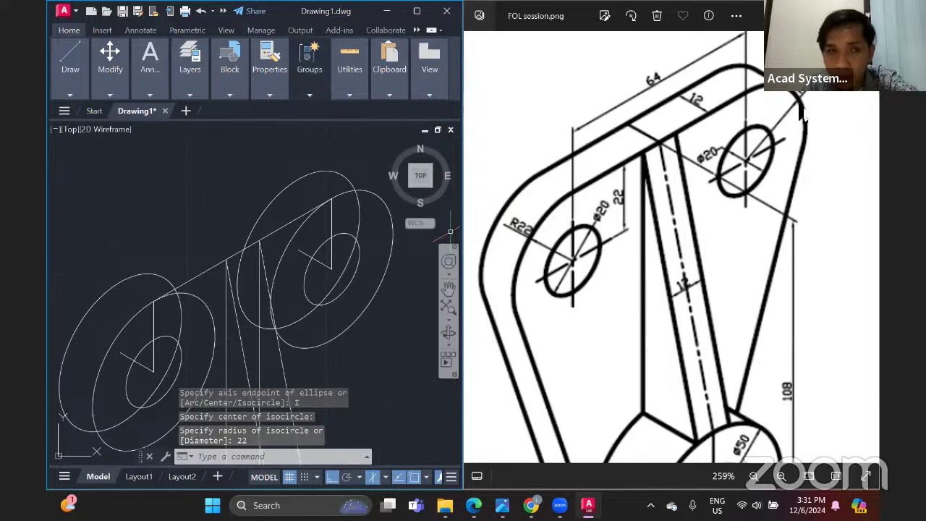
pyautogui.click(70, 94)
pyautogui.click(66, 121)
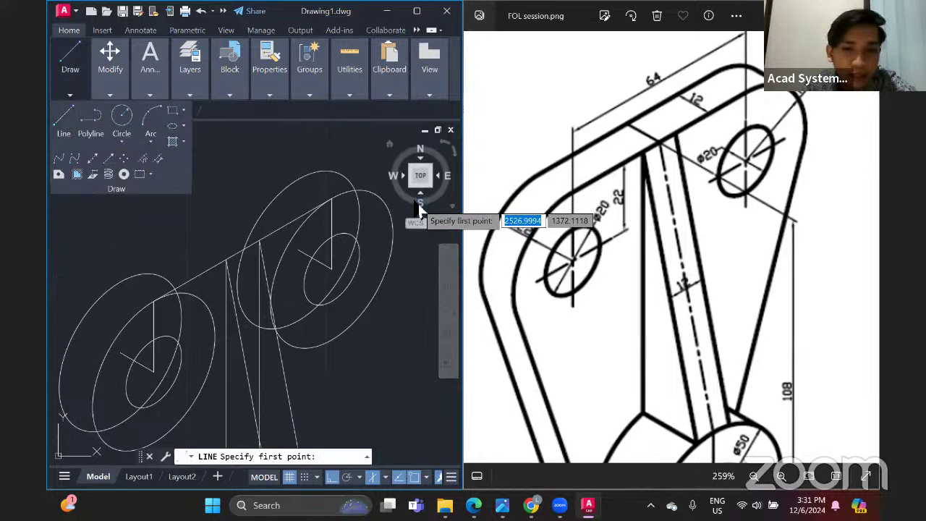
pyautogui.click(375, 195)
pyautogui.click(340, 177)
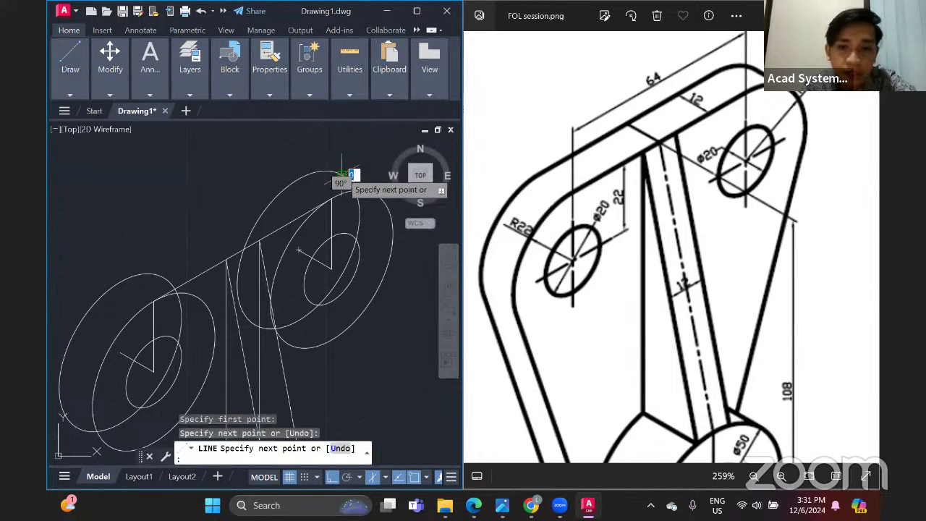
pyautogui.press('Escape')
# Draw the plate's rear top edge at 30° from the top of the left rear 22-radius isocircle to the right rear one
pyautogui.moveTo(289, 209)
pyautogui.mouseDown(button='middle')
pyautogui.moveTo(323, 181)
pyautogui.moveTo(309, 186)
pyautogui.mouseUp(button='middle')
pyautogui.click(71, 72)
pyautogui.click(70, 116)
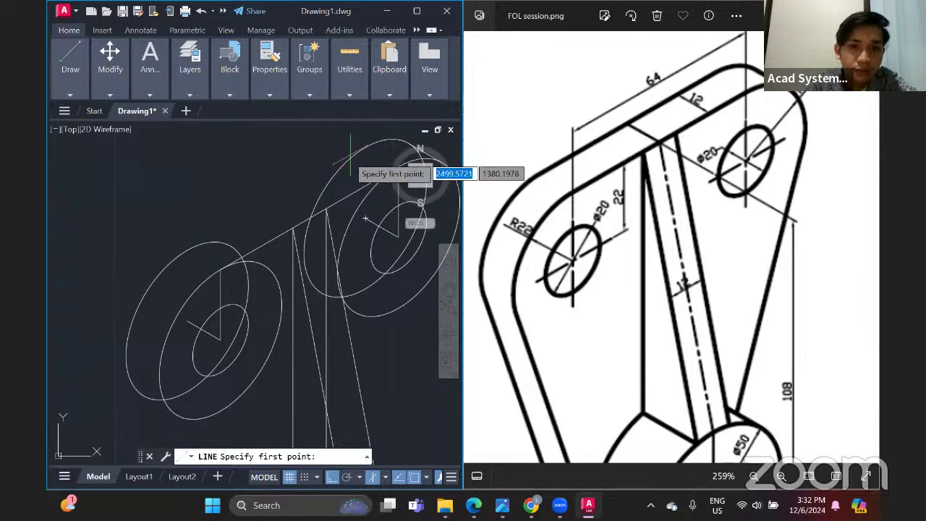
pyautogui.click(192, 246)
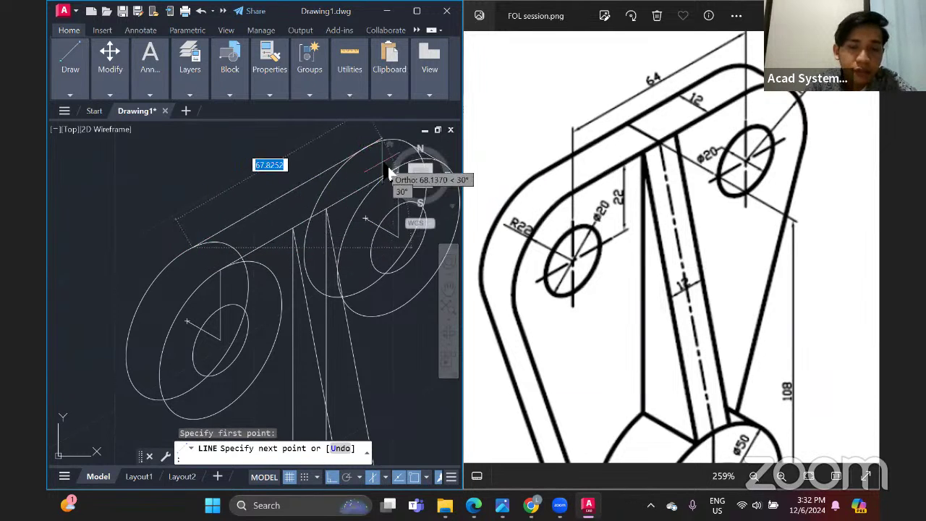
pyautogui.scroll(4, 388, 172)
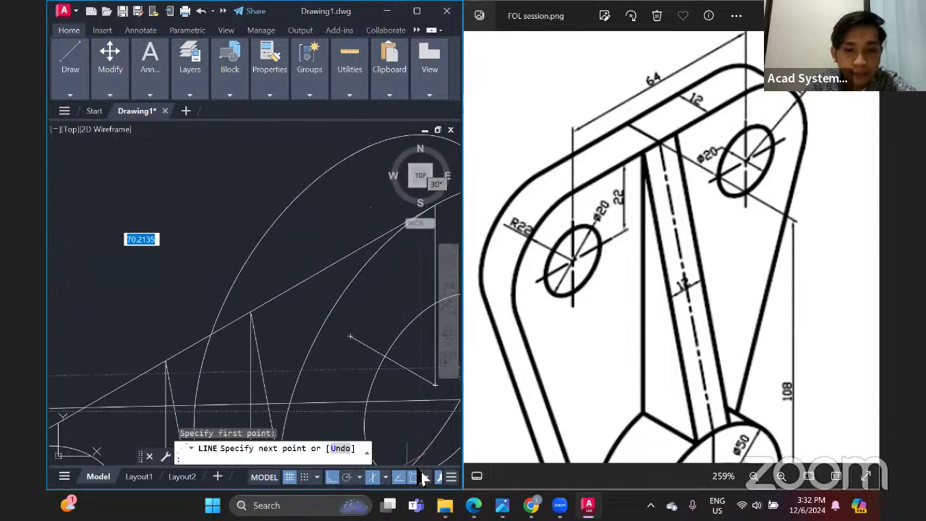
pyautogui.click(427, 478)
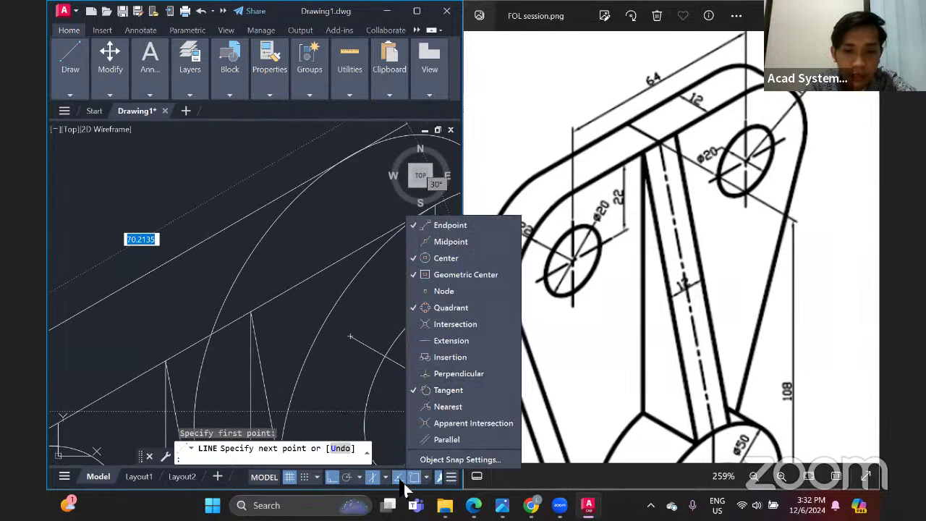
pyautogui.click(431, 483)
pyautogui.scroll(3, 348, 156)
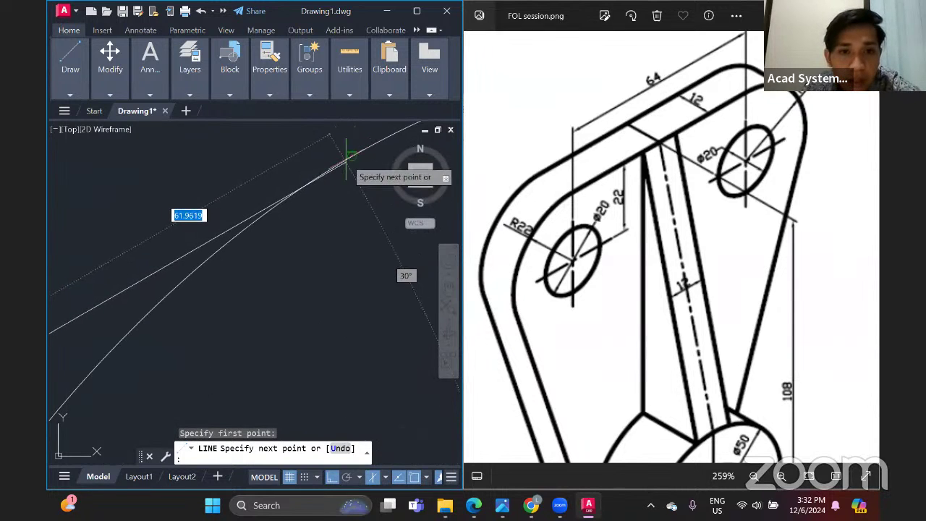
pyautogui.click(360, 152)
pyautogui.scroll(-3, 330, 187)
pyautogui.scroll(-2, 329, 187)
pyautogui.press('Return')
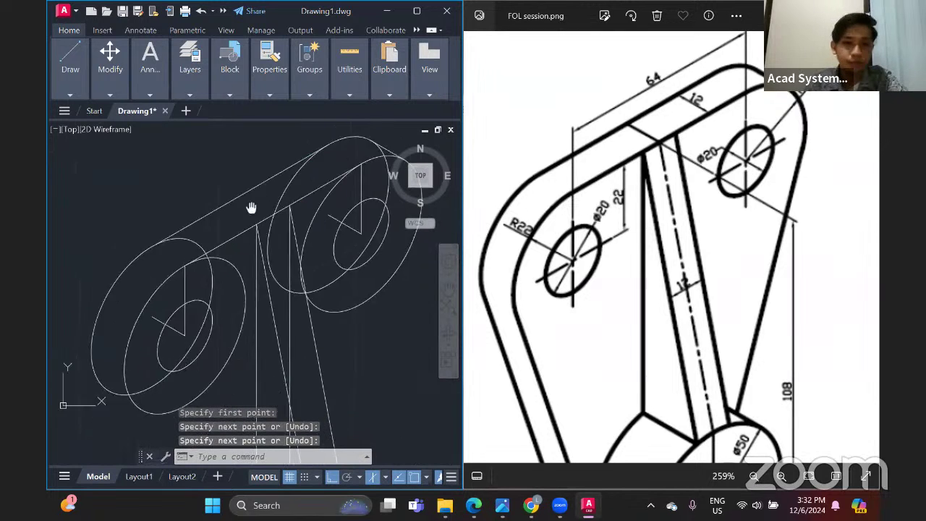
# With ortho off, draw the plate's slanted right edge from the boss's rear outer isocircle to the right front 22-radius isocircle
pyautogui.scroll(3, 253, 224)
pyautogui.scroll(-4, 255, 246)
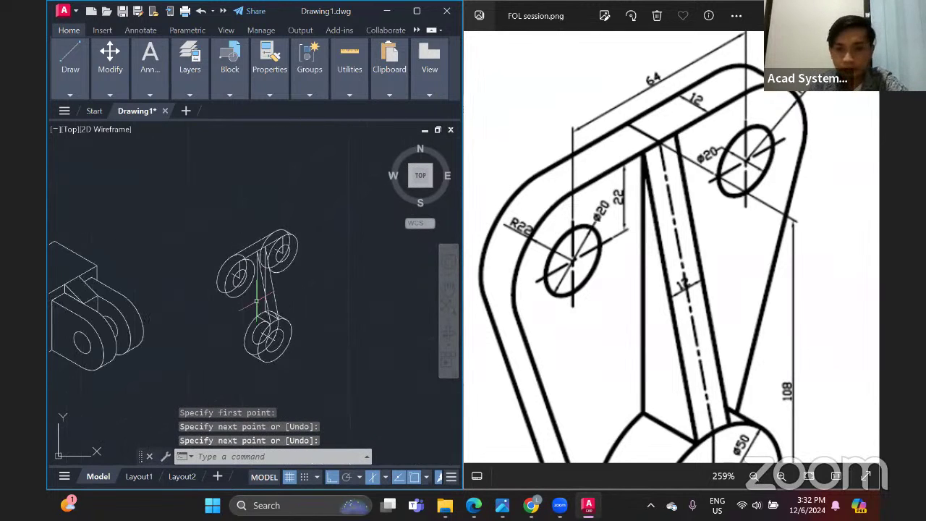
pyautogui.scroll(4, 275, 316)
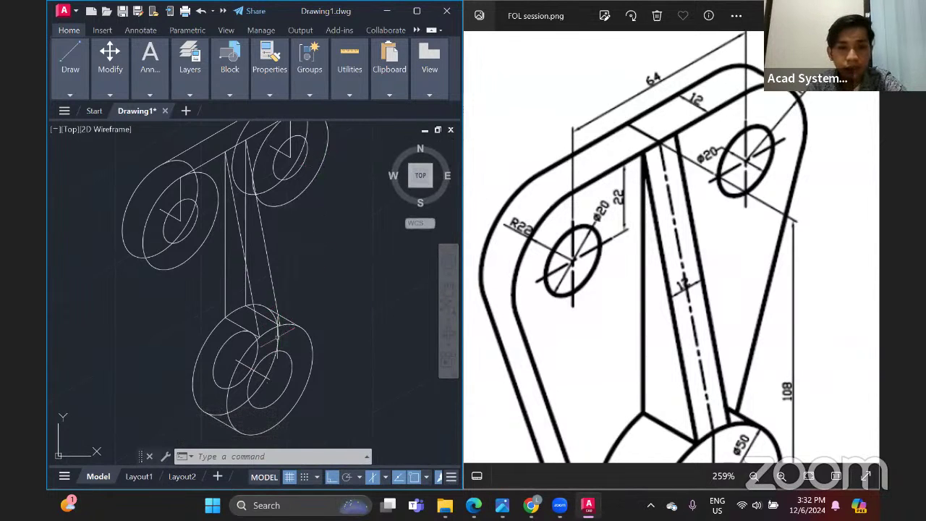
pyautogui.moveTo(70, 96)
pyautogui.click(65, 127)
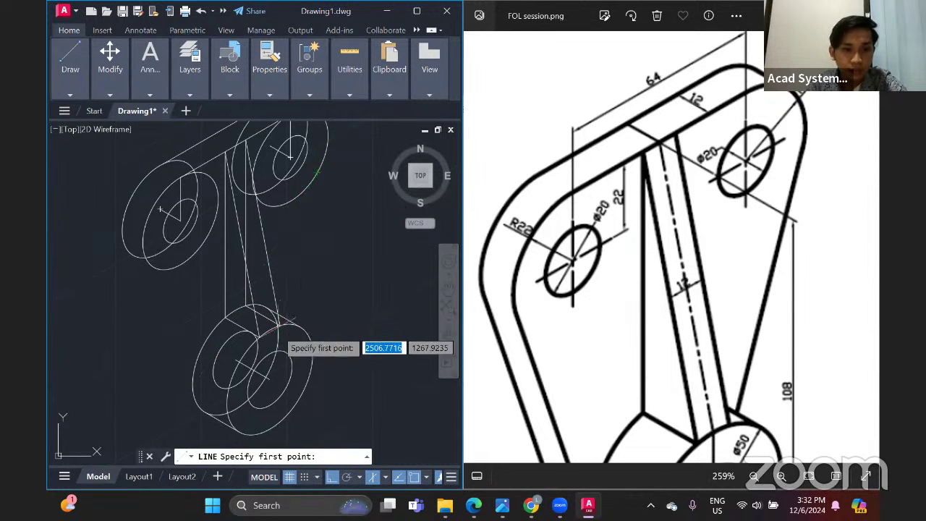
pyautogui.scroll(5, 277, 325)
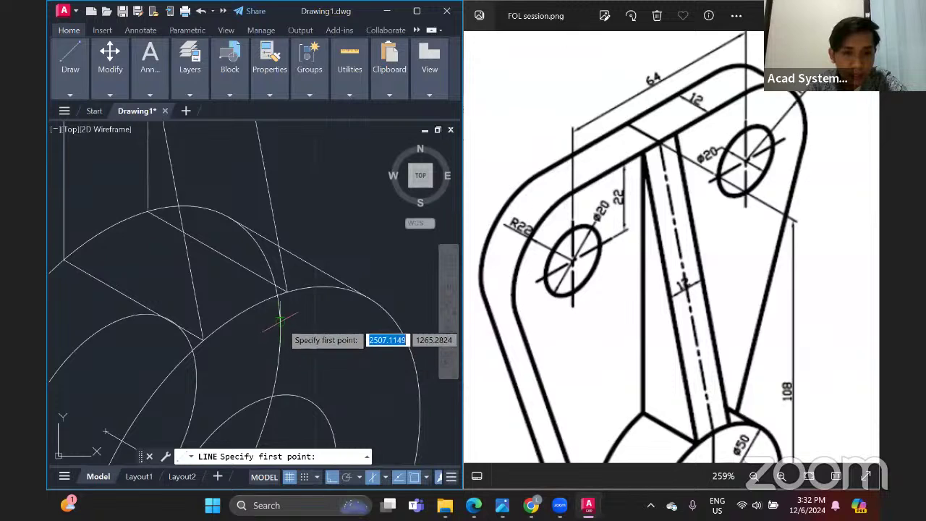
pyautogui.click(280, 321)
pyautogui.moveTo(340, 334); pyautogui.dragTo(330, 424, button='middle')
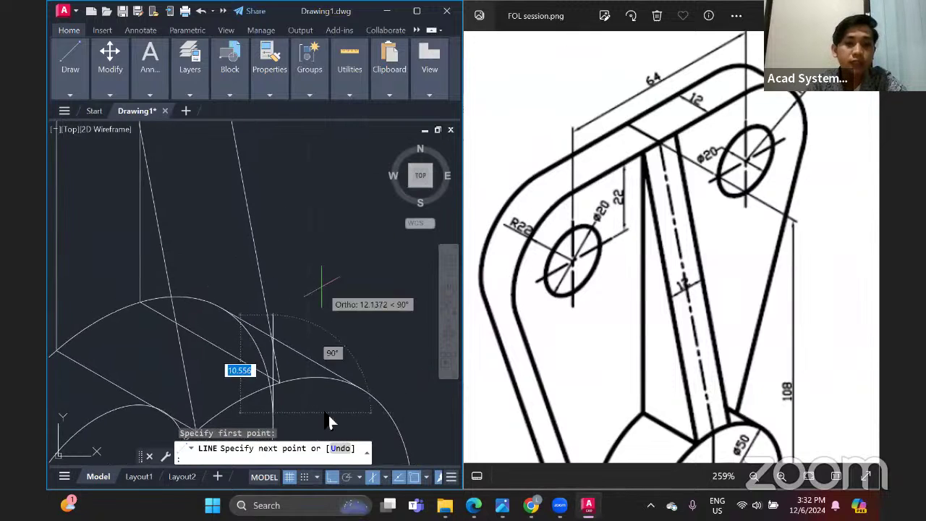
pyautogui.click(332, 477)
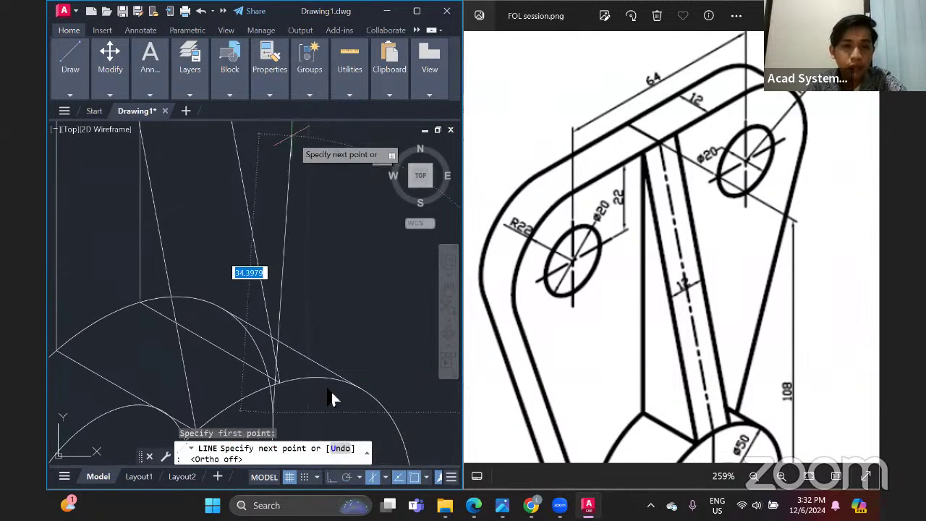
pyautogui.scroll(-4, 331, 398)
pyautogui.scroll(-4, 331, 397)
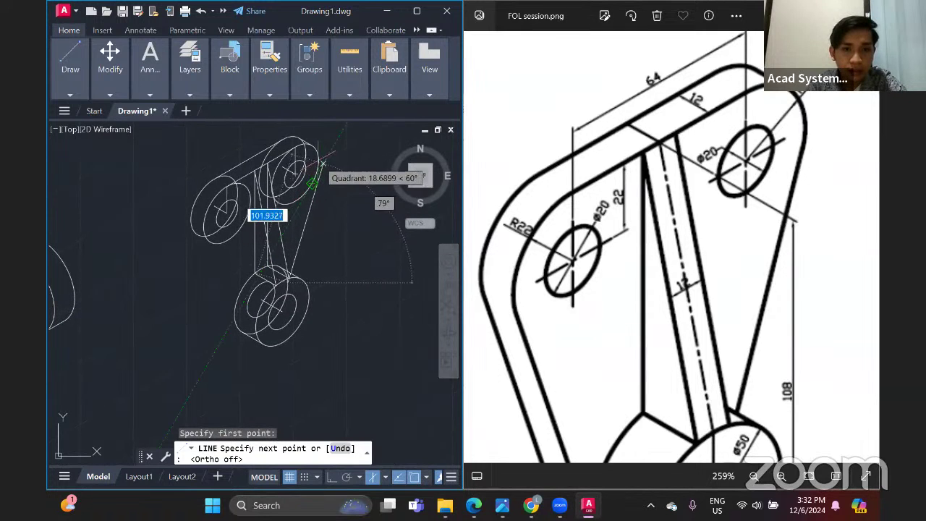
pyautogui.scroll(5, 313, 190)
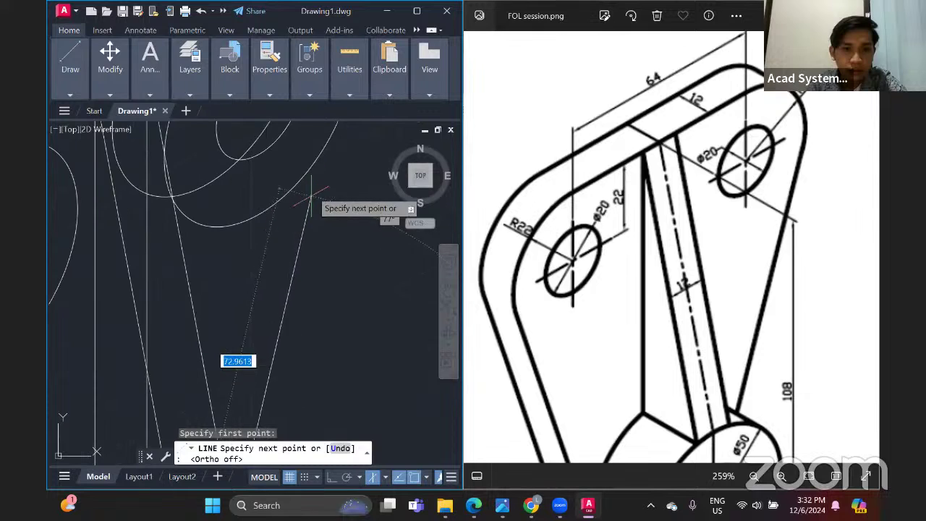
pyautogui.scroll(-3, 310, 185)
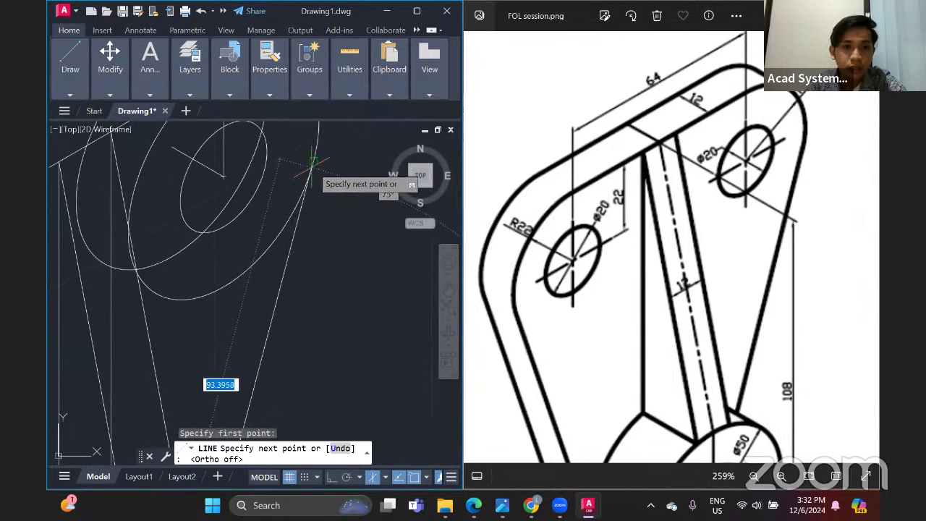
pyautogui.click(313, 161)
pyautogui.press('Return')
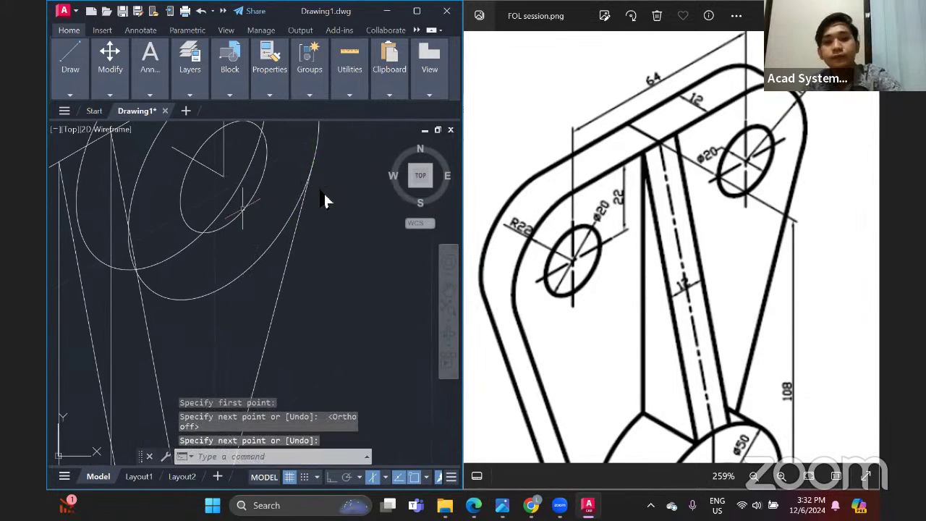
# Turn off the Quadrant object snap
pyautogui.scroll(-5, 325, 201)
pyautogui.scroll(4, 256, 240)
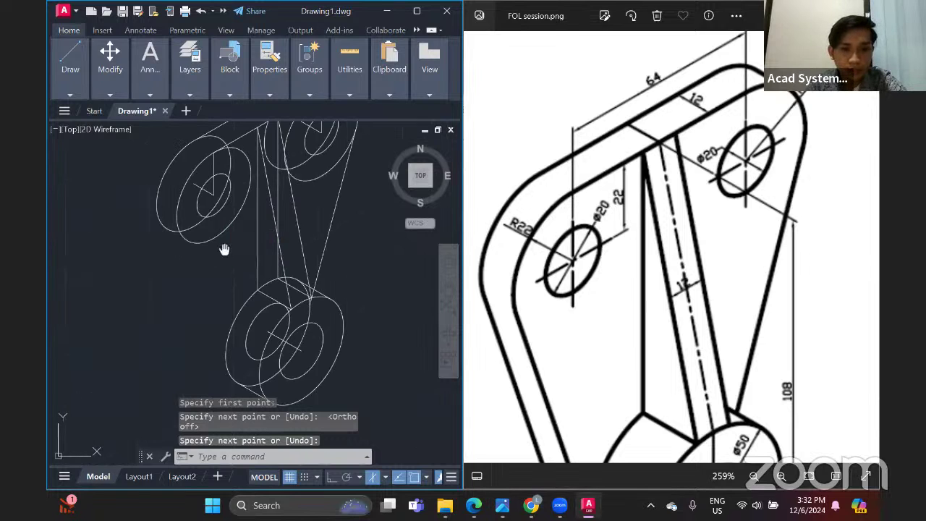
pyautogui.click(71, 72)
pyautogui.click(72, 132)
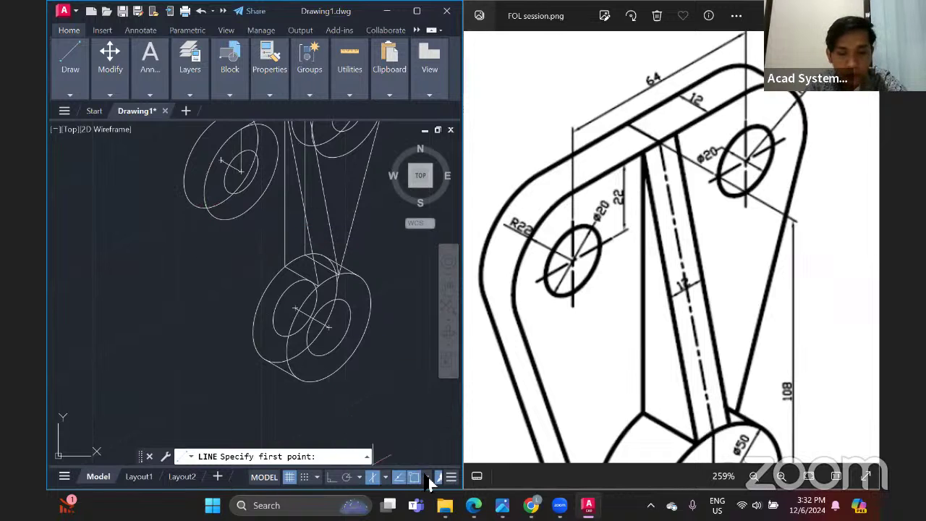
pyautogui.click(427, 478)
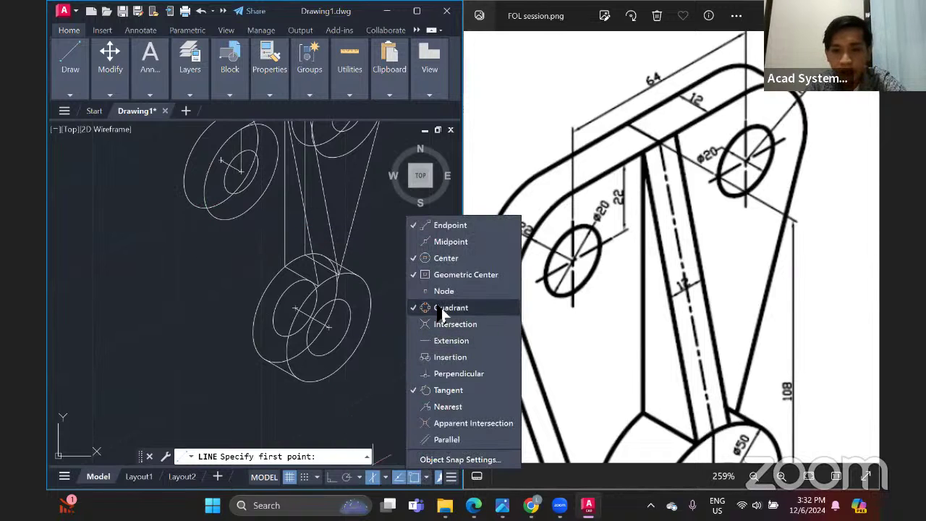
pyautogui.click(70, 72)
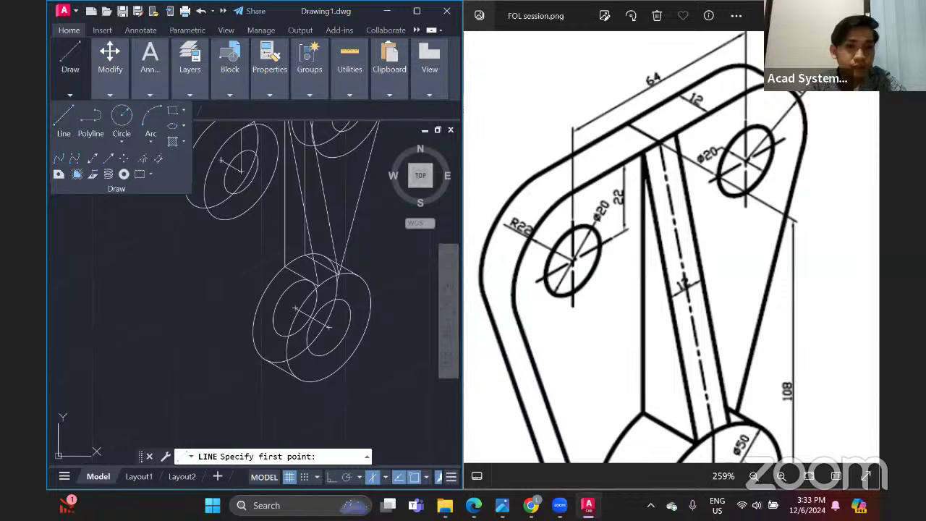
pyautogui.click(66, 135)
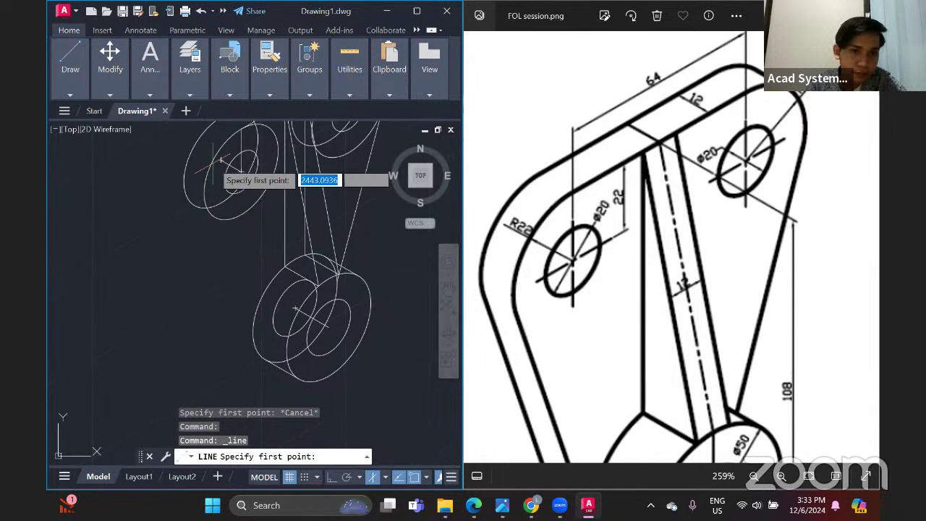
pyautogui.scroll(3, 213, 174)
pyautogui.press('Escape')
pyautogui.scroll(-3, 210, 195)
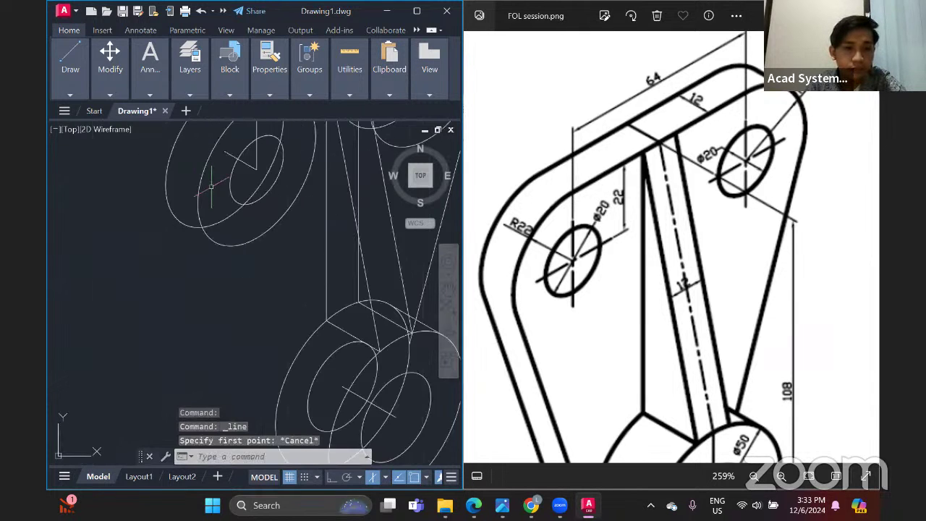
# Turn off the Geometric Center and Center object snaps
pyautogui.click(70, 59)
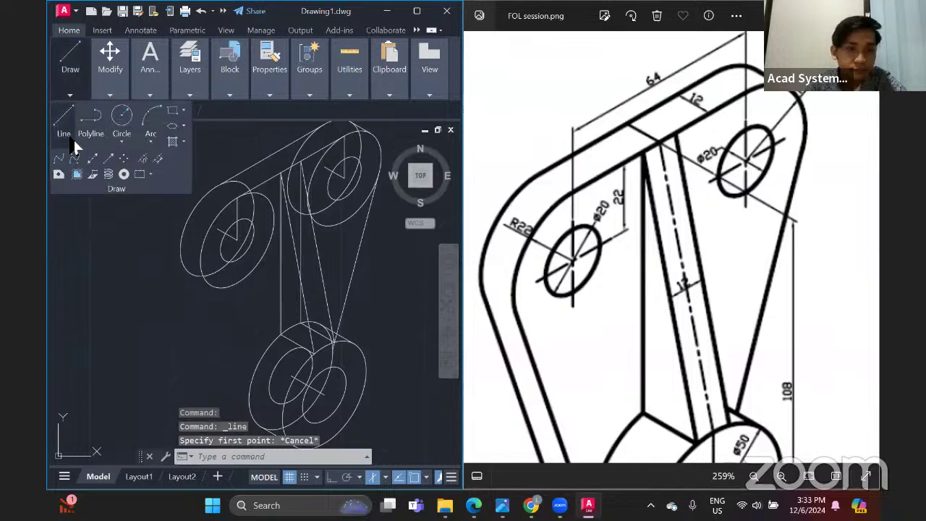
pyautogui.click(64, 134)
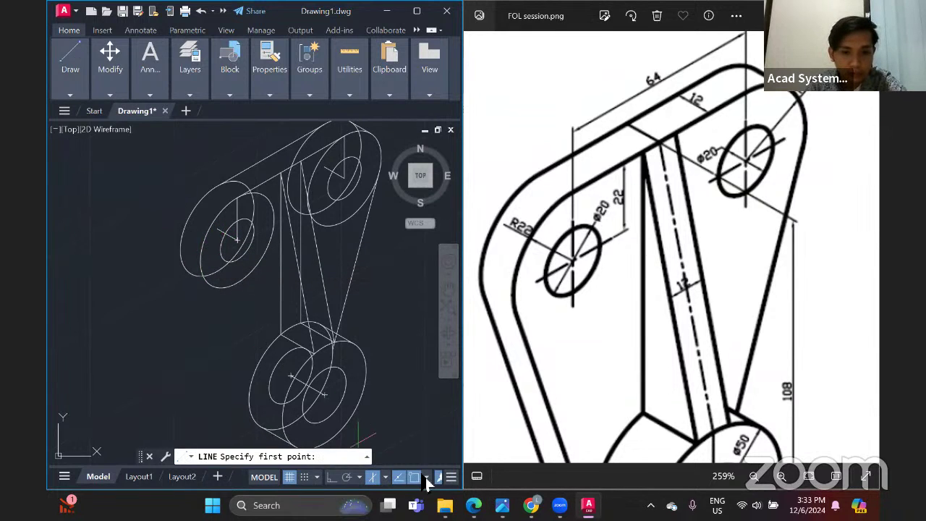
pyautogui.click(426, 478)
pyautogui.click(442, 274)
pyautogui.click(445, 258)
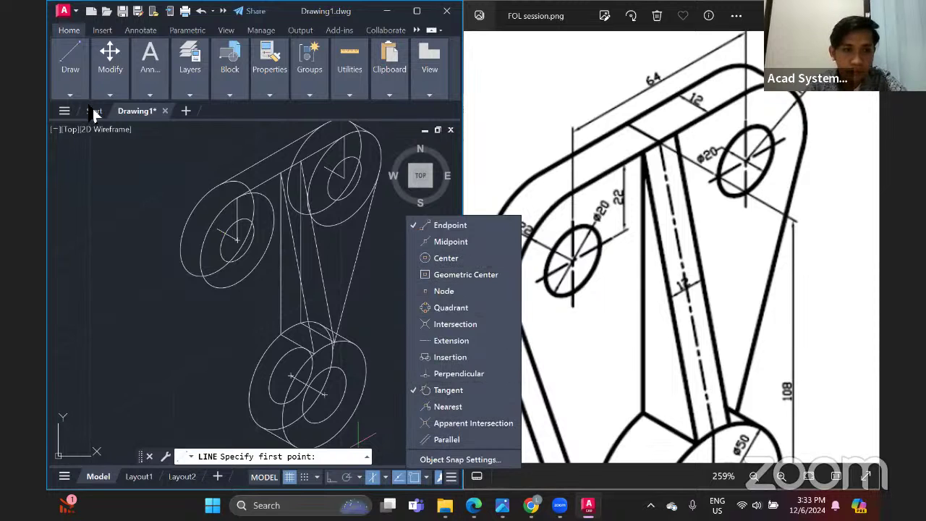
pyautogui.click(76, 98)
pyautogui.click(63, 117)
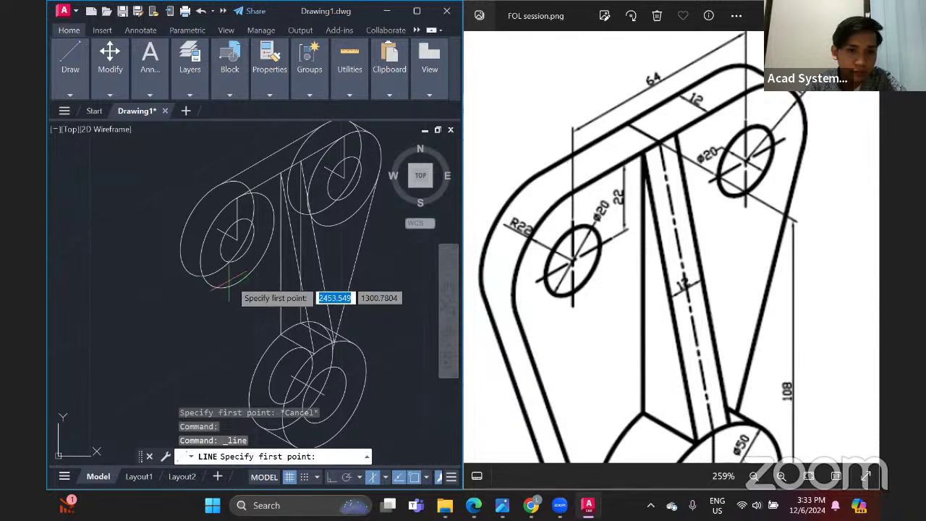
pyautogui.scroll(-4, 246, 391)
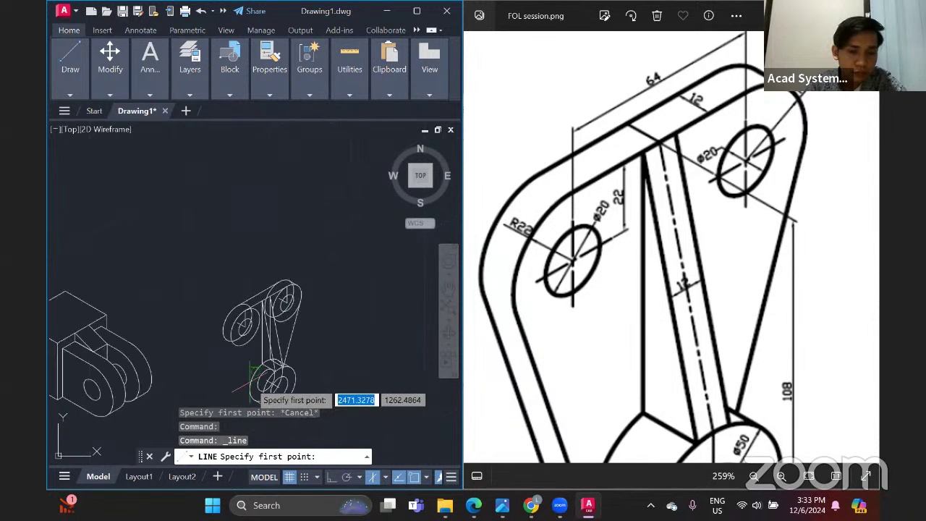
pyautogui.scroll(8, 243, 366)
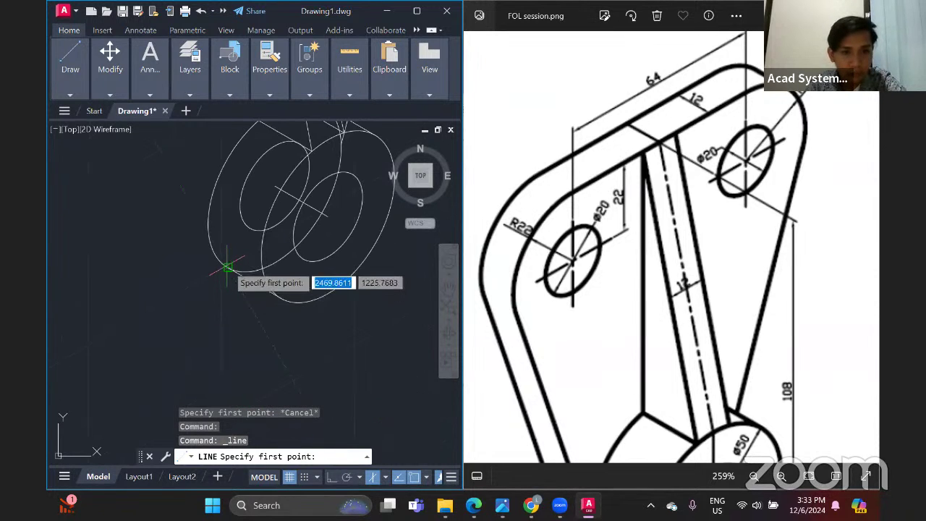
pyautogui.moveTo(227, 268); pyautogui.dragTo(227, 346, button='middle')
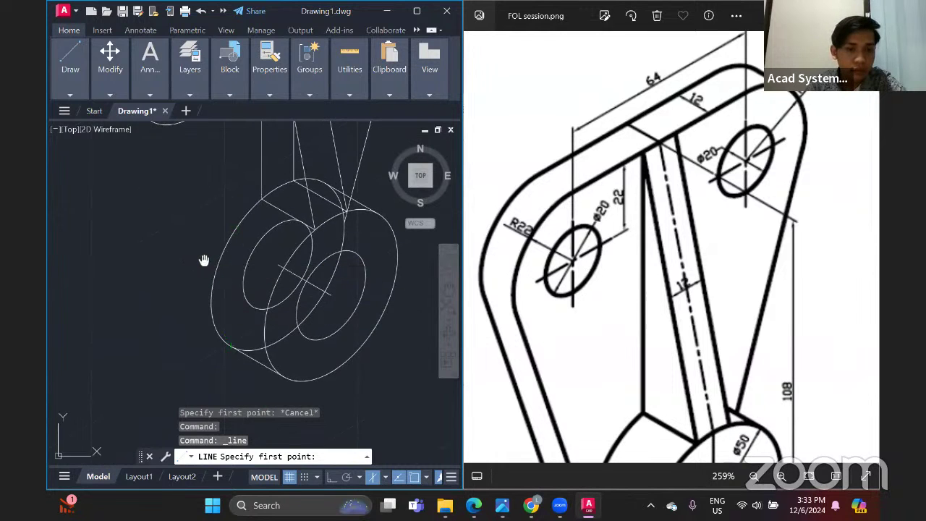
pyautogui.moveTo(203, 253); pyautogui.dragTo(202, 299, button='middle')
pyautogui.moveTo(138, 160); pyautogui.dragTo(163, 259, button='middle')
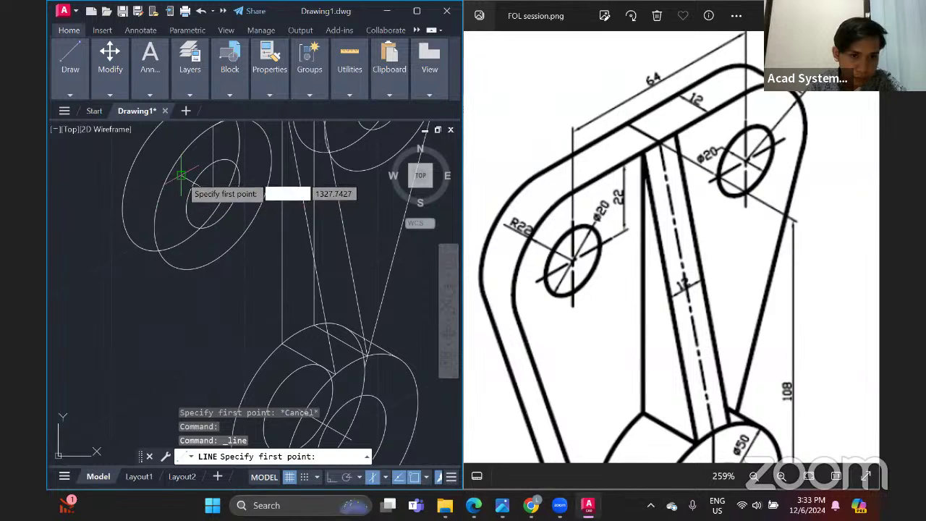
pyautogui.press('Escape')
# Examine in the reference image how the plate's slanted side edges meet the Ø50 boss
pyautogui.scroll(-3, 192, 210)
pyautogui.moveTo(190, 253); pyautogui.dragTo(190, 225, button='middle')
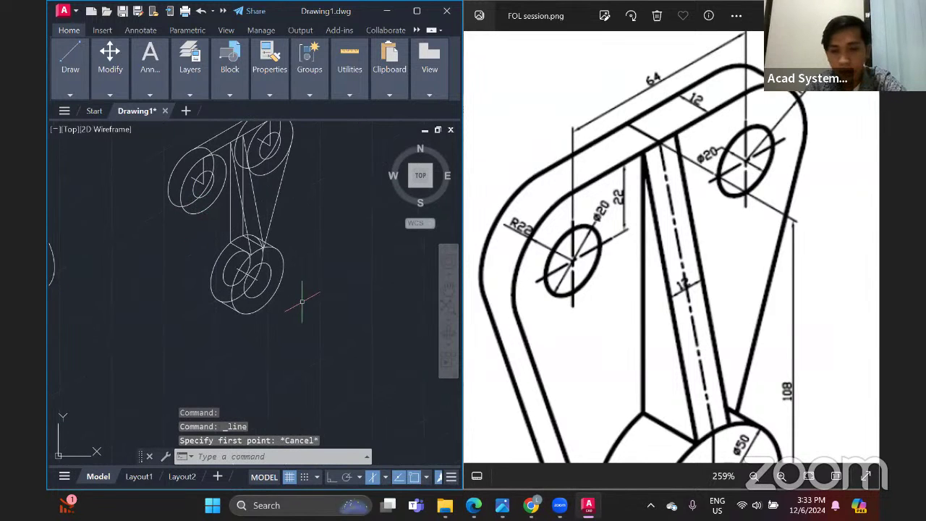
pyautogui.moveTo(591, 337); pyautogui.dragTo(574, 304)
pyautogui.scroll(-2, 573, 304)
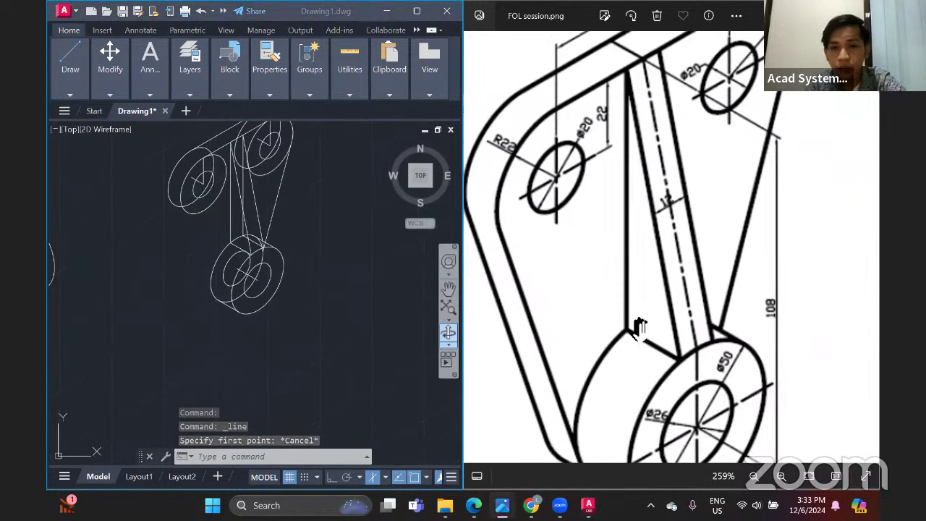
pyautogui.moveTo(680, 351); pyautogui.dragTo(672, 317)
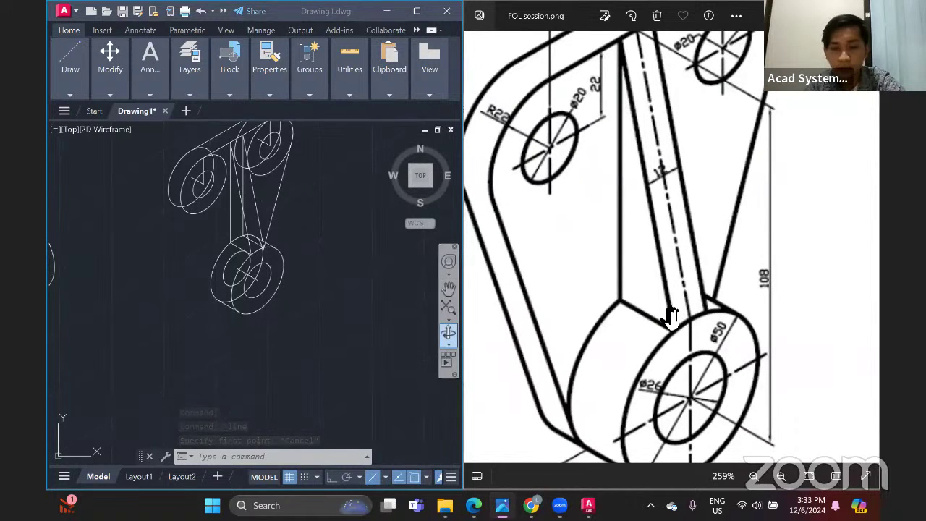
pyautogui.scroll(4, 595, 321)
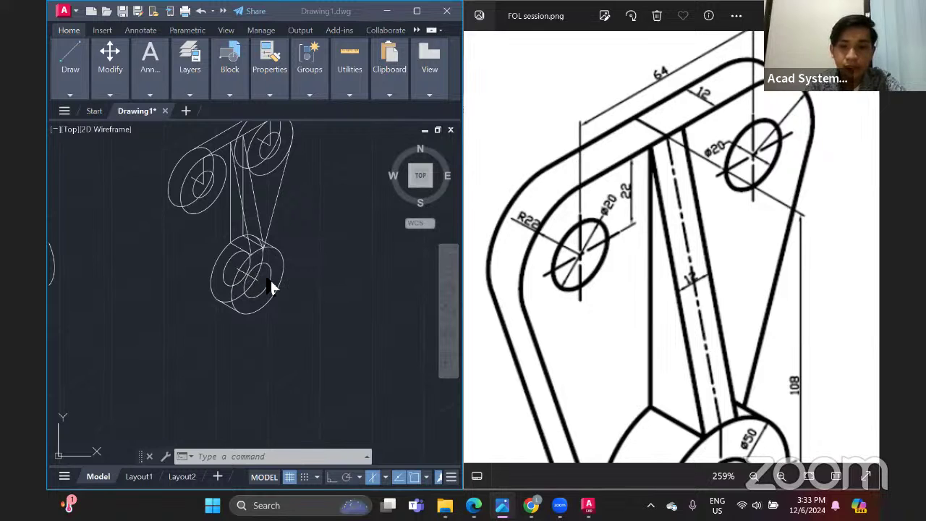
pyautogui.scroll(-2, 266, 290)
pyautogui.scroll(4, 246, 283)
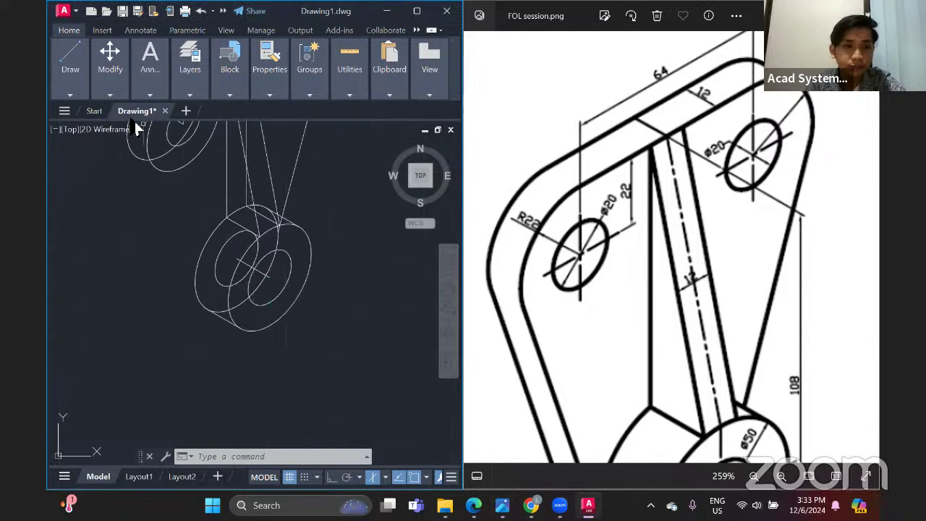
# On the left isoplane, draw a 12-long line rearward from the rear end of the boss's centre line
pyautogui.moveTo(69, 97)
pyautogui.click(65, 121)
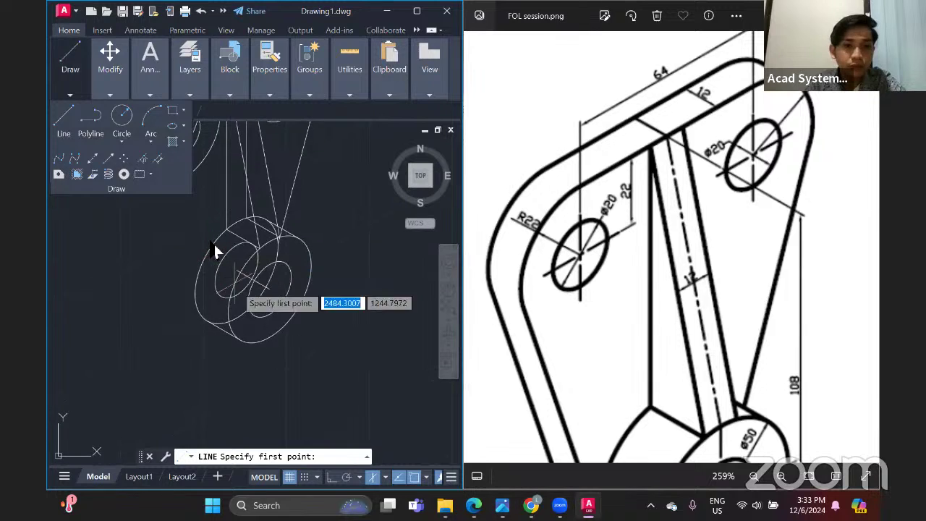
pyautogui.click(386, 477)
pyautogui.click(395, 413)
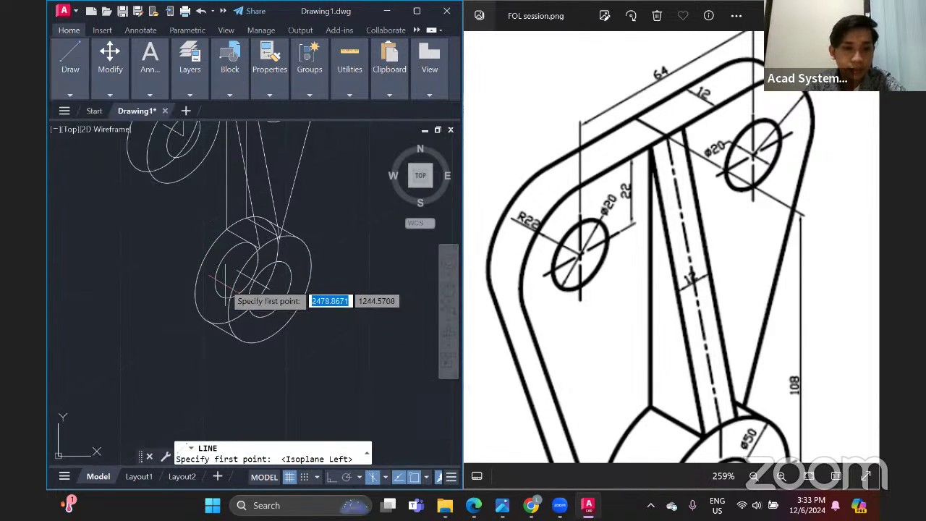
pyautogui.click(237, 271)
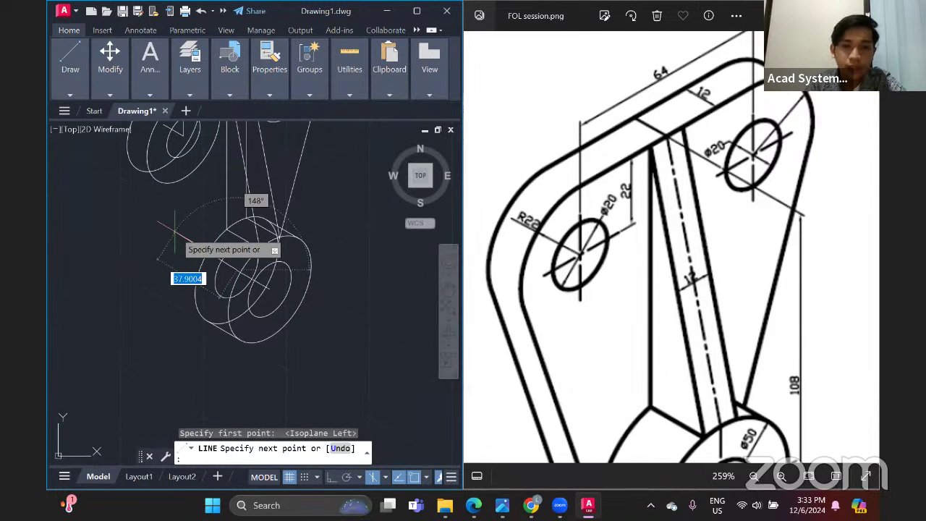
pyautogui.write('12')
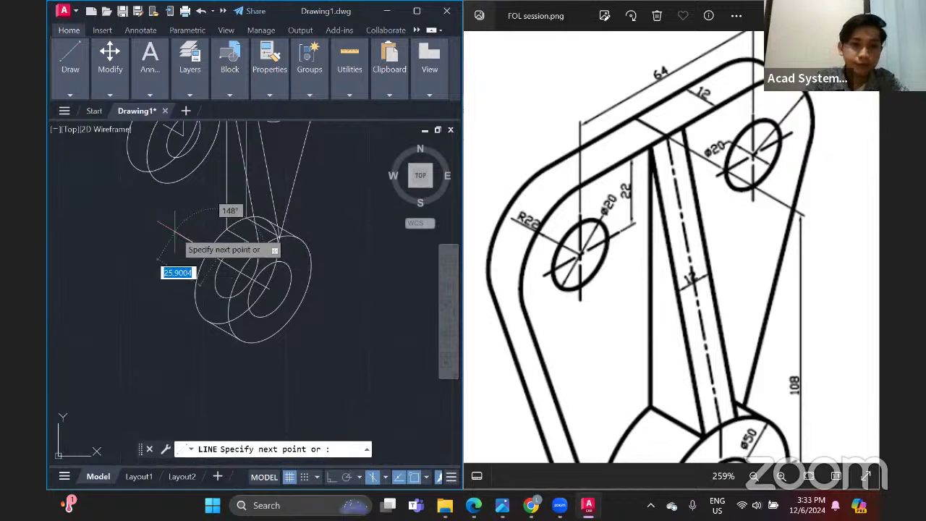
pyautogui.press('Return')
pyautogui.press('Return')
# Draw a right-isoplane isocircle of radius 25 centred on the rear end of the 12-long line behind the boss
pyautogui.scroll(-2, 626, 408)
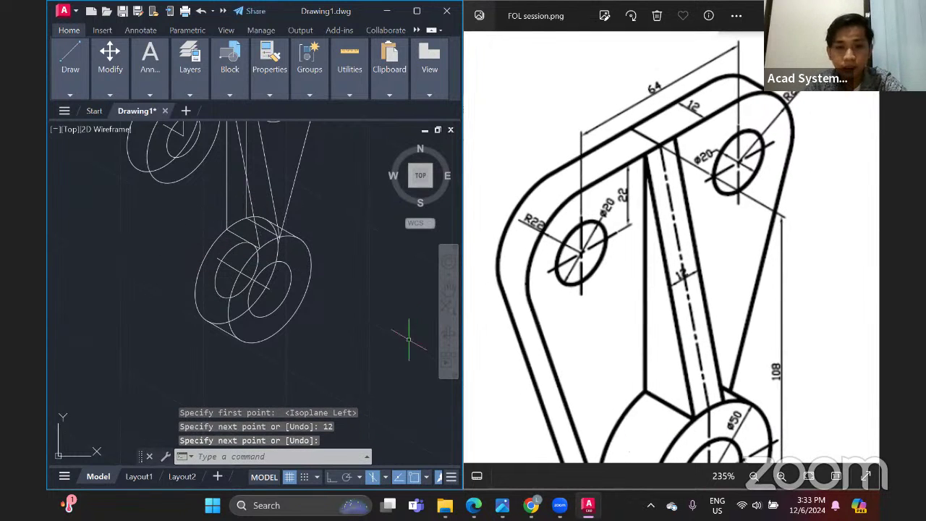
pyautogui.moveTo(62, 71)
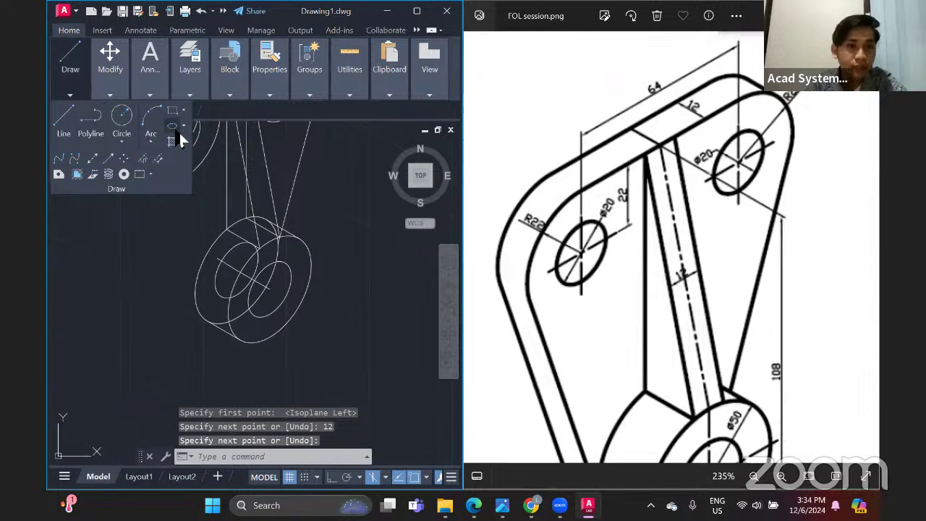
pyautogui.click(184, 127)
pyautogui.click(206, 177)
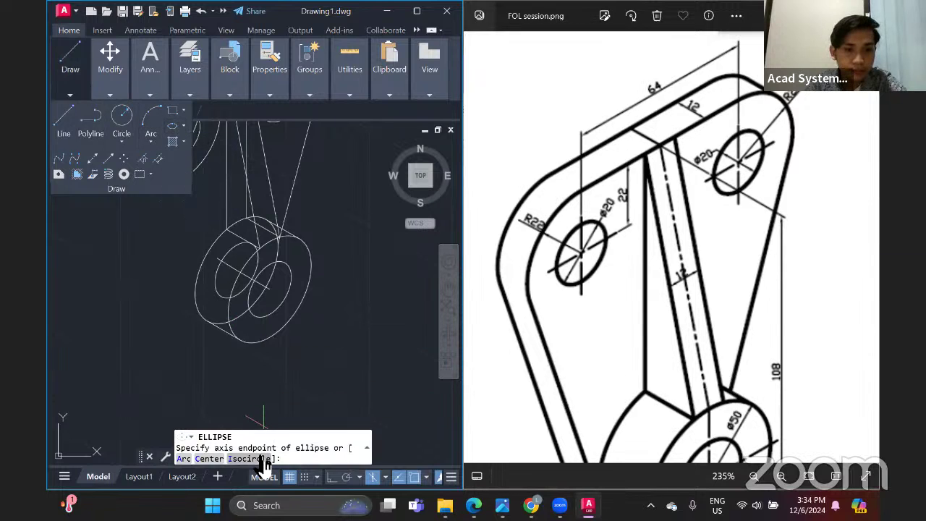
pyautogui.write('I')
pyautogui.press('Return')
pyautogui.click(385, 478)
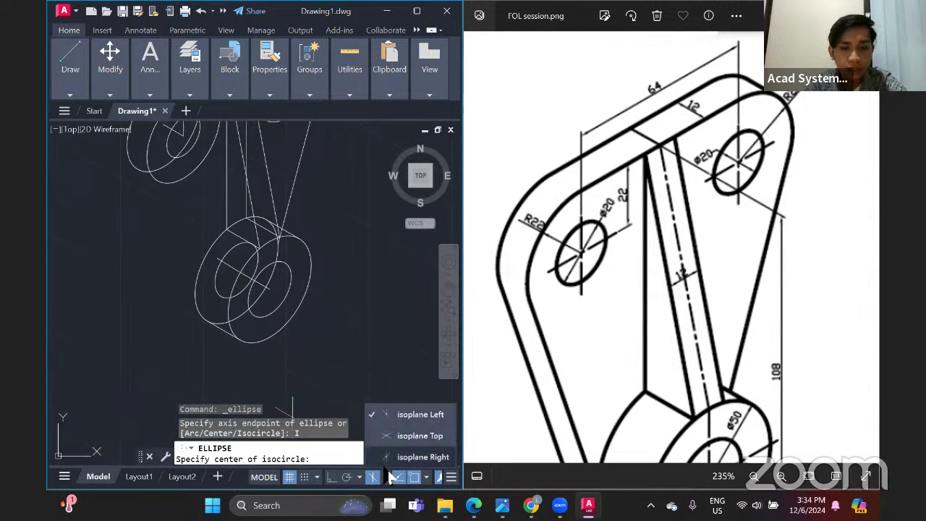
pyautogui.click(423, 457)
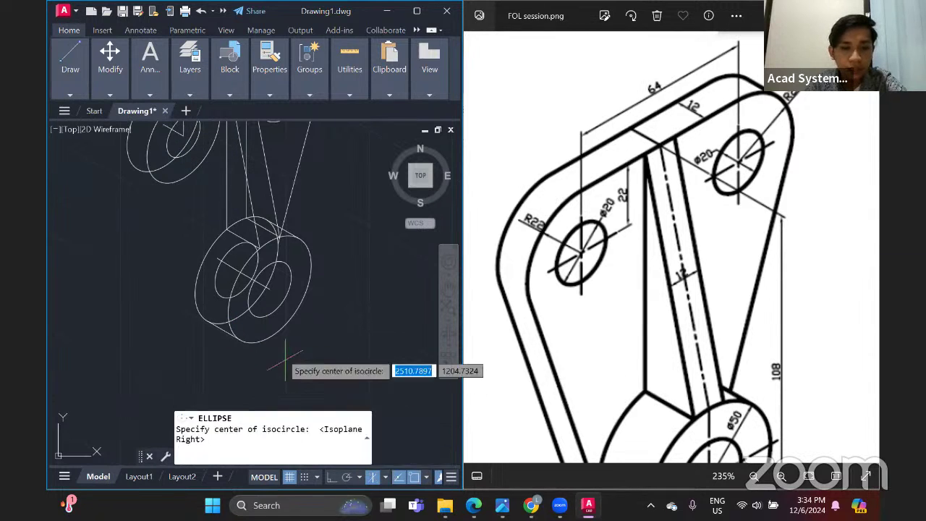
pyautogui.click(217, 258)
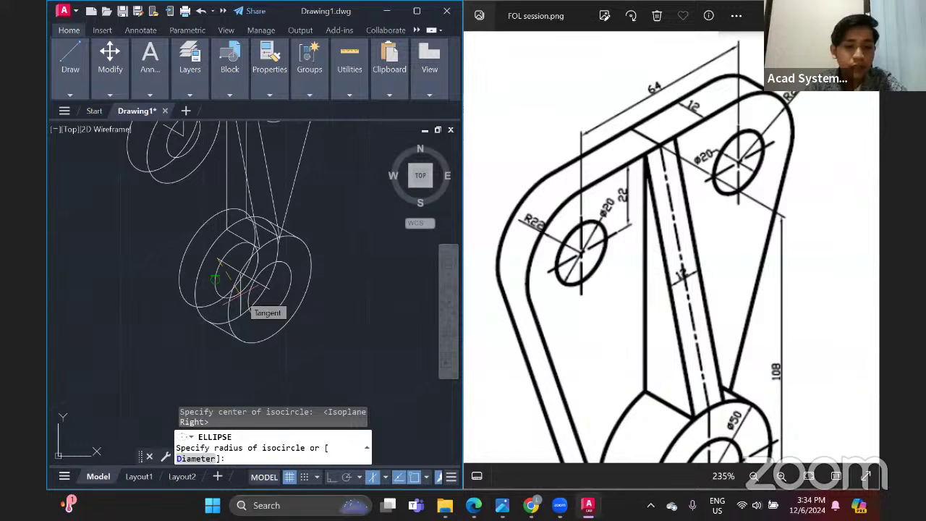
pyautogui.write('2')
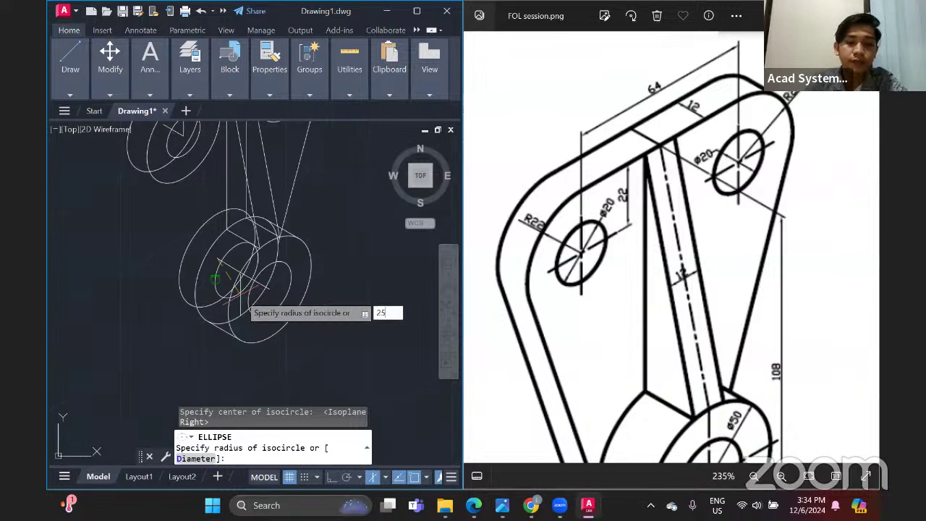
pyautogui.write('5')
pyautogui.press('Return')
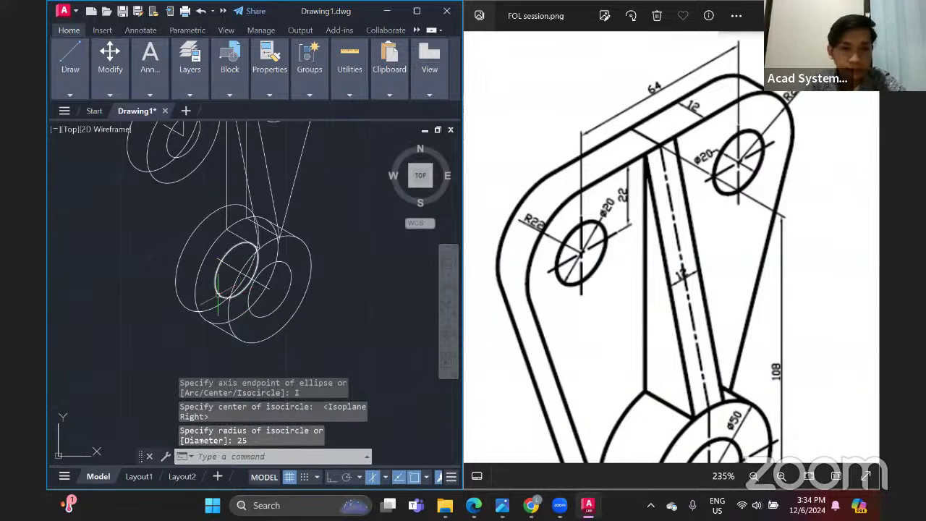
# Draw the plate's rear slanted side edge from the left lobe's rear arc down to the rearmost Ø50 isocircle
pyautogui.moveTo(70, 73)
pyautogui.click(70, 116)
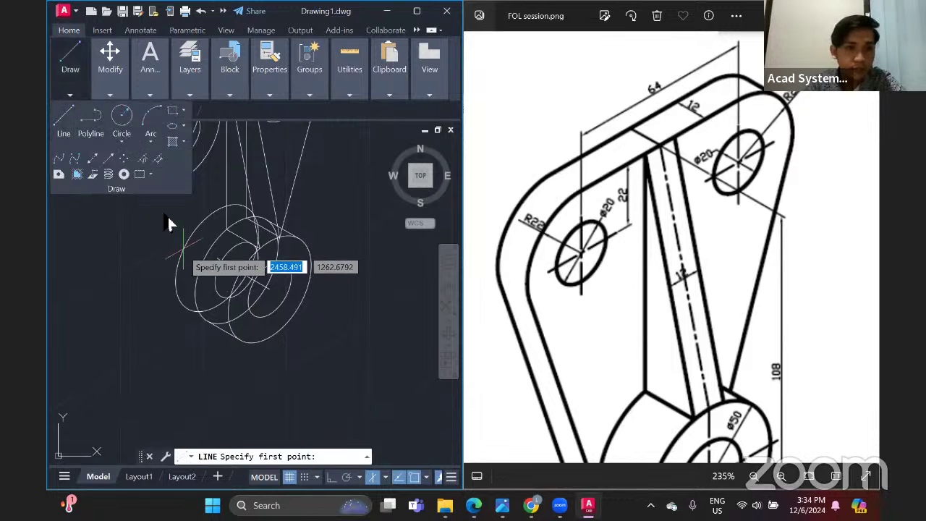
pyautogui.press('Escape')
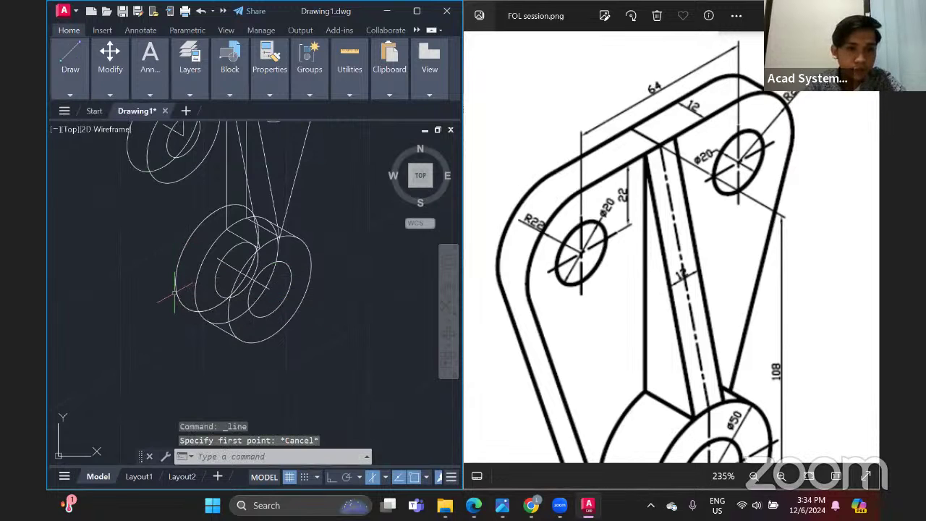
pyautogui.moveTo(64, 92)
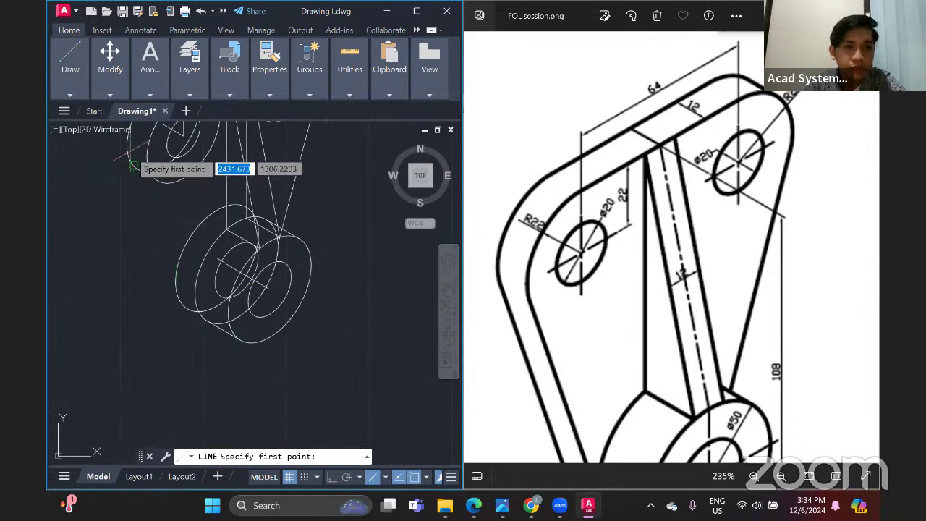
pyautogui.click(103, 175)
pyautogui.click(176, 296)
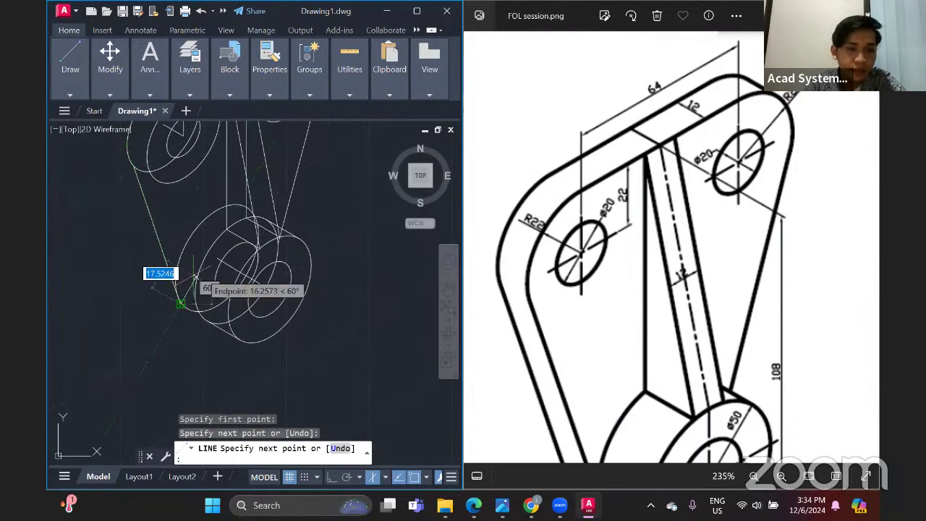
pyautogui.press('Escape')
# Draw the plate's front slanted side edge from the boss's lower left tangent point up to the left lobe's front arc
pyautogui.scroll(-3, 237, 264)
pyautogui.moveTo(237, 264)
pyautogui.mouseDown(button='middle')
pyautogui.moveTo(231, 287)
pyautogui.moveTo(157, 269)
pyautogui.mouseUp(button='middle')
pyautogui.moveTo(72, 80)
pyautogui.press('space')
pyautogui.scroll(3, 181, 281)
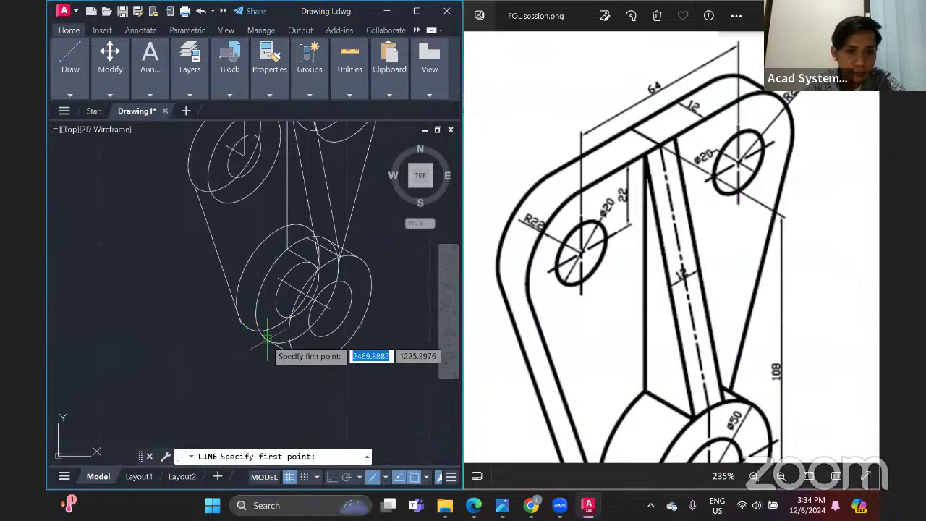
pyautogui.click(265, 337)
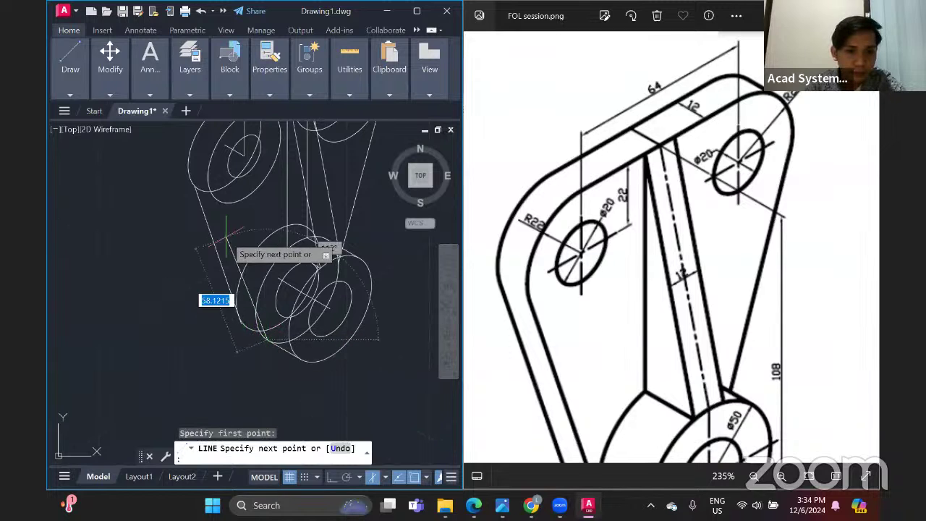
pyautogui.click(210, 190)
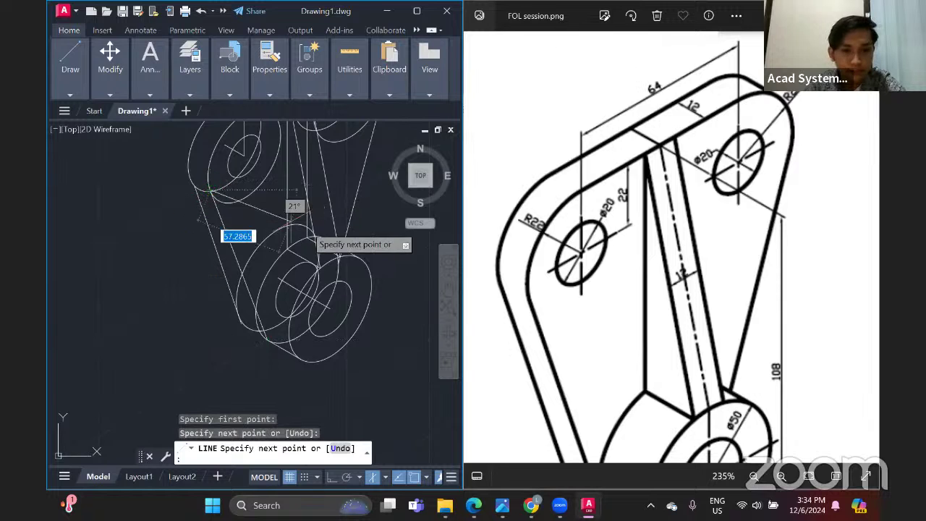
pyautogui.press('Return')
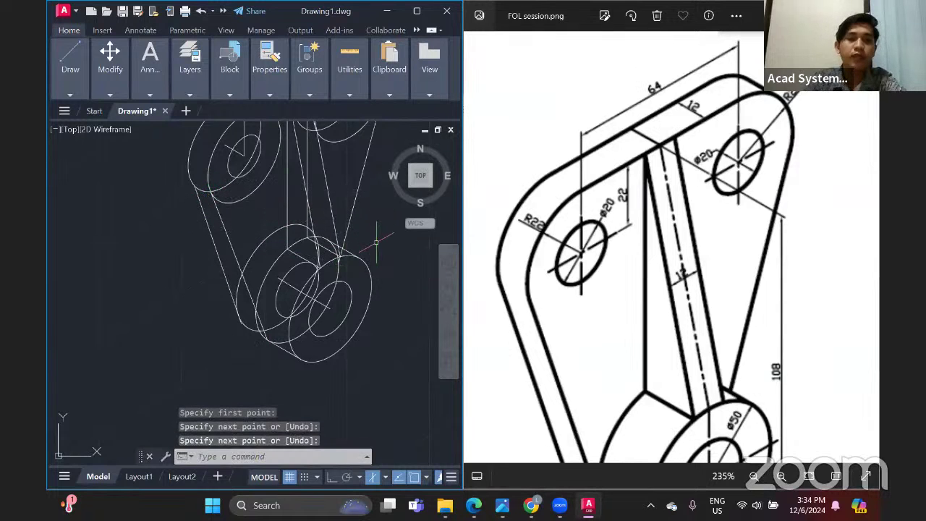
pyautogui.scroll(-5, 376, 242)
pyautogui.scroll(6, 331, 264)
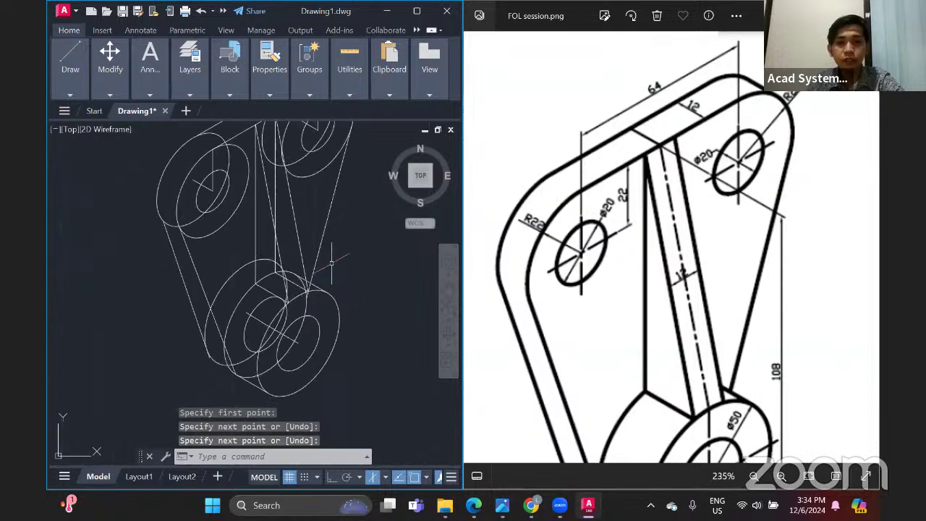
pyautogui.scroll(-2, 293, 234)
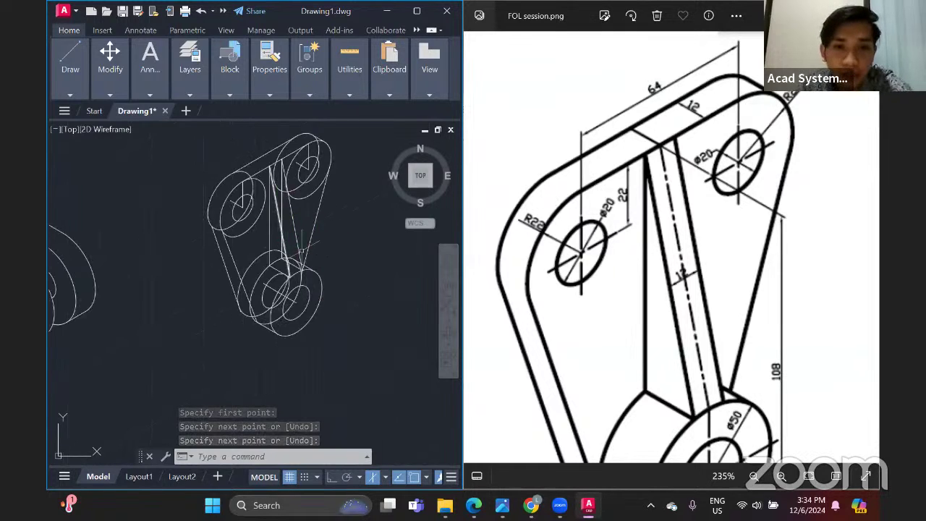
pyautogui.moveTo(146, 103)
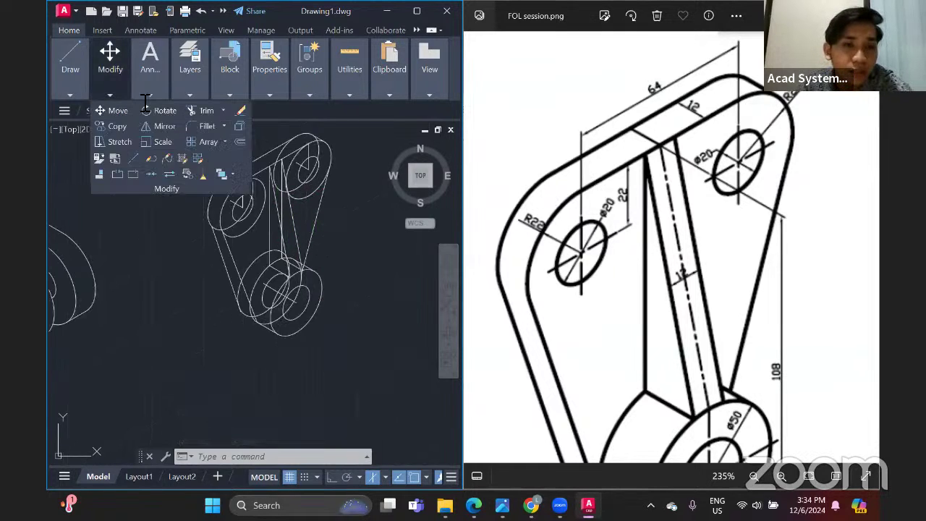
pyautogui.click(203, 110)
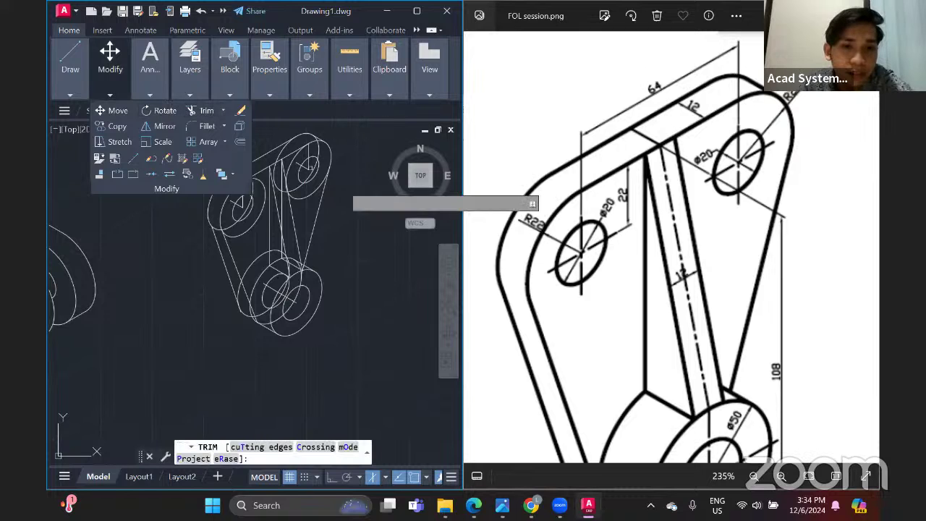
pyautogui.scroll(3, 333, 279)
pyautogui.moveTo(342, 279); pyautogui.dragTo(357, 271, button='middle')
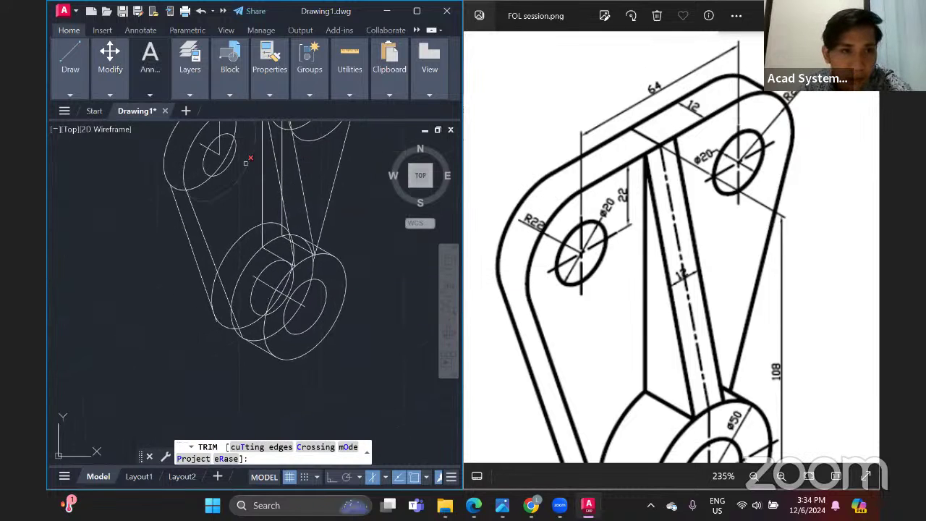
pyautogui.moveTo(110, 93)
pyautogui.press('Escape')
# Erase the two centre-line segments running through the boss
pyautogui.press('e')
pyautogui.press('Return')
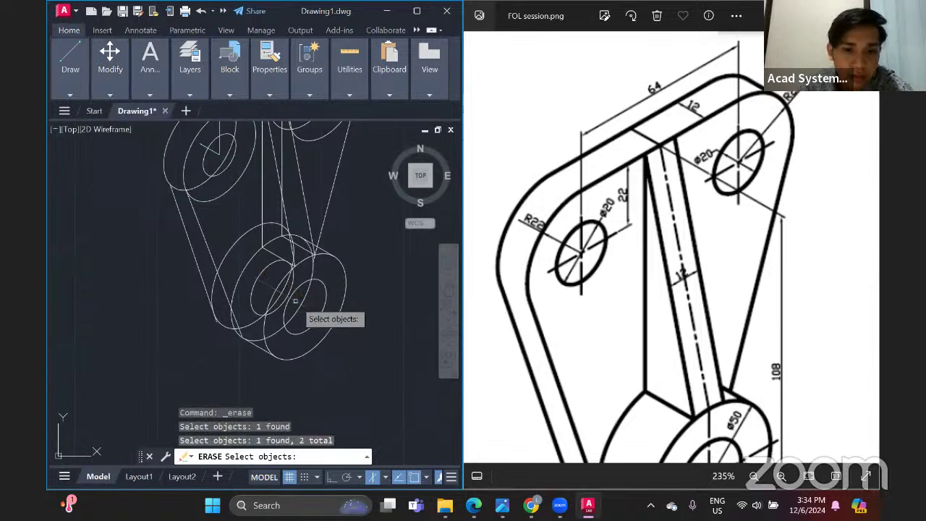
pyautogui.press('Return')
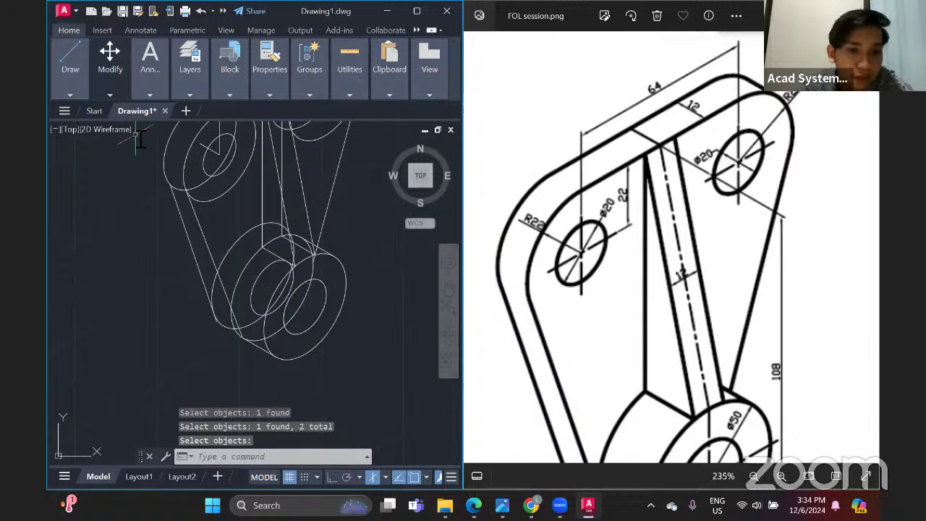
# Trim the part of the boss's rear Ø50 isocircle that lies inside its front face, following the reference image
pyautogui.click(201, 110)
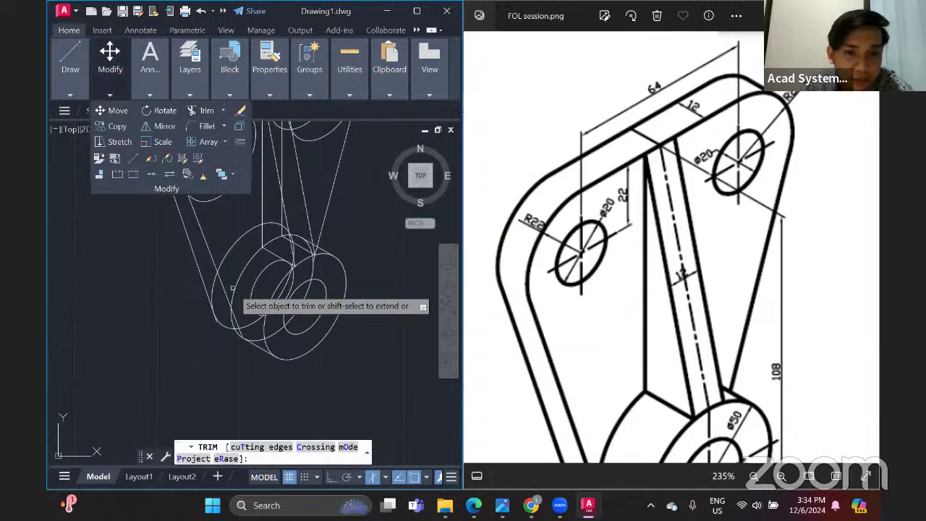
pyautogui.moveTo(586, 354)
pyautogui.mouseDown()
pyautogui.moveTo(610, 279)
pyautogui.moveTo(534, 290)
pyautogui.mouseUp()
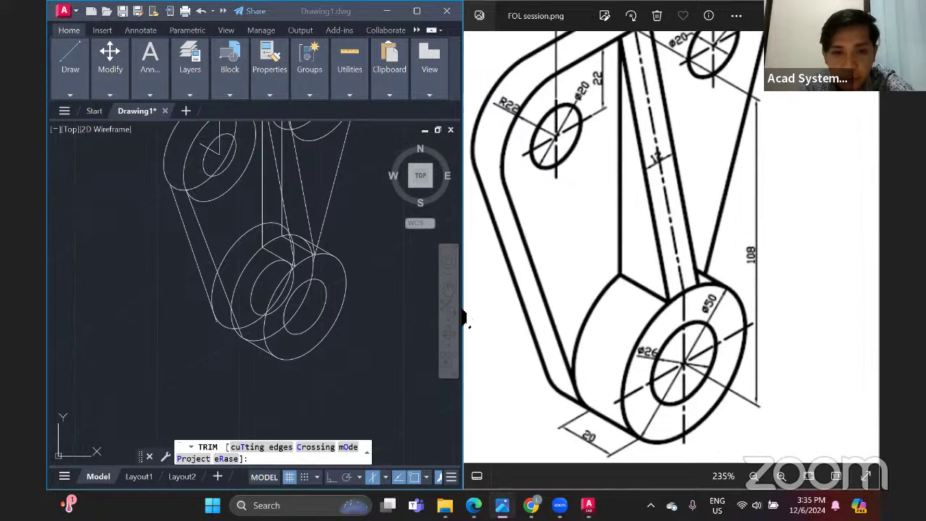
pyautogui.click(124, 107)
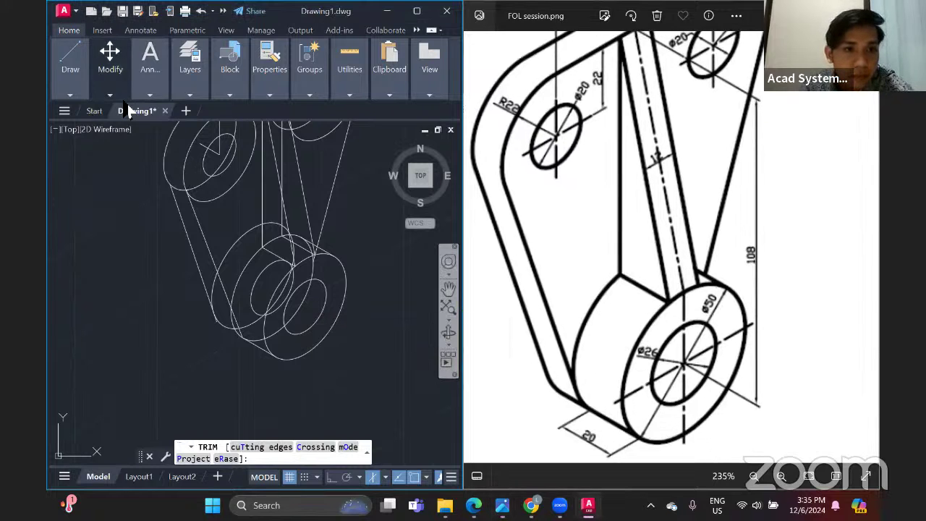
pyautogui.moveTo(110, 73)
pyautogui.click(201, 110)
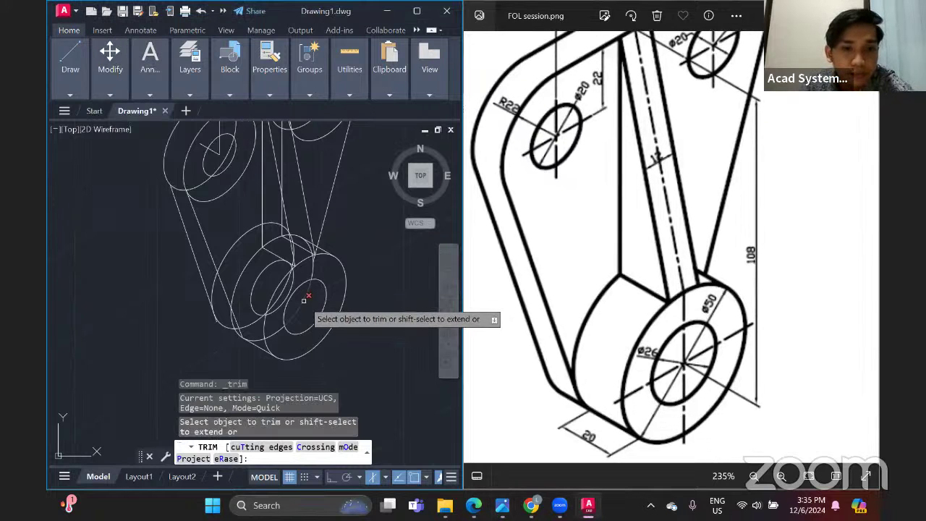
pyautogui.click(311, 282)
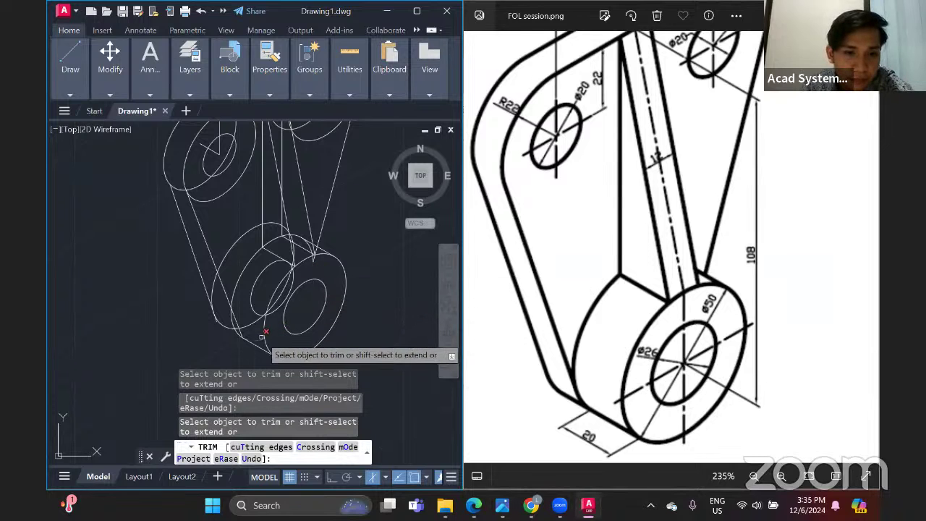
# Draw the plate's short bottom edge at 150°, joining the lower ends of the two left slanted edges
pyautogui.moveTo(72, 95)
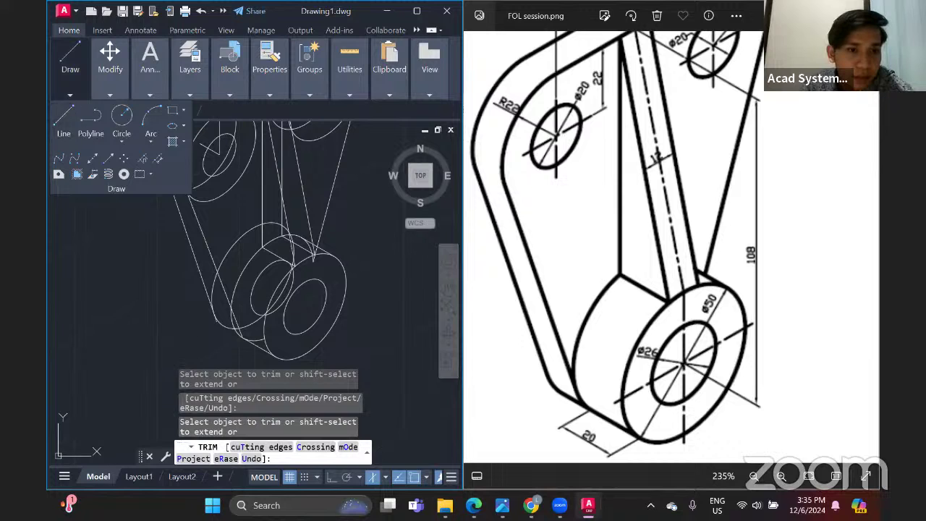
pyautogui.click(64, 119)
pyautogui.click(252, 340)
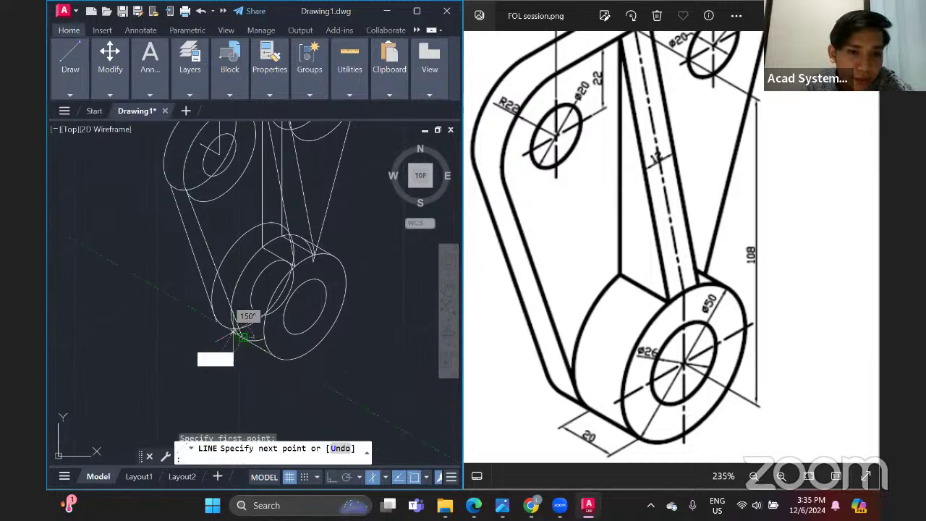
pyautogui.click(235, 327)
pyautogui.press('Return')
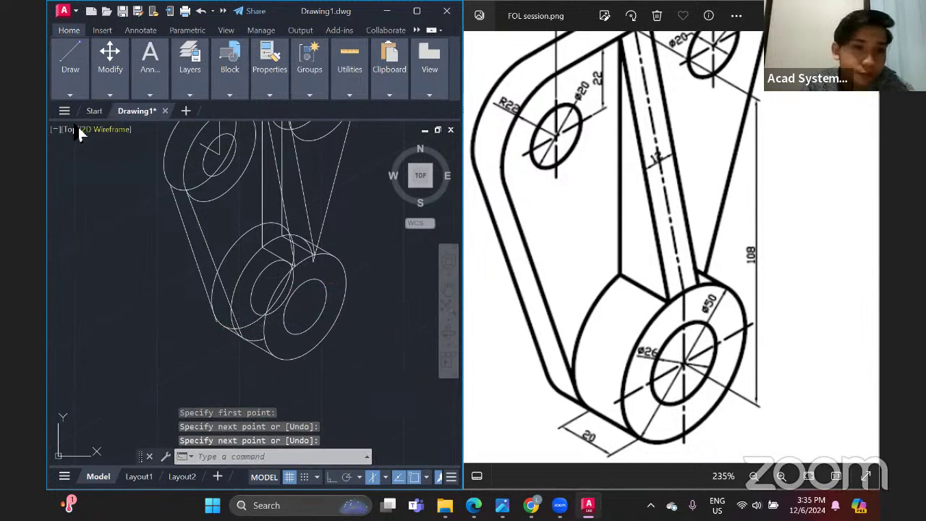
# Try to trim the centre lines and hidden arcs inside the plate's two upper lobes
pyautogui.moveTo(110, 80)
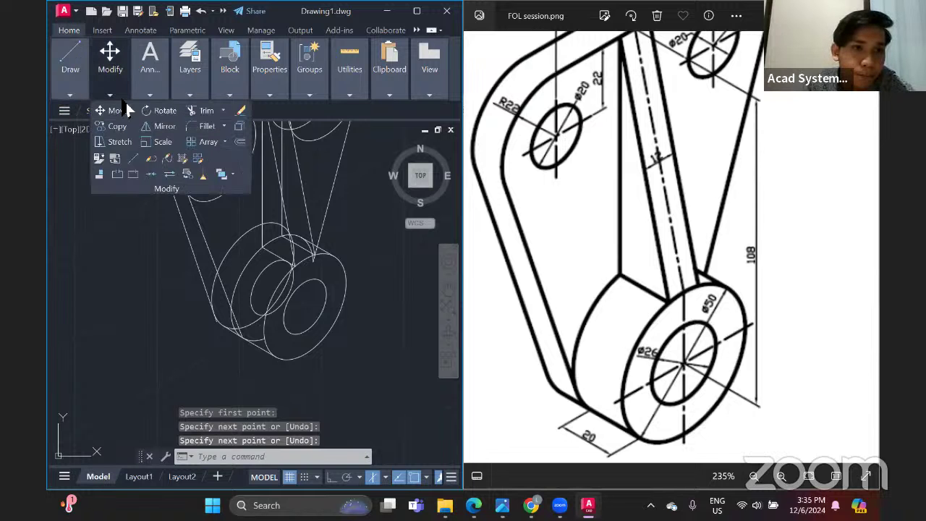
pyautogui.click(194, 113)
pyautogui.moveTo(251, 255); pyautogui.dragTo(290, 331, button='middle')
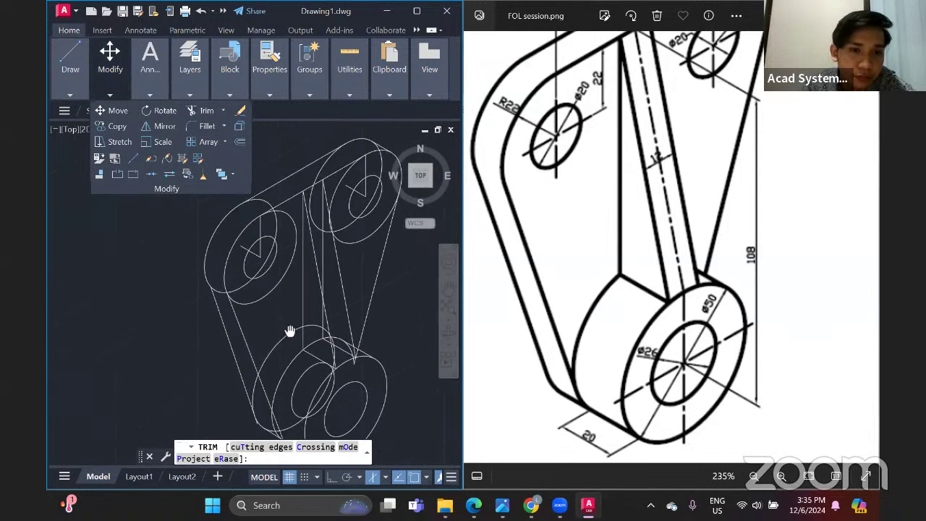
pyautogui.click(262, 225)
pyautogui.moveTo(258, 249)
pyautogui.mouseDown()
pyautogui.moveTo(254, 262)
pyautogui.moveTo(249, 250)
pyautogui.mouseUp()
pyautogui.click(251, 250)
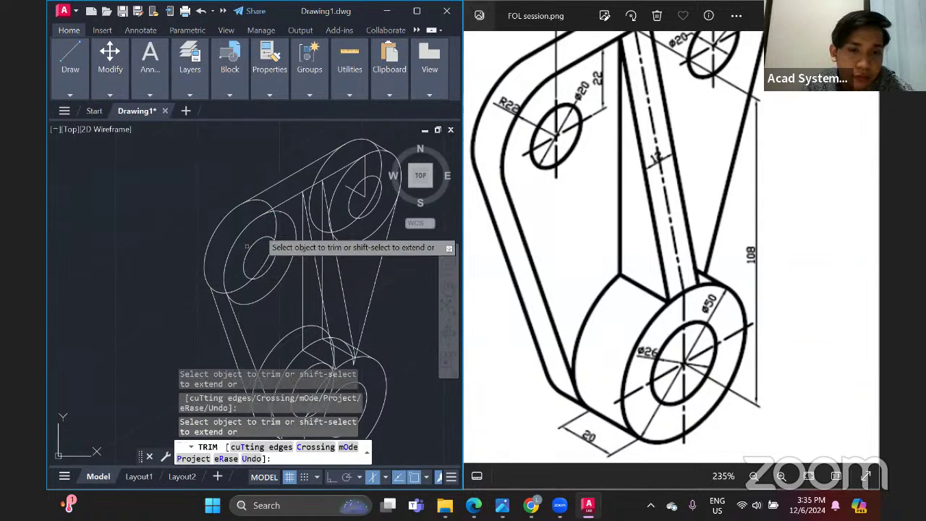
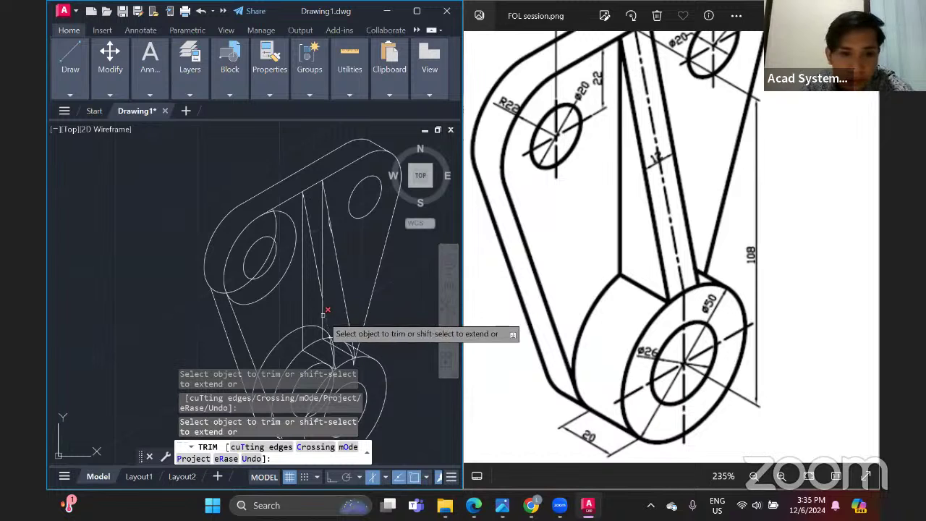
# Try to trim the hidden circle arcs around the boss, and undo the whole trimming operation
pyautogui.click(318, 341)
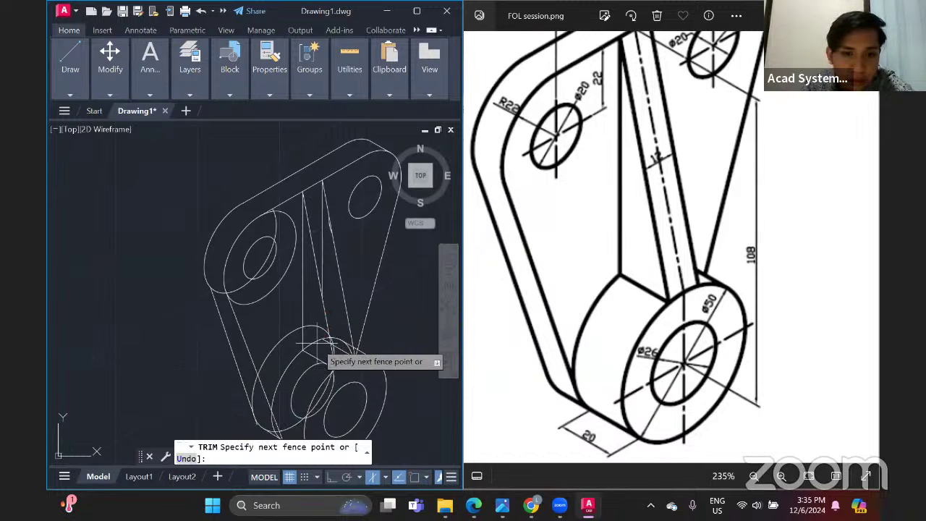
pyautogui.press('Return')
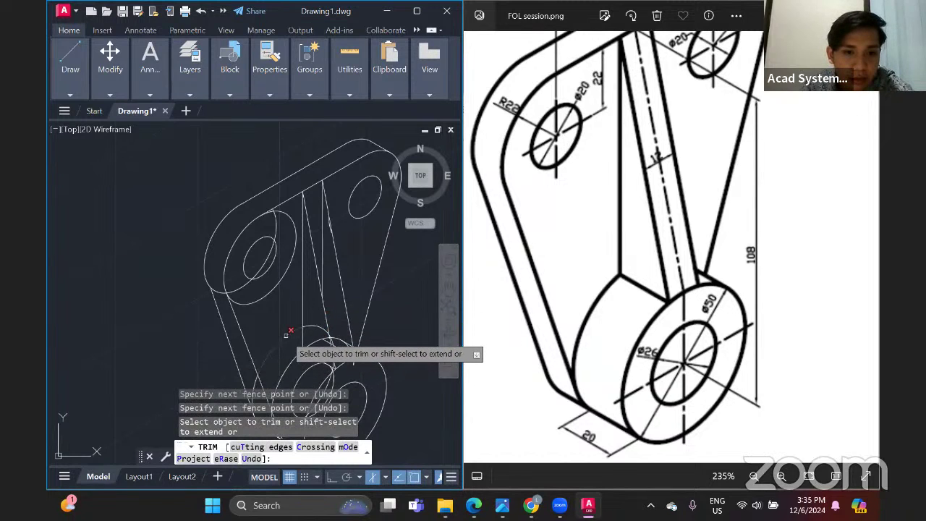
pyautogui.scroll(-1, 282, 343)
pyautogui.scroll(1, 279, 323)
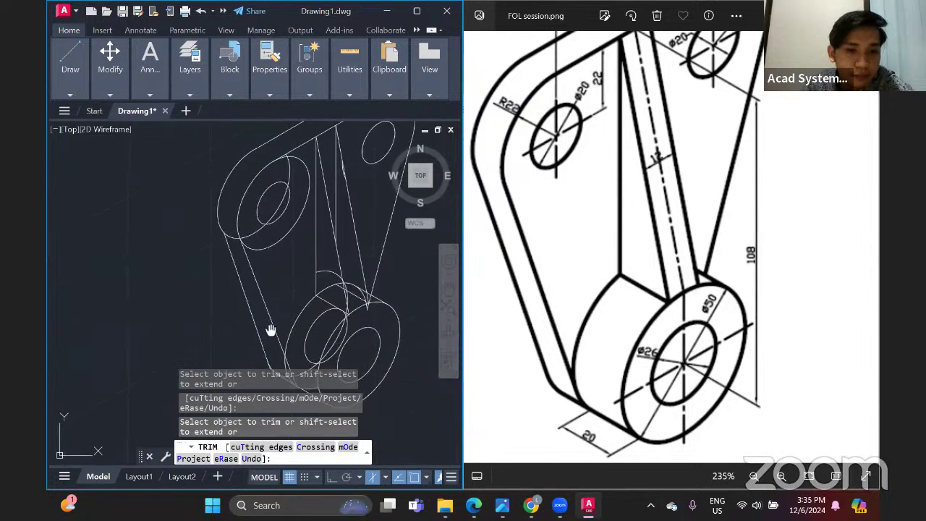
pyautogui.scroll(2, 278, 325)
pyautogui.scroll(-1, 311, 330)
pyautogui.scroll(1, 308, 322)
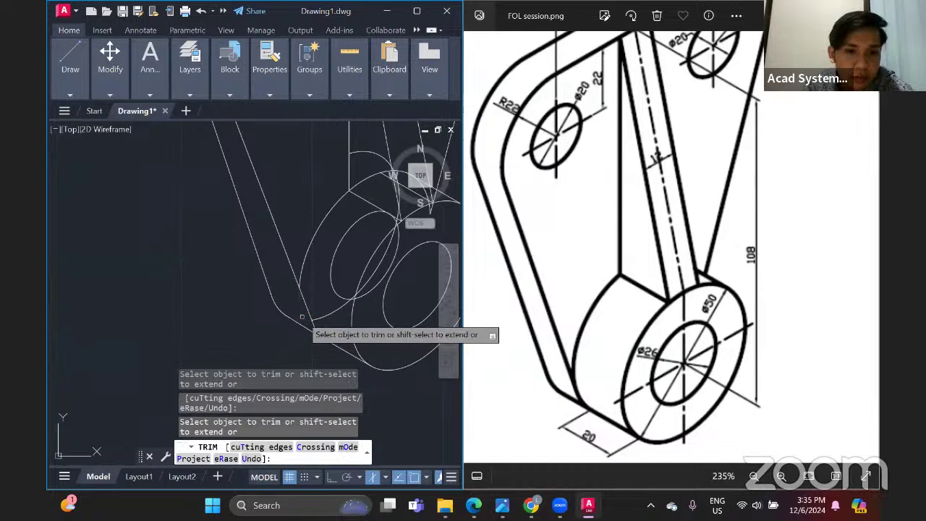
pyautogui.scroll(-2, 326, 313)
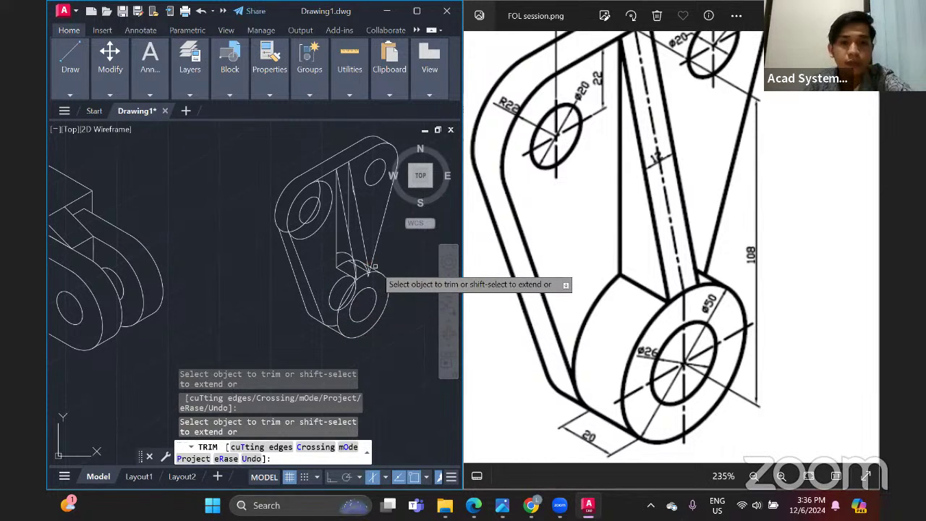
pyautogui.click(201, 11)
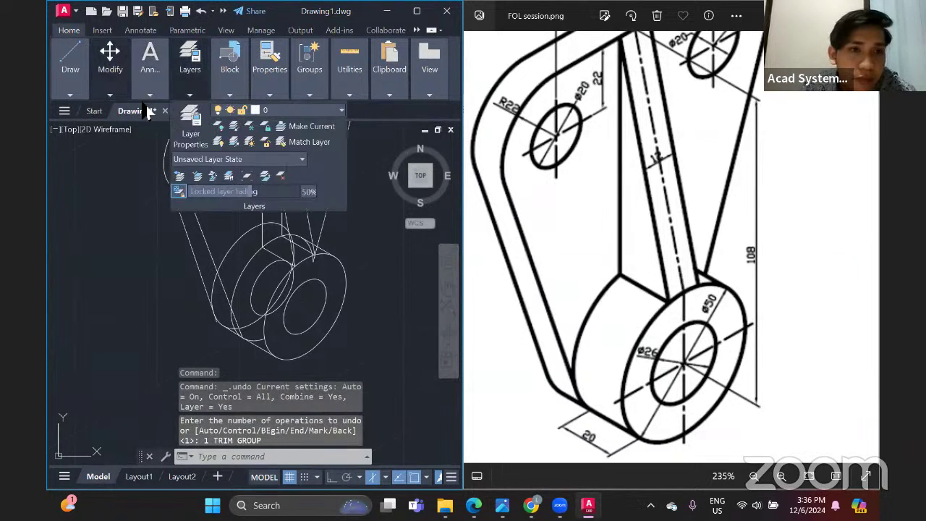
# Trim the plate's hidden lower circle arcs behind the boss, keeping the rounded corner between the two left slanted edges
pyautogui.moveTo(110, 65)
pyautogui.click(207, 110)
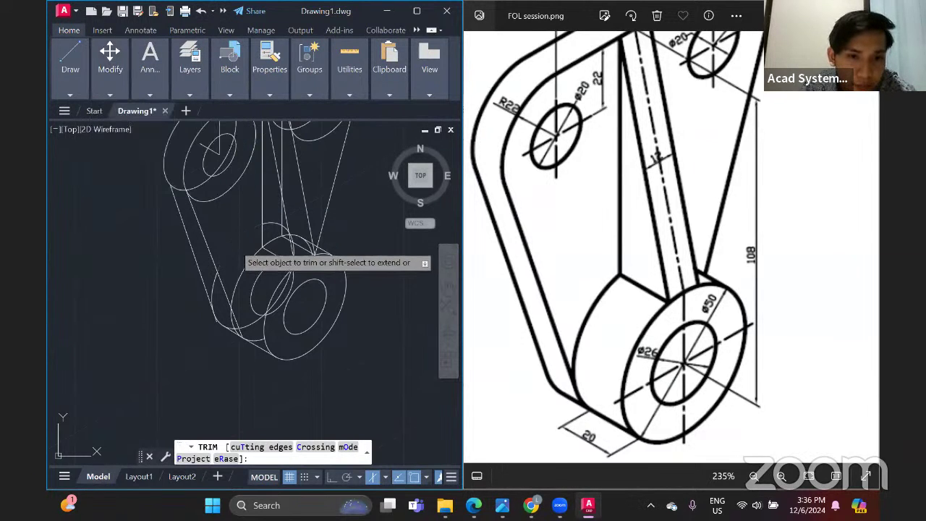
pyautogui.click(219, 291)
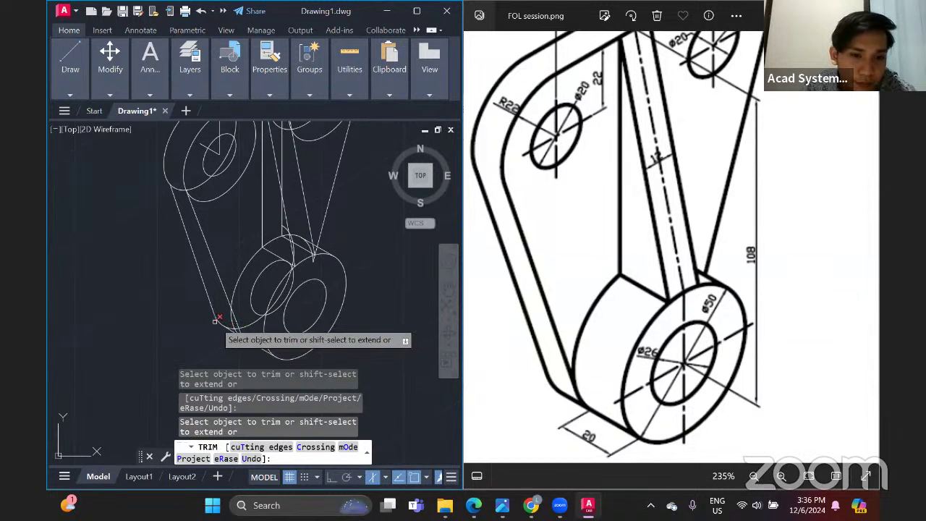
pyautogui.scroll(4, 215, 321)
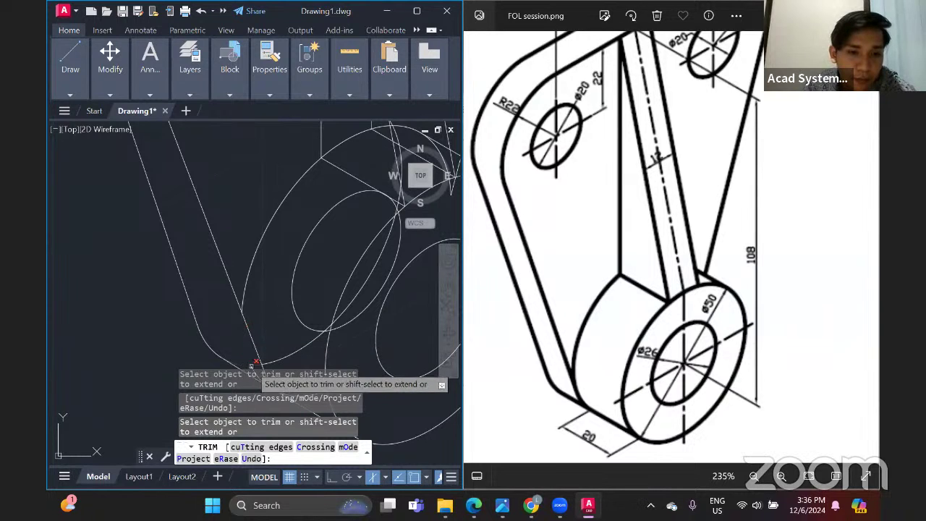
pyautogui.moveTo(250, 347); pyautogui.dragTo(233, 312, button='middle')
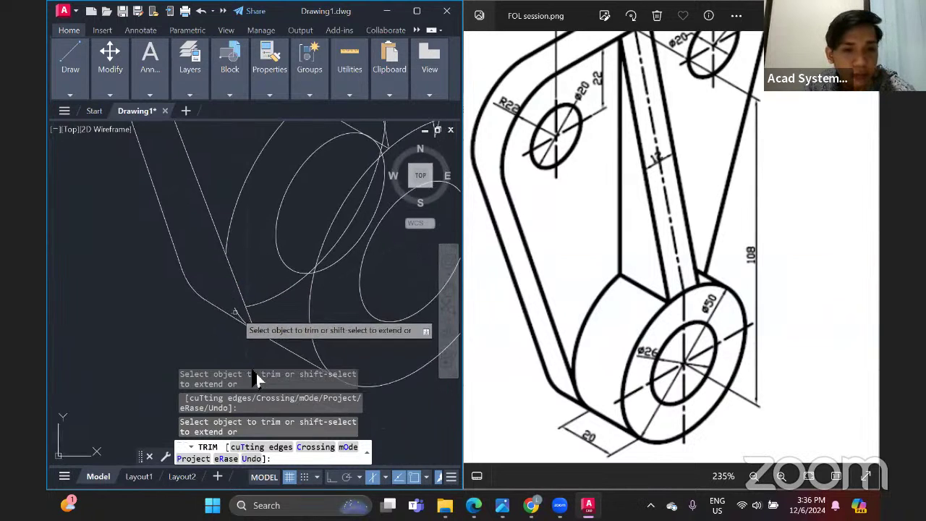
pyautogui.moveTo(265, 304); pyautogui.dragTo(265, 302)
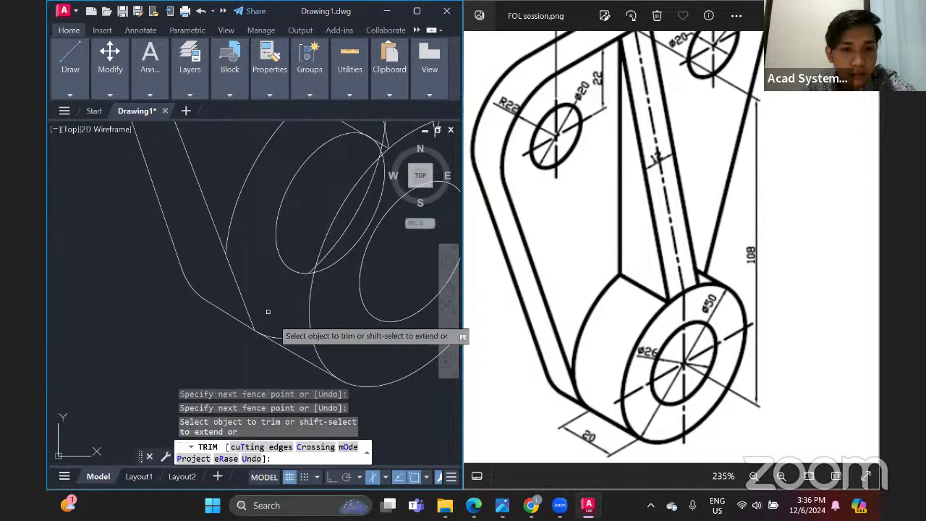
# Trim away the boss's rear Ø26 circle, the boss's rear arc behind the rib, and the leftovers at the rib's lower left corner
pyautogui.scroll(-4, 297, 333)
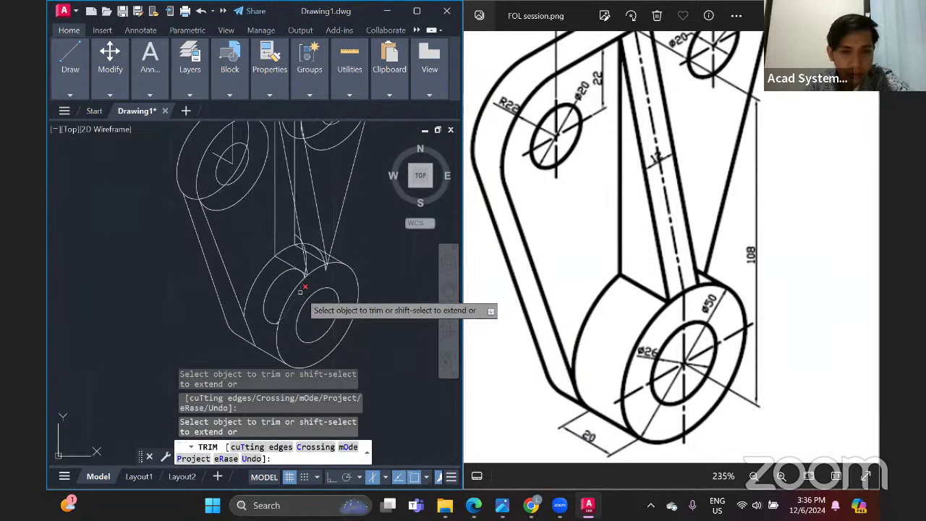
pyautogui.scroll(4, 272, 321)
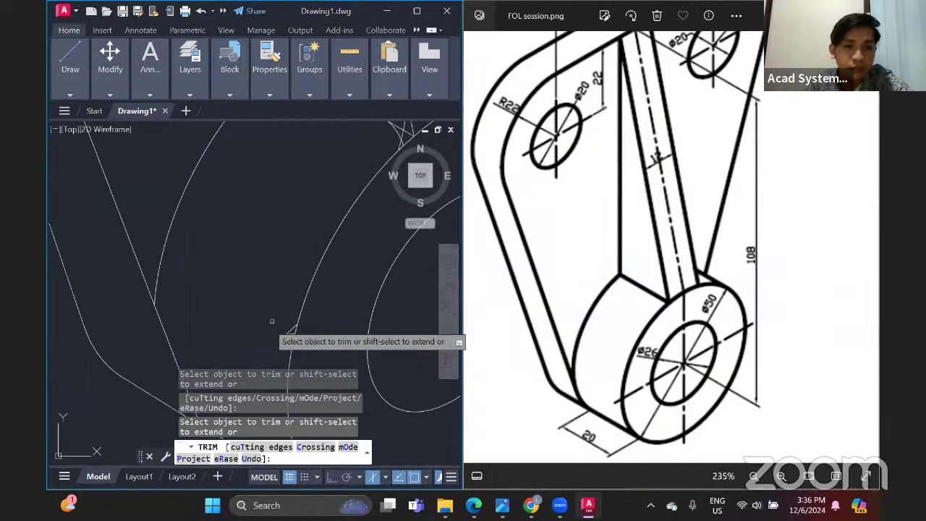
pyautogui.moveTo(296, 229); pyautogui.dragTo(340, 244, button='middle')
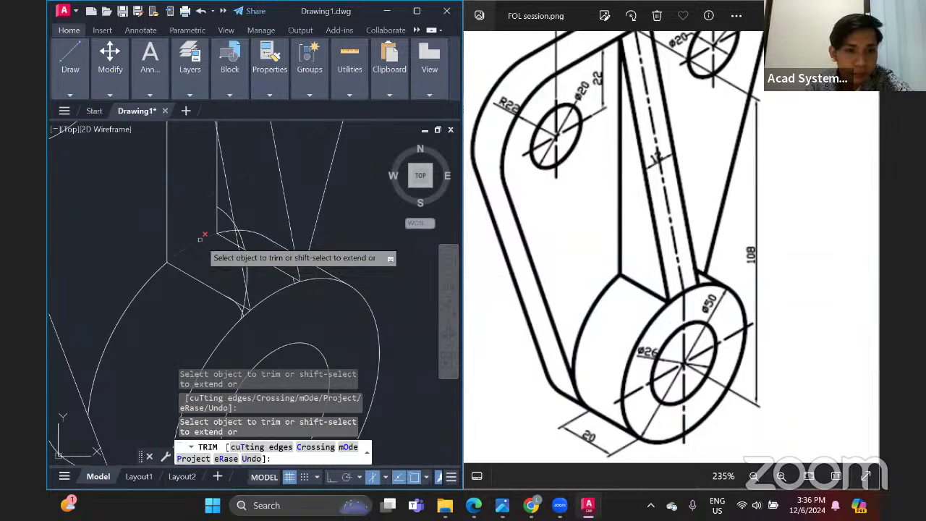
pyautogui.scroll(2, 243, 309)
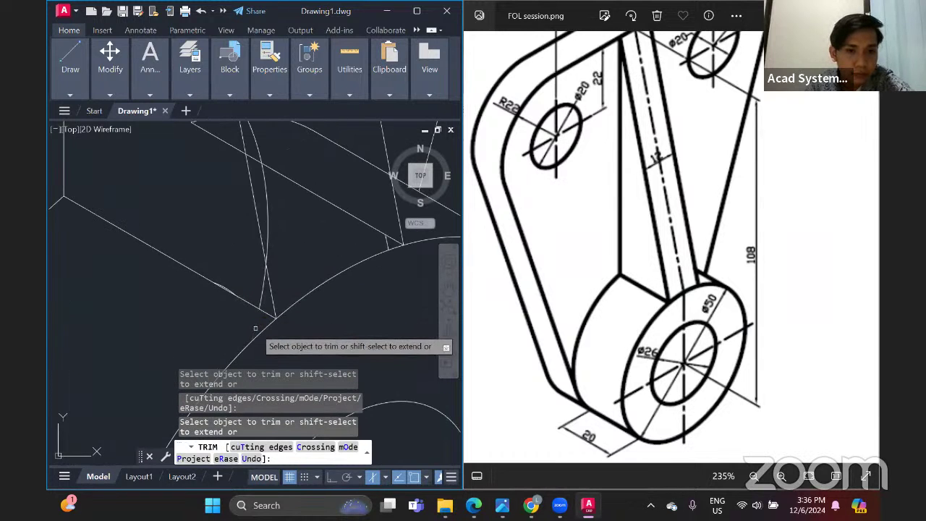
pyautogui.scroll(3, 221, 288)
pyautogui.scroll(-3, 253, 274)
pyautogui.scroll(-3, 278, 268)
pyautogui.click(282, 268)
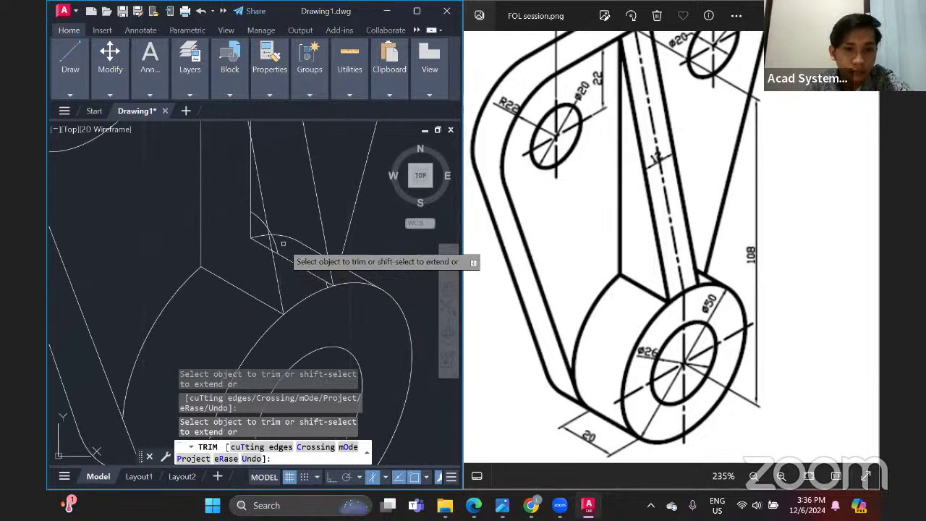
# Trim the rib's hidden right base edge where it runs across to the boss's front face
pyautogui.moveTo(275, 246); pyautogui.dragTo(270, 285, button='middle')
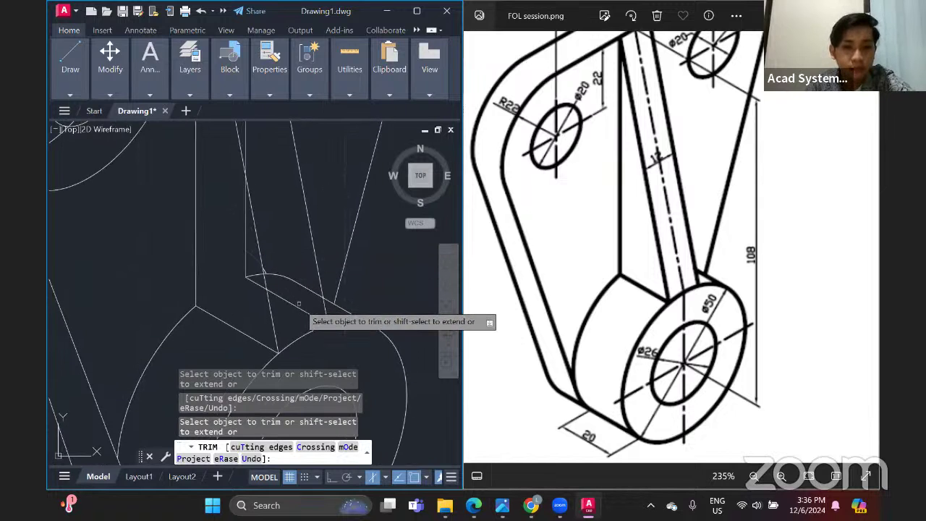
pyautogui.click(298, 304)
pyautogui.press('Return')
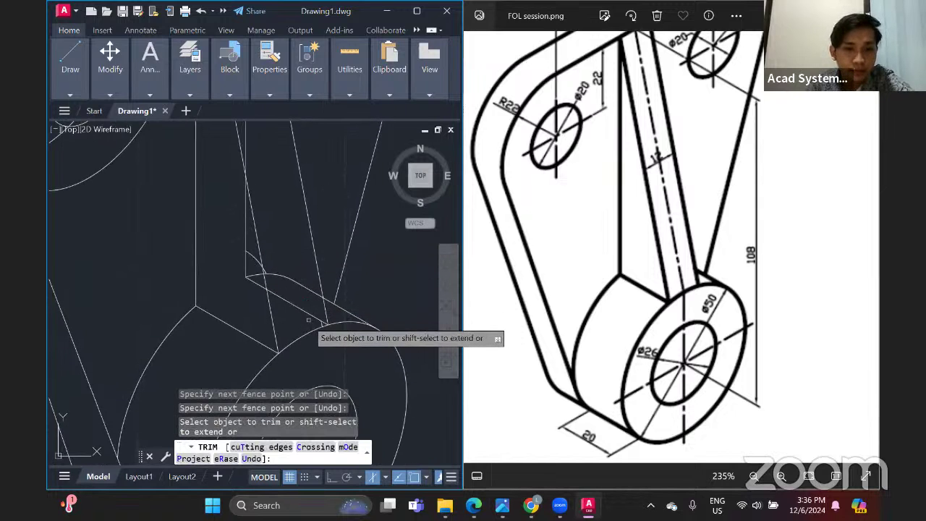
pyautogui.scroll(2, 312, 319)
pyautogui.click(333, 322)
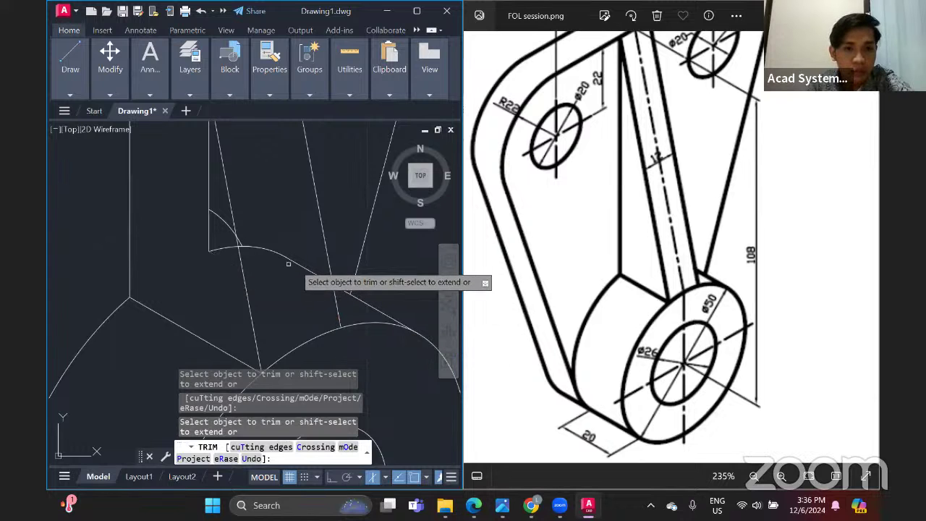
# Trim the remaining arcs between the rib's slanted edges and the hidden vertical line behind the rib
pyautogui.scroll(-2, 308, 268)
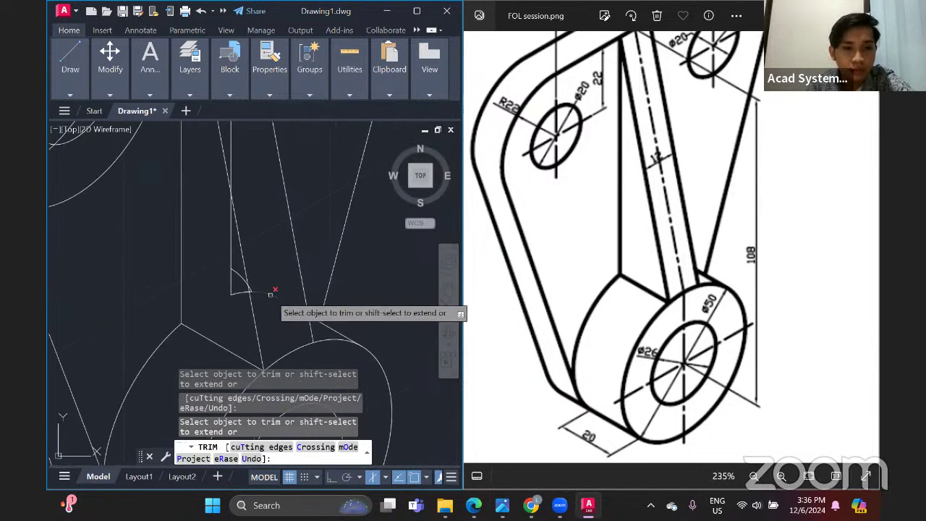
pyautogui.click(237, 293)
pyautogui.click(232, 282)
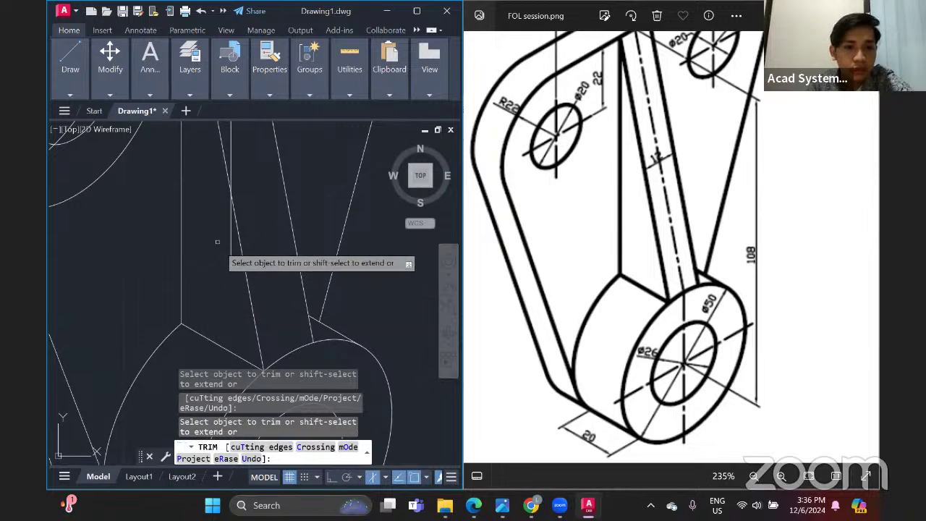
pyautogui.scroll(2, 243, 275)
pyautogui.scroll(-3, 248, 181)
pyautogui.scroll(4, 249, 192)
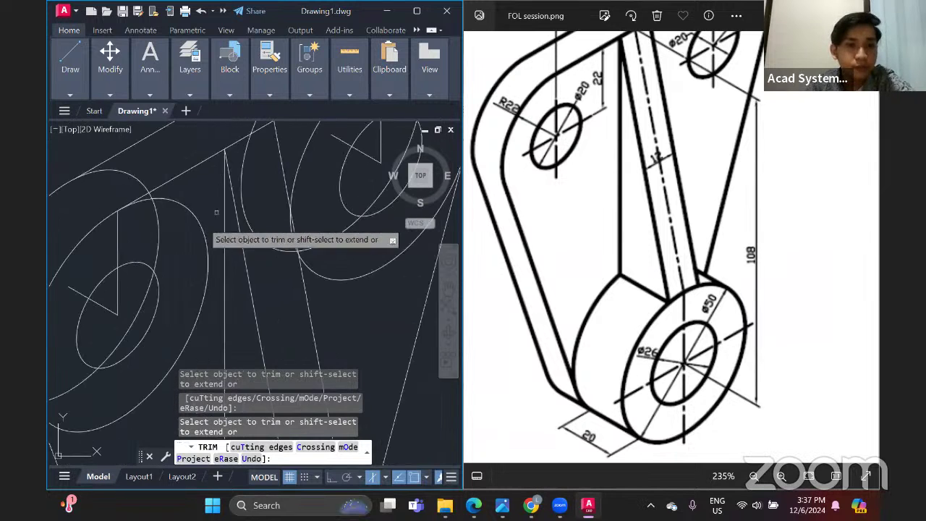
# Trim the centre lines and hidden circle arcs in the plate's left lobe, keeping the front Ø20 hole and outer contours
pyautogui.click(210, 262)
pyautogui.click(201, 280)
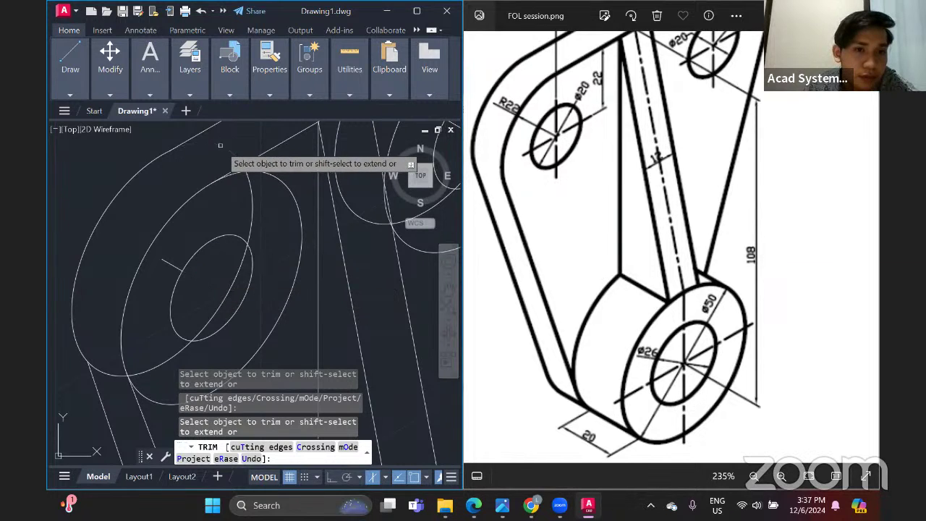
pyautogui.click(181, 262)
pyautogui.click(250, 209)
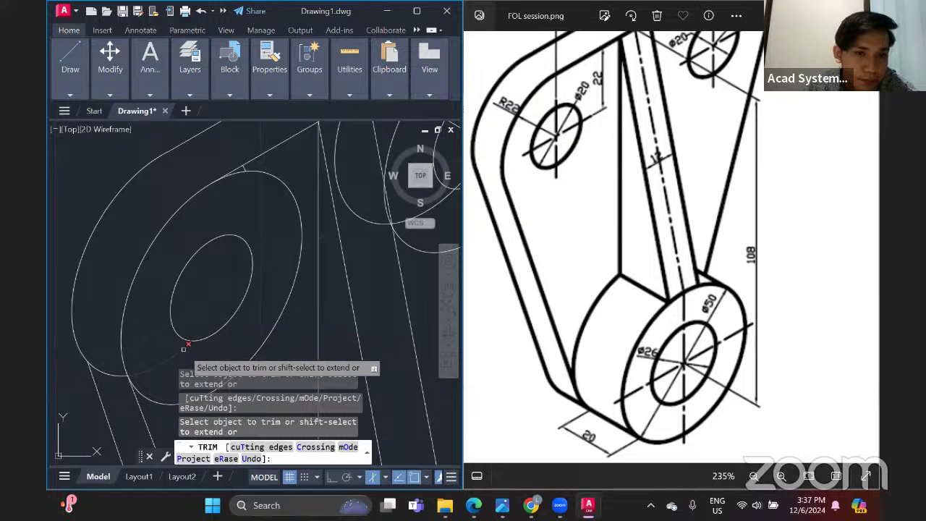
pyautogui.moveTo(191, 317); pyautogui.dragTo(165, 268, button='middle')
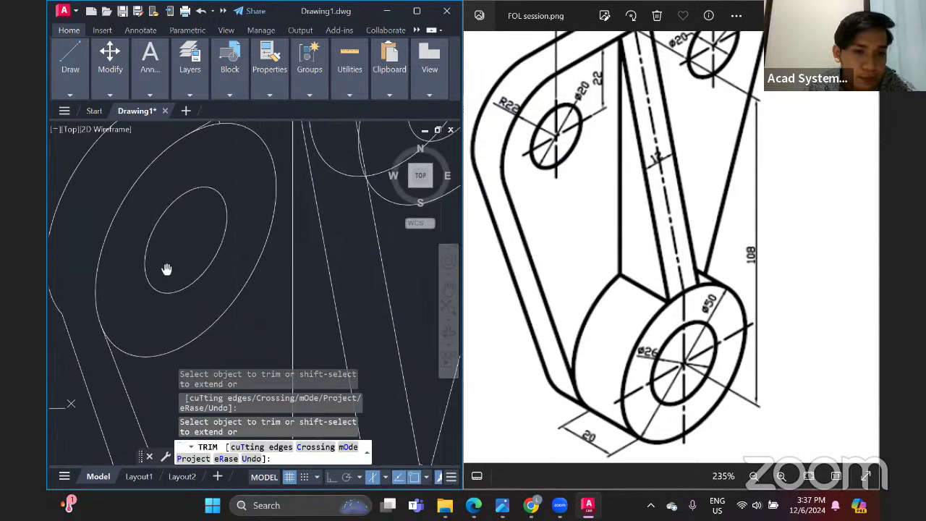
pyautogui.click(215, 323)
pyautogui.moveTo(219, 239); pyautogui.dragTo(210, 341, button='middle')
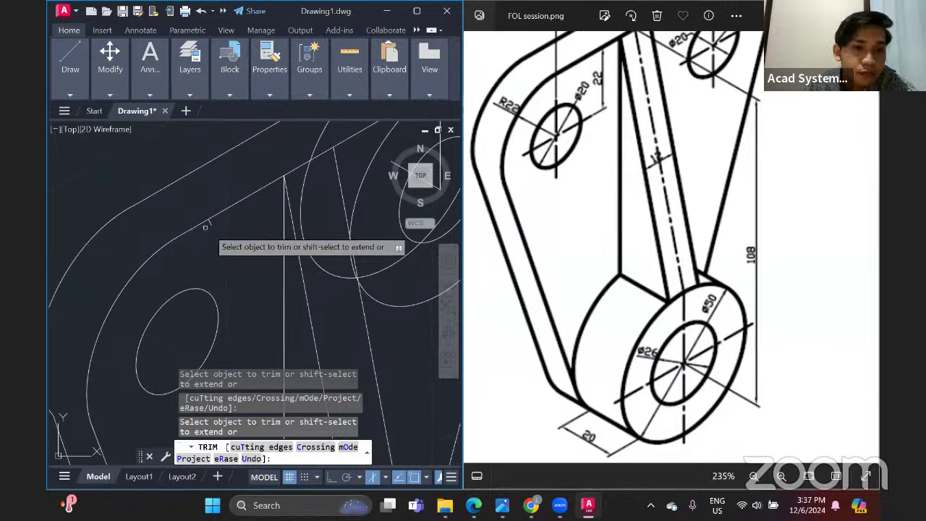
# Trim the centre lines and hidden circle arcs in the plate's right lobe, and finish trimming
pyautogui.scroll(-4, 267, 260)
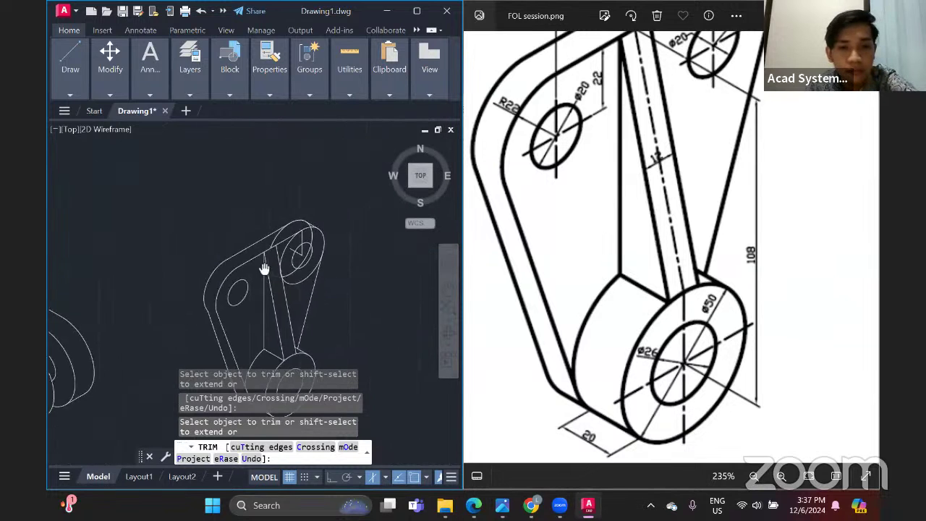
pyautogui.click(301, 262)
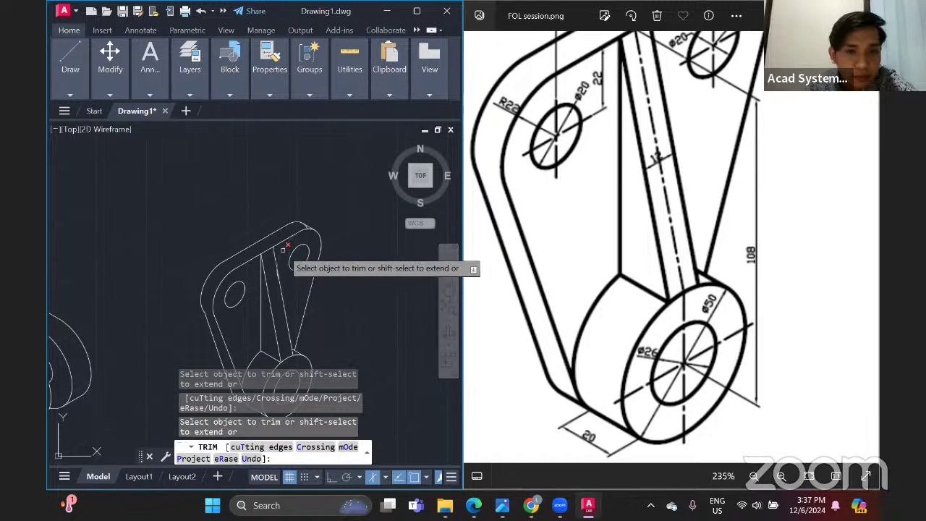
pyautogui.scroll(4, 280, 282)
pyautogui.moveTo(312, 230); pyautogui.dragTo(307, 248, button='middle')
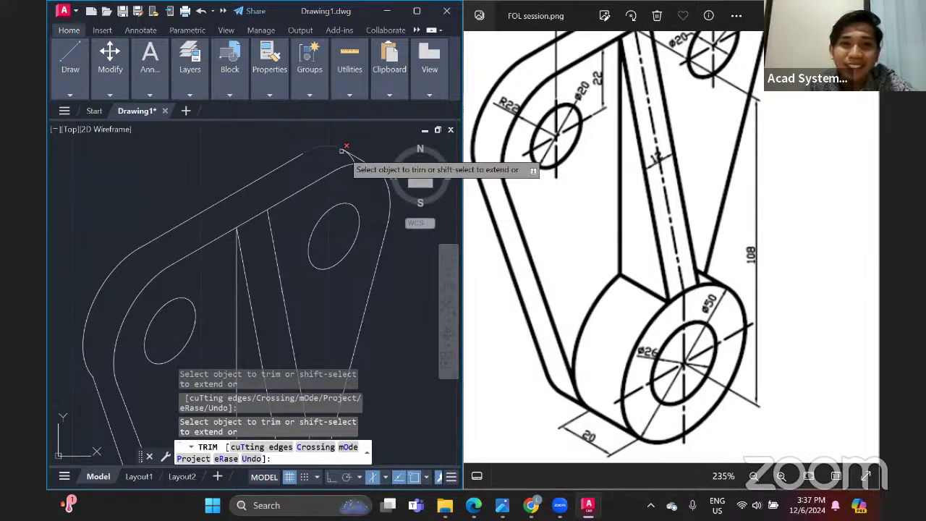
pyautogui.scroll(-4, 347, 174)
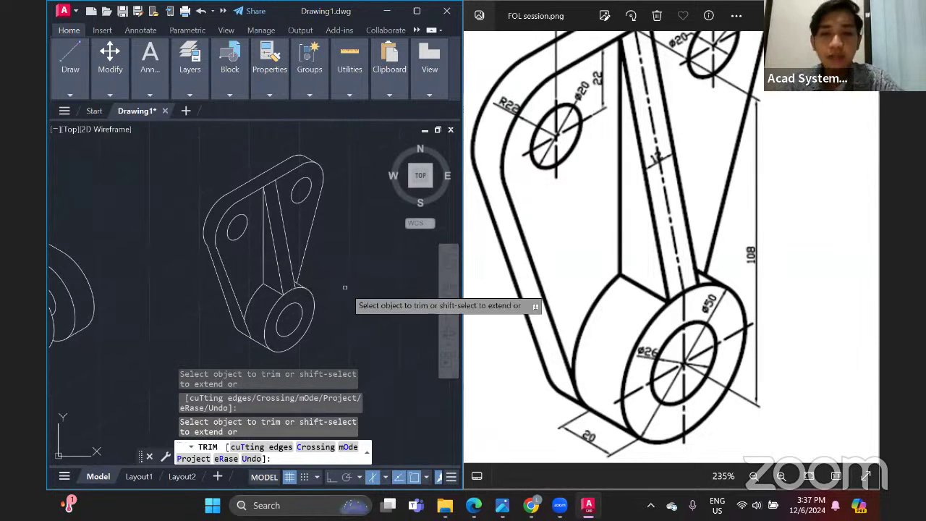
pyautogui.moveTo(324, 284)
pyautogui.mouseDown(button='middle')
pyautogui.moveTo(345, 280)
pyautogui.moveTo(352, 293)
pyautogui.mouseUp(button='middle')
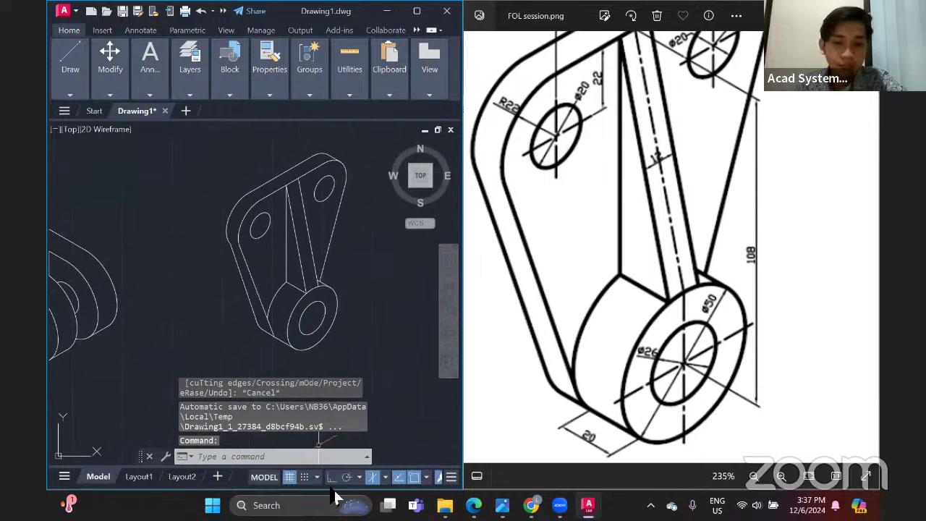
# Bring the notched isometric block with the rounded lugs into view and maximise the drawing window
pyautogui.click(372, 477)
pyautogui.moveTo(190, 257); pyautogui.dragTo(279, 269, button='middle')
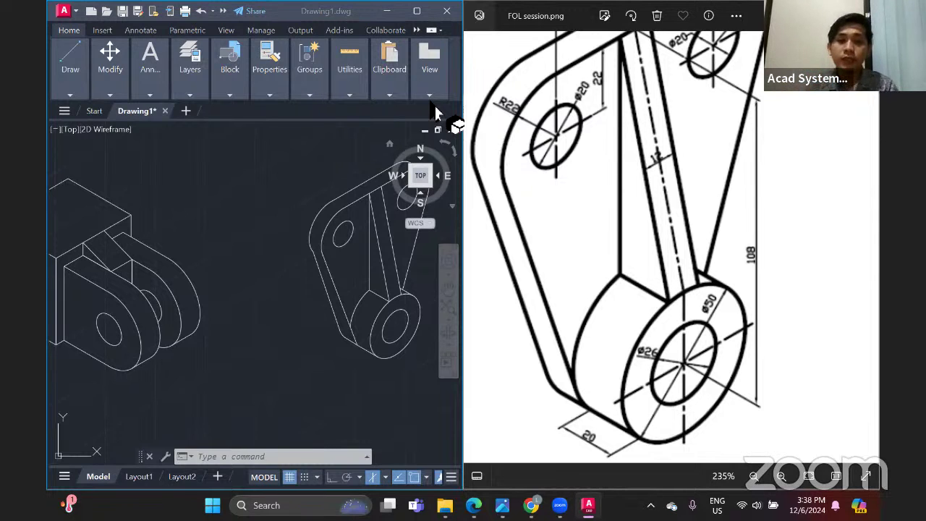
pyautogui.click(355, 189)
pyautogui.moveTo(89, 181); pyautogui.dragTo(231, 161, button='middle')
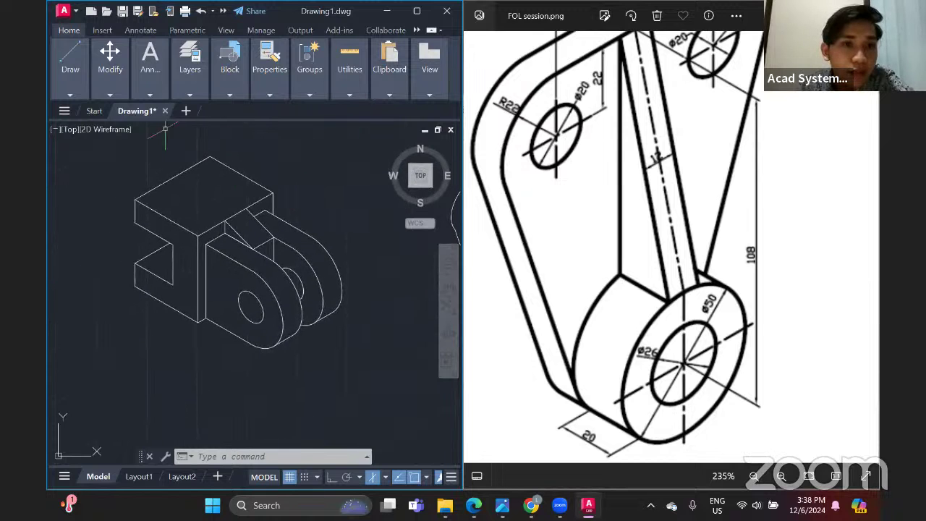
pyautogui.moveTo(129, 49)
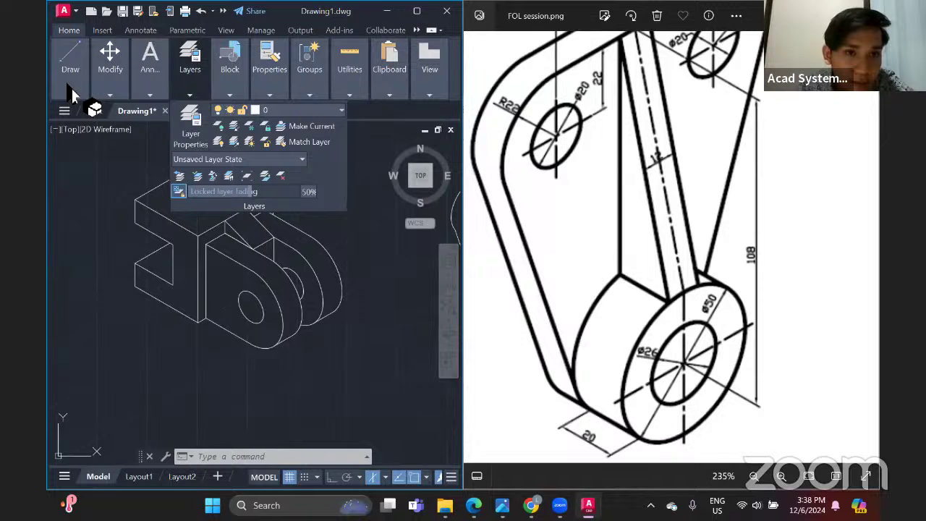
pyautogui.click(417, 10)
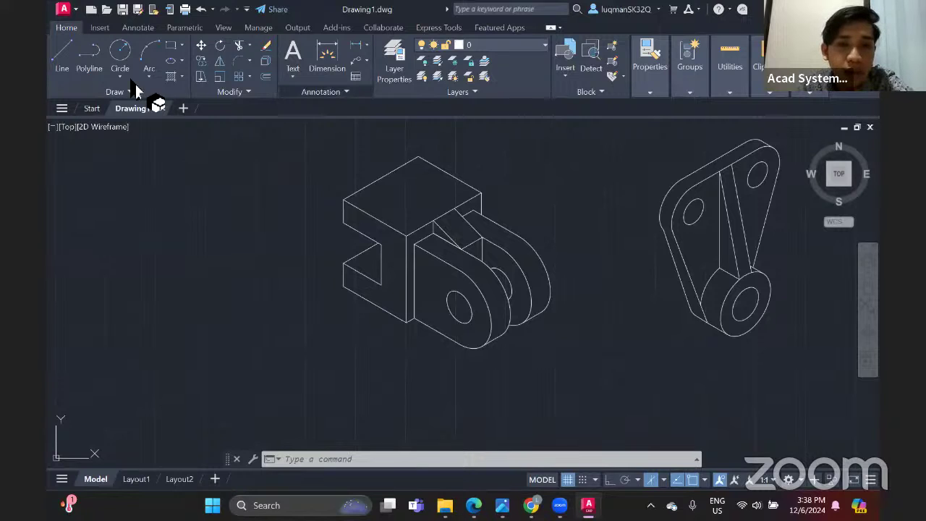
# Add an aligned dimension to the back-left edge of the block's top face, placed outside the outline
pyautogui.click(367, 50)
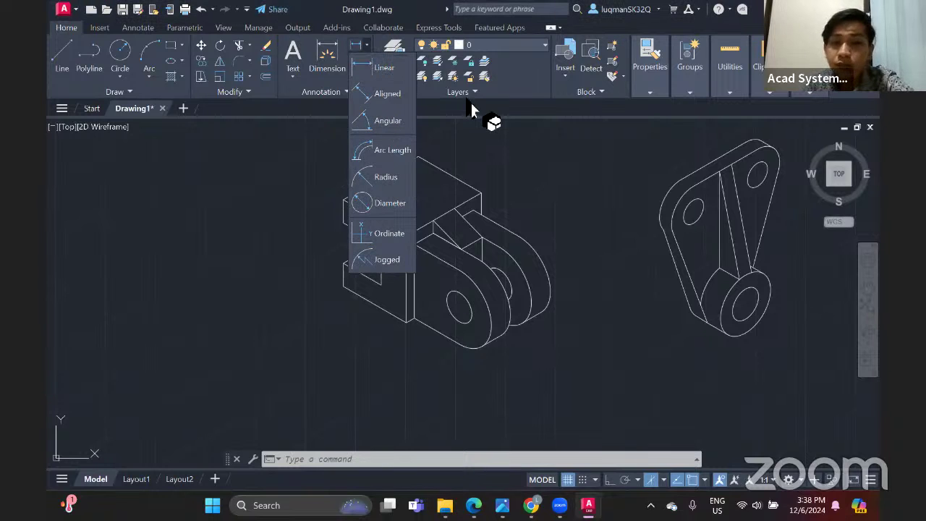
pyautogui.click(379, 96)
pyautogui.moveTo(366, 142); pyautogui.dragTo(366, 207, button='middle')
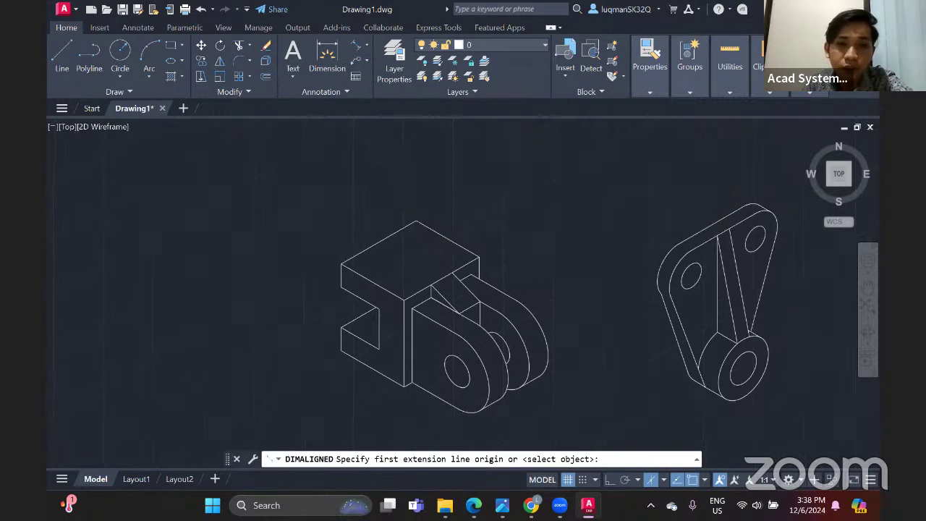
pyautogui.click(342, 264)
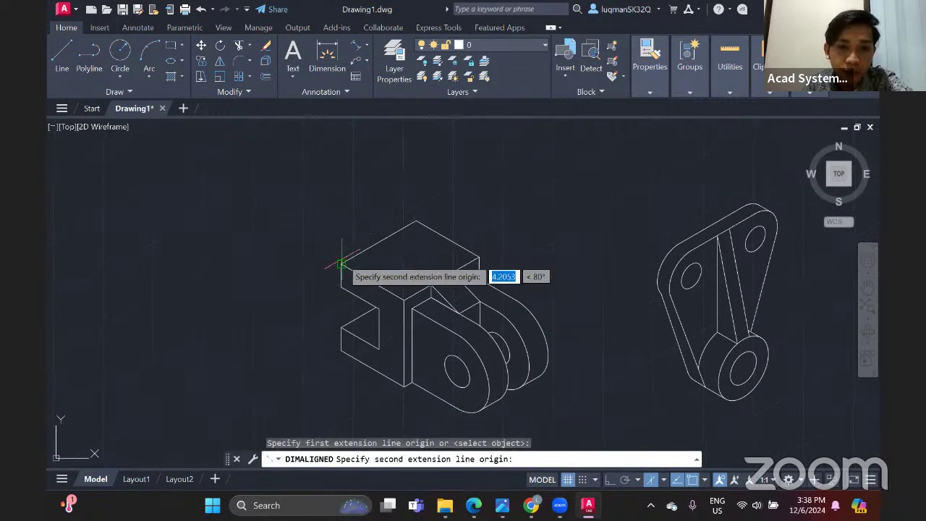
pyautogui.click(416, 220)
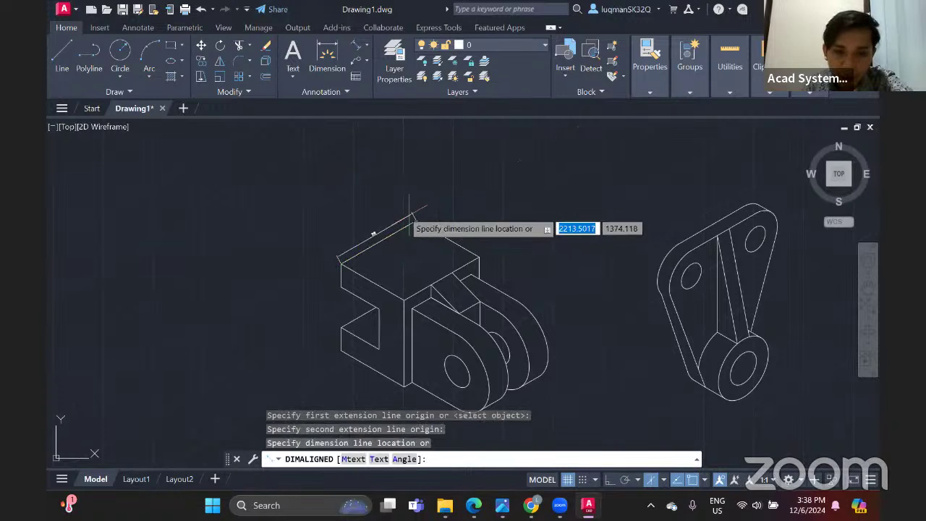
pyautogui.click(355, 202)
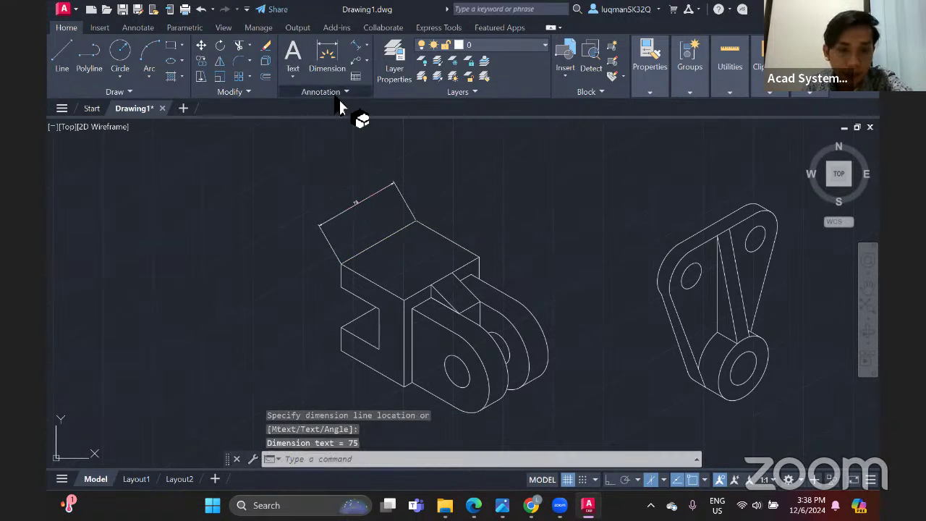
# Add an aligned dimension to the back-right edge of the block's top face, placed outside the outline
pyautogui.click(340, 92)
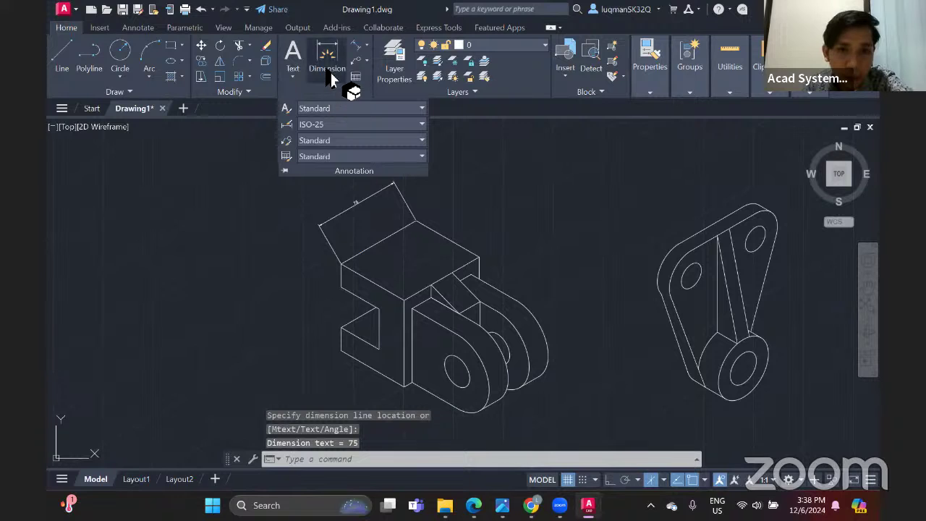
pyautogui.click(362, 46)
pyautogui.click(370, 94)
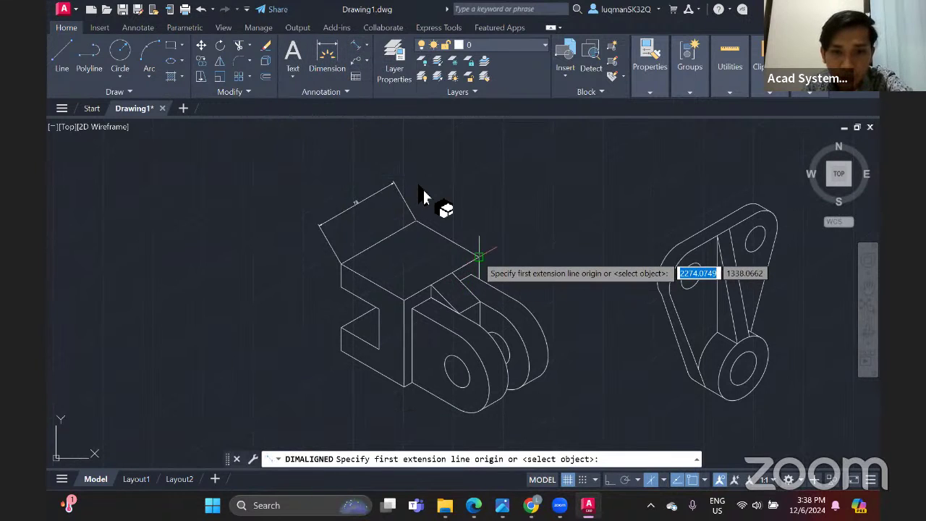
pyautogui.click(416, 220)
pyautogui.click(481, 257)
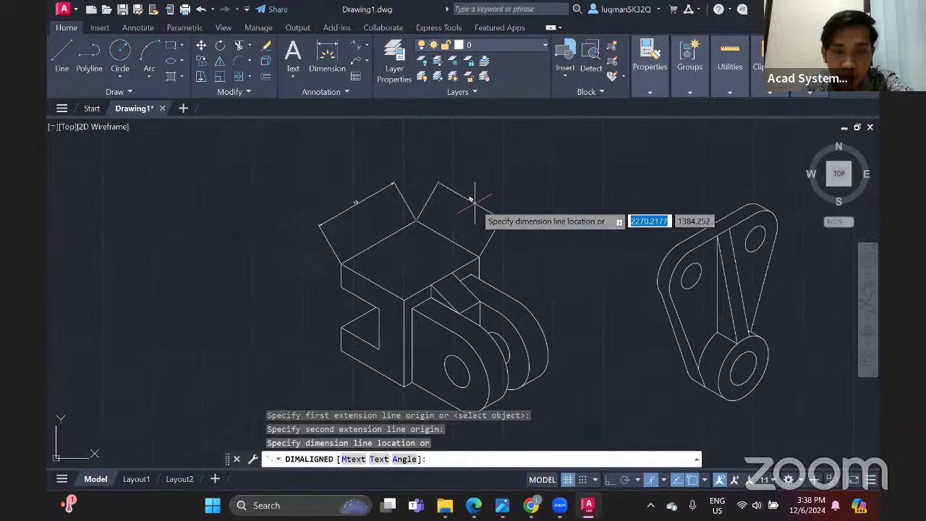
pyautogui.click(462, 194)
pyautogui.scroll(4, 438, 156)
pyautogui.moveTo(430, 219); pyautogui.dragTo(417, 241, button='middle')
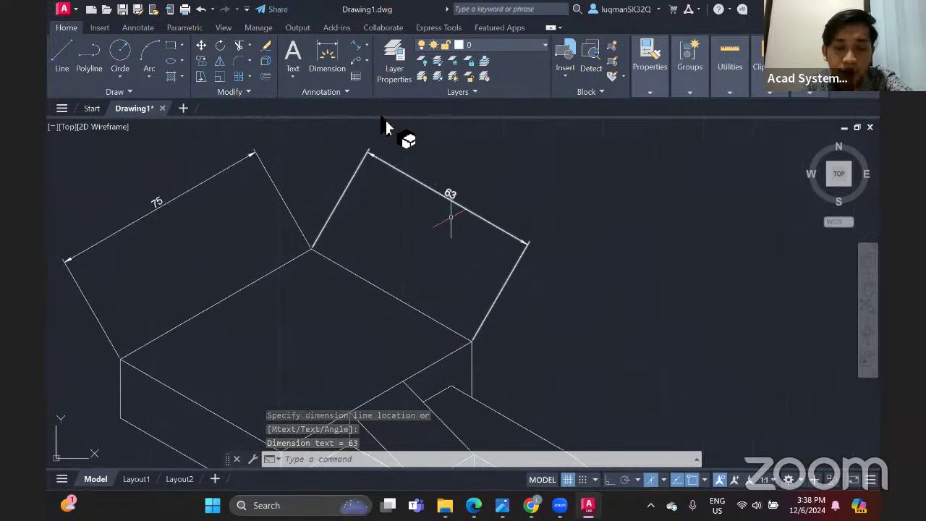
# Set the text height of the Standard text style to 5 and apply the change
pyautogui.click(312, 94)
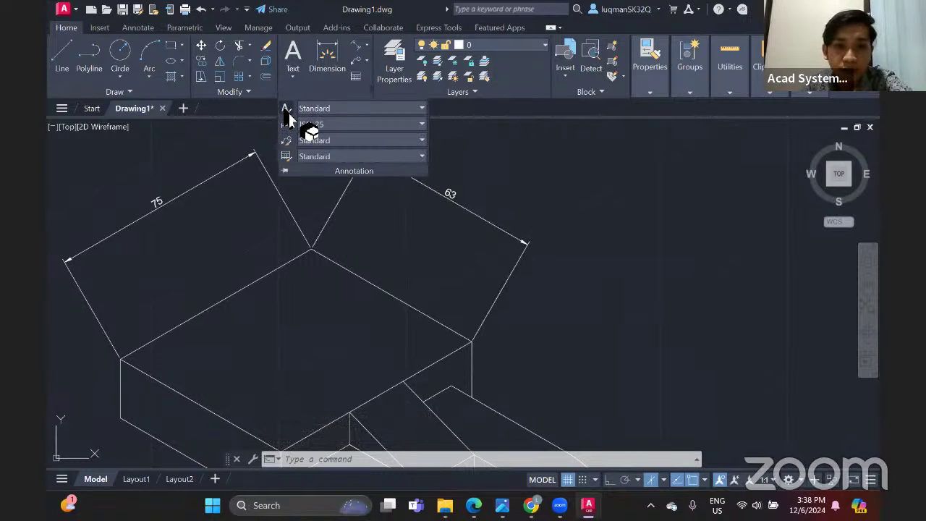
pyautogui.click(286, 112)
pyautogui.moveTo(517, 262); pyautogui.dragTo(541, 267)
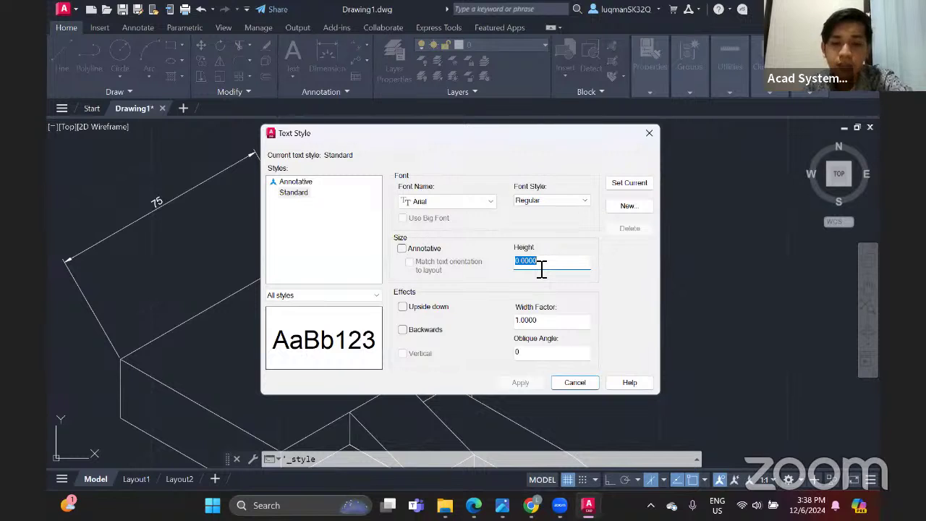
pyautogui.write('5')
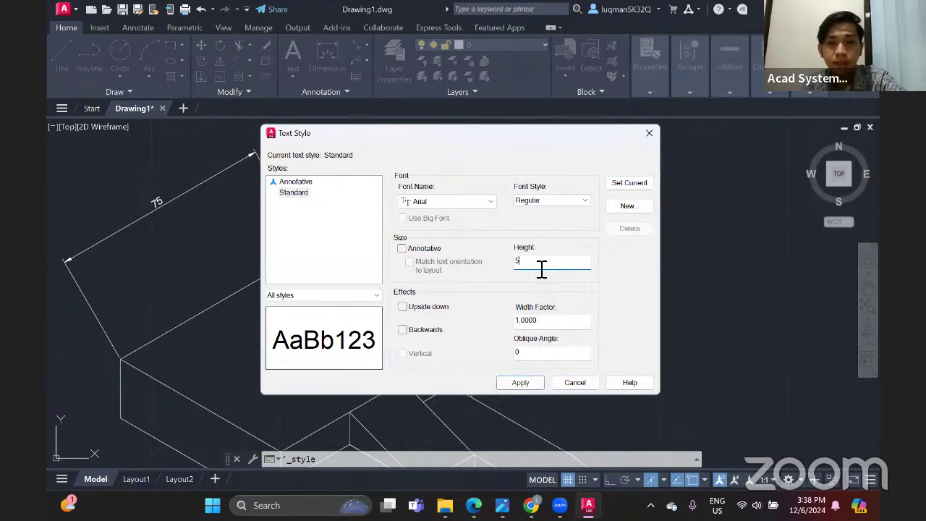
pyautogui.click(522, 382)
pyautogui.click(572, 384)
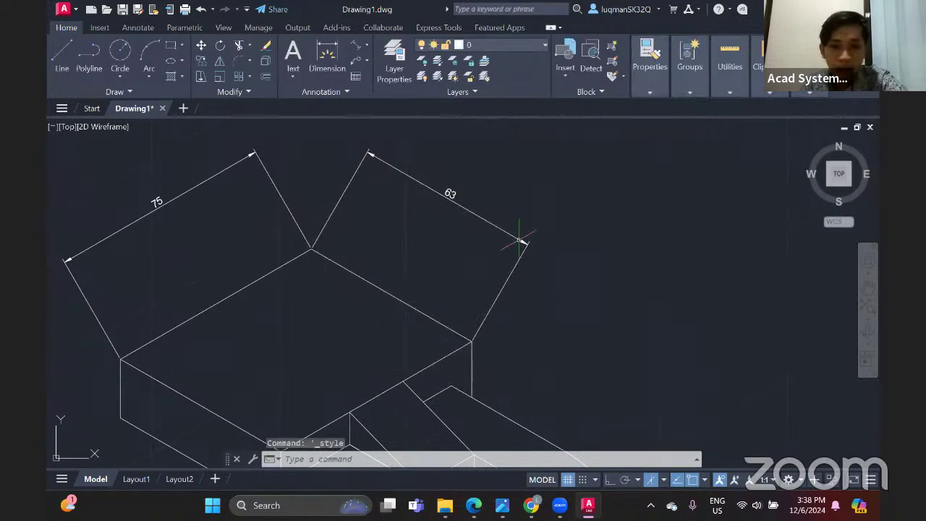
# Erase the aligned dimension on the back-right edge of the block's top face
pyautogui.click(266, 45)
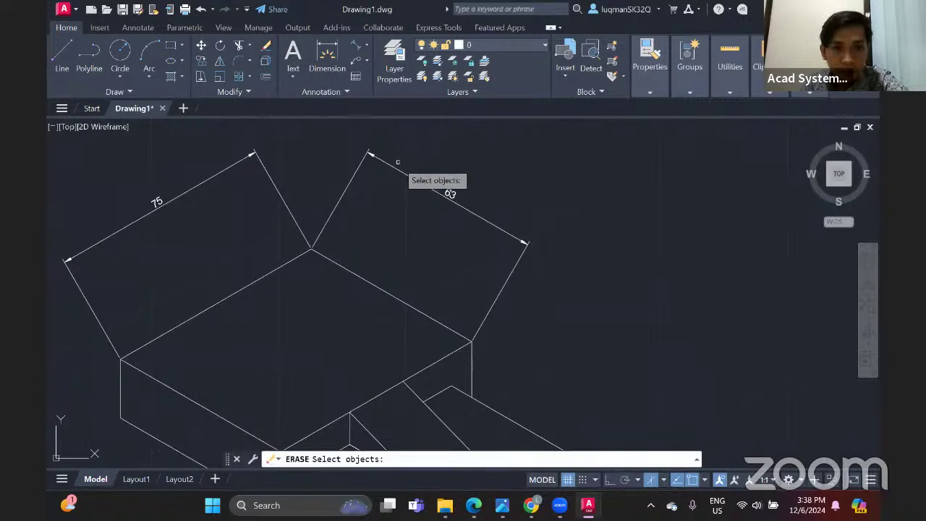
pyautogui.click(398, 166)
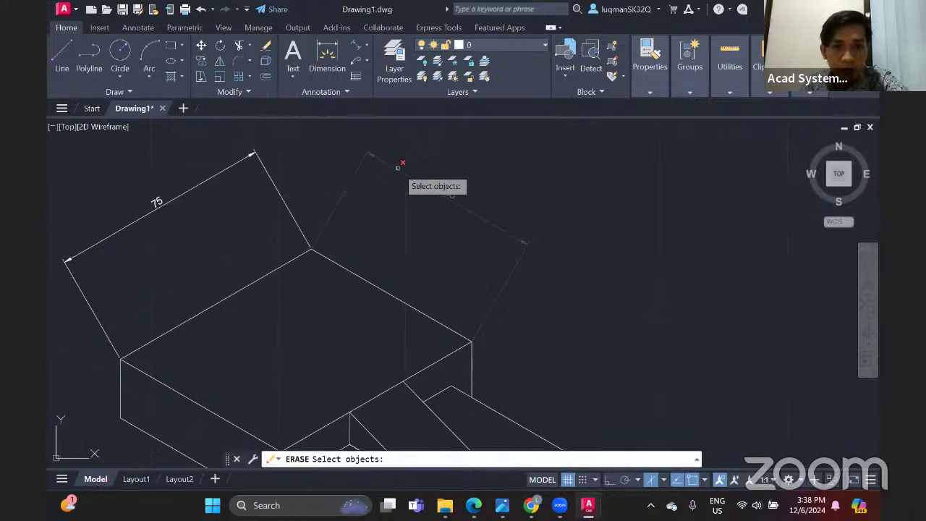
pyautogui.press('Return')
# Recreate the aligned dimension on the top face's back-right edge using the updated text style
pyautogui.click(356, 47)
pyautogui.click(311, 250)
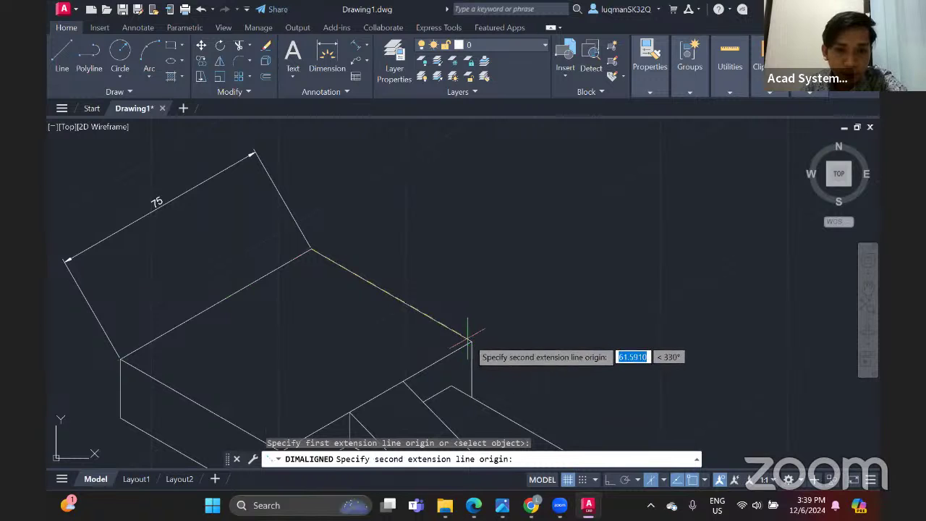
pyautogui.click(469, 340)
pyautogui.click(532, 243)
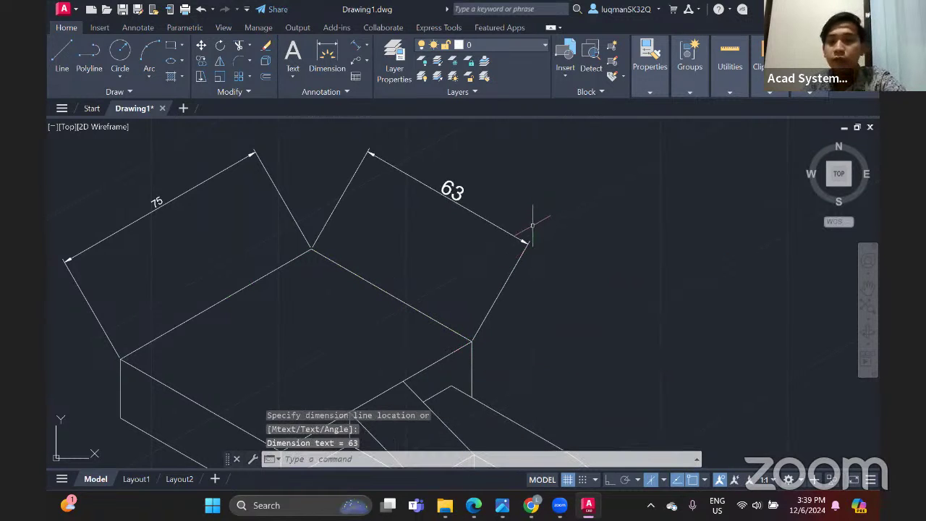
pyautogui.scroll(-4, 533, 225)
pyautogui.scroll(2, 492, 234)
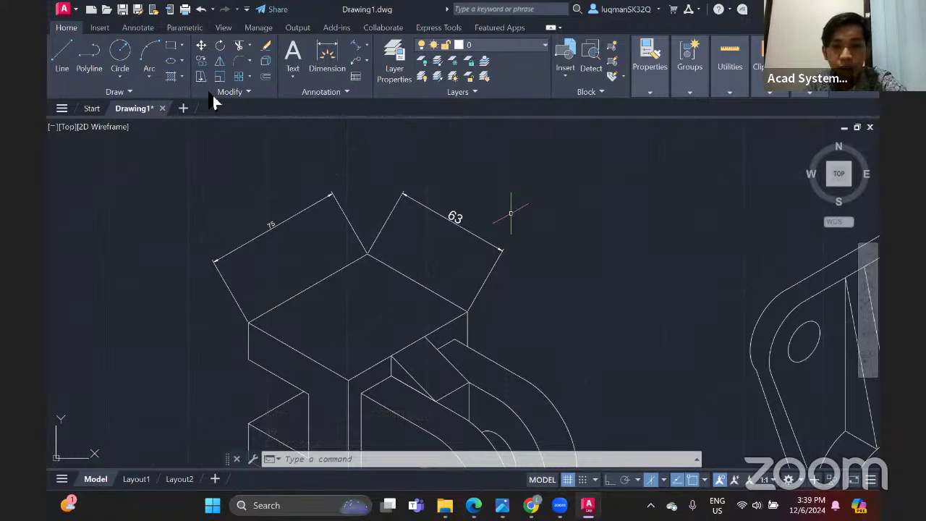
# Oblique the back-right edge's dimension, taking the angle from the two ends of the top face's back-left edge
pyautogui.click(139, 28)
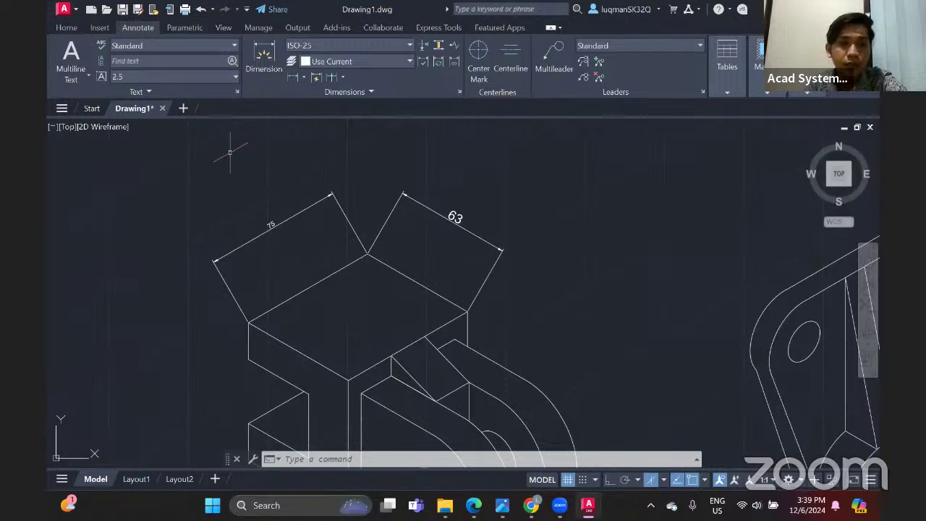
pyautogui.click(365, 95)
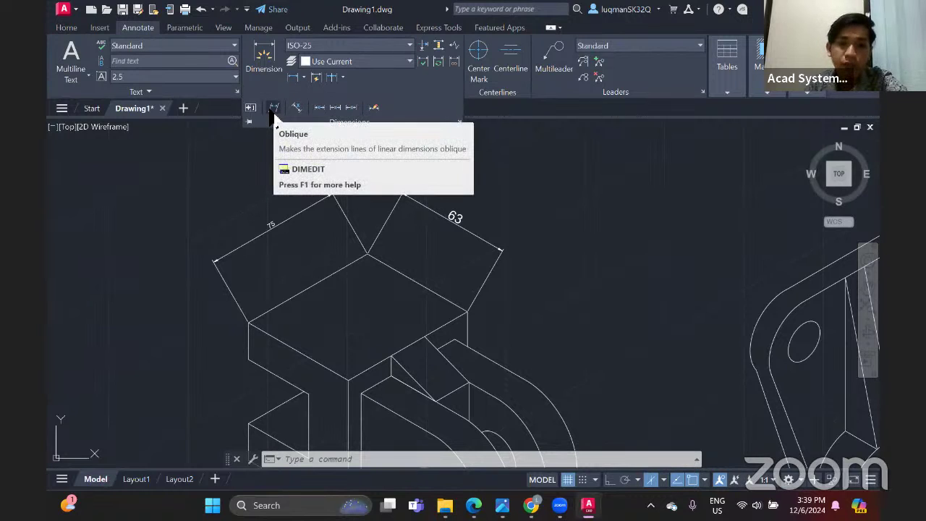
pyautogui.click(274, 108)
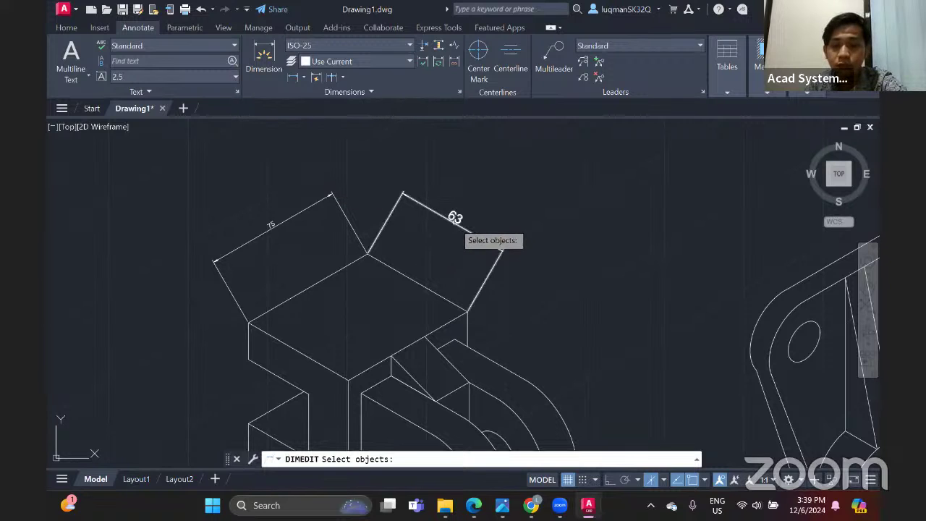
pyautogui.click(455, 221)
pyautogui.press('Return')
pyautogui.moveTo(498, 249); pyautogui.dragTo(501, 211, button='middle')
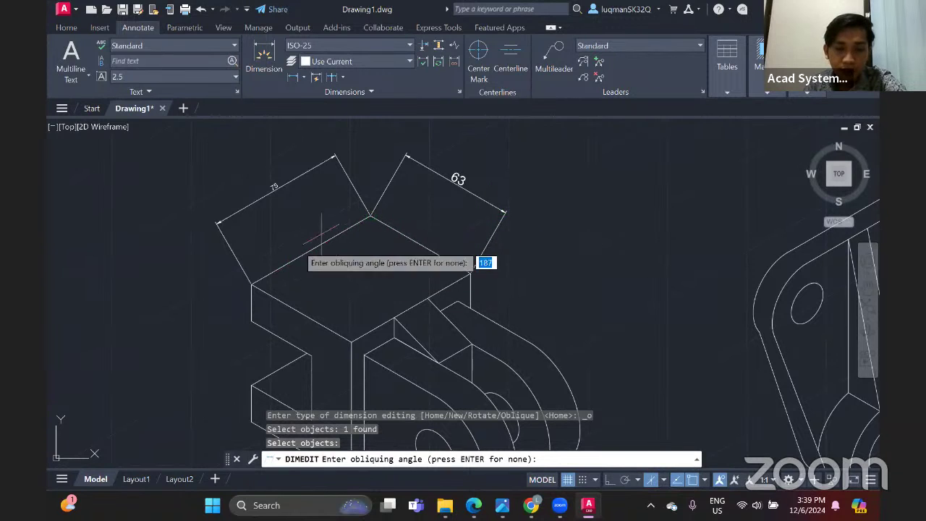
pyautogui.click(370, 215)
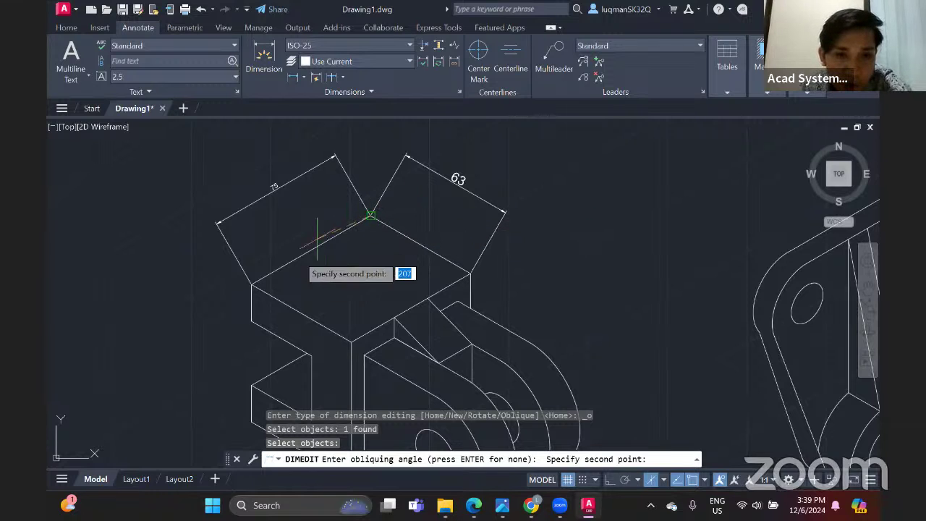
pyautogui.click(252, 283)
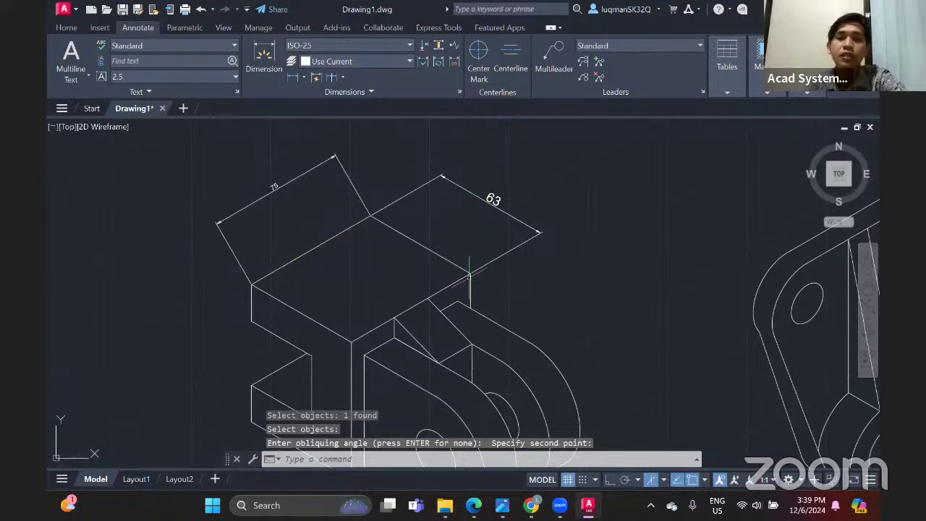